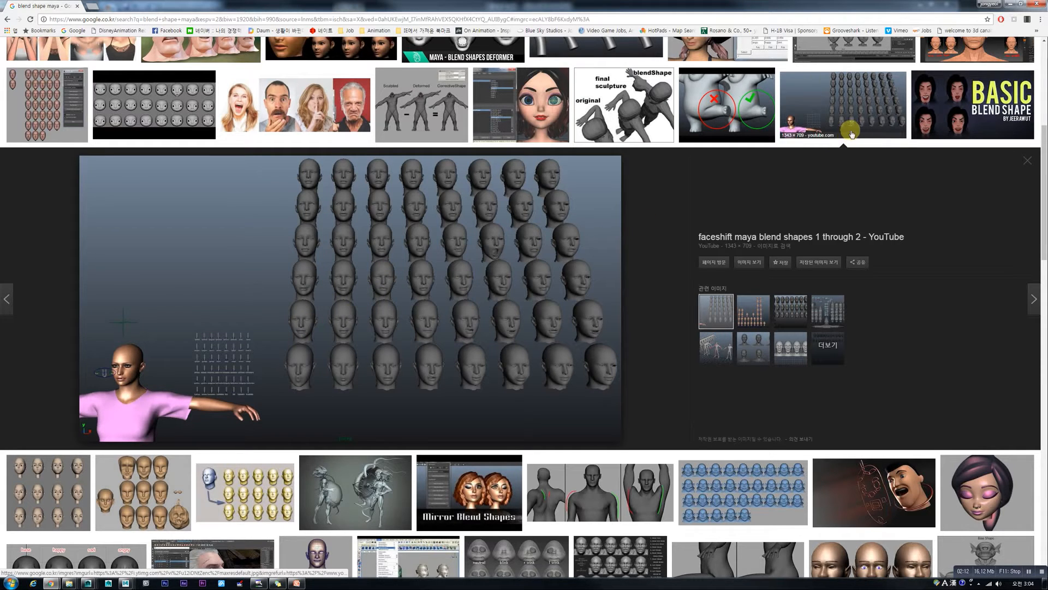
Step: Leave the browser and presentation and switch to the Maya 2014 scene Kate_blendshape_after
{"action": "left_click", "coordinate": [1010, 4]}
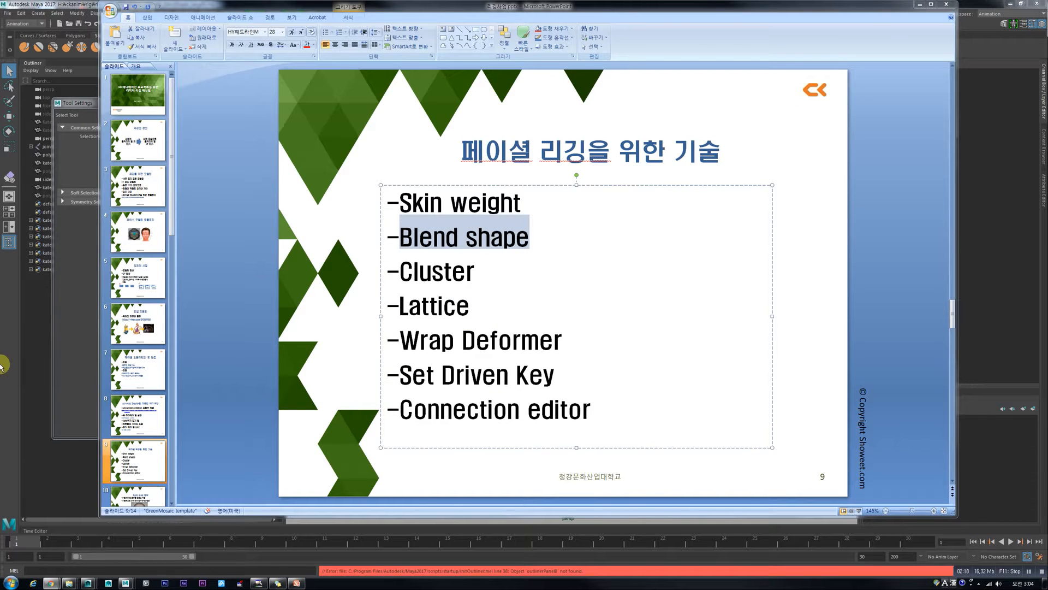
{"action": "mouse_move", "coordinate": [95, 585]}
{"action": "left_click", "coordinate": [223, 540]}
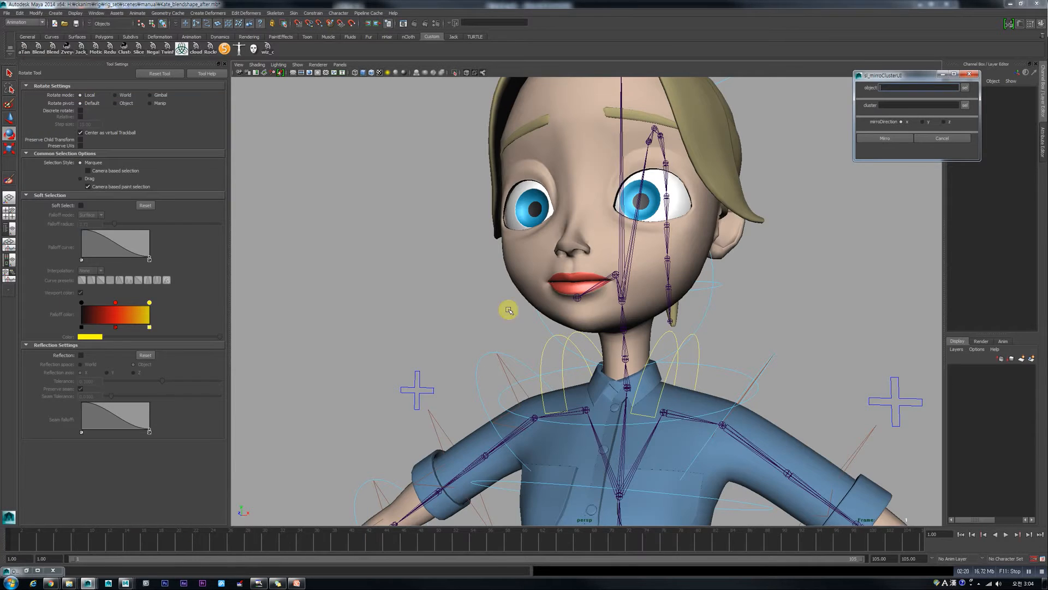
Step: Examine the full character rig from head to feet, including its joints and controls
{"action": "scroll", "coordinate": [437, 252], "scroll_direction": "down", "scroll_amount": 5}
{"action": "left_click_drag", "start_coordinate": [449, 255], "coordinate": [562, 346], "text": "alt"}
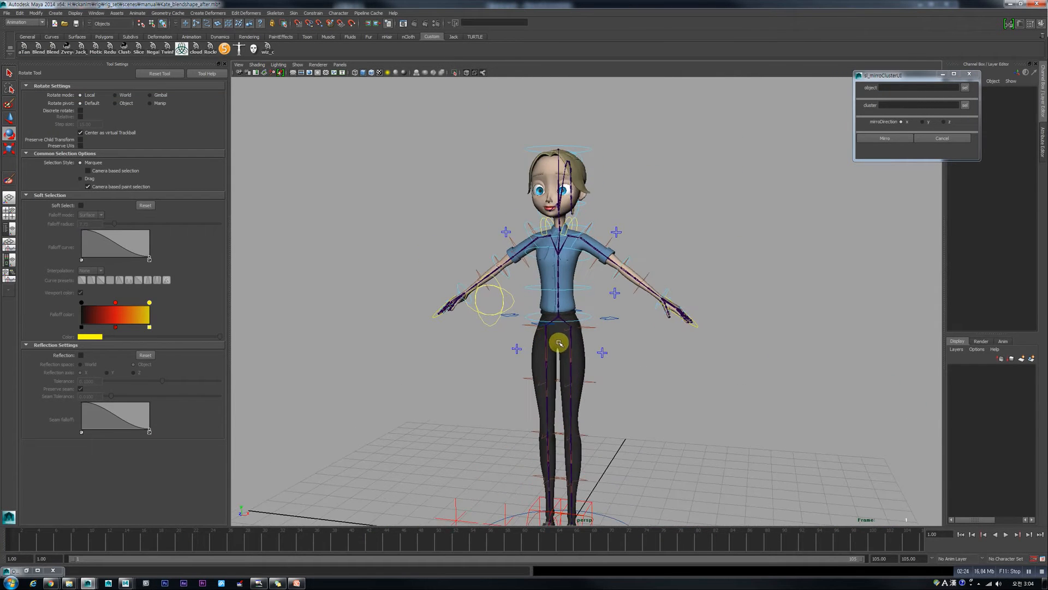
{"action": "scroll", "coordinate": [558, 303], "scroll_direction": "up", "scroll_amount": 3}
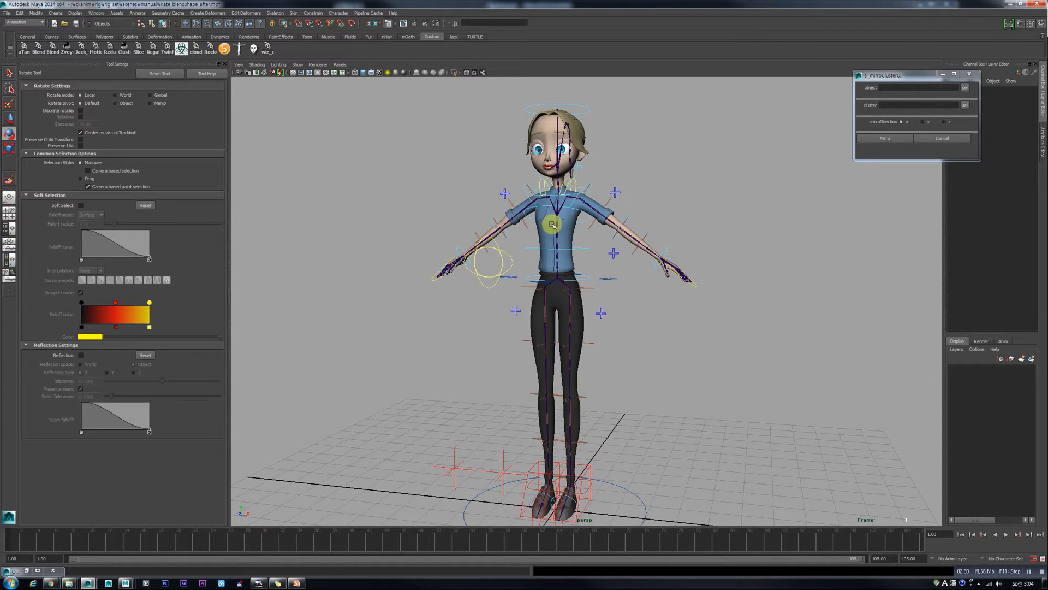
{"action": "scroll", "coordinate": [590, 335], "scroll_direction": "down", "scroll_amount": 5}
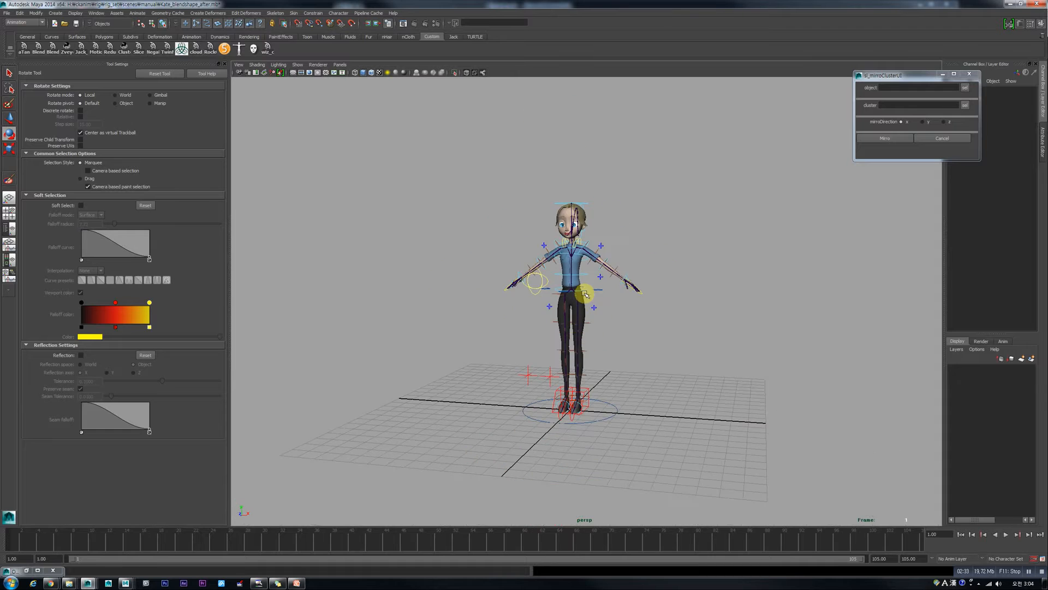
{"action": "scroll", "coordinate": [592, 276], "scroll_direction": "up", "scroll_amount": 8}
{"action": "middle_click_drag", "start_coordinate": [566, 155], "coordinate": [503, 219], "text": "alt"}
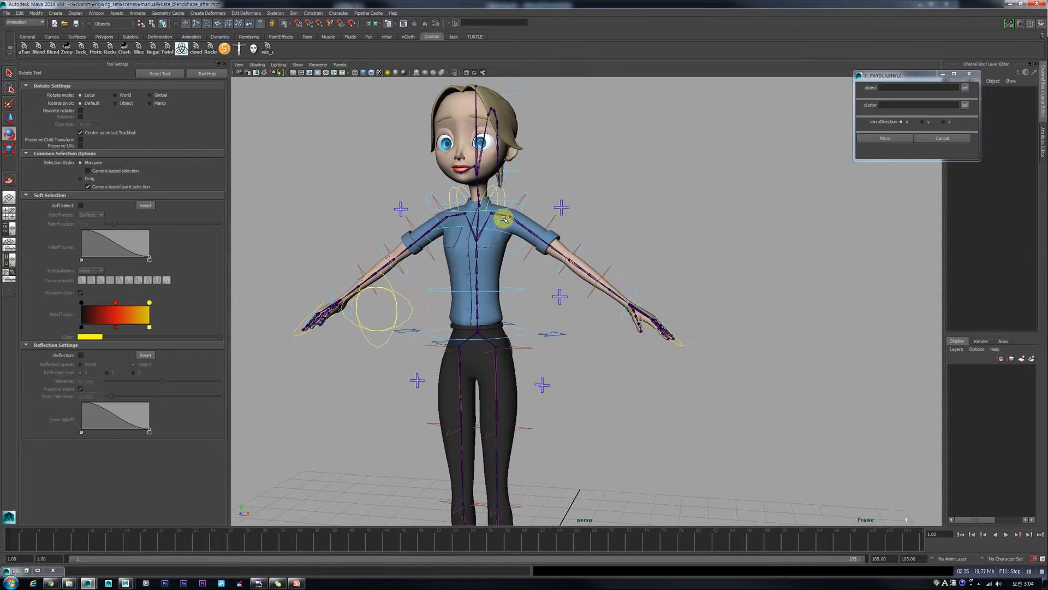
{"action": "scroll", "coordinate": [503, 219], "scroll_direction": "down", "scroll_amount": 3}
Step: Unlock the translate, rotate and scale channels of the character's head mesh
{"action": "left_click", "coordinate": [479, 155]}
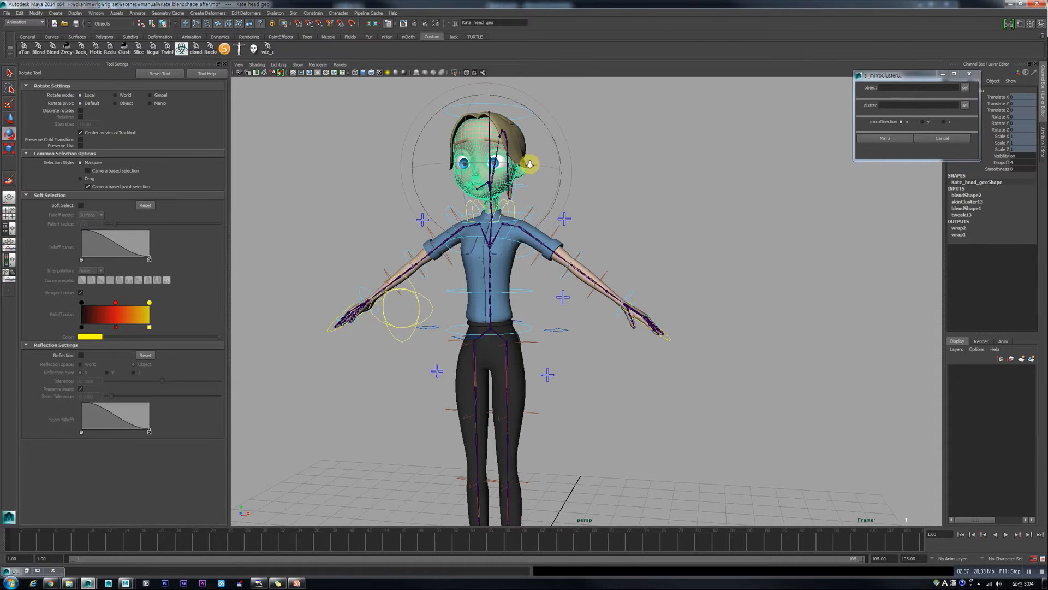
{"action": "scroll", "coordinate": [529, 164], "scroll_direction": "up", "scroll_amount": 4}
{"action": "scroll", "coordinate": [561, 281], "scroll_direction": "down", "scroll_amount": 3}
{"action": "key", "text": "w"}
{"action": "scroll", "coordinate": [562, 277], "scroll_direction": "up", "scroll_amount": 3}
{"action": "scroll", "coordinate": [557, 254], "scroll_direction": "down", "scroll_amount": 3}
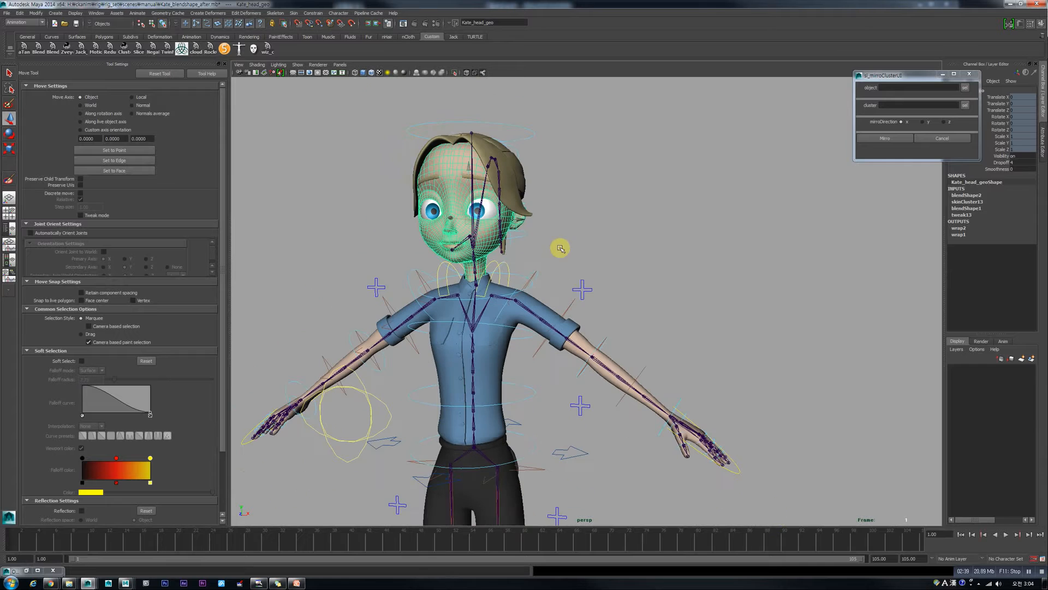
{"action": "left_click", "coordinate": [601, 236]}
{"action": "left_click", "coordinate": [445, 195]}
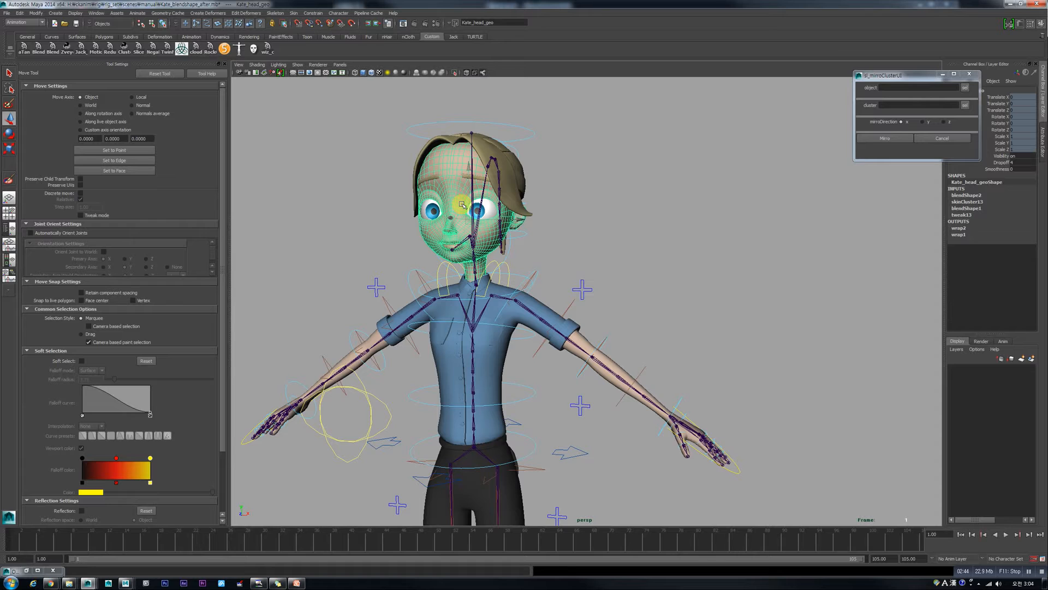
{"action": "left_click", "coordinate": [997, 99]}
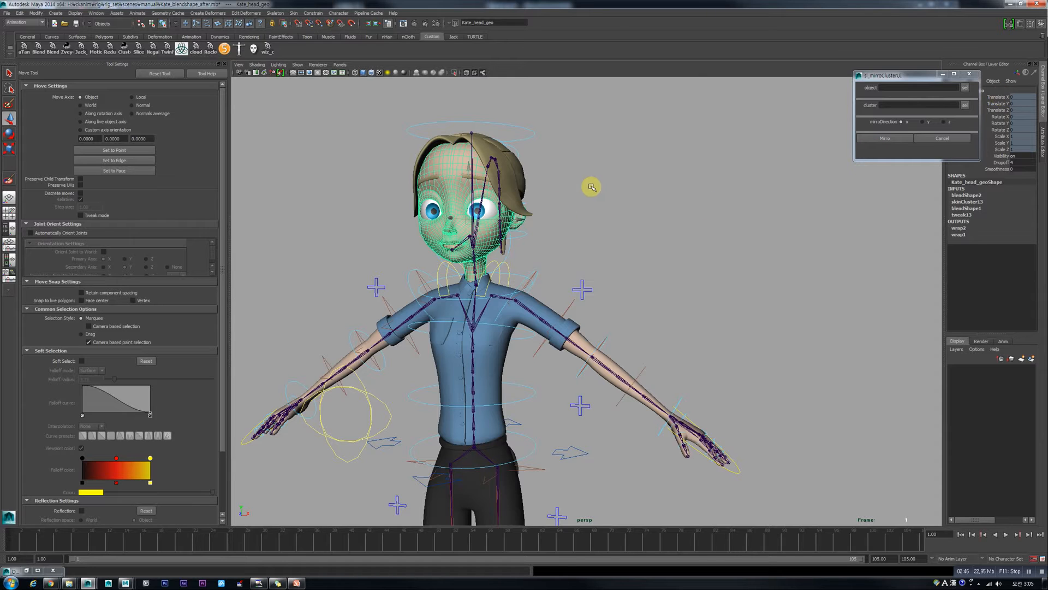
{"action": "left_click_drag", "start_coordinate": [996, 97], "coordinate": [1001, 149]}
{"action": "right_click", "coordinate": [1001, 150]}
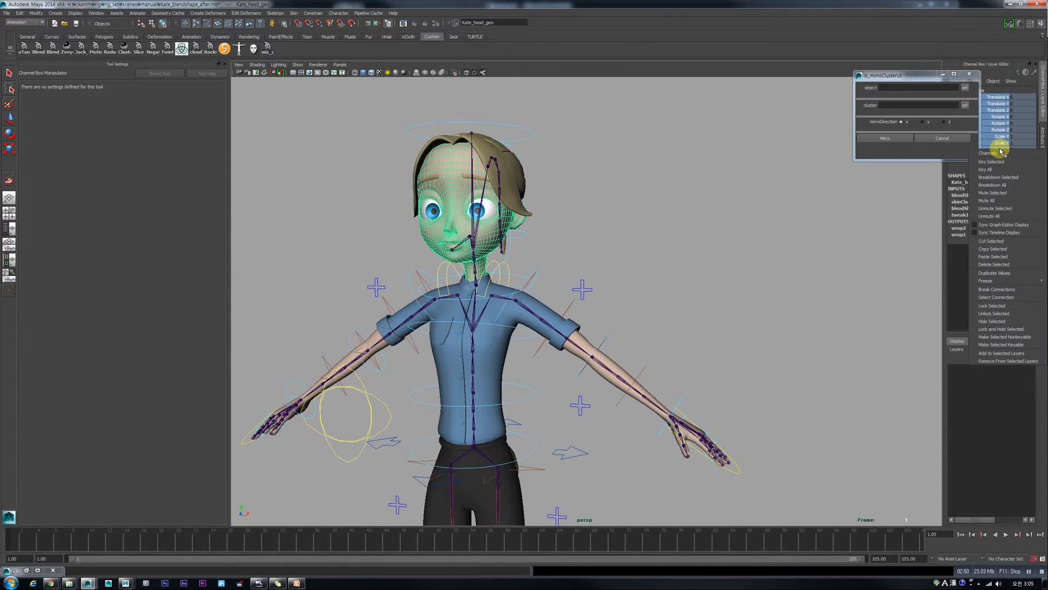
{"action": "left_click", "coordinate": [1003, 317]}
Step: Duplicate the head mesh and move the copy beside the character to a Translate X of about 2.4
{"action": "scroll", "coordinate": [529, 246], "scroll_direction": "down", "scroll_amount": 5}
{"action": "left_click", "coordinate": [575, 246]}
{"action": "key", "text": "w"}
{"action": "left_click", "coordinate": [499, 236]}
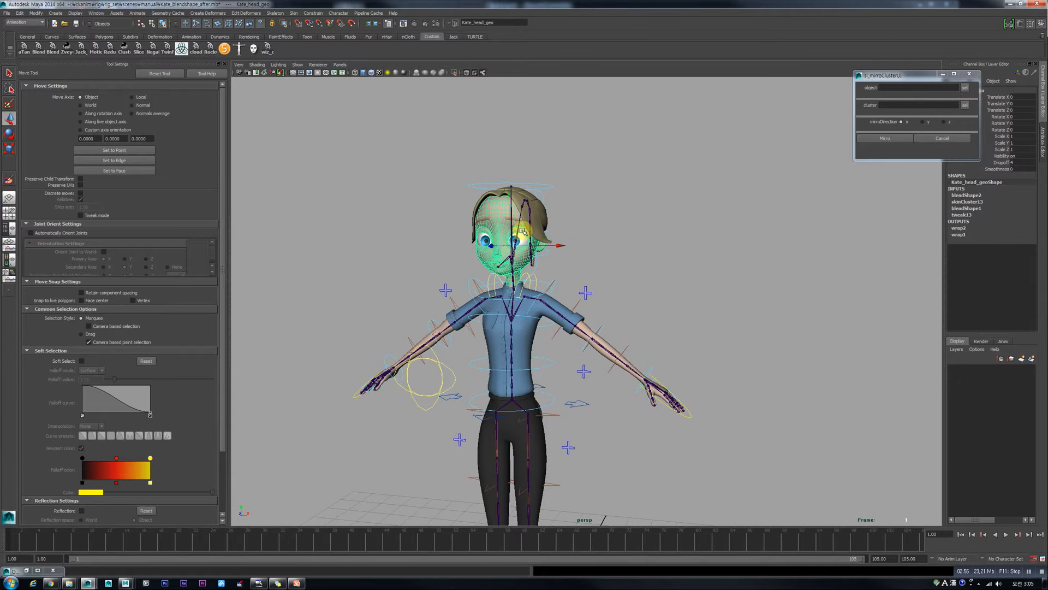
{"action": "key", "text": "ctrl+d"}
{"action": "left_click_drag", "start_coordinate": [553, 244], "coordinate": [653, 245]}
{"action": "scroll", "coordinate": [604, 250], "scroll_direction": "up", "scroll_amount": 3}
{"action": "scroll", "coordinate": [603, 250], "scroll_direction": "up", "scroll_amount": 1}
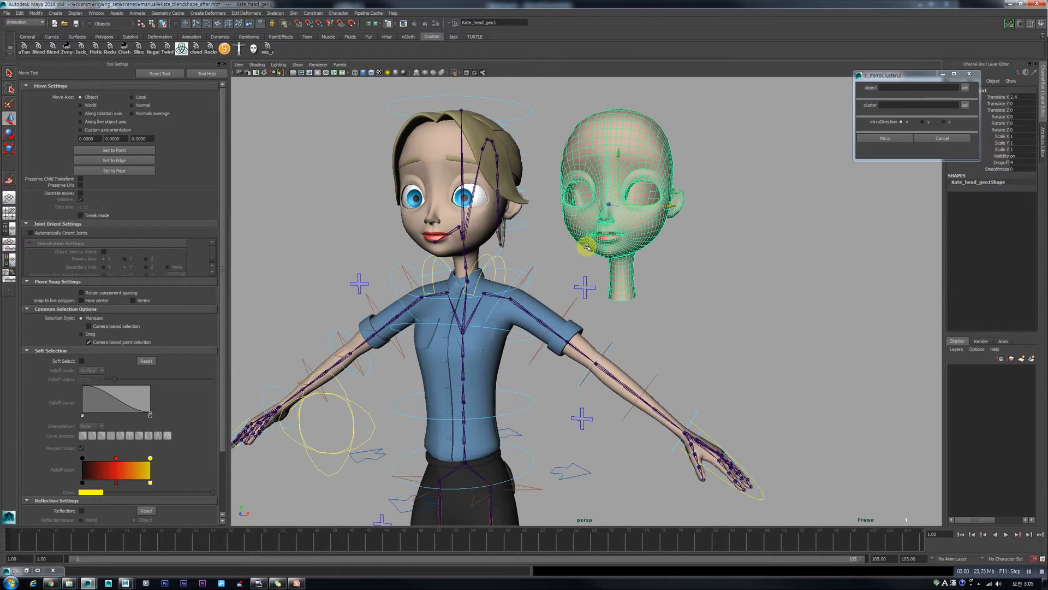
Step: Hide the joints in the viewport and compare the original head with its duplicate by selecting each
{"action": "left_click", "coordinate": [298, 64]}
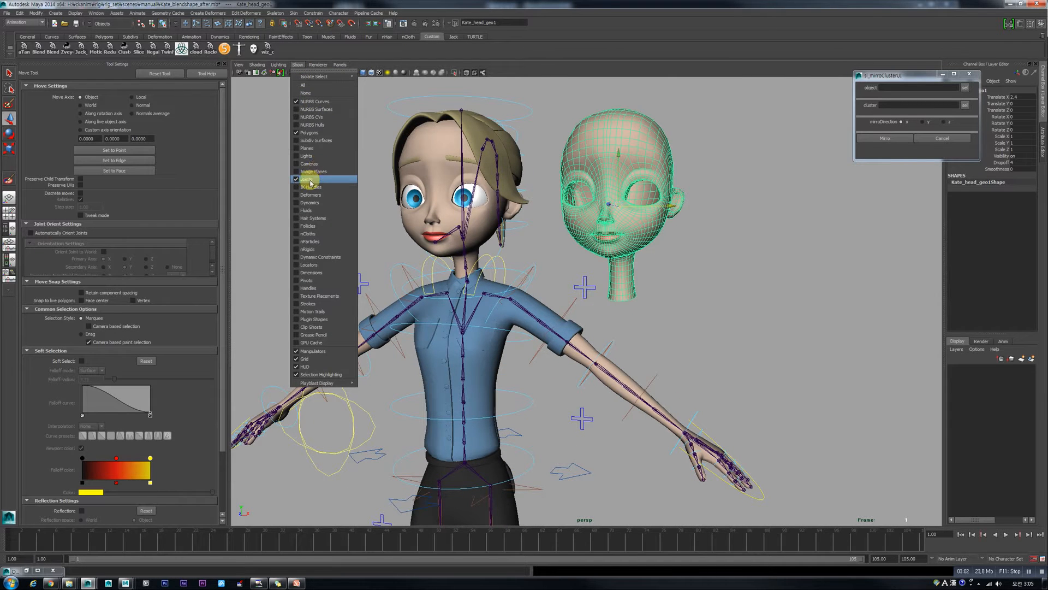
{"action": "left_click", "coordinate": [310, 171]}
{"action": "left_click", "coordinate": [422, 173]}
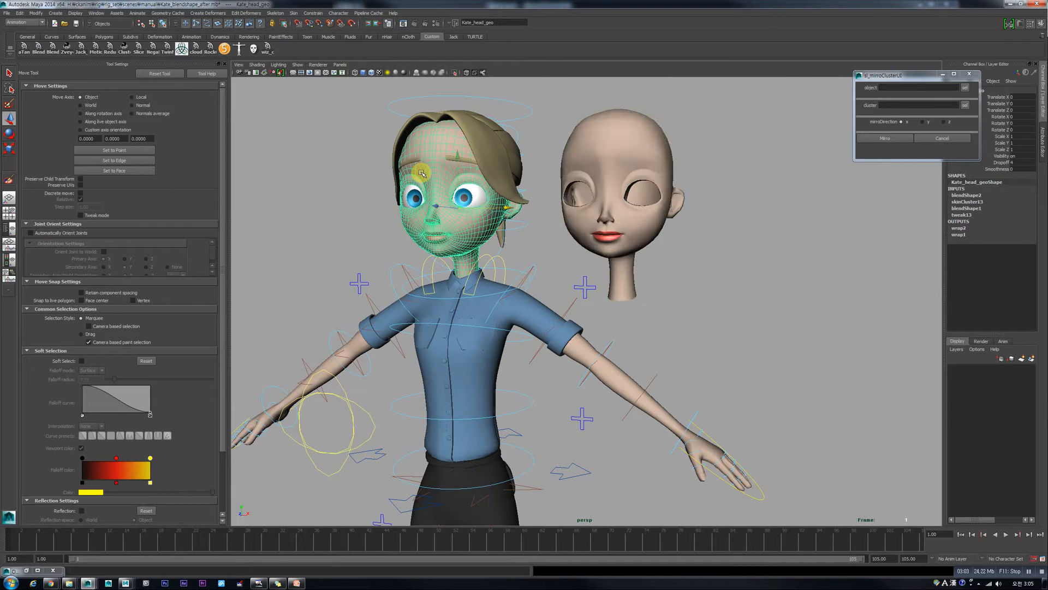
{"action": "left_click", "coordinate": [630, 149]}
{"action": "scroll", "coordinate": [630, 149], "scroll_direction": "up", "scroll_amount": 2}
{"action": "left_click_drag", "start_coordinate": [458, 216], "coordinate": [448, 229], "text": "alt"}
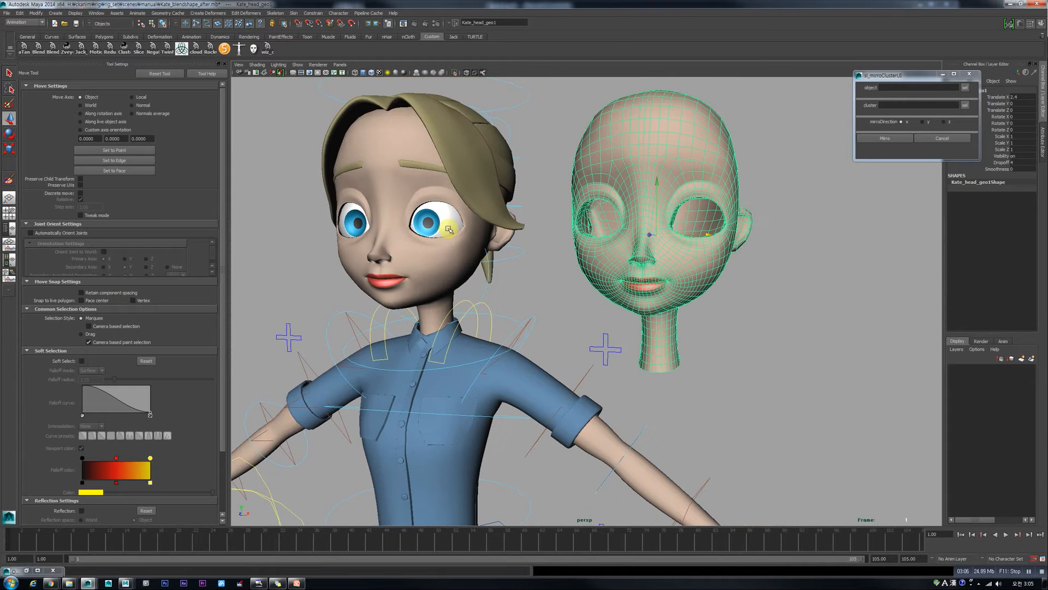
{"action": "left_click", "coordinate": [545, 142]}
{"action": "left_click", "coordinate": [616, 142]}
Step: Select the mouth-corner vertex on the duplicated head and enable Soft Select with a falloff radius of 0.26
{"action": "scroll", "coordinate": [615, 142], "scroll_direction": "down", "scroll_amount": 3}
{"action": "scroll", "coordinate": [616, 140], "scroll_direction": "up", "scroll_amount": 3}
{"action": "left_click_drag", "start_coordinate": [662, 247], "coordinate": [658, 248], "text": "alt"}
{"action": "scroll", "coordinate": [667, 284], "scroll_direction": "up", "scroll_amount": 2}
{"action": "right_click_drag", "start_coordinate": [695, 281], "coordinate": [676, 276]}
{"action": "scroll", "coordinate": [667, 297], "scroll_direction": "up", "scroll_amount": 3}
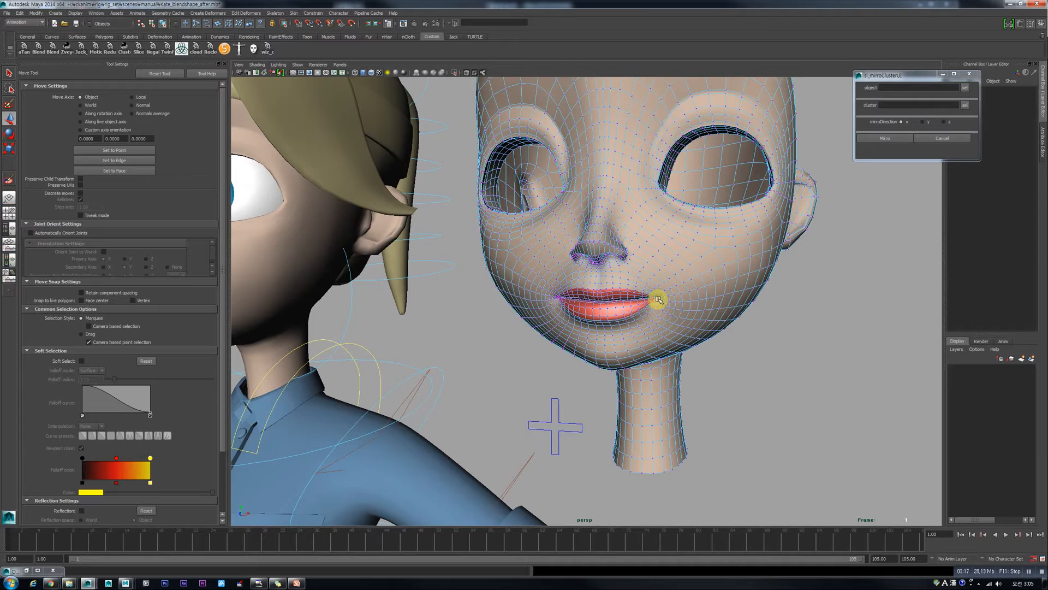
{"action": "left_click", "coordinate": [657, 299]}
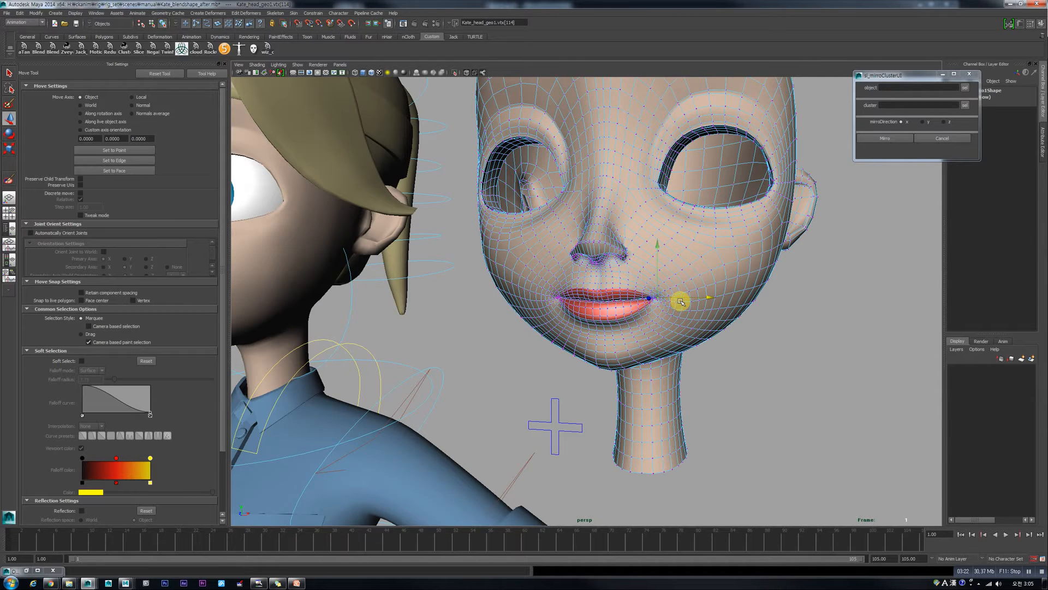
{"action": "key", "text": "b"}
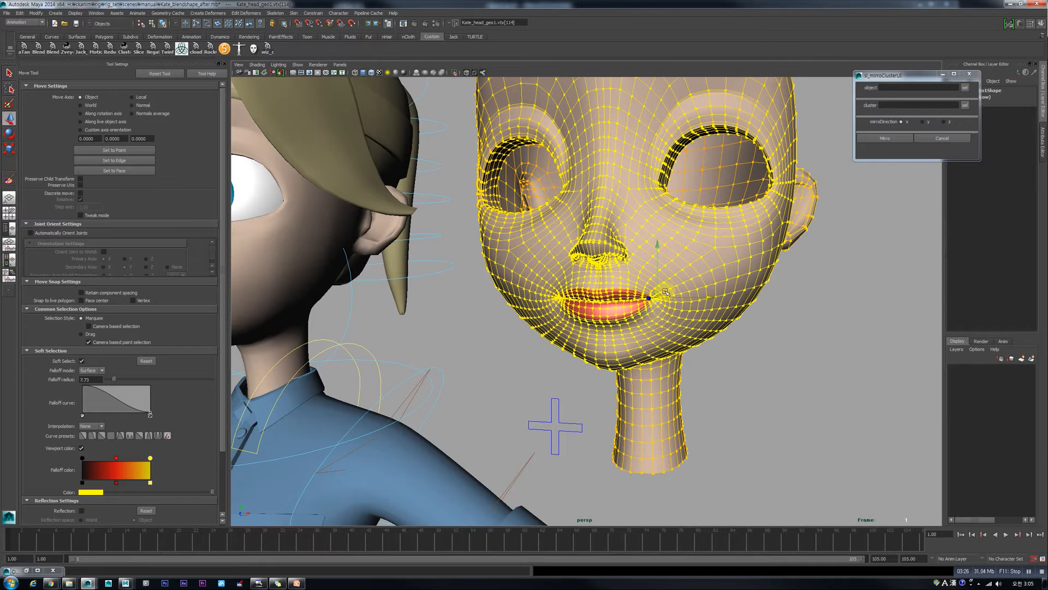
{"action": "middle_click_drag", "start_coordinate": [658, 298], "coordinate": [723, 297]}
Step: Pull the duplicate's soft-selected mouth corner outward, then return to Object Mode and check the shape from the front
{"action": "left_click_drag", "start_coordinate": [681, 297], "coordinate": [657, 336], "text": "alt"}
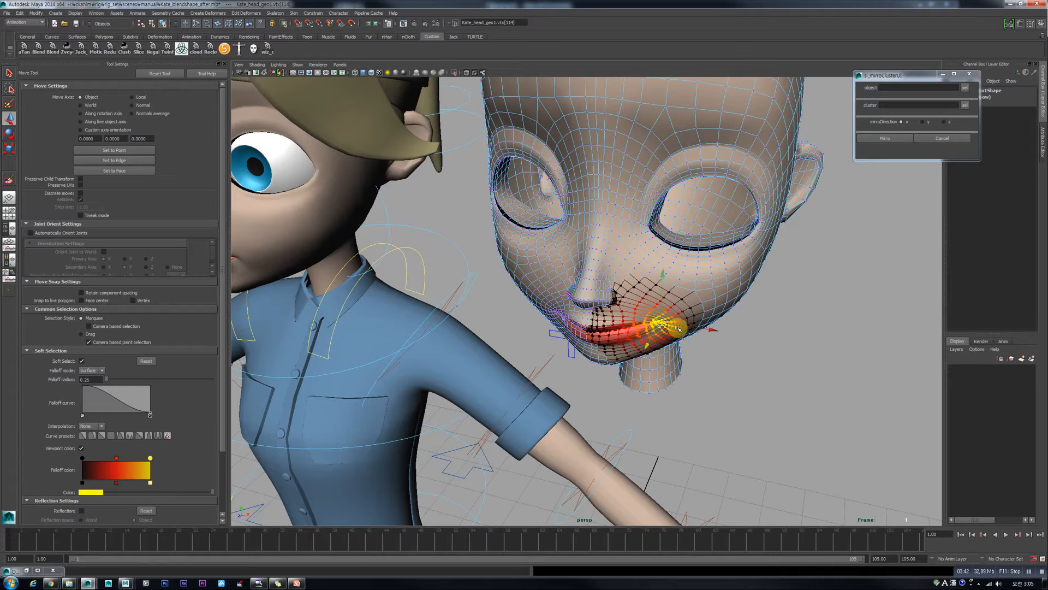
{"action": "mouse_move", "coordinate": [679, 328]}
{"action": "left_mouse_down", "text": "alt"}
{"action": "mouse_move", "coordinate": [695, 312]}
{"action": "mouse_move", "coordinate": [683, 324]}
{"action": "left_mouse_up", "text": "alt"}
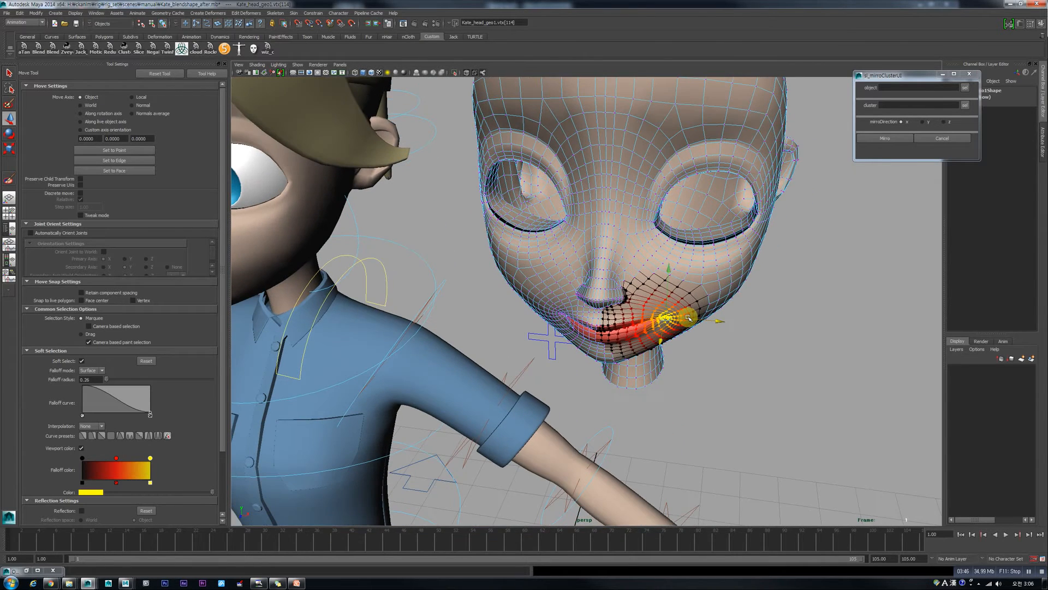
{"action": "right_click", "coordinate": [703, 300]}
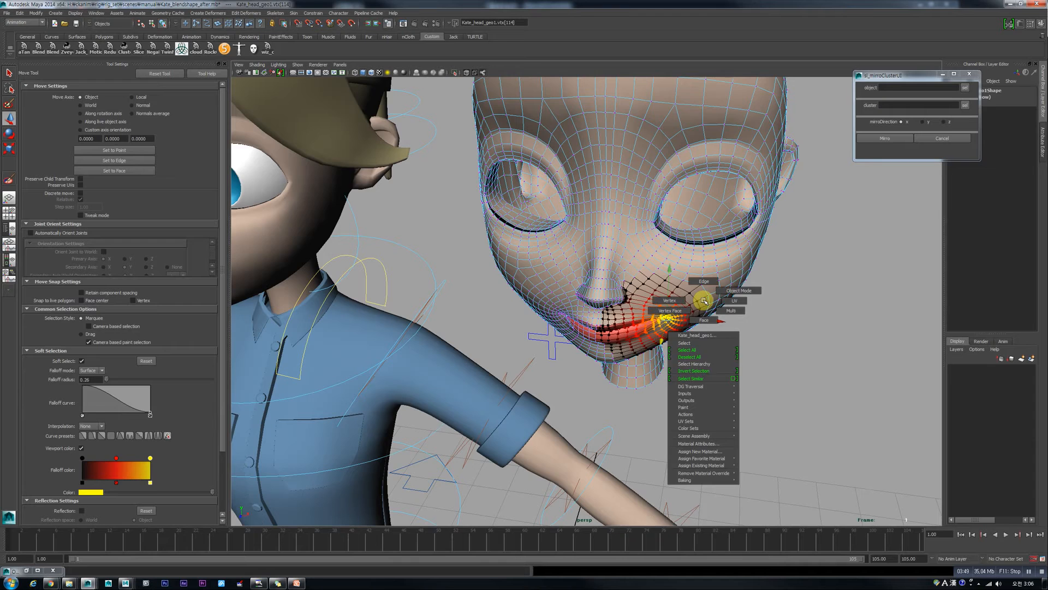
{"action": "left_click", "coordinate": [739, 290]}
{"action": "left_click_drag", "start_coordinate": [802, 306], "coordinate": [543, 299], "text": "alt"}
{"action": "scroll", "coordinate": [543, 300], "scroll_direction": "up", "scroll_amount": 1}
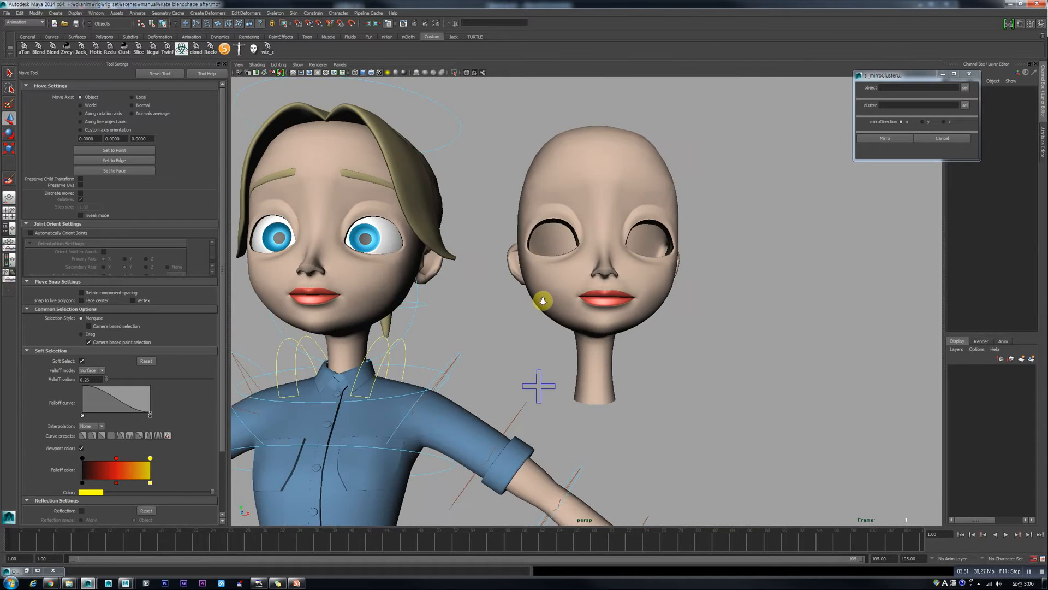
{"action": "scroll", "coordinate": [542, 300], "scroll_direction": "down", "scroll_amount": 2}
{"action": "scroll", "coordinate": [610, 282], "scroll_direction": "up", "scroll_amount": 2}
{"action": "scroll", "coordinate": [613, 298], "scroll_direction": "up", "scroll_amount": 2}
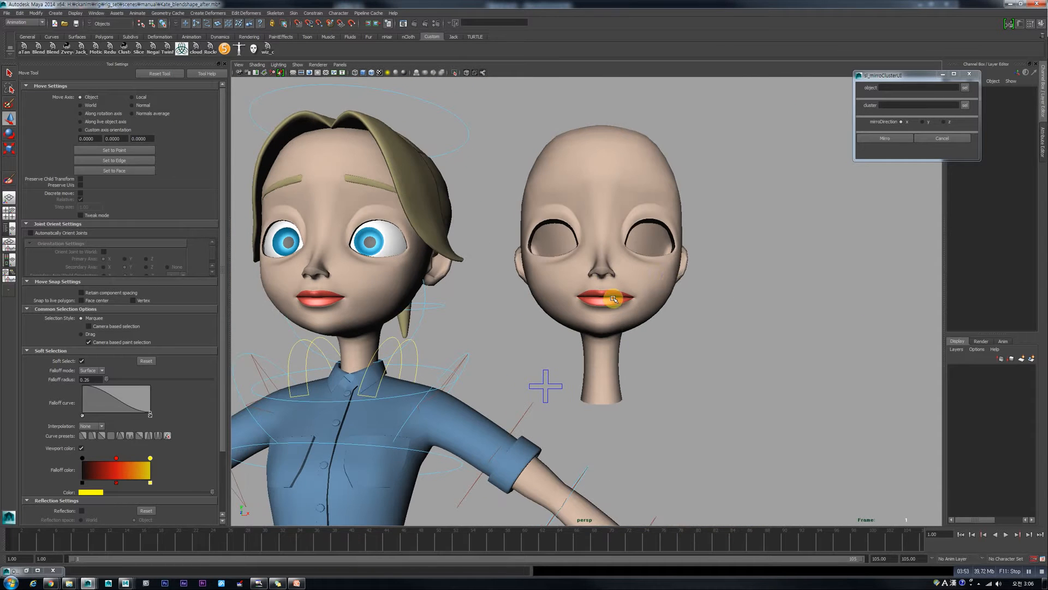
Step: Create a blend shape on the original head with the duplicate as target, using Local origin and Check topology
{"action": "left_click", "coordinate": [672, 281]}
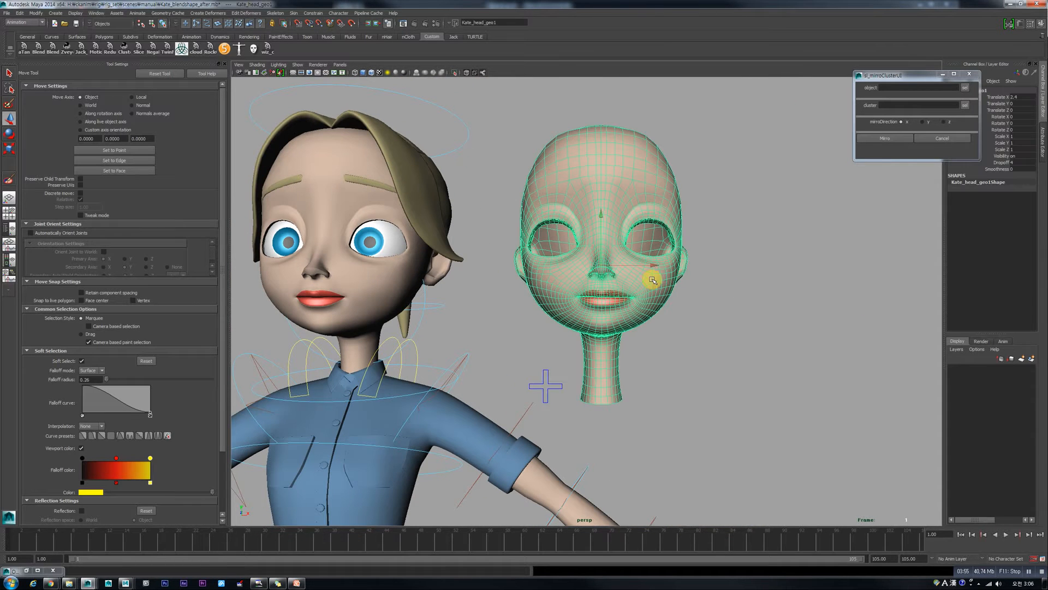
{"action": "left_click", "coordinate": [388, 292], "text": "shift"}
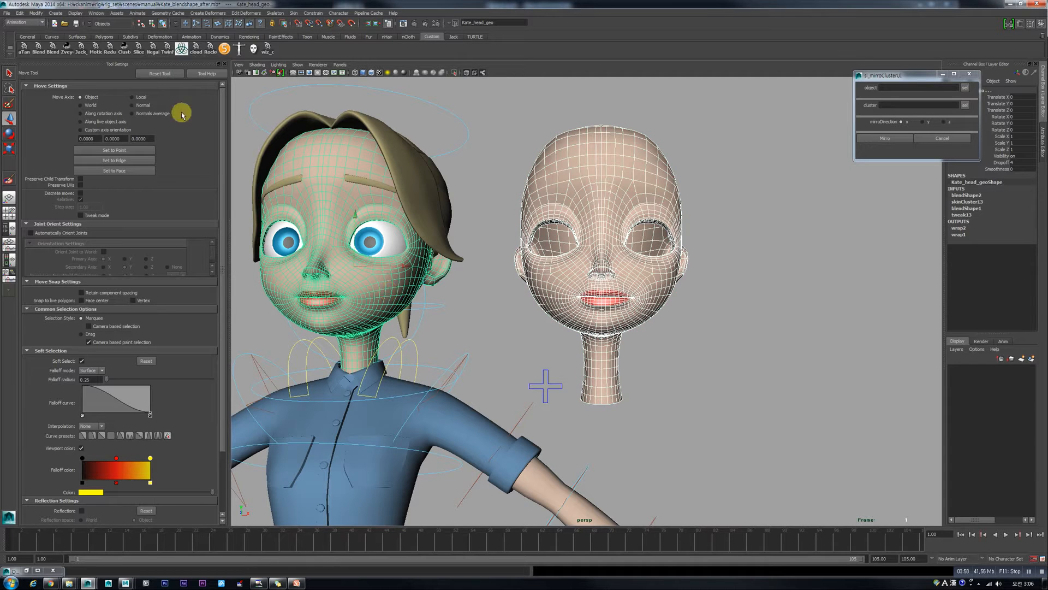
{"action": "left_click", "coordinate": [209, 15]}
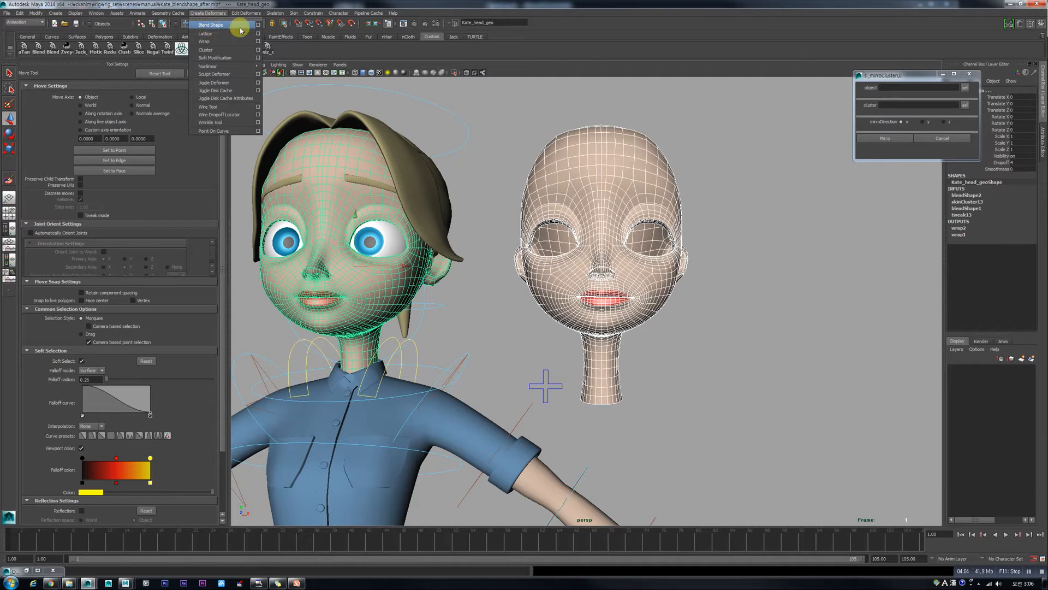
{"action": "left_click", "coordinate": [259, 26]}
{"action": "left_click_drag", "start_coordinate": [167, 128], "coordinate": [768, 138]}
{"action": "left_click", "coordinate": [703, 201]}
{"action": "left_click", "coordinate": [732, 276]}
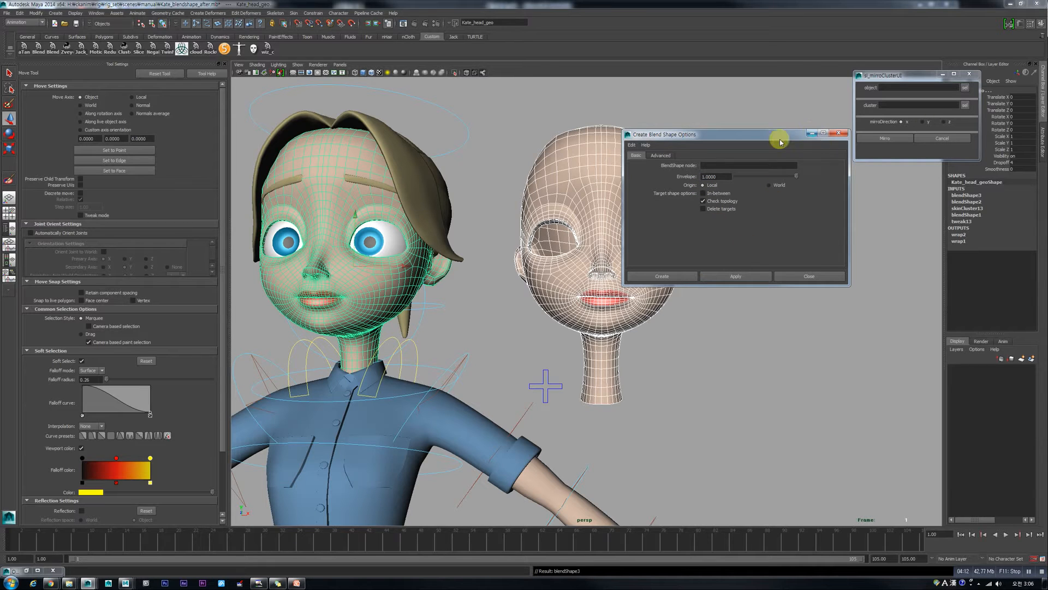
{"action": "left_click", "coordinate": [472, 292]}
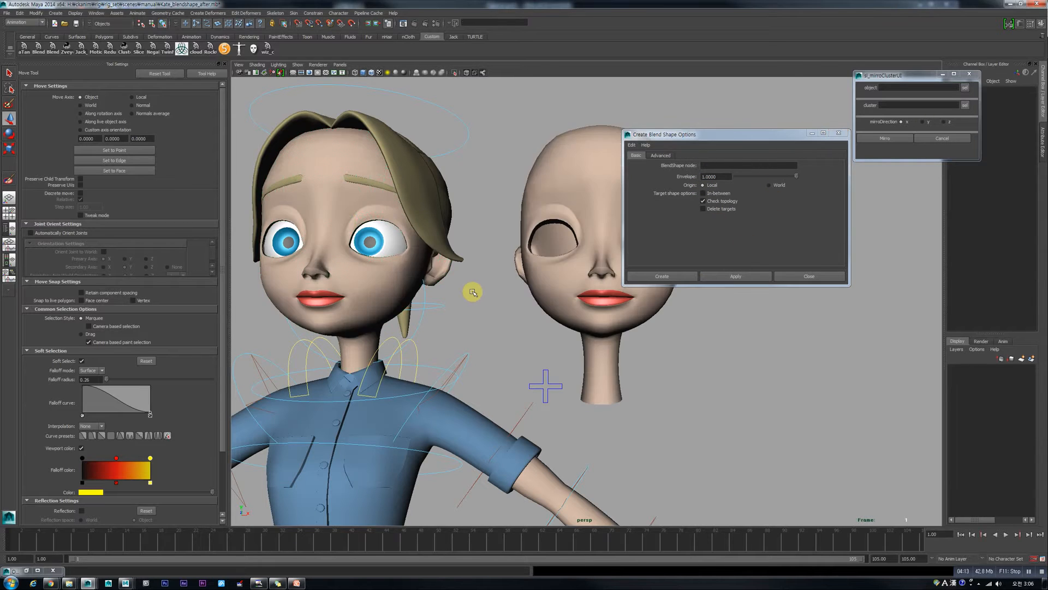
{"action": "left_click", "coordinate": [841, 133]}
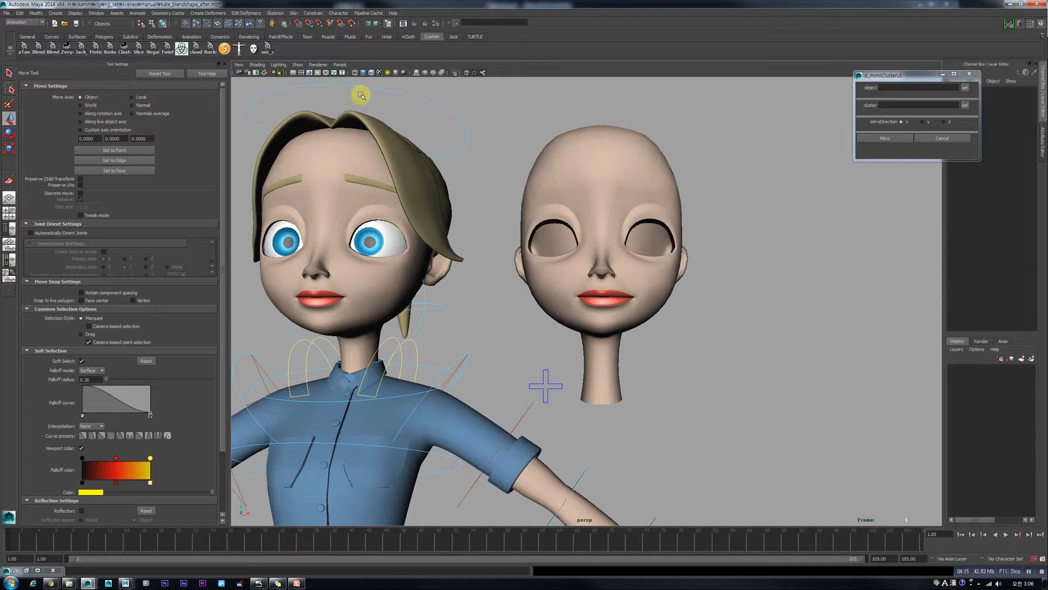
Step: Open the Blend Shape editor and delete the older blendShape2 and blendShape1 nodes
{"action": "left_click", "coordinate": [97, 13]}
{"action": "mouse_move", "coordinate": [108, 42]}
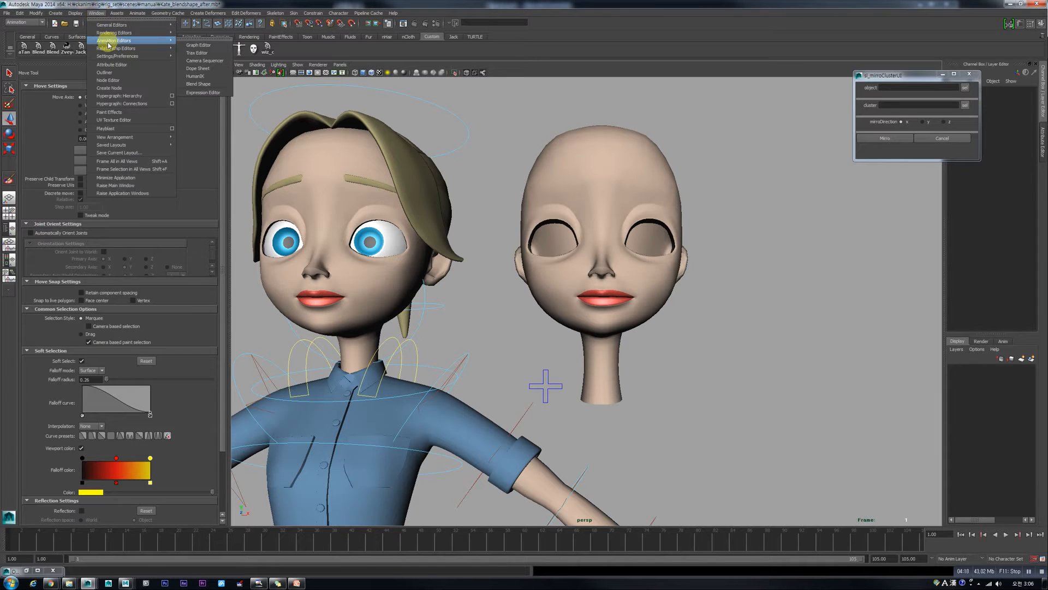
{"action": "left_click", "coordinate": [202, 86]}
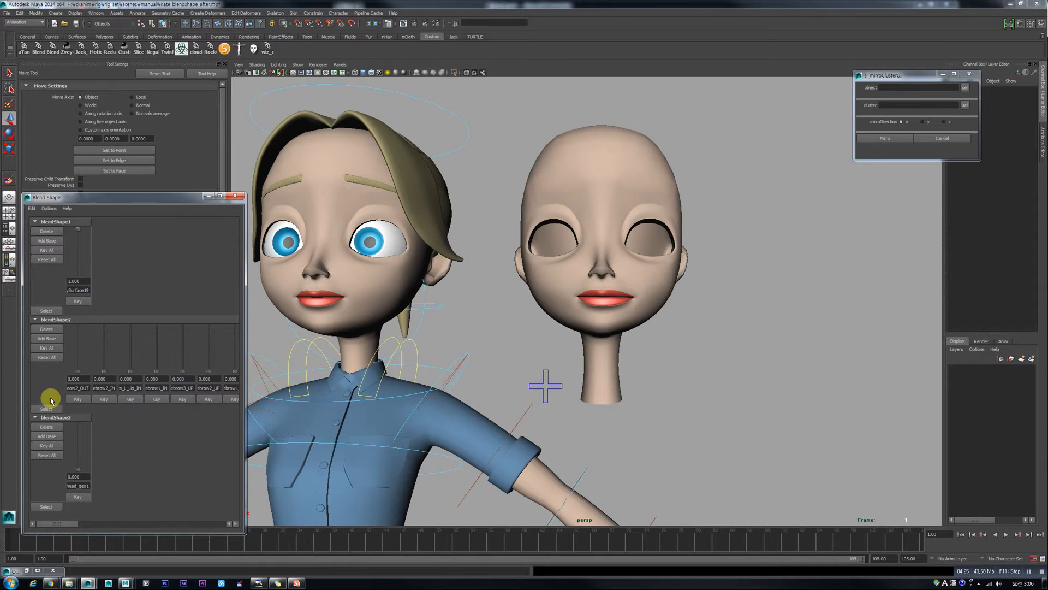
{"action": "left_click", "coordinate": [51, 409]}
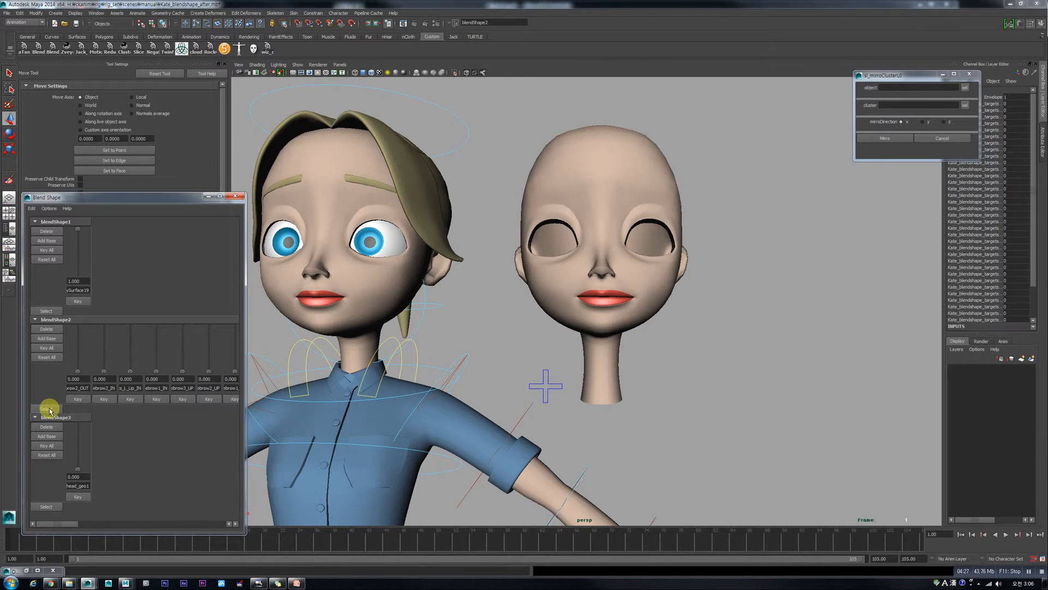
{"action": "key", "text": "Delete"}
{"action": "left_click", "coordinate": [49, 309]}
{"action": "key", "text": "Delete"}
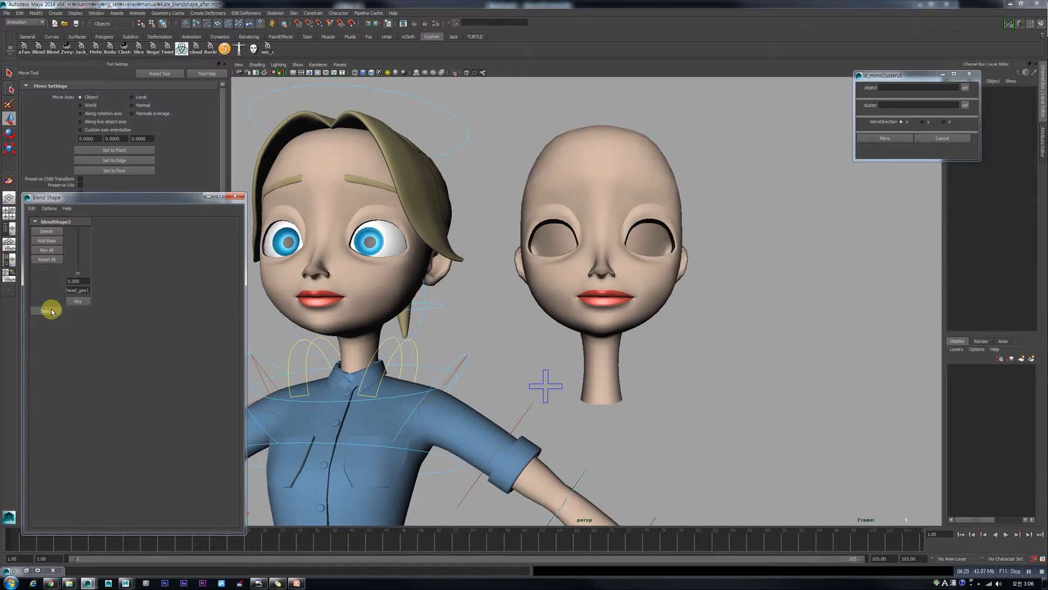
Step: Frame both heads from the front and set the blendShape3 target on the original head to 1.000
{"action": "scroll", "coordinate": [312, 301], "scroll_direction": "up", "scroll_amount": 2}
{"action": "left_click_drag", "start_coordinate": [312, 301], "coordinate": [371, 297], "text": "alt"}
{"action": "middle_click_drag", "start_coordinate": [371, 298], "coordinate": [529, 291], "text": "alt"}
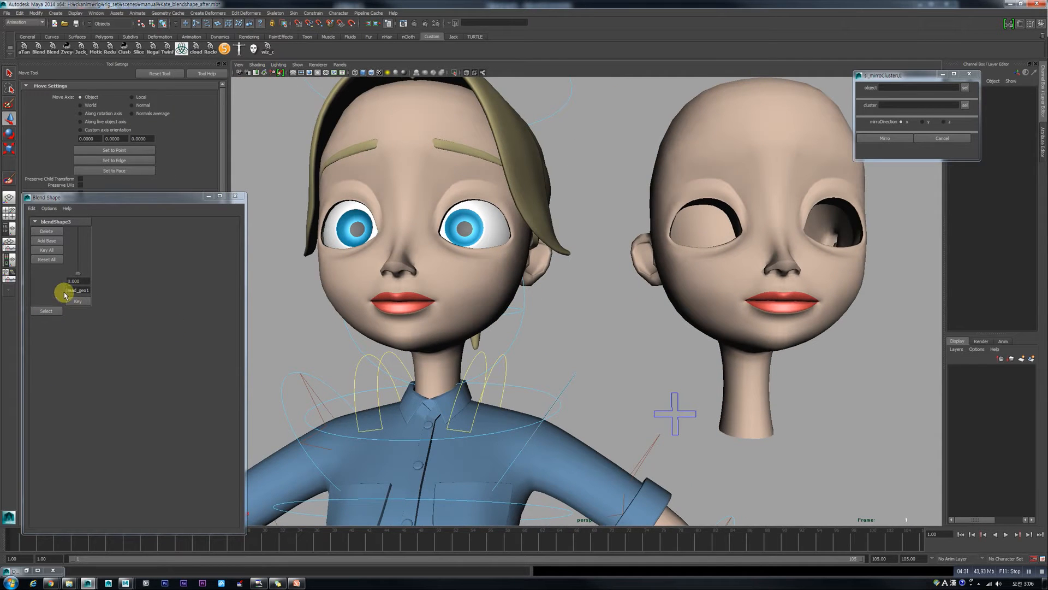
{"action": "mouse_move", "coordinate": [77, 273]}
{"action": "left_mouse_down"}
{"action": "mouse_move", "coordinate": [82, 231]}
{"action": "mouse_move", "coordinate": [79, 280]}
{"action": "left_mouse_up"}
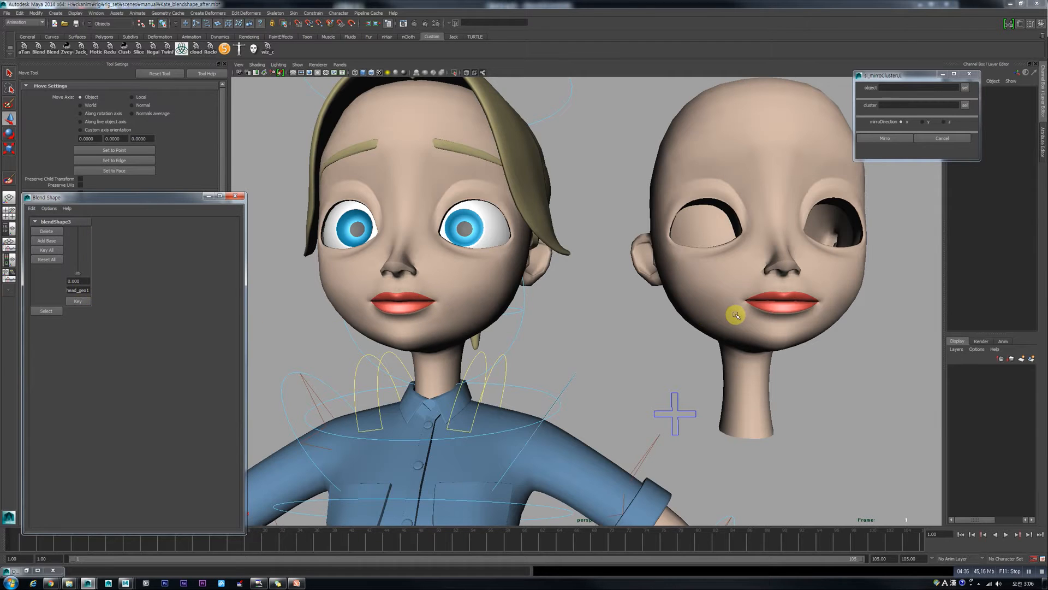
{"action": "left_click_drag", "start_coordinate": [81, 267], "coordinate": [77, 208]}
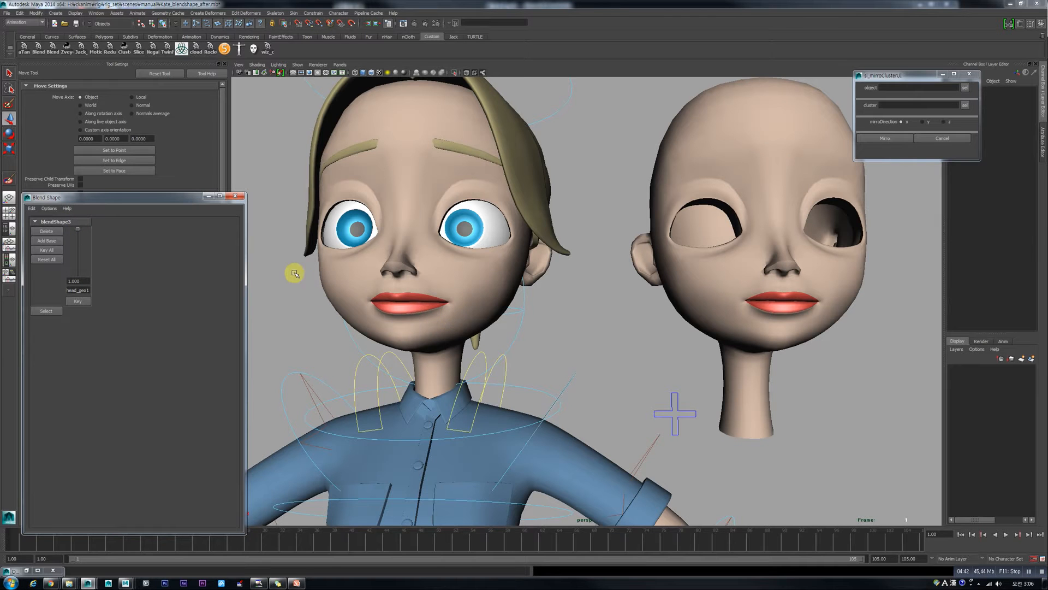
Step: Select the duplicated head and compare its mouth shape with the character's head from above and from the front
{"action": "scroll", "coordinate": [658, 304], "scroll_direction": "down", "scroll_amount": 3}
{"action": "scroll", "coordinate": [818, 327], "scroll_direction": "up", "scroll_amount": 2}
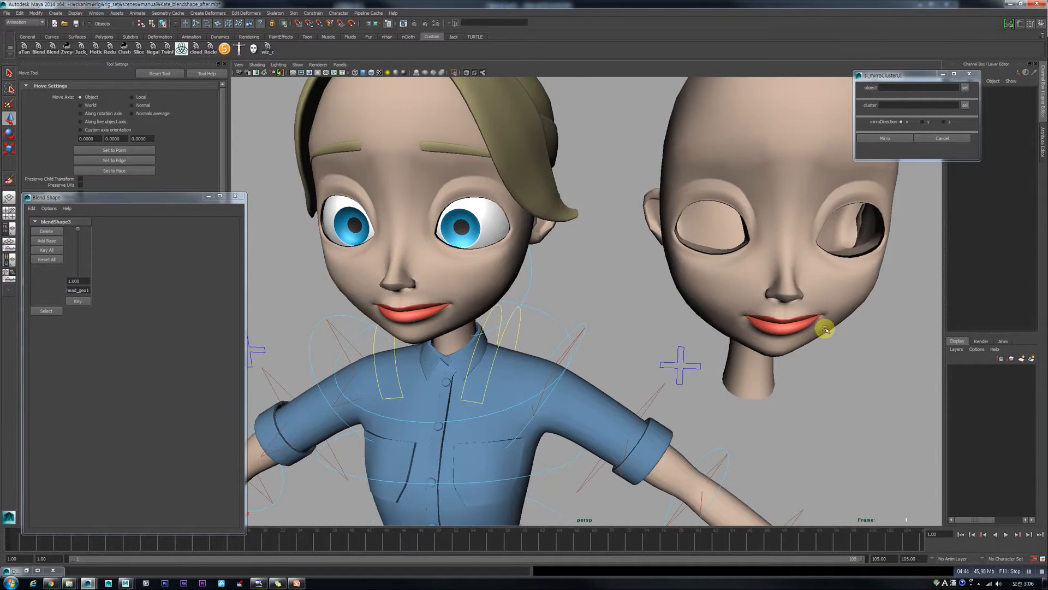
{"action": "left_click_drag", "start_coordinate": [824, 328], "coordinate": [825, 339], "text": "alt"}
{"action": "left_click", "coordinate": [772, 321]}
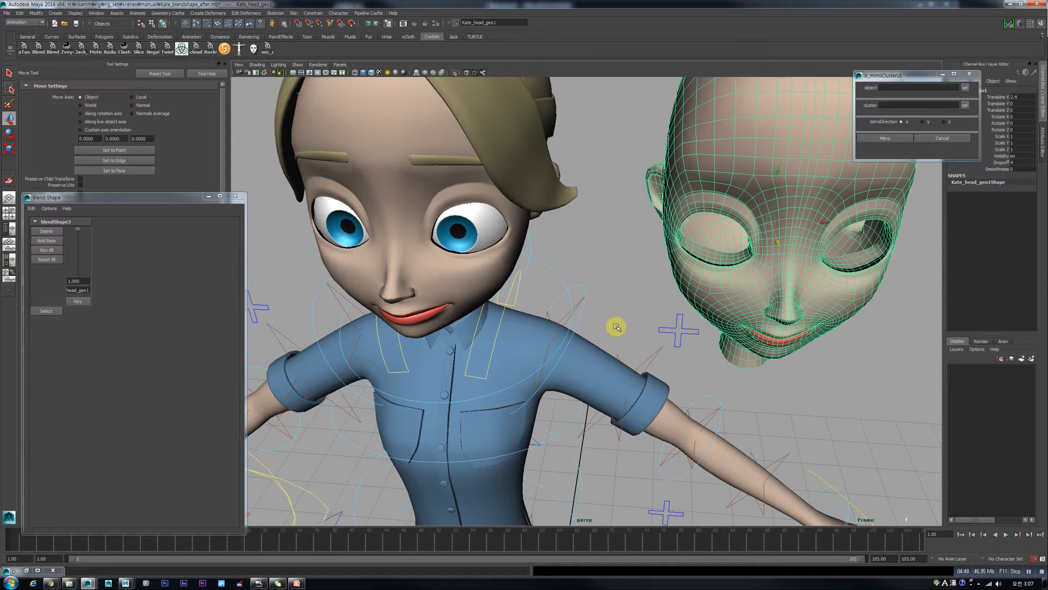
{"action": "scroll", "coordinate": [480, 279], "scroll_direction": "down", "scroll_amount": 3}
{"action": "left_click_drag", "start_coordinate": [500, 351], "coordinate": [497, 324], "text": "alt"}
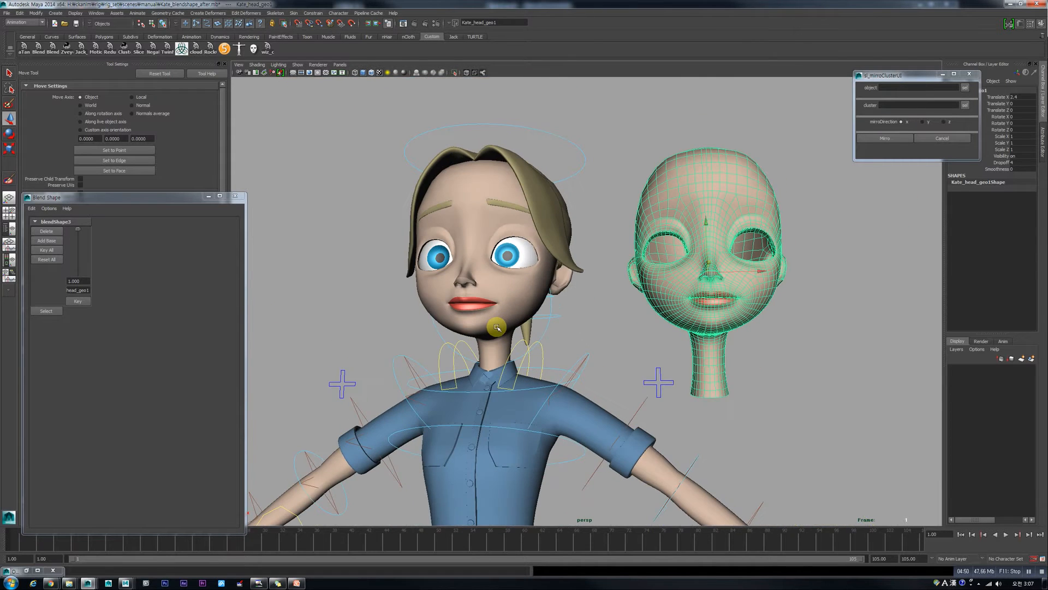
{"action": "scroll", "coordinate": [497, 327], "scroll_direction": "up", "scroll_amount": 2}
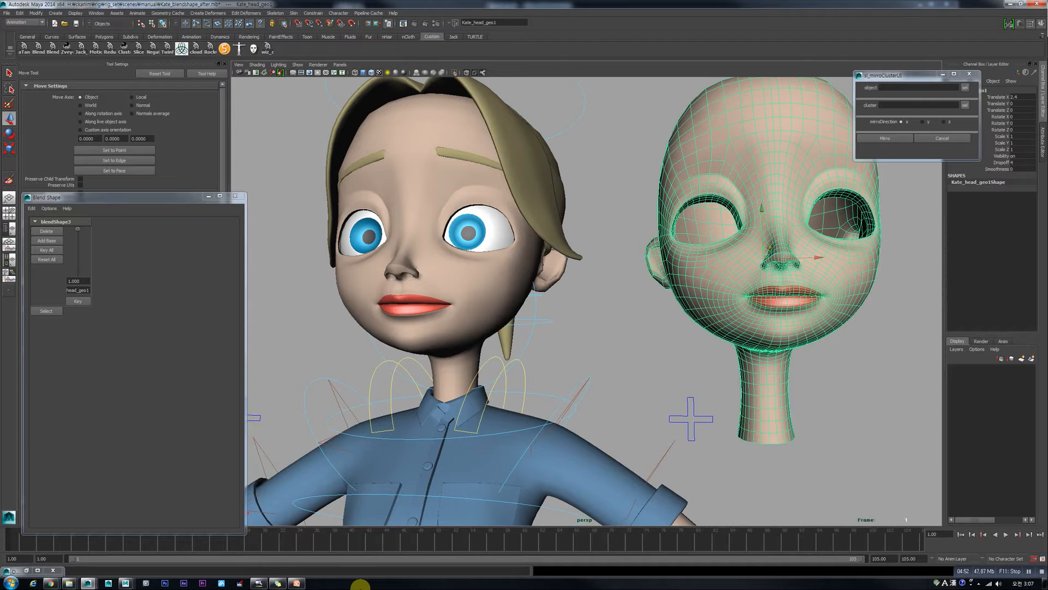
Step: Switch to PowerPoint, show slide 10 on blend shape creation, and enlarge its face diagram with the red arrows
{"action": "left_click", "coordinate": [297, 582]}
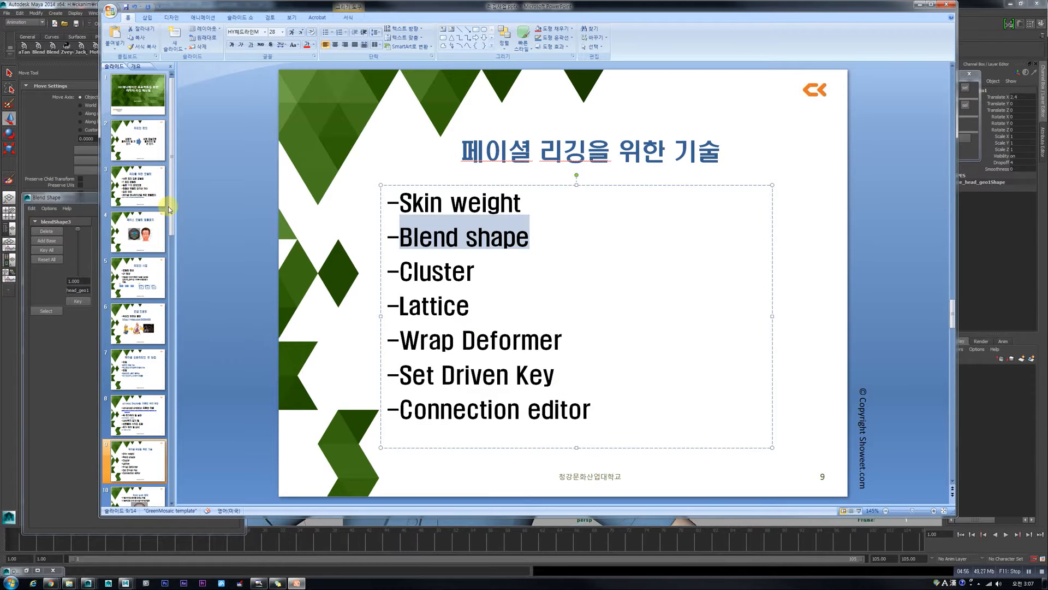
{"action": "left_click", "coordinate": [138, 498]}
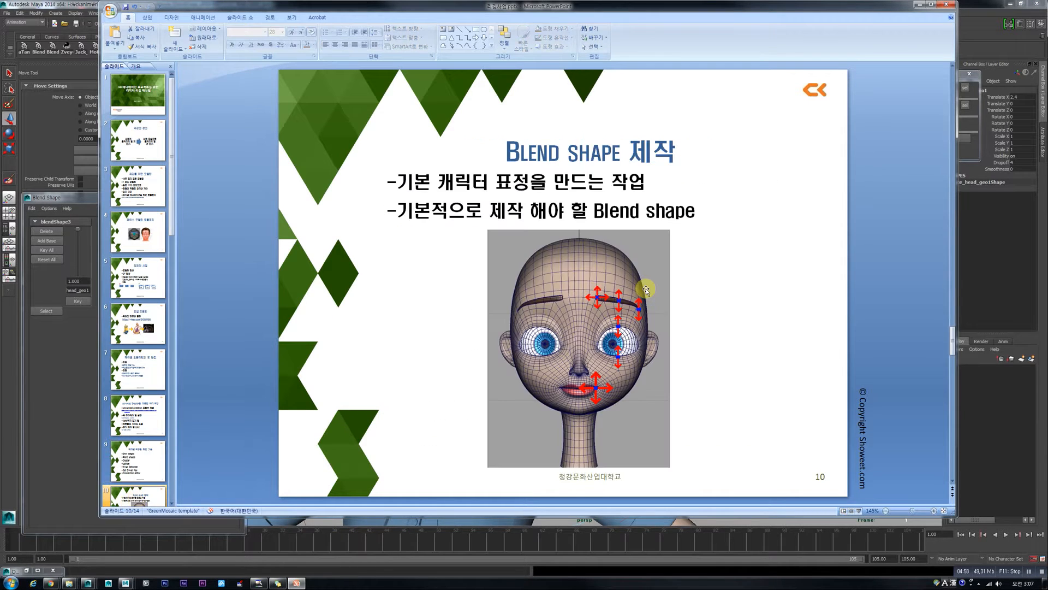
{"action": "left_click", "coordinate": [595, 342]}
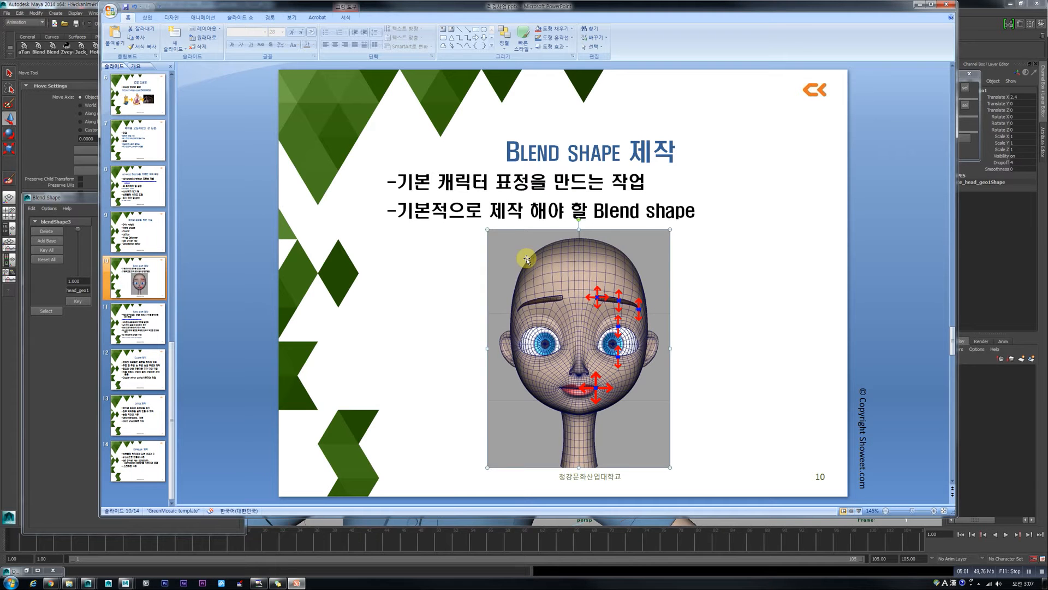
{"action": "left_click_drag", "start_coordinate": [404, 131], "coordinate": [341, 67]}
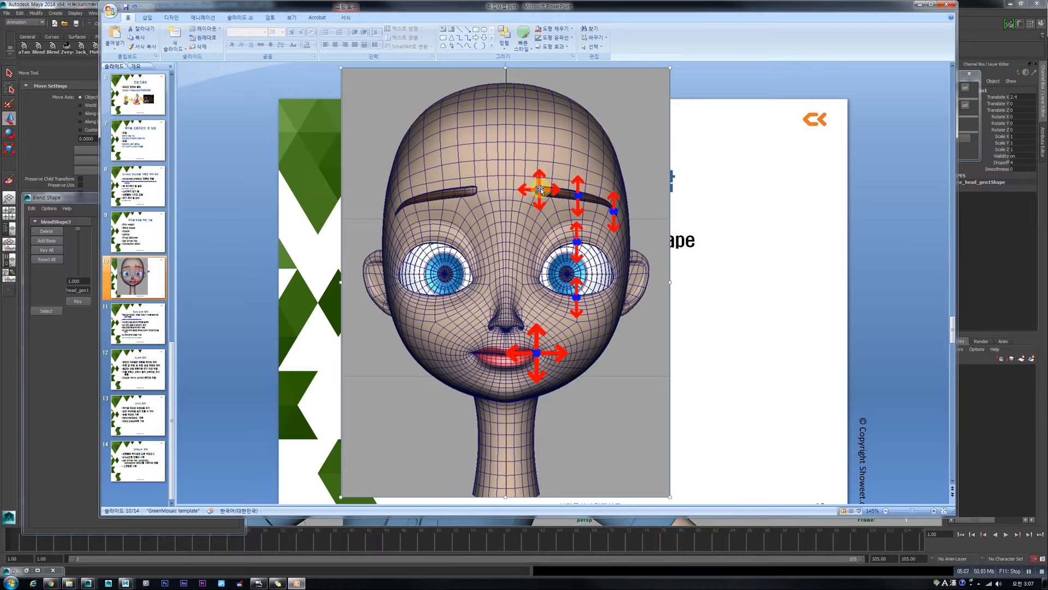
Step: Review the face diagram on slide 10, and highlight slide 11's two lines about wide influence and exaggerated expression
{"action": "scroll", "coordinate": [541, 189], "scroll_direction": "up", "scroll_amount": 2}
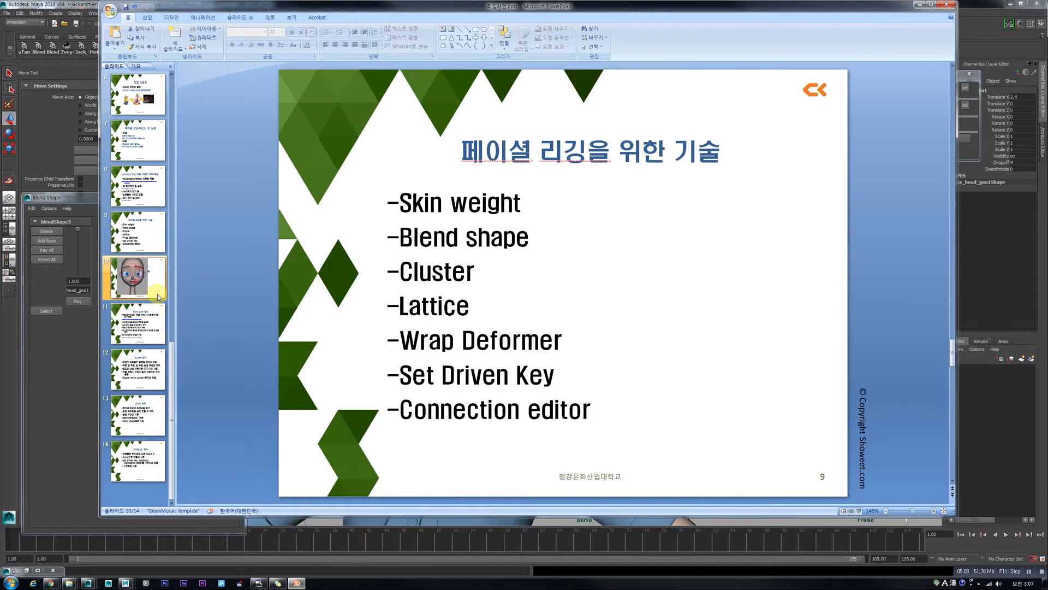
{"action": "left_click", "coordinate": [156, 287]}
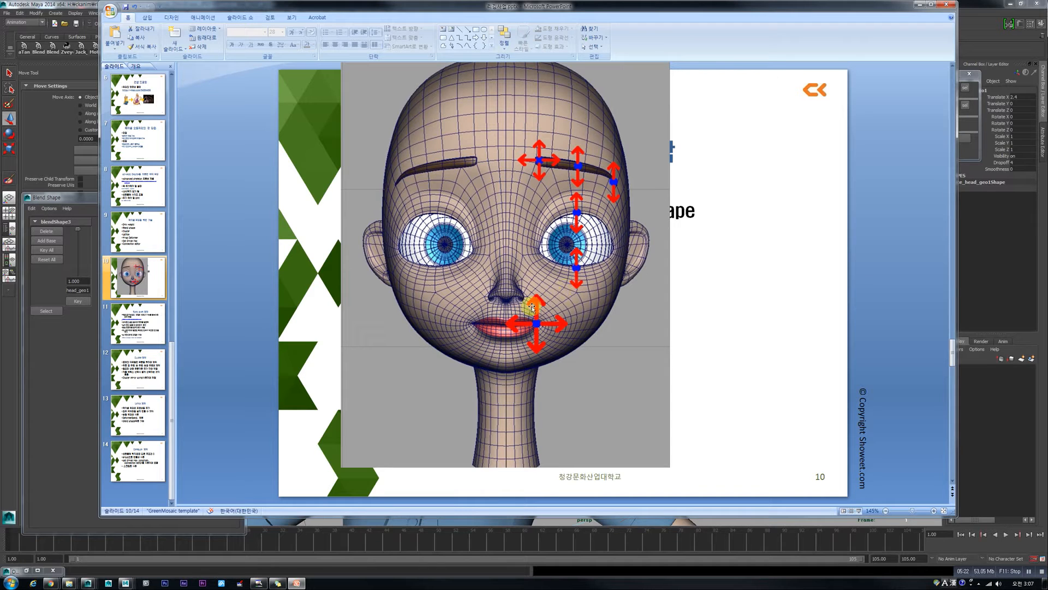
{"action": "left_click", "coordinate": [559, 328]}
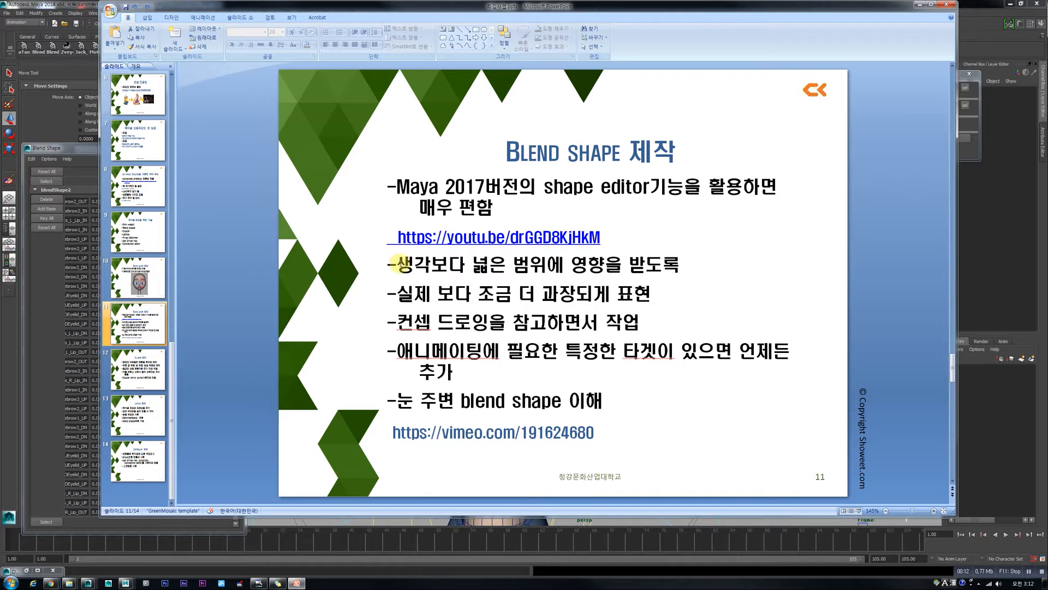
{"action": "left_click_drag", "start_coordinate": [394, 260], "coordinate": [634, 299]}
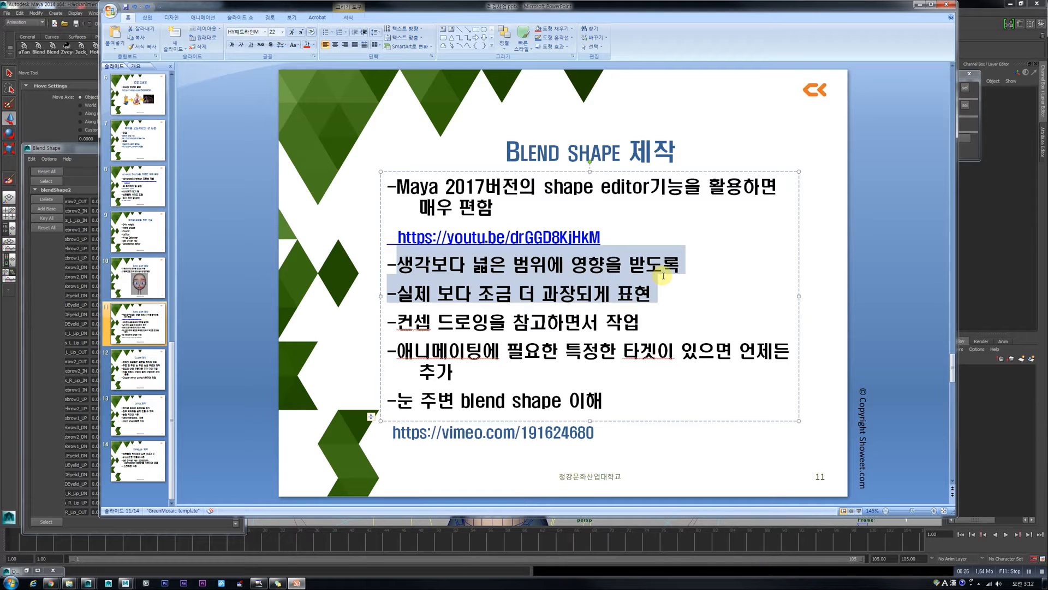
Step: Switch back to Maya and preview blendShape2's R_Lip_UP target at 1.000 on the wireframe head
{"action": "left_click", "coordinate": [92, 3]}
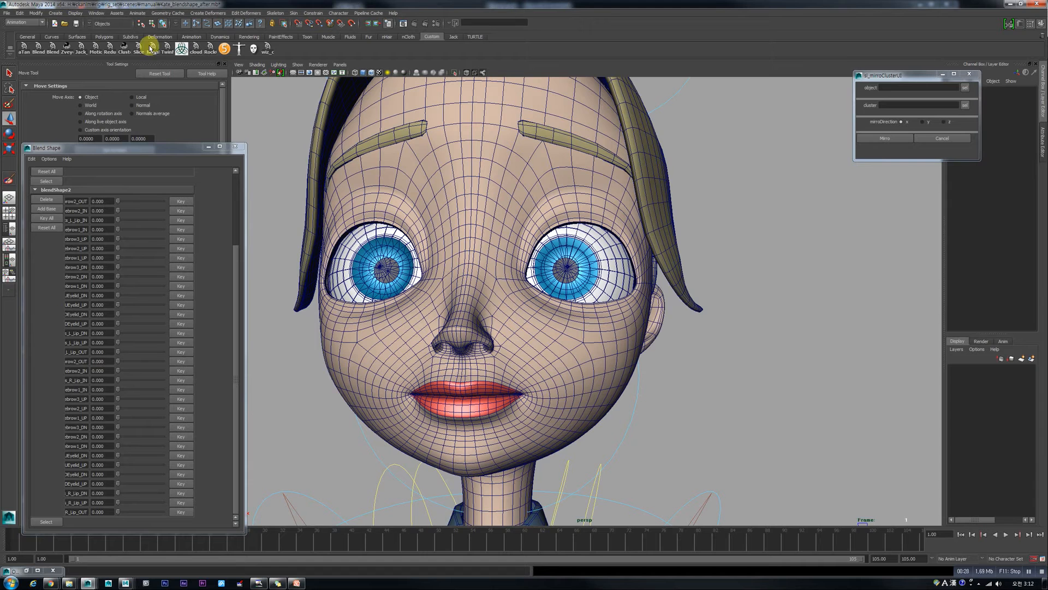
{"action": "left_click_drag", "start_coordinate": [538, 351], "coordinate": [518, 363], "text": "alt"}
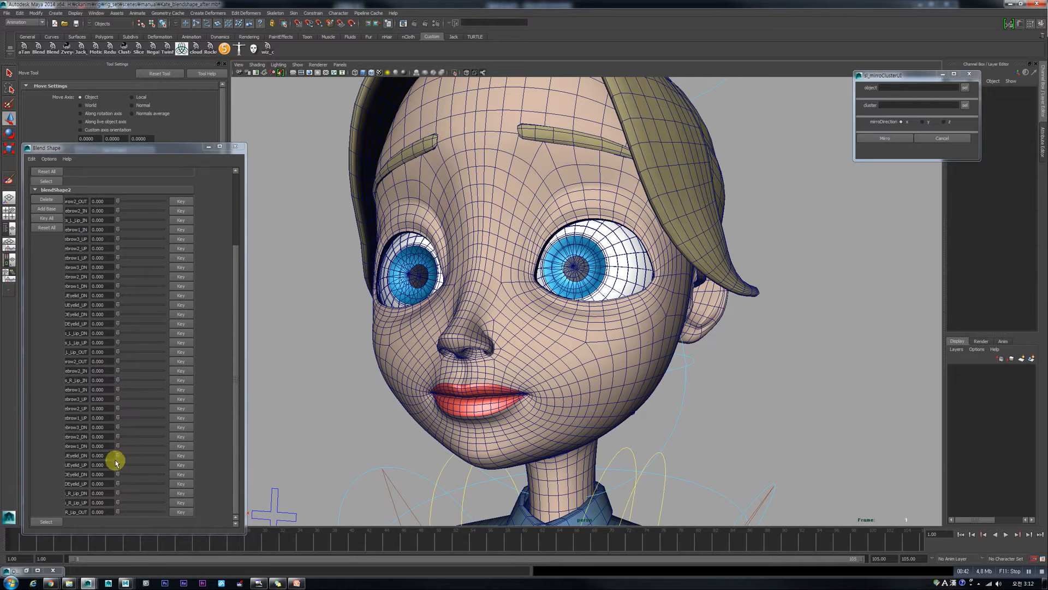
{"action": "left_click_drag", "start_coordinate": [118, 502], "coordinate": [163, 503]}
{"action": "left_click_drag", "start_coordinate": [264, 470], "coordinate": [456, 391], "text": "alt"}
{"action": "left_click_drag", "start_coordinate": [160, 502], "coordinate": [187, 518]}
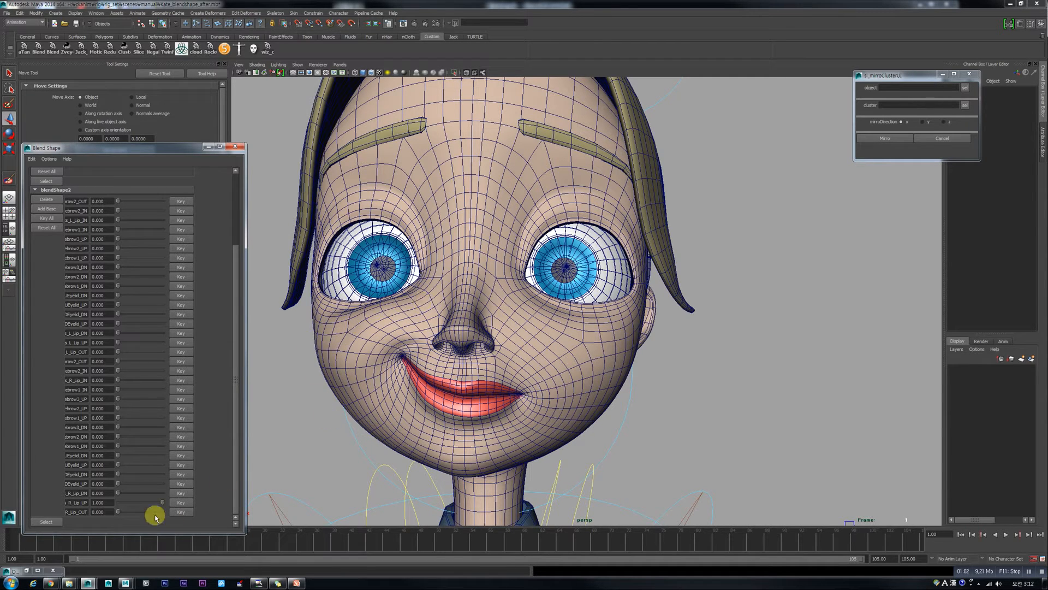
{"action": "left_click_drag", "start_coordinate": [155, 501], "coordinate": [186, 505]}
{"action": "mouse_move", "coordinate": [412, 335]}
{"action": "left_mouse_down", "text": "alt"}
{"action": "mouse_move", "coordinate": [440, 339]}
{"action": "mouse_move", "coordinate": [410, 351]}
{"action": "left_mouse_up", "text": "alt"}
Step: Reset the R_Lip_UP target to 0.000 and view the neutral head at a slight angle
{"action": "left_click_drag", "start_coordinate": [160, 501], "coordinate": [66, 515]}
{"action": "right_click_drag", "start_coordinate": [660, 290], "coordinate": [631, 288], "text": "alt"}
{"action": "left_click_drag", "start_coordinate": [631, 288], "coordinate": [519, 304], "text": "alt"}
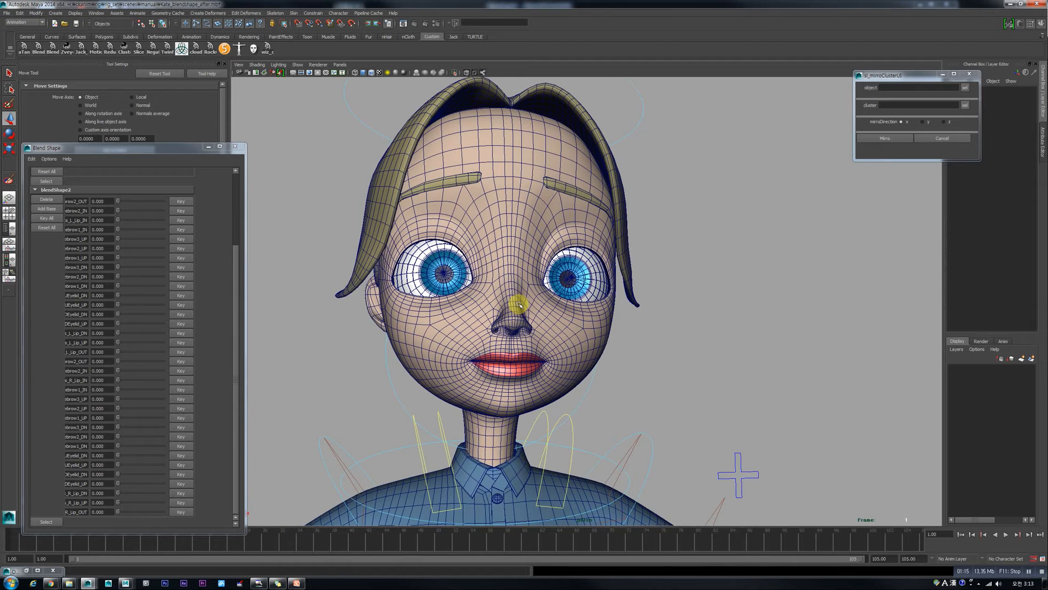
{"action": "scroll", "coordinate": [519, 304], "scroll_direction": "up", "scroll_amount": 1}
{"action": "scroll", "coordinate": [511, 300], "scroll_direction": "up", "scroll_amount": 2}
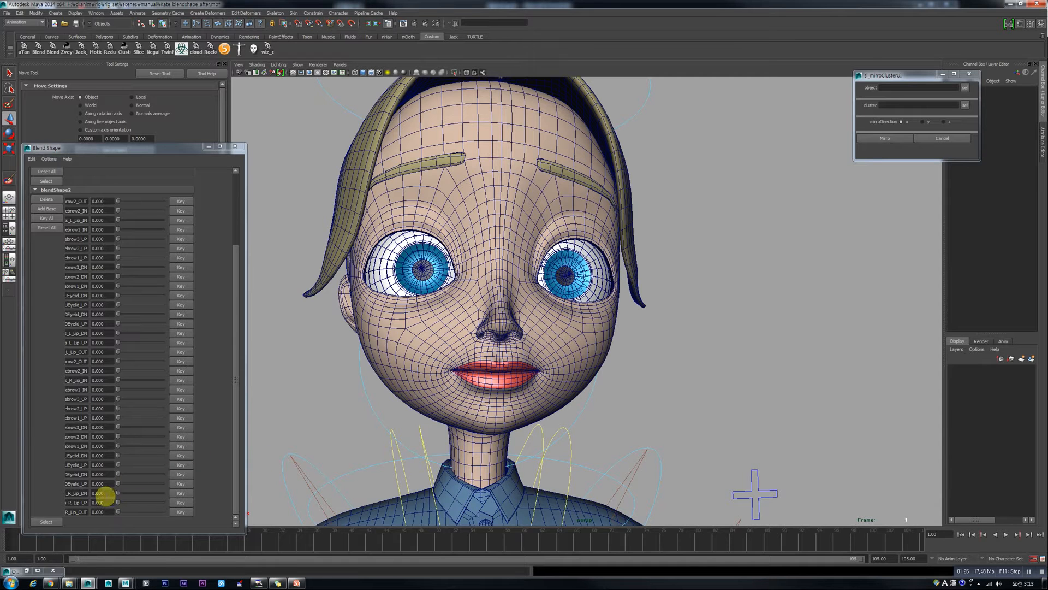
Step: Recheck slide 11's highlighted lines in PowerPoint, then return to Maya and raise R_Lip_UP to 1.000 to inspect the cheek
{"action": "left_click", "coordinate": [297, 582]}
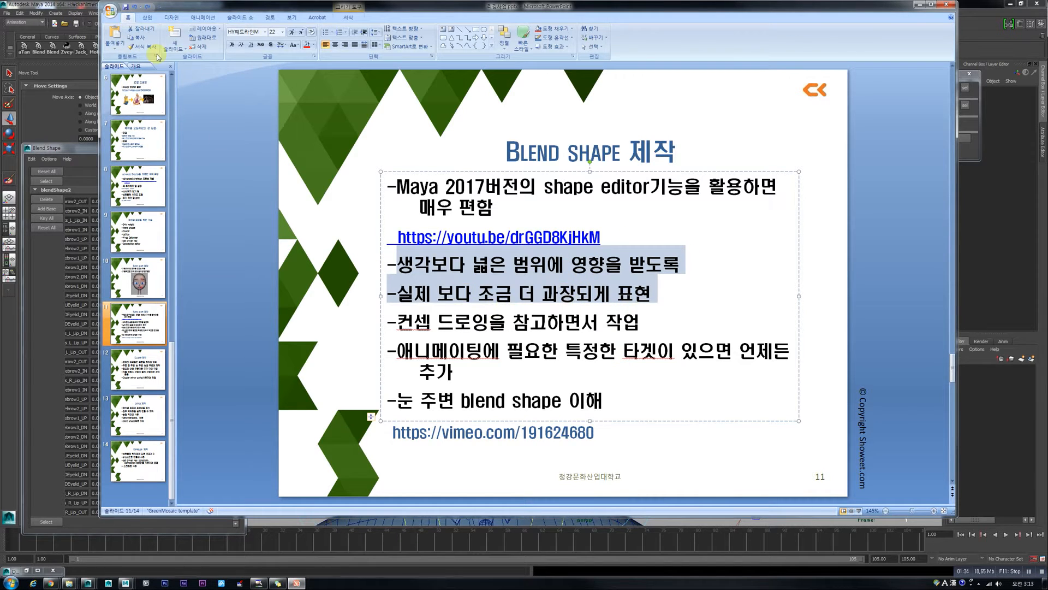
{"action": "left_click", "coordinate": [77, 4]}
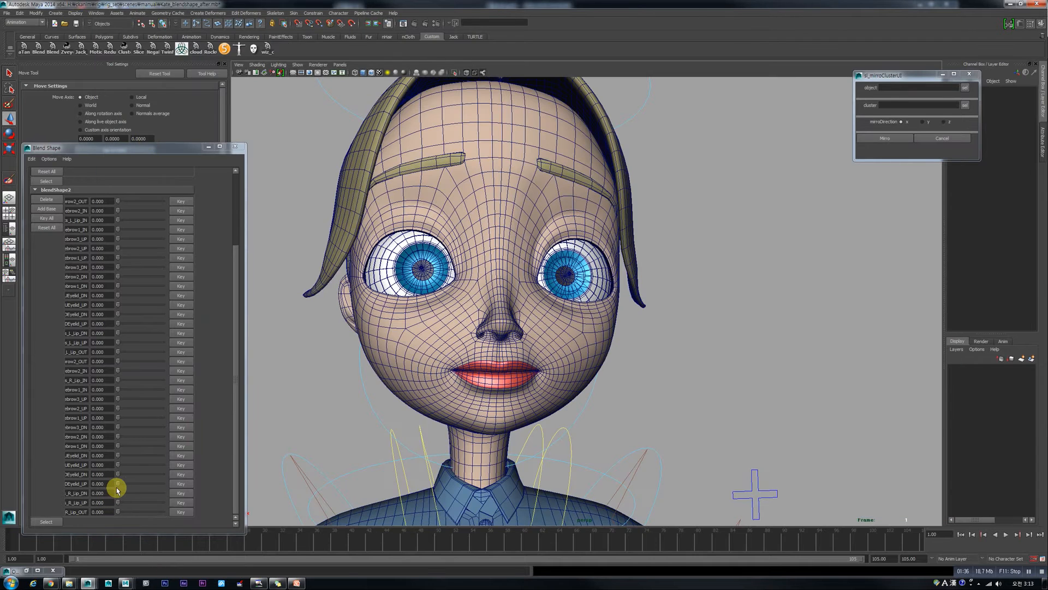
{"action": "left_click_drag", "start_coordinate": [116, 502], "coordinate": [201, 515]}
{"action": "left_click_drag", "start_coordinate": [414, 397], "coordinate": [403, 398], "text": "alt"}
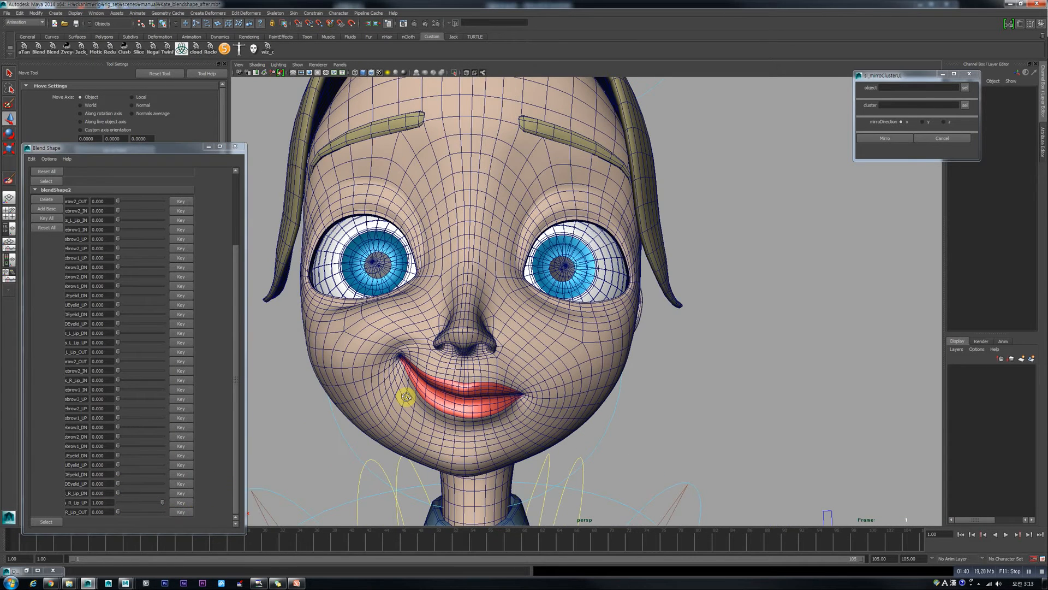
{"action": "double_click", "coordinate": [101, 503]}
{"action": "mouse_move", "coordinate": [162, 503]}
{"action": "left_mouse_down"}
{"action": "mouse_move", "coordinate": [126, 500]}
{"action": "mouse_move", "coordinate": [171, 502]}
{"action": "left_mouse_up"}
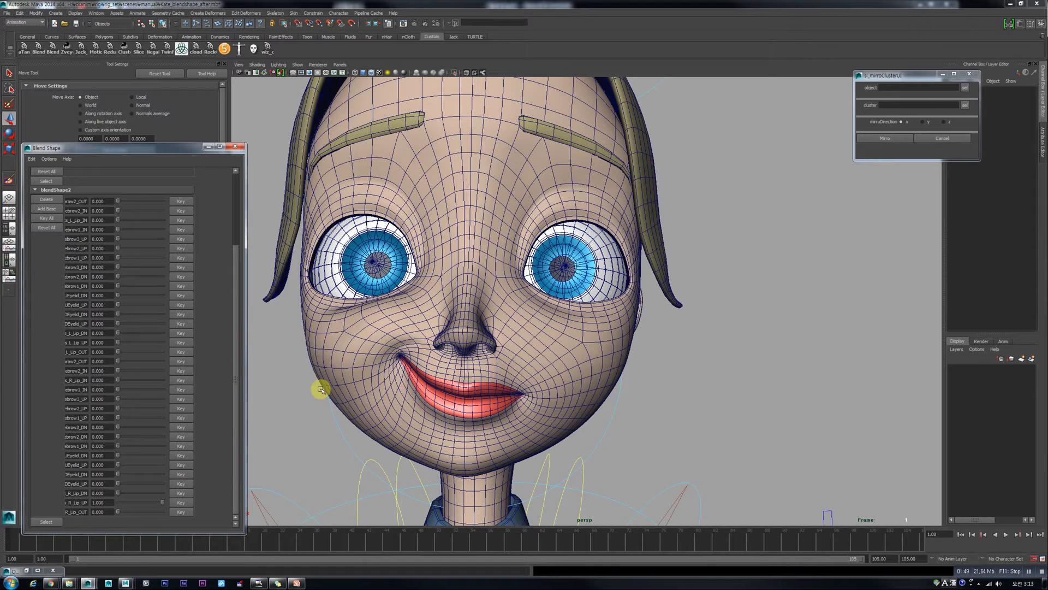
Step: Preview the R_Lip_UP target at a partial weight of 0.661, then reset it to 0.000 and view the whole head
{"action": "mouse_move", "coordinate": [142, 504]}
{"action": "left_mouse_down"}
{"action": "mouse_move", "coordinate": [108, 501]}
{"action": "mouse_move", "coordinate": [149, 506]}
{"action": "left_mouse_up"}
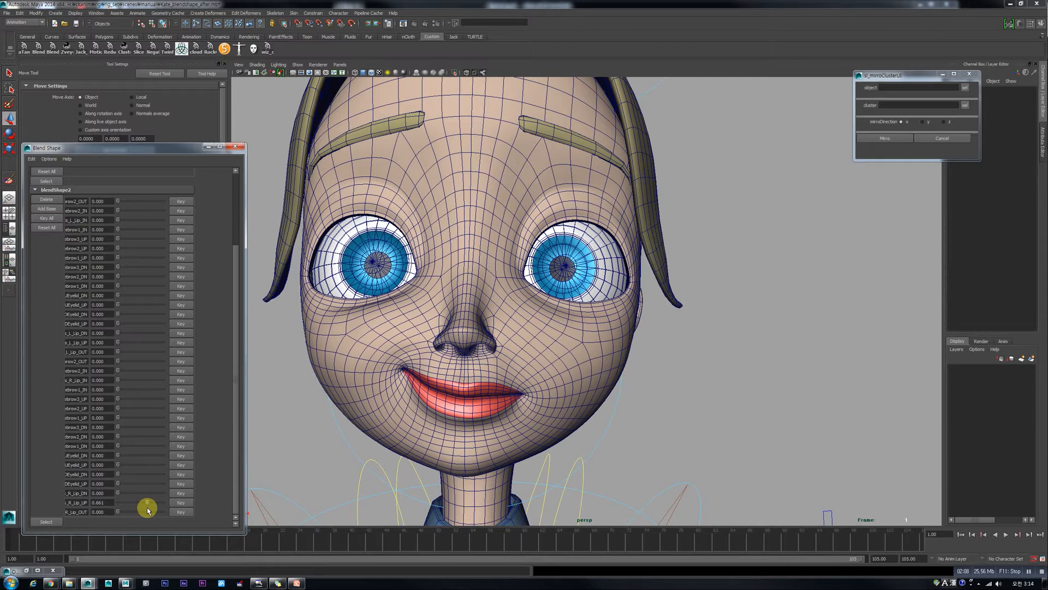
{"action": "left_click_drag", "start_coordinate": [139, 506], "coordinate": [110, 503]}
{"action": "right_click_drag", "start_coordinate": [416, 339], "coordinate": [297, 456], "text": "alt"}
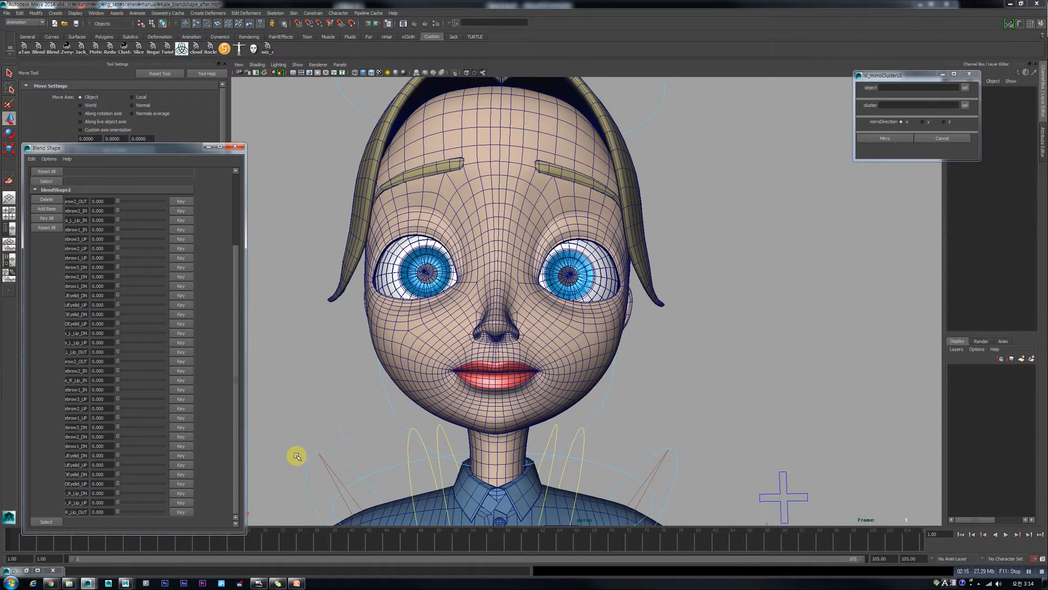
Step: Switch to PowerPoint and highlight slide 11's two lines on influence and exaggeration, then the line on concept drawings
{"action": "left_click", "coordinate": [296, 582]}
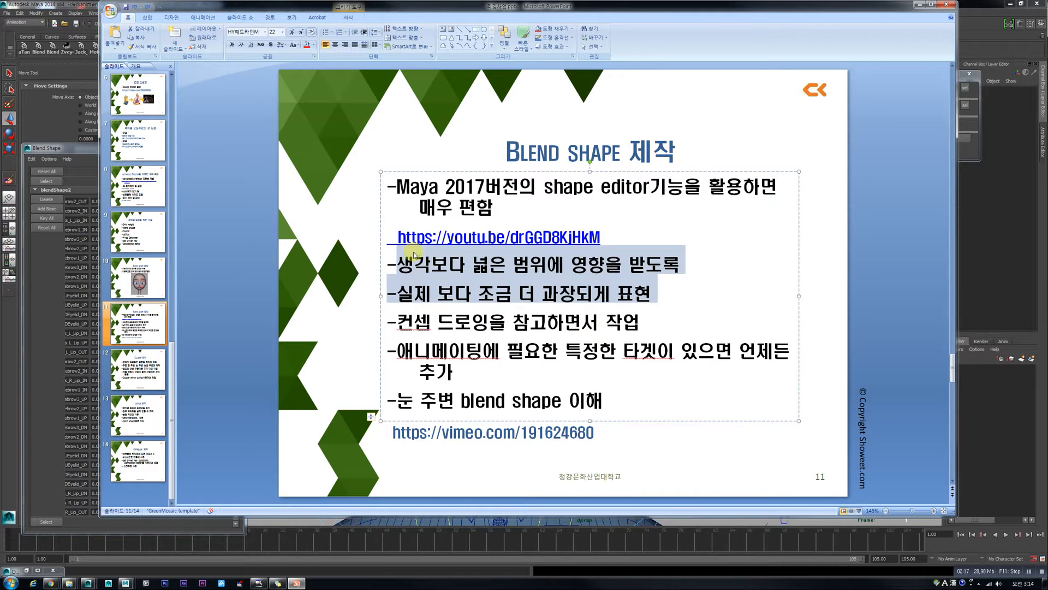
{"action": "left_click", "coordinate": [399, 261]}
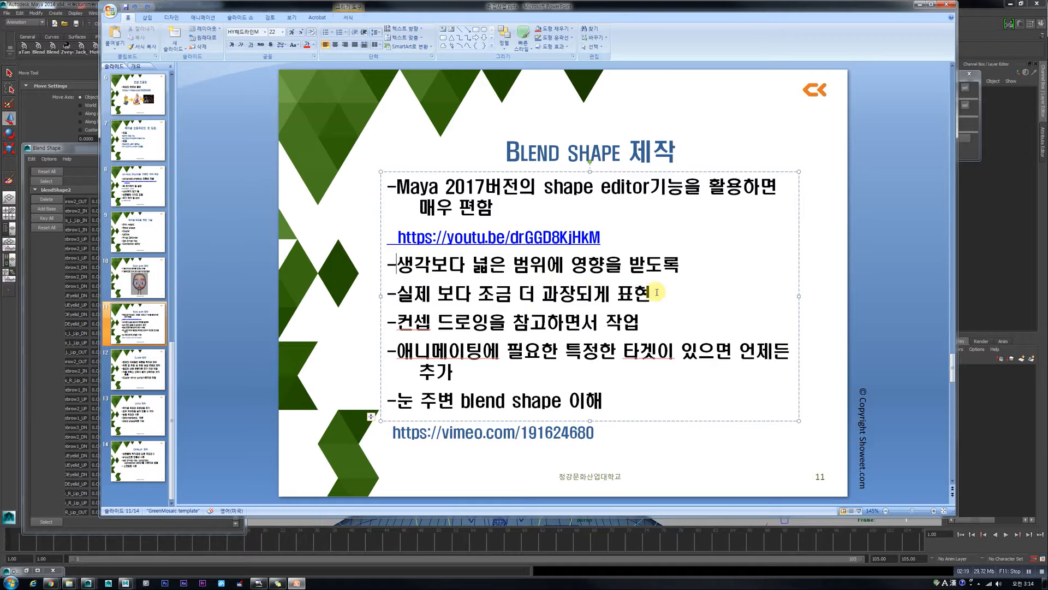
{"action": "left_click_drag", "start_coordinate": [657, 293], "coordinate": [394, 274]}
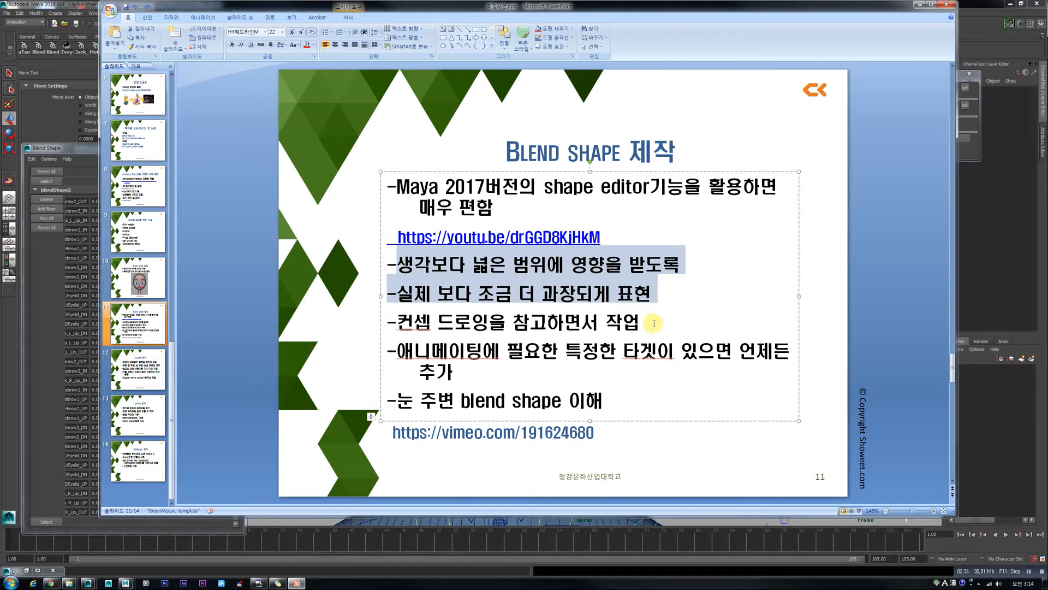
{"action": "left_click_drag", "start_coordinate": [661, 321], "coordinate": [431, 331]}
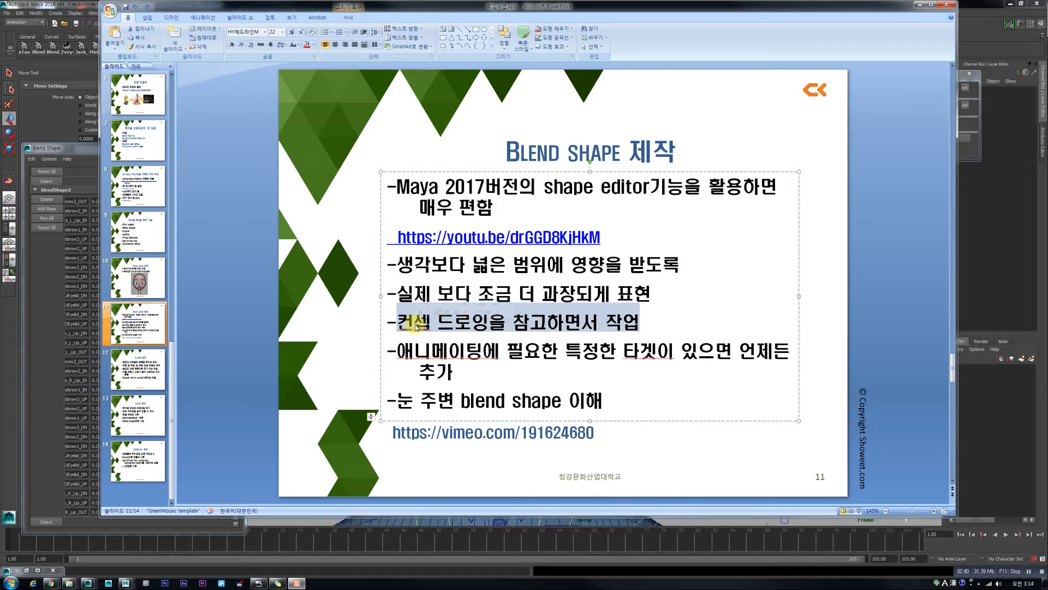
Step: Return to Maya, set the R_Lip_UP target to 1.000, and examine the raised mouth corner from the side and front
{"action": "left_click", "coordinate": [82, 159]}
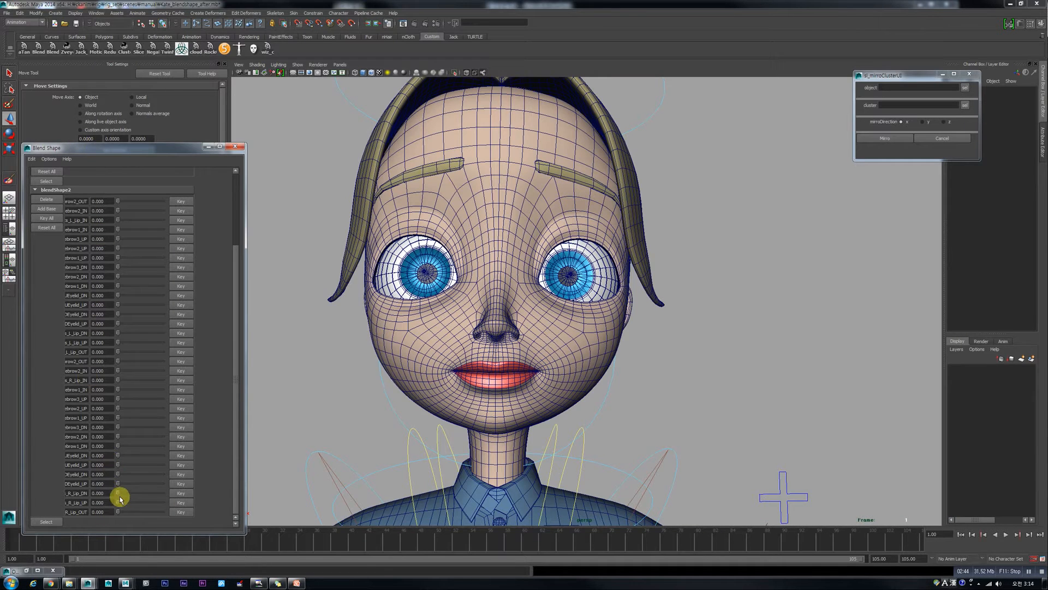
{"action": "left_click_drag", "start_coordinate": [118, 502], "coordinate": [170, 509]}
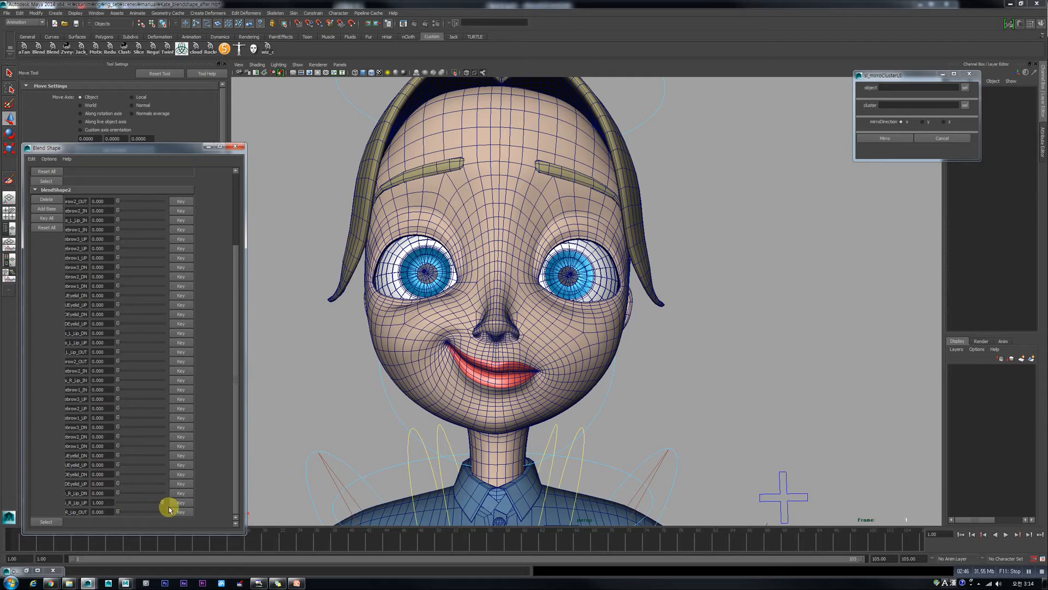
{"action": "scroll", "coordinate": [448, 378], "scroll_direction": "up", "scroll_amount": 2}
{"action": "left_click_drag", "start_coordinate": [430, 360], "coordinate": [481, 345], "text": "alt"}
{"action": "left_click_drag", "start_coordinate": [472, 305], "coordinate": [533, 317], "text": "alt"}
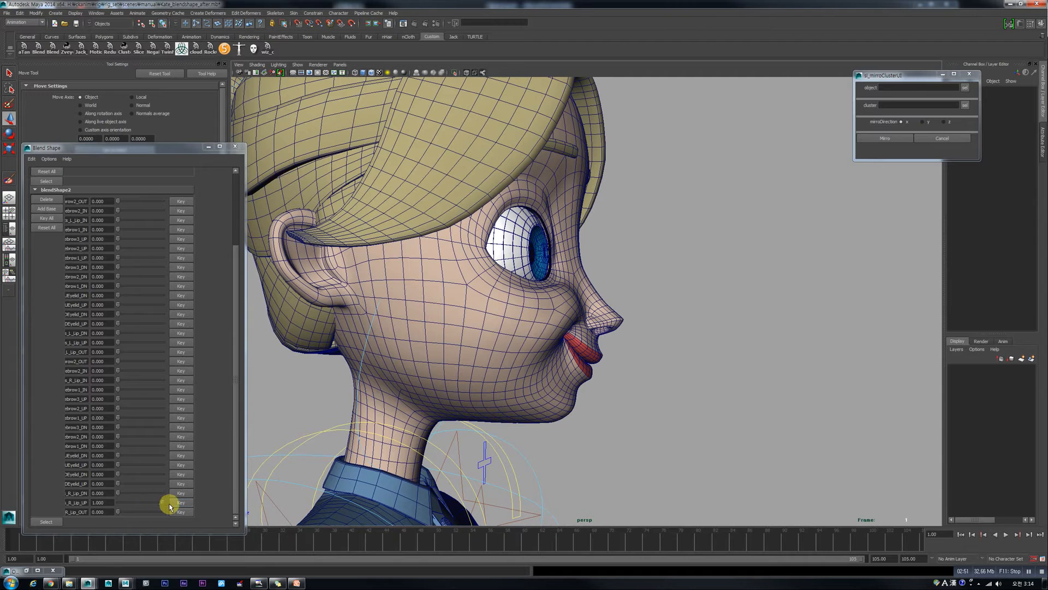
{"action": "mouse_move", "coordinate": [162, 502]}
{"action": "left_mouse_down"}
{"action": "mouse_move", "coordinate": [109, 502]}
{"action": "mouse_move", "coordinate": [162, 502]}
{"action": "left_mouse_up"}
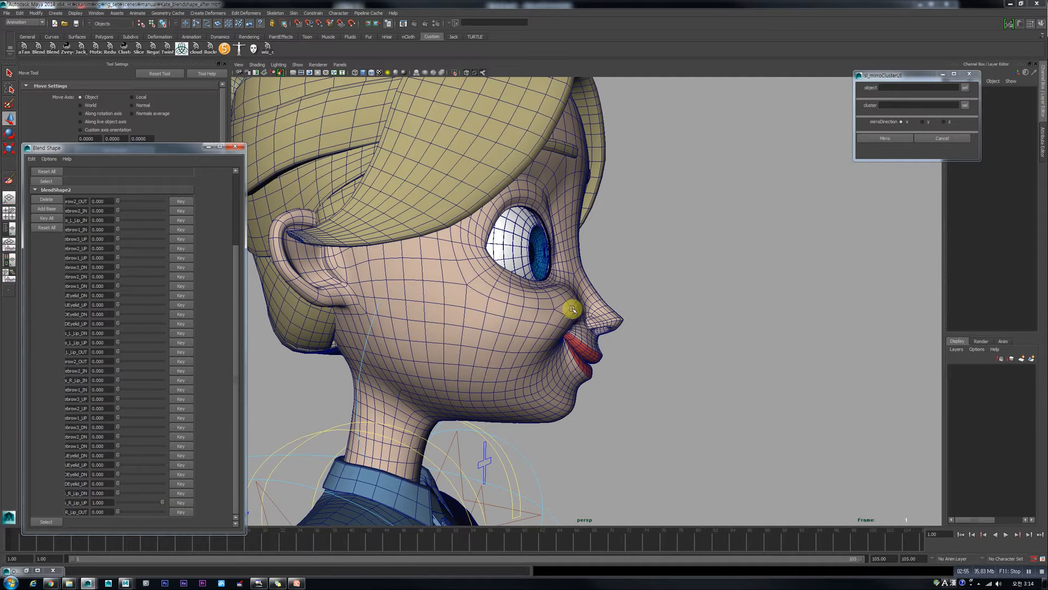
{"action": "left_click_drag", "start_coordinate": [158, 501], "coordinate": [185, 512]}
{"action": "left_click_drag", "start_coordinate": [571, 351], "coordinate": [484, 332], "text": "alt"}
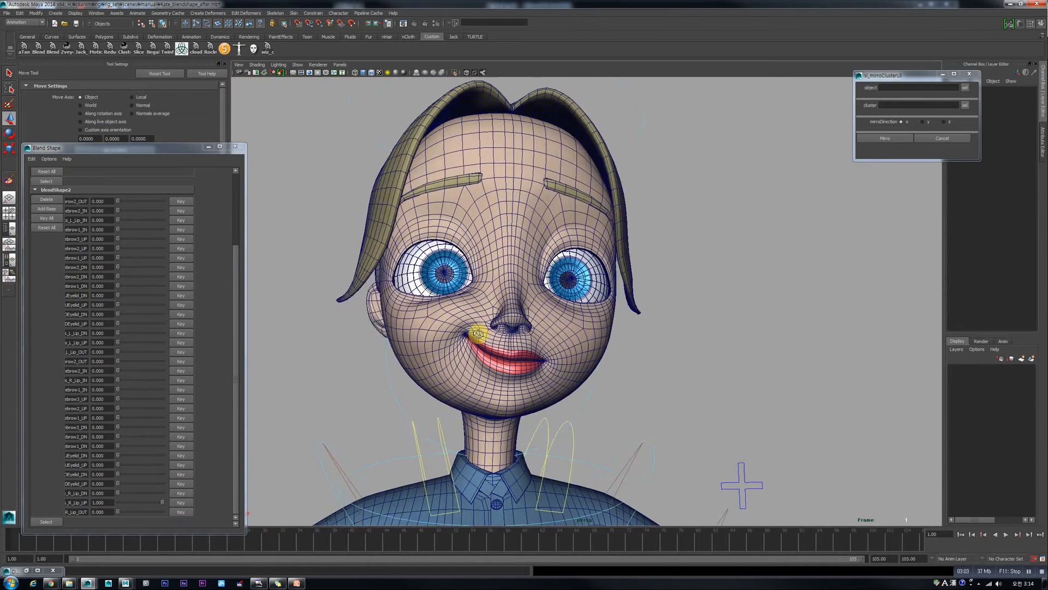
Step: Examine the raised mouth corner and cheek up close, then reset the R_Lip_UP target to 0.000 and view the whole head
{"action": "scroll", "coordinate": [475, 329], "scroll_direction": "up", "scroll_amount": 5}
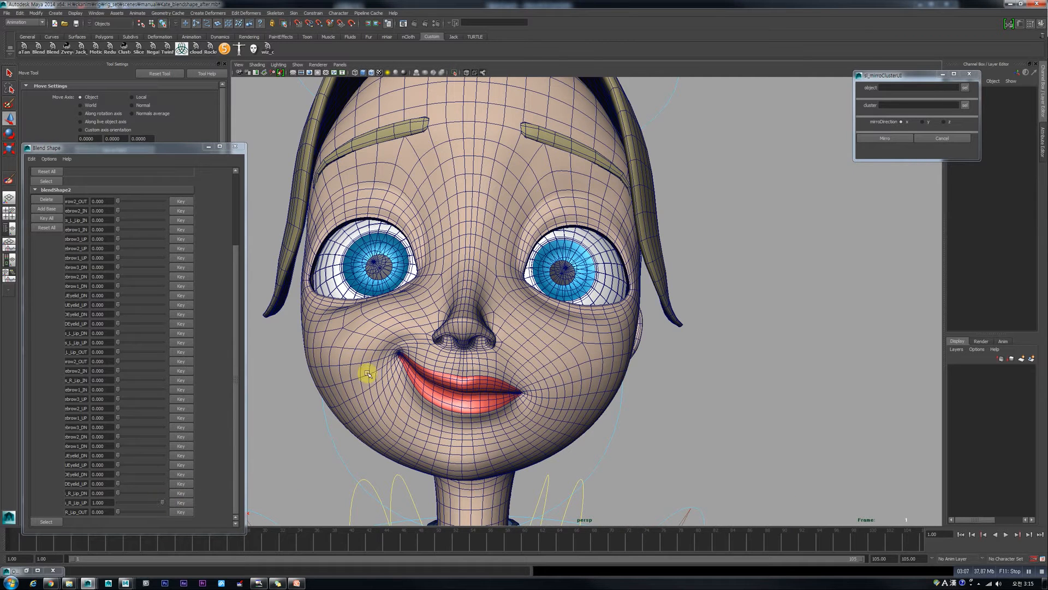
{"action": "left_click_drag", "start_coordinate": [367, 358], "coordinate": [382, 375], "text": "alt"}
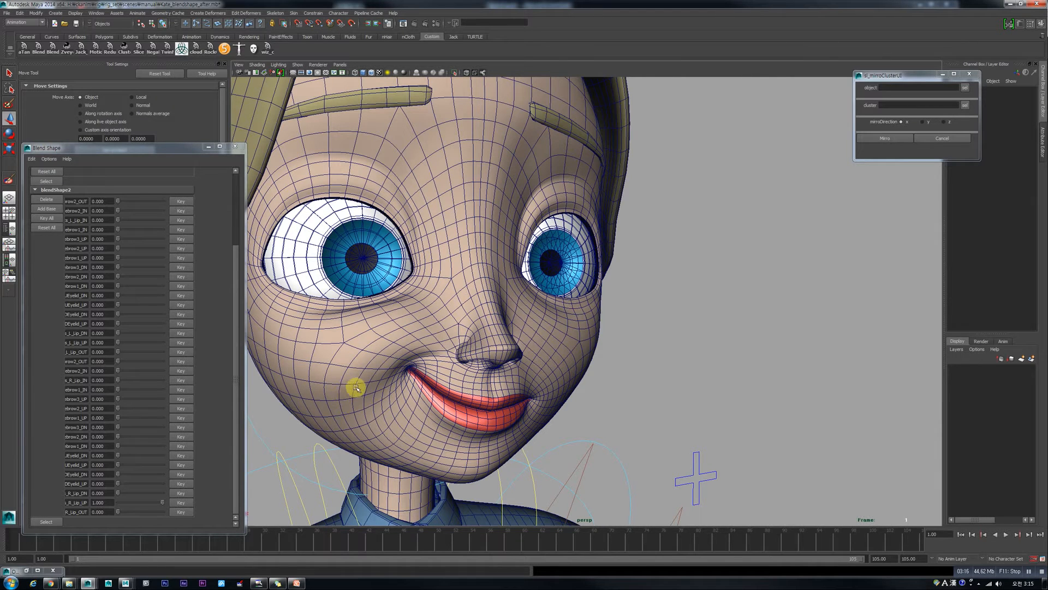
{"action": "scroll", "coordinate": [354, 381], "scroll_direction": "down", "scroll_amount": 2}
{"action": "left_click_drag", "start_coordinate": [162, 502], "coordinate": [65, 512]}
{"action": "scroll", "coordinate": [501, 326], "scroll_direction": "down", "scroll_amount": 2}
{"action": "left_click_drag", "start_coordinate": [501, 326], "coordinate": [260, 512], "text": "alt"}
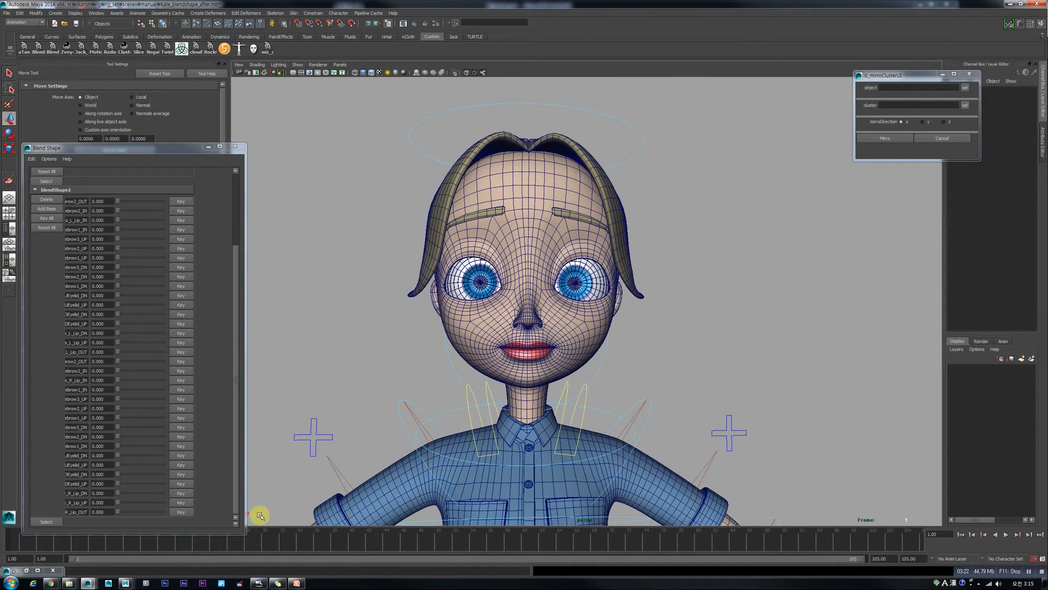
Step: Switch to PowerPoint to review slide 11's concept-drawing line and slide 10's blend shape diagram, then return to Maya
{"action": "left_click", "coordinate": [296, 583]}
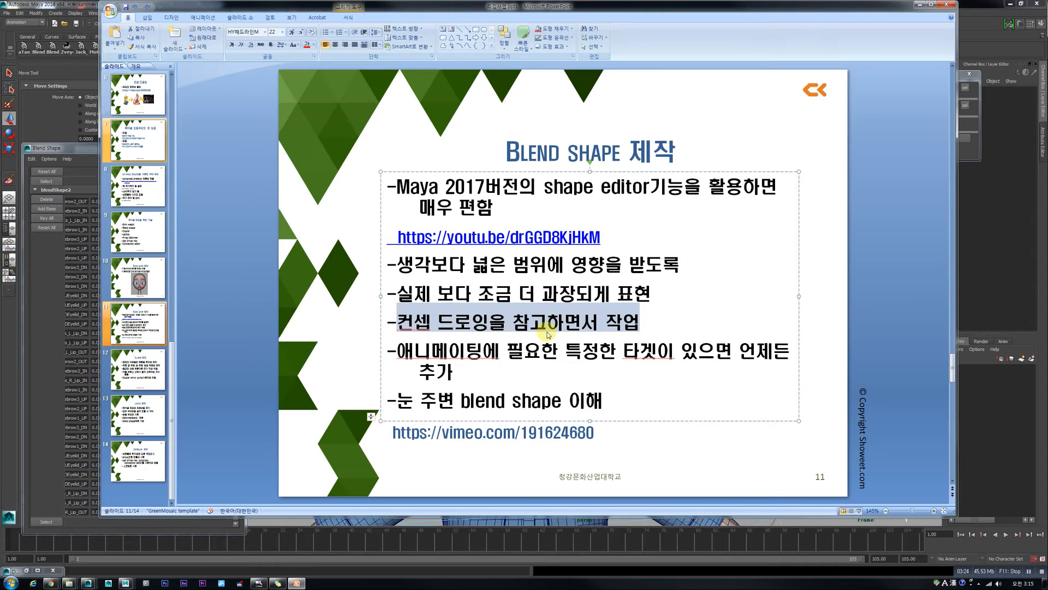
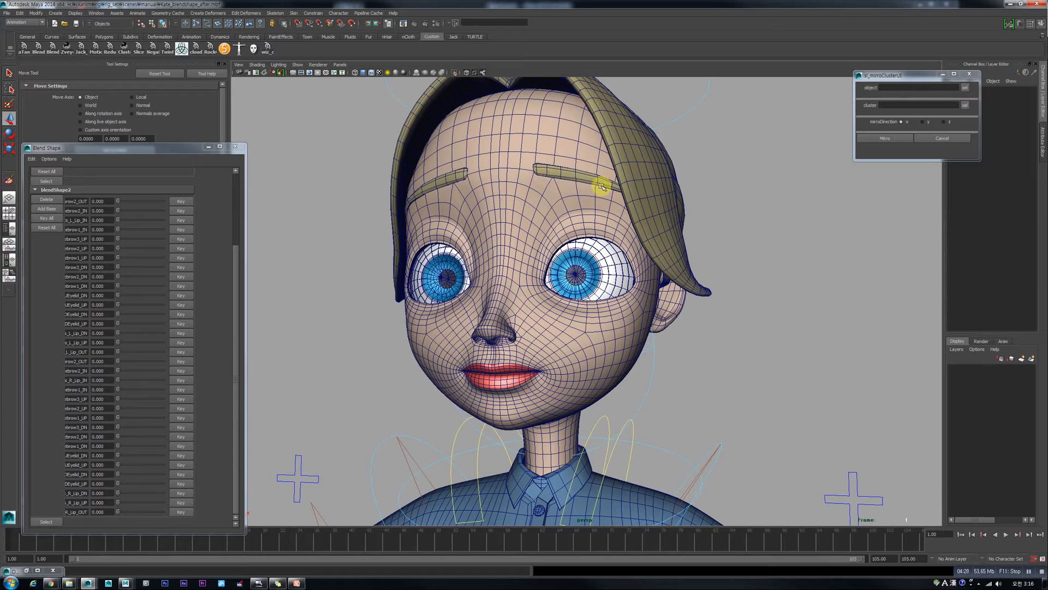
{"action": "left_click_drag", "start_coordinate": [117, 212], "coordinate": [31, 252]}
{"action": "left_click", "coordinate": [208, 583]}
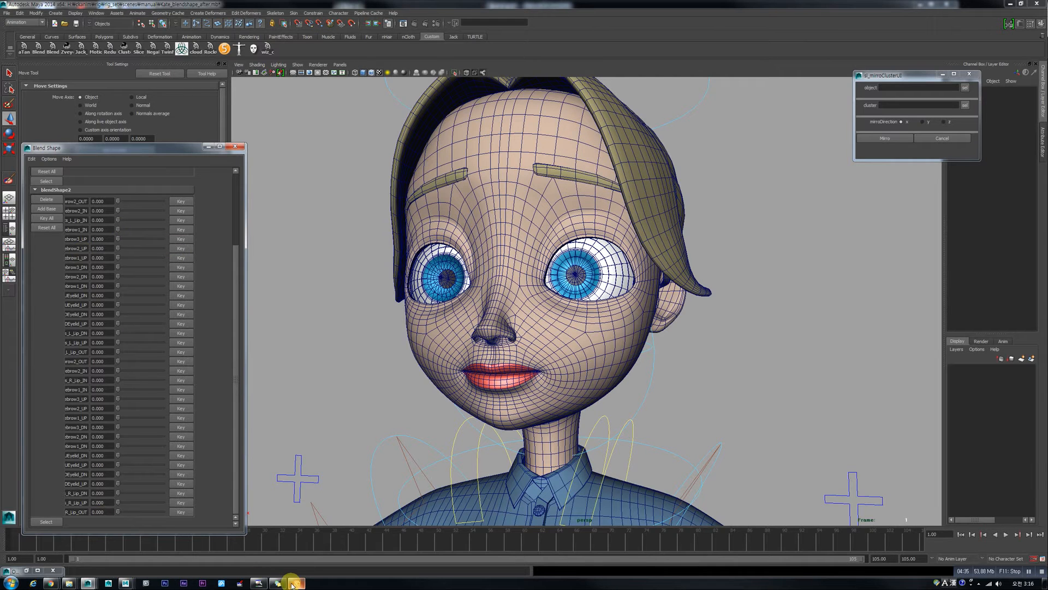
{"action": "scroll", "coordinate": [578, 272], "scroll_direction": "up", "scroll_amount": 1}
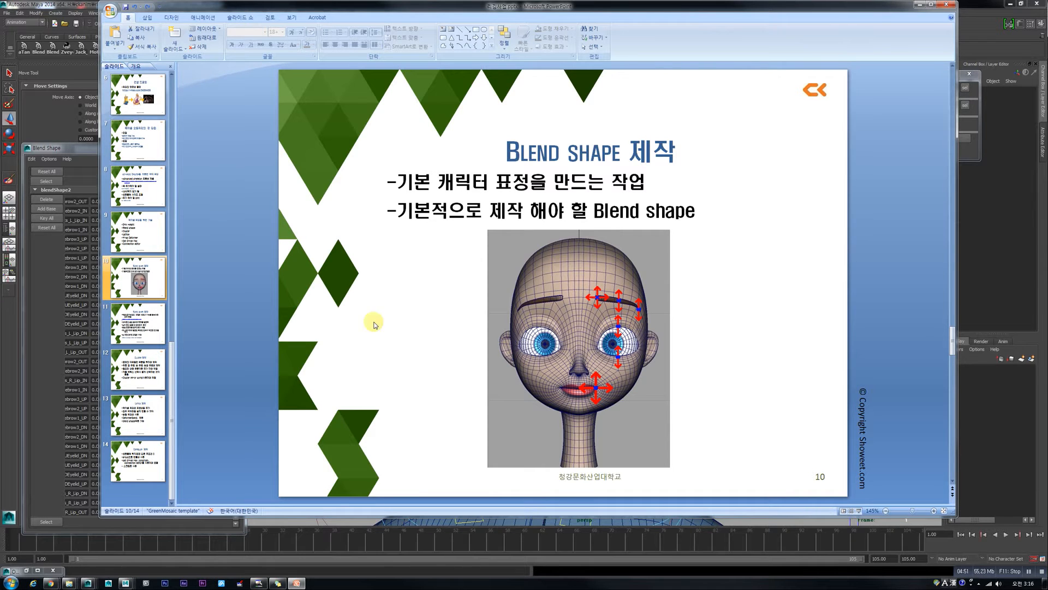
{"action": "key", "text": "alt+Tab"}
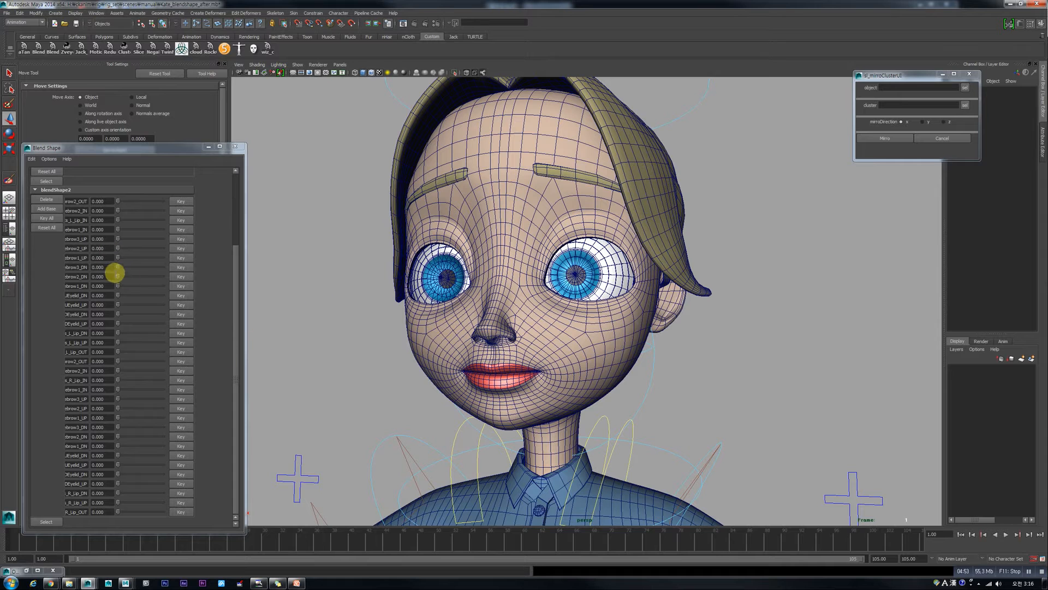
Step: Face the head frontally and set the left eyebrow's three UP targets to 1.000
{"action": "left_click_drag", "start_coordinate": [411, 257], "coordinate": [459, 260], "text": "alt"}
{"action": "middle_click_drag", "start_coordinate": [458, 260], "coordinate": [464, 306], "text": "alt"}
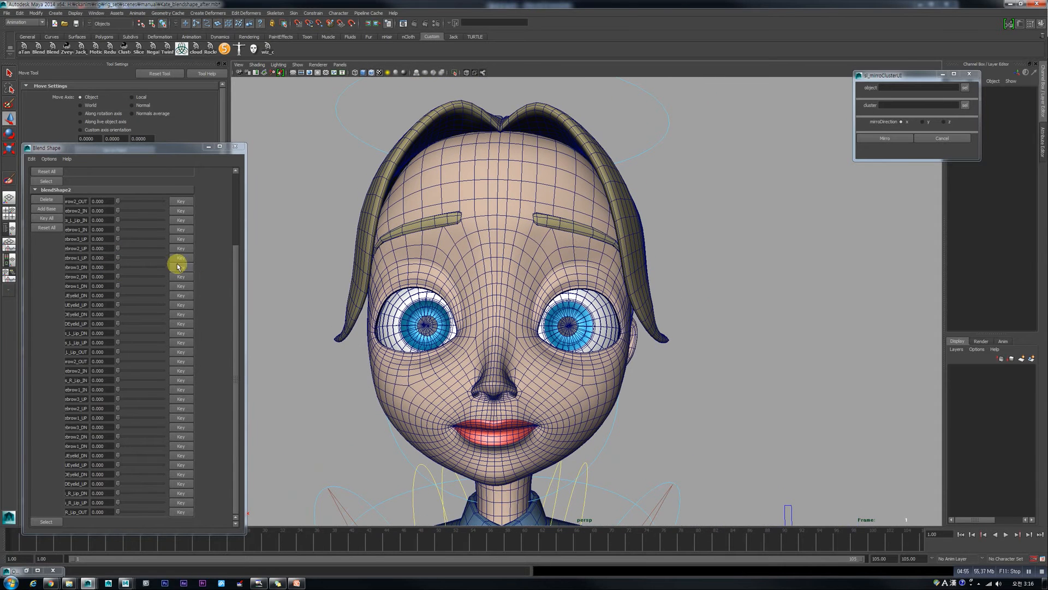
{"action": "left_click_drag", "start_coordinate": [121, 240], "coordinate": [166, 247]}
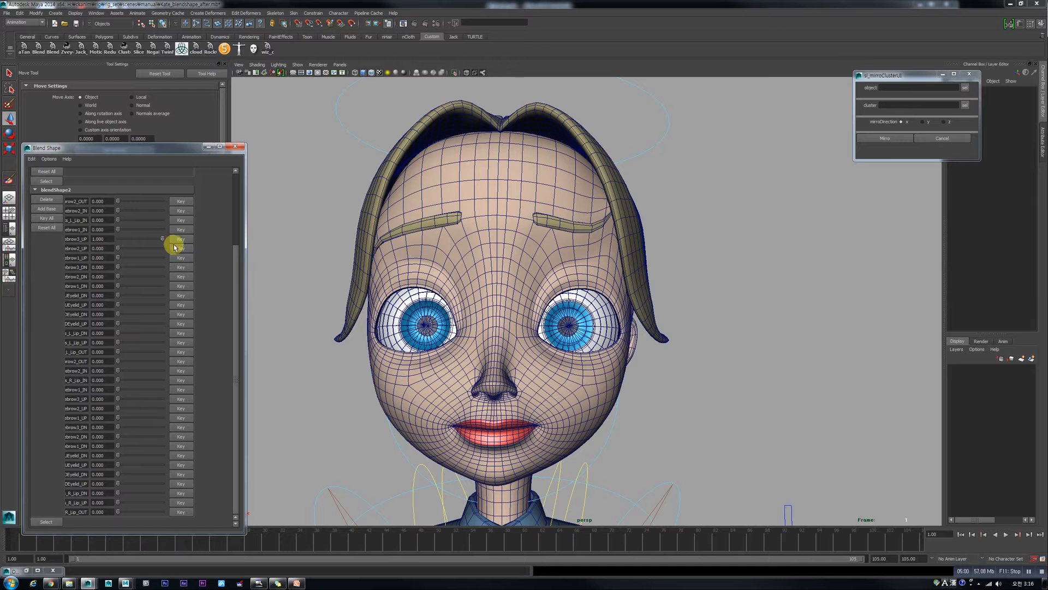
{"action": "left_click_drag", "start_coordinate": [121, 249], "coordinate": [215, 276]}
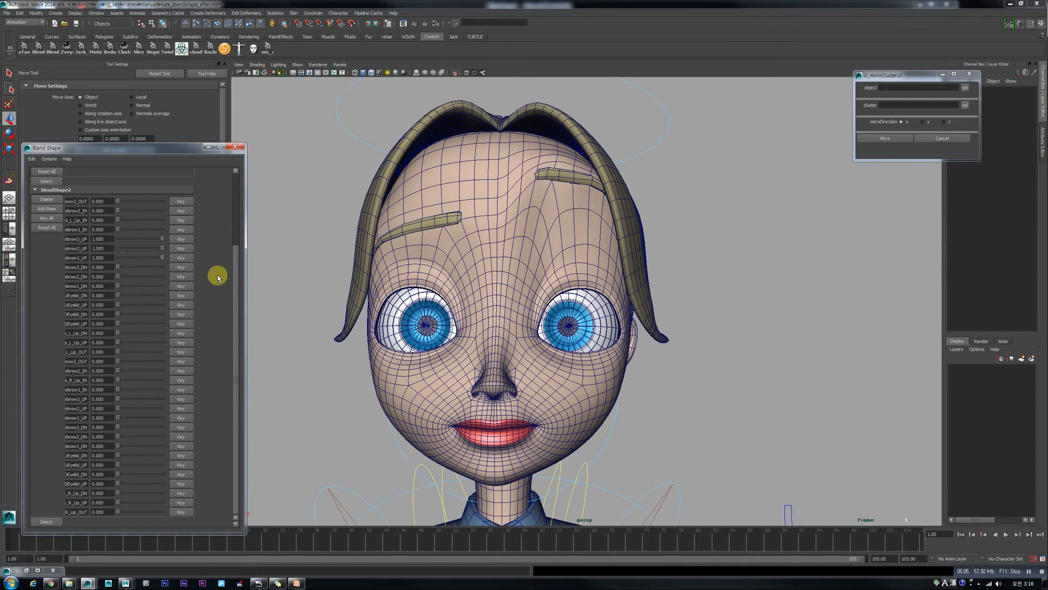
Step: Hide the character's hair to expose the forehead and inspect the raised left eyebrow from the side
{"action": "left_click", "coordinate": [625, 235]}
{"action": "key", "text": "ctrl+h"}
{"action": "left_click_drag", "start_coordinate": [538, 199], "coordinate": [531, 216], "text": "alt"}
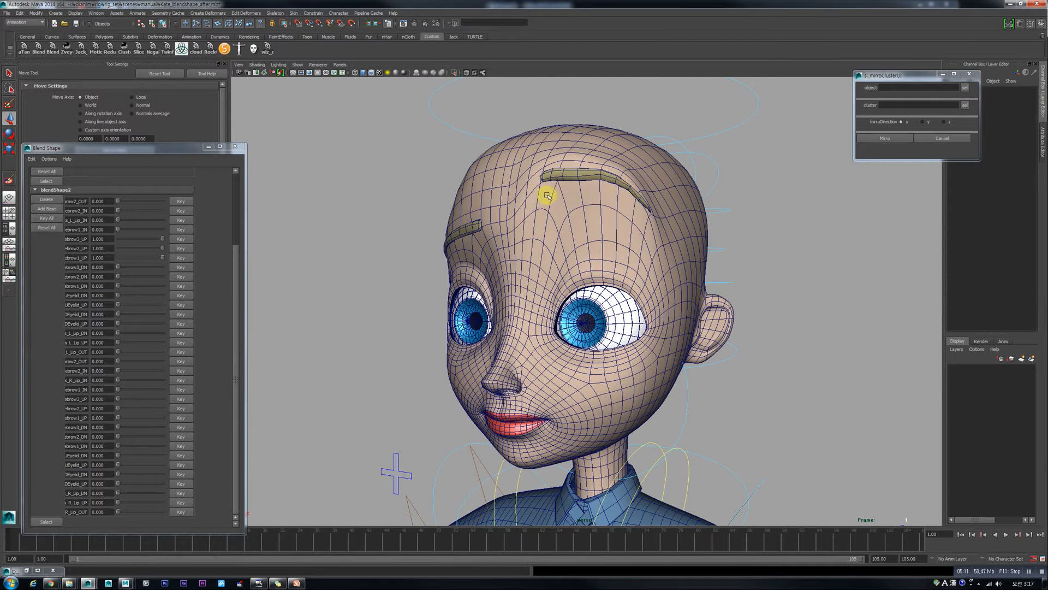
Step: Reset the left eyebrow's three UP targets to 0.000 and set its three DN targets to 1.000
{"action": "left_click_drag", "start_coordinate": [475, 246], "coordinate": [501, 227], "text": "alt"}
{"action": "left_click_drag", "start_coordinate": [163, 239], "coordinate": [196, 276]}
{"action": "left_click_drag", "start_coordinate": [117, 276], "coordinate": [219, 289]}
{"action": "left_click_drag", "start_coordinate": [492, 284], "coordinate": [568, 285], "text": "alt"}
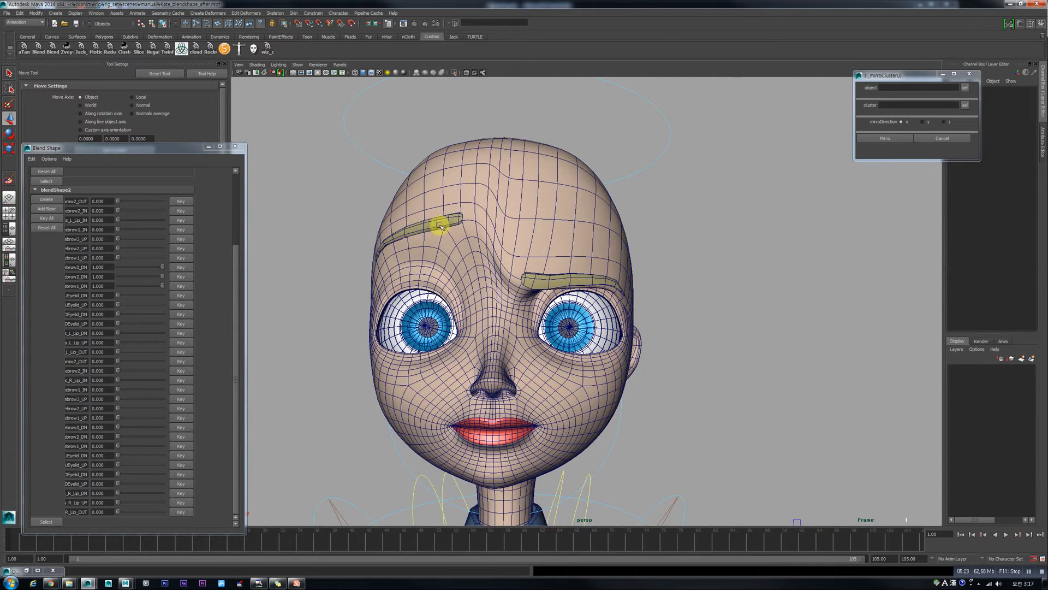
Step: Inspect the lowered left eyebrow from several angles, then reset its three DN targets to 0.000
{"action": "left_click", "coordinate": [540, 284]}
{"action": "left_click_drag", "start_coordinate": [705, 311], "coordinate": [699, 311], "text": "alt"}
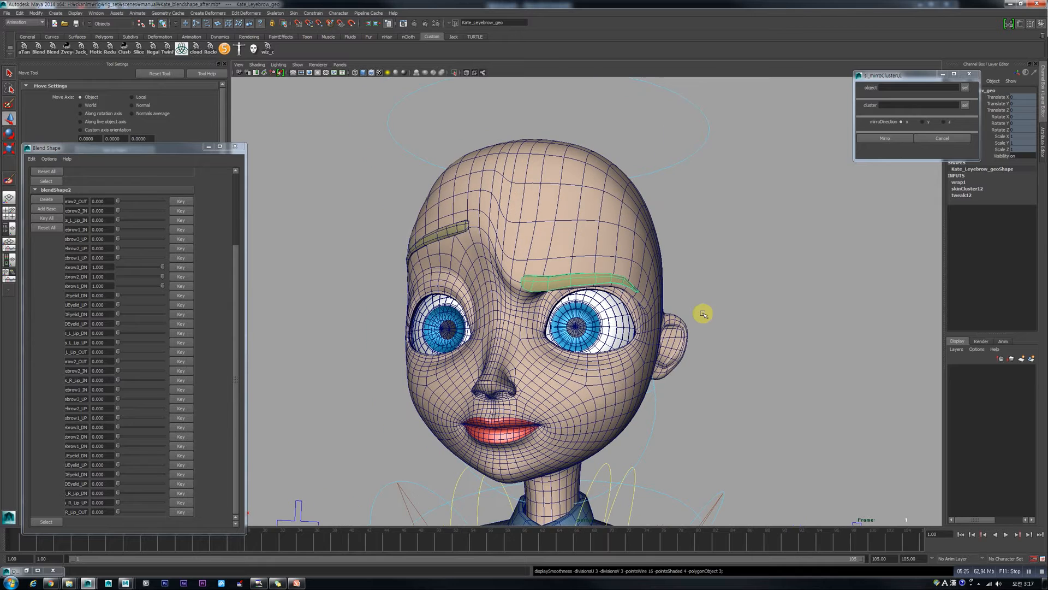
{"action": "left_click", "coordinate": [750, 266]}
{"action": "left_click_drag", "start_coordinate": [750, 266], "coordinate": [611, 317], "text": "alt"}
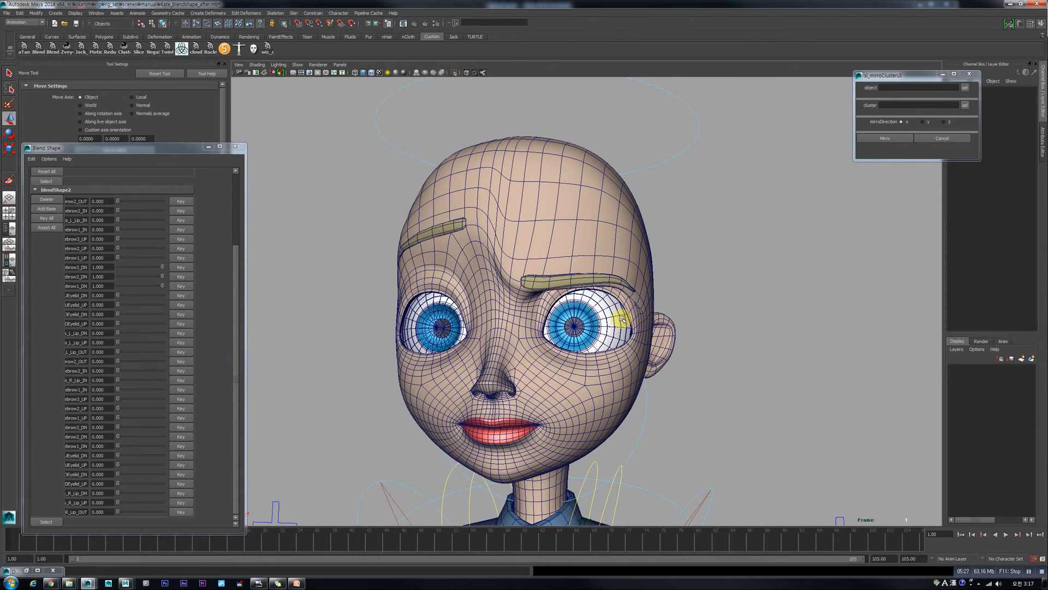
{"action": "scroll", "coordinate": [600, 317], "scroll_direction": "up", "scroll_amount": 5}
{"action": "left_click", "coordinate": [183, 299]}
{"action": "left_click_drag", "start_coordinate": [163, 267], "coordinate": [70, 262]}
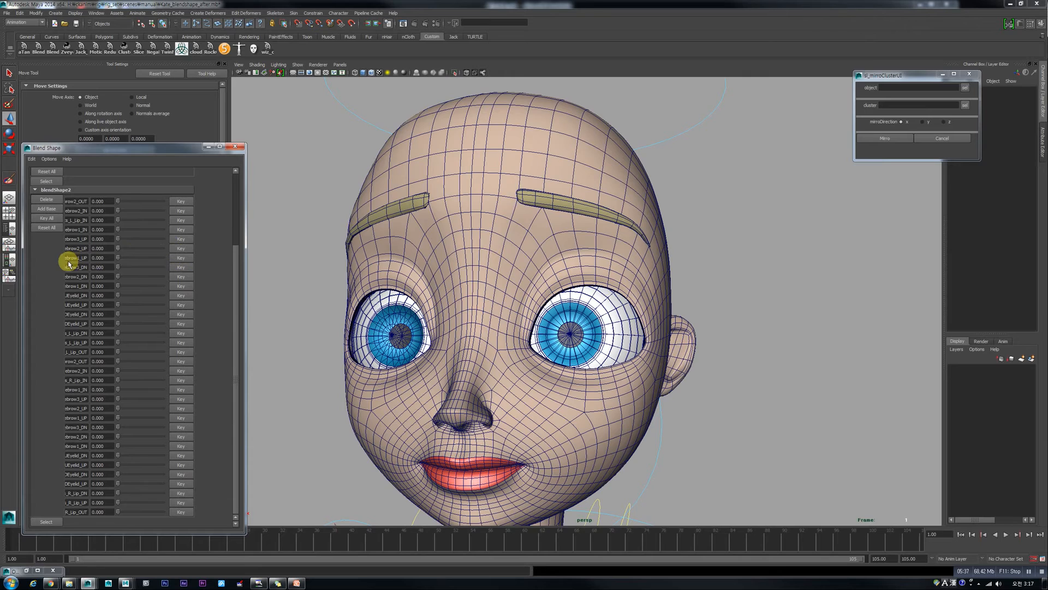
{"action": "scroll", "coordinate": [543, 276], "scroll_direction": "down", "scroll_amount": 5}
{"action": "left_click_drag", "start_coordinate": [559, 280], "coordinate": [574, 301], "text": "alt"}
{"action": "scroll", "coordinate": [581, 299], "scroll_direction": "up", "scroll_amount": 3}
{"action": "scroll", "coordinate": [582, 299], "scroll_direction": "up", "scroll_amount": 3}
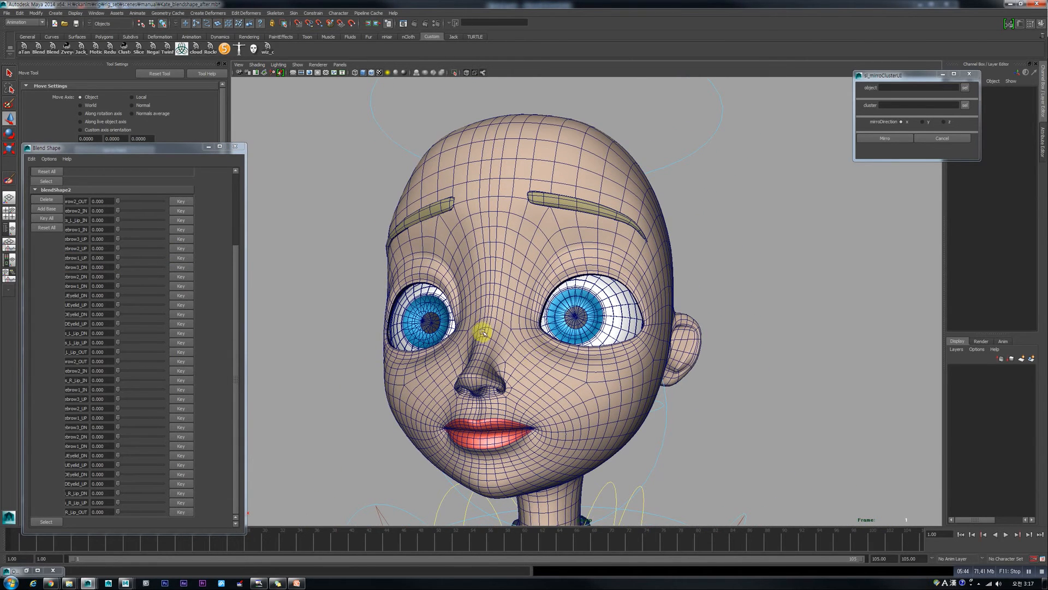
Step: Switch to PowerPoint and move from slide 10 to slide 11 of the blend shape notes
{"action": "left_click", "coordinate": [356, 528]}
{"action": "left_click", "coordinate": [297, 583]}
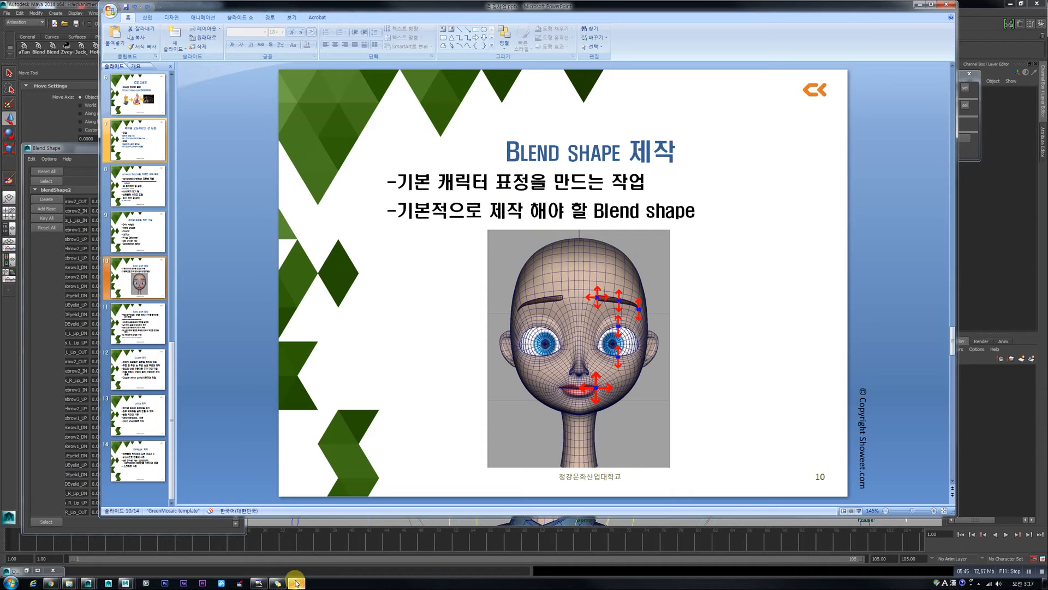
{"action": "left_click", "coordinate": [144, 240]}
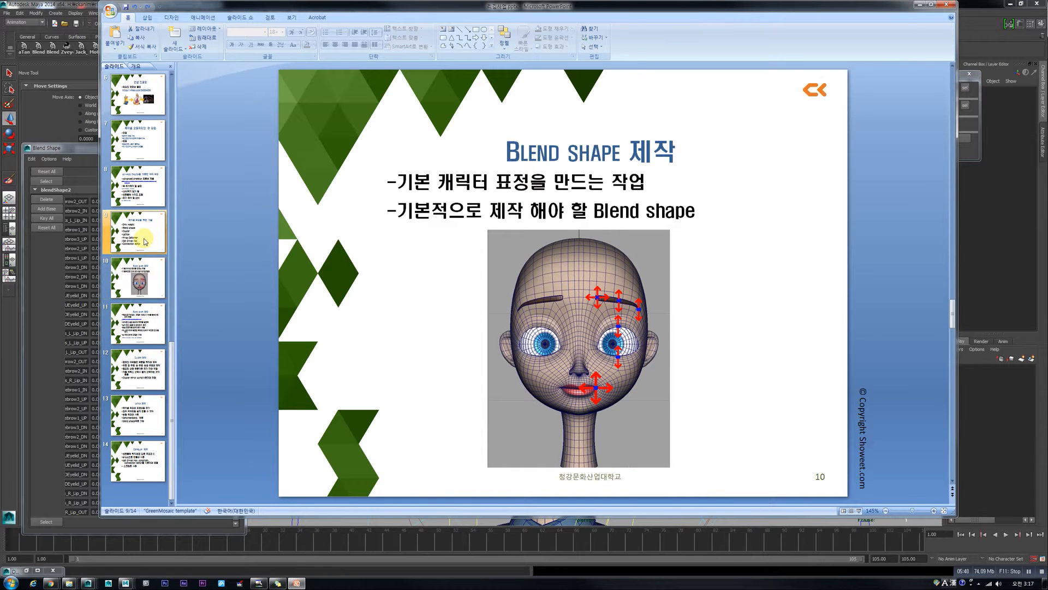
{"action": "left_click", "coordinate": [141, 279]}
{"action": "left_click", "coordinate": [139, 323]}
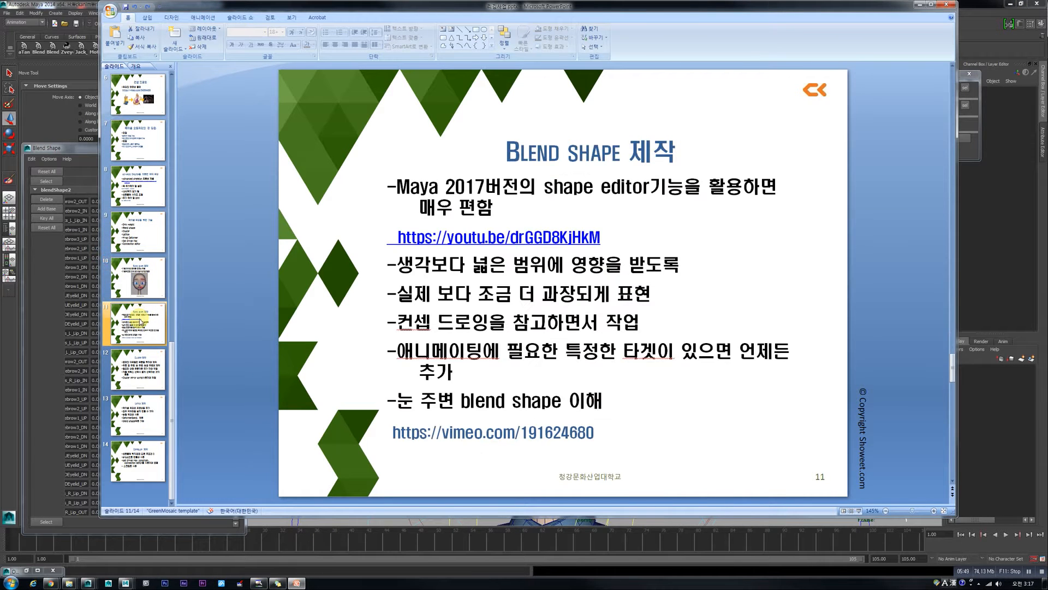
Step: Open slide 11's Vimeo link, play AnimMinute # 2: Expressive Eyes, and skip ahead to the eye comparison pictures
{"action": "left_click", "coordinate": [505, 435]}
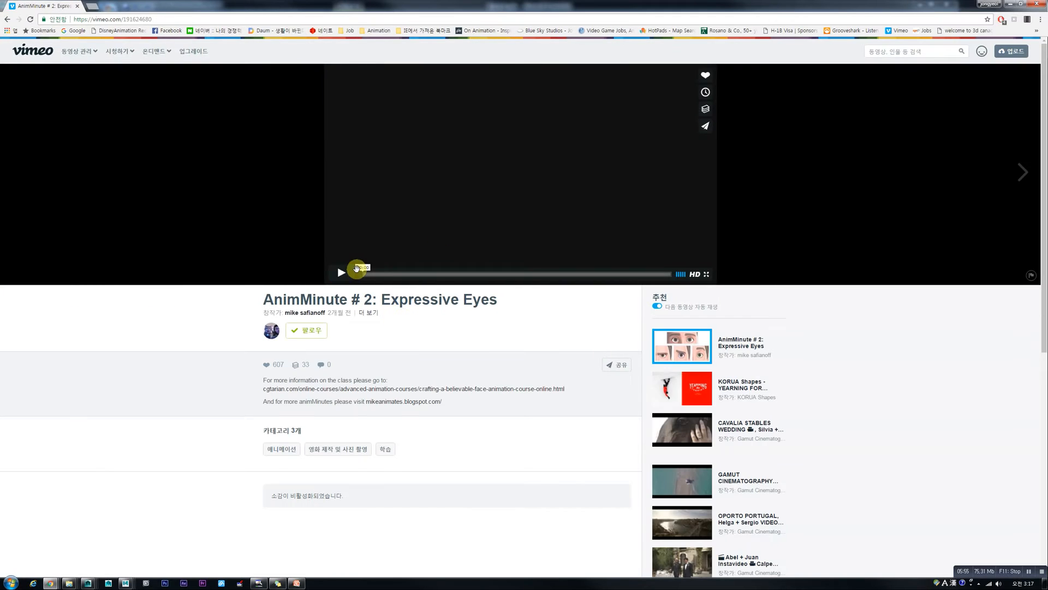
{"action": "left_click", "coordinate": [356, 268]}
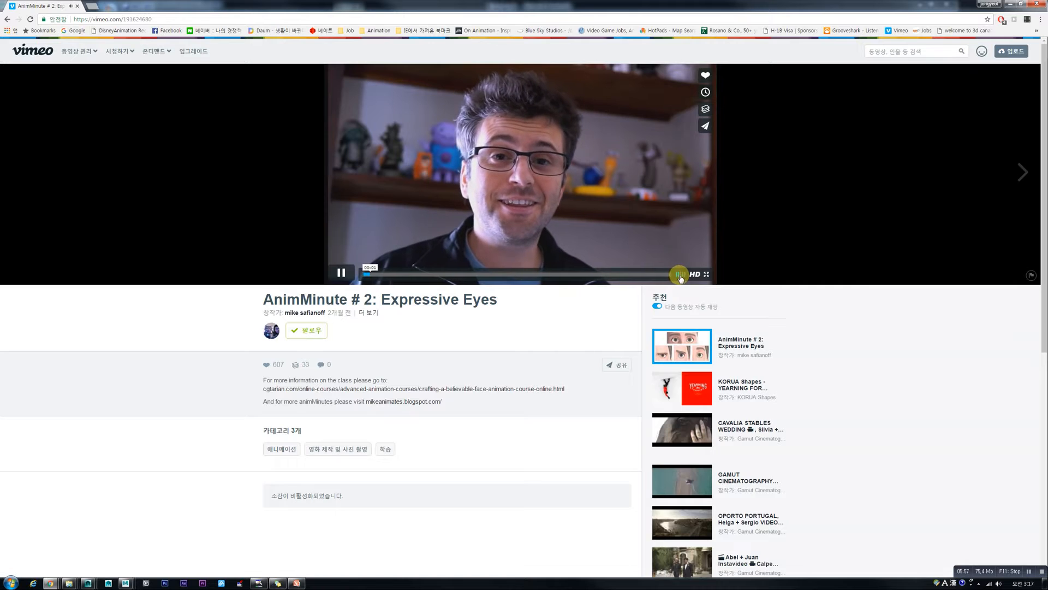
{"action": "left_click", "coordinate": [403, 274]}
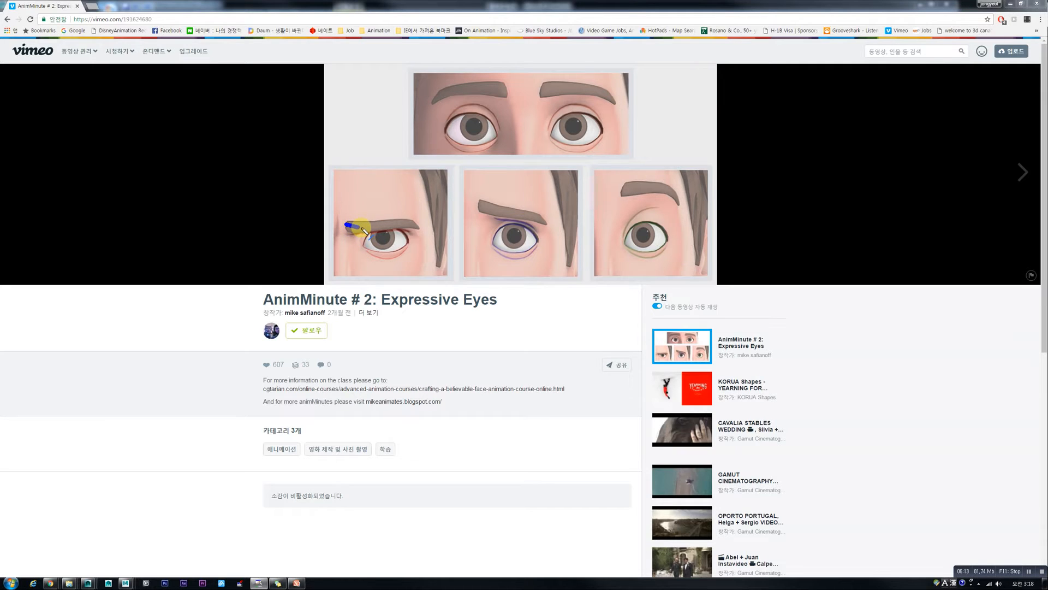
Step: Trace the eyebrows in the three lower pictures with blue segments, draw one straight line under the first brow, and clear the annotations
{"action": "left_click_drag", "start_coordinate": [364, 229], "coordinate": [397, 230]}
{"action": "left_click_drag", "start_coordinate": [418, 227], "coordinate": [473, 211]}
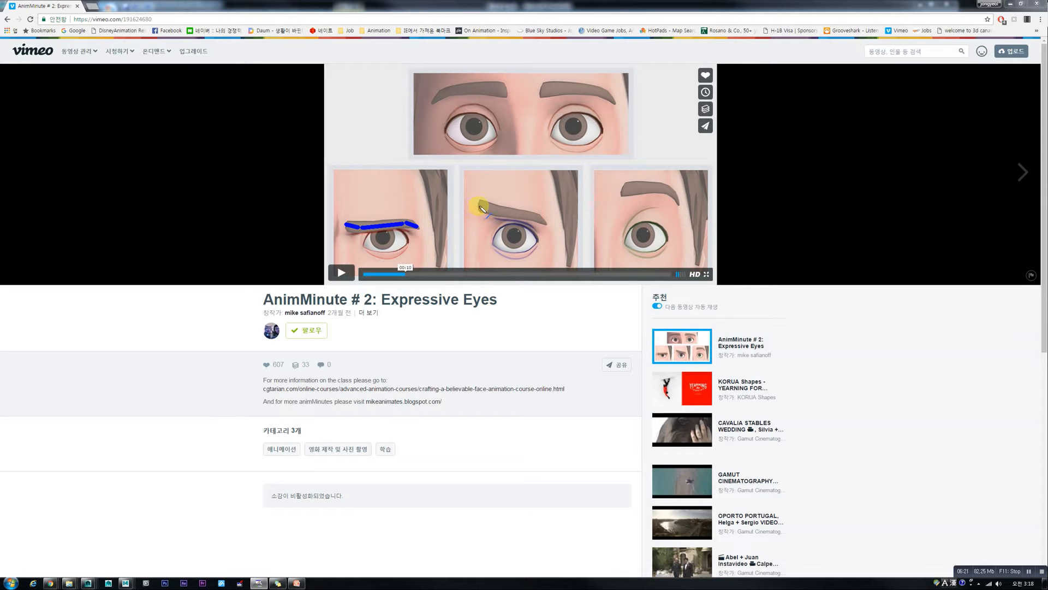
{"action": "left_click_drag", "start_coordinate": [496, 213], "coordinate": [516, 214]}
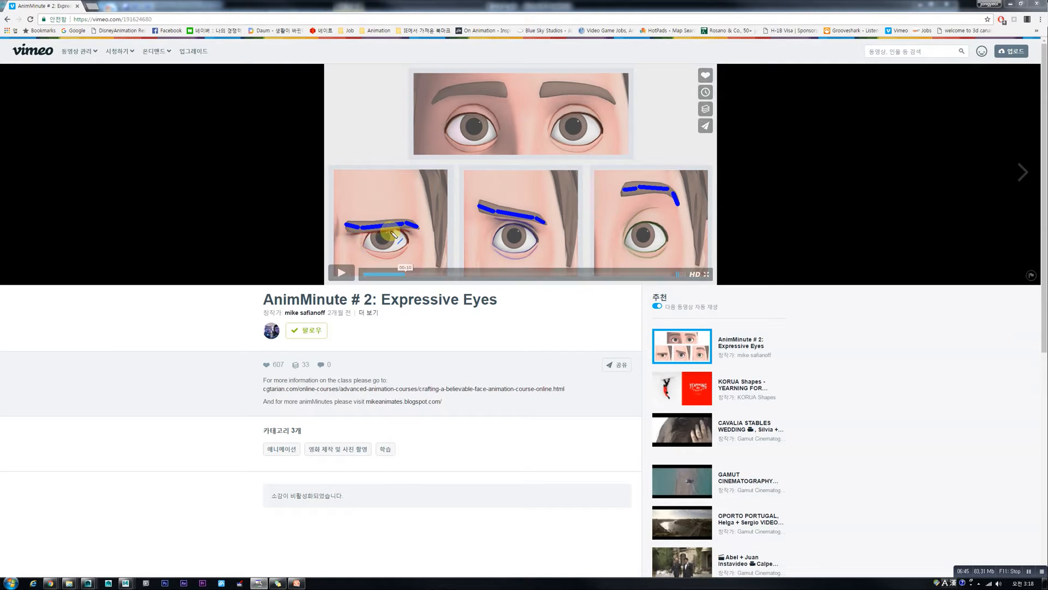
{"action": "left_click_drag", "start_coordinate": [348, 235], "coordinate": [409, 232]}
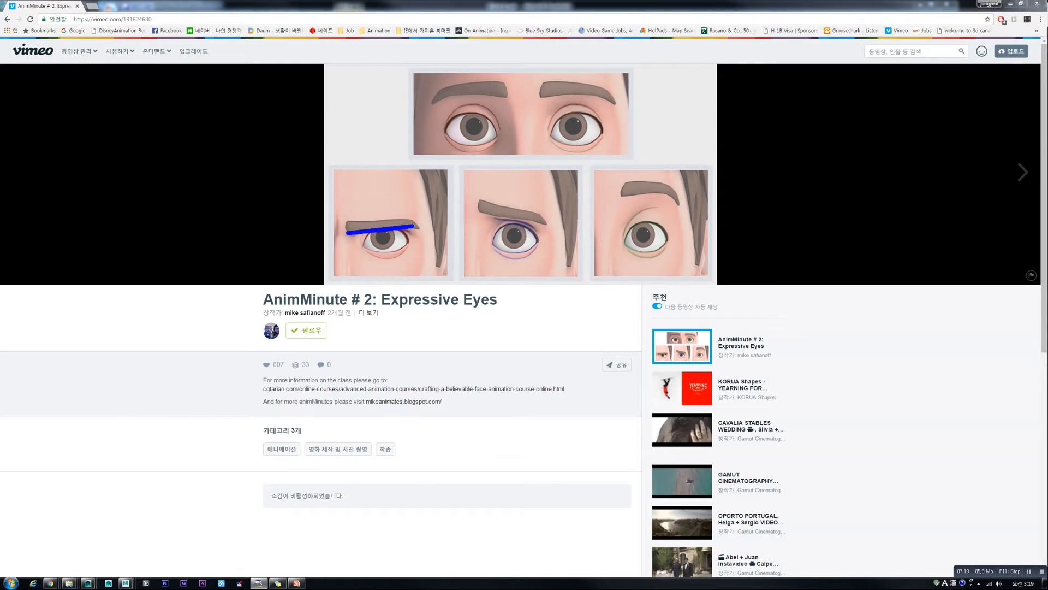
{"action": "key", "text": "Escape"}
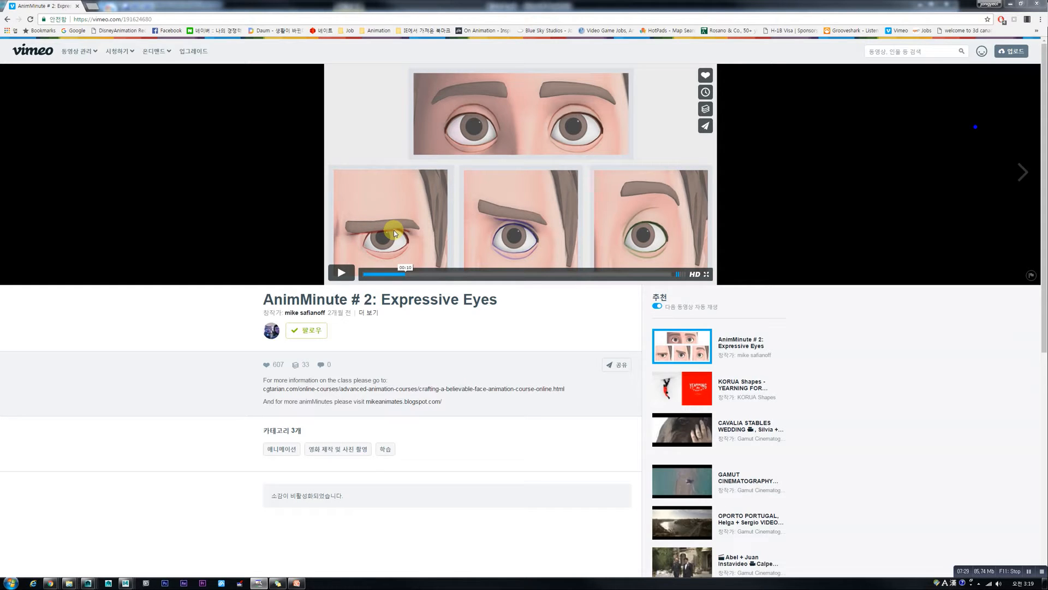
Step: Return to Maya and set the left eyebrow's three DN targets to 1.000 for comparison with the video
{"action": "left_click", "coordinate": [1009, 4]}
{"action": "left_click", "coordinate": [86, 2]}
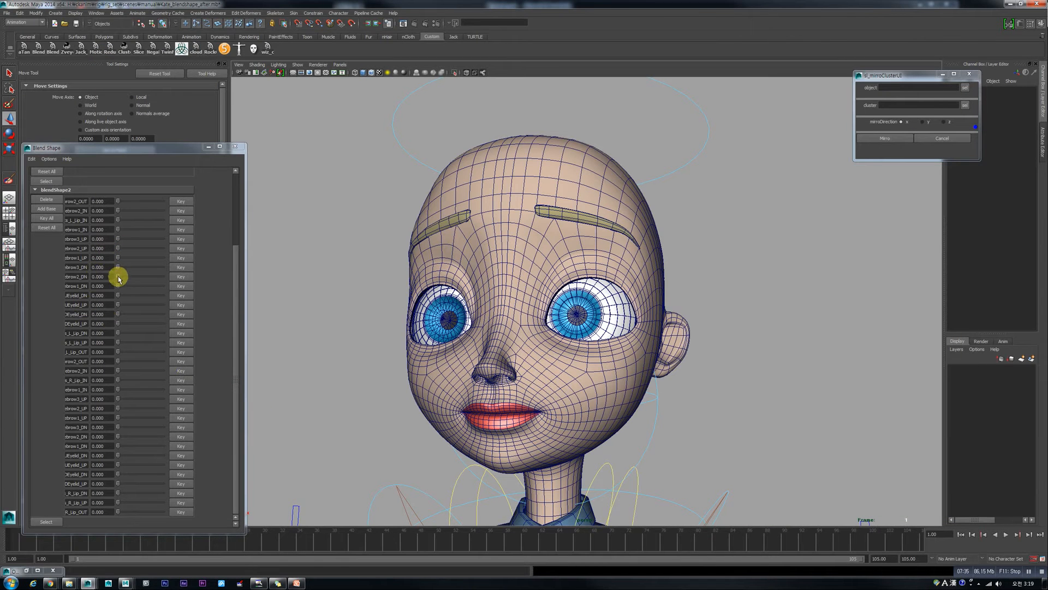
{"action": "left_click_drag", "start_coordinate": [118, 286], "coordinate": [207, 288]}
{"action": "left_click_drag", "start_coordinate": [117, 276], "coordinate": [177, 281]}
{"action": "left_click_drag", "start_coordinate": [118, 267], "coordinate": [163, 268]}
{"action": "left_click_drag", "start_coordinate": [515, 299], "coordinate": [534, 297], "text": "alt"}
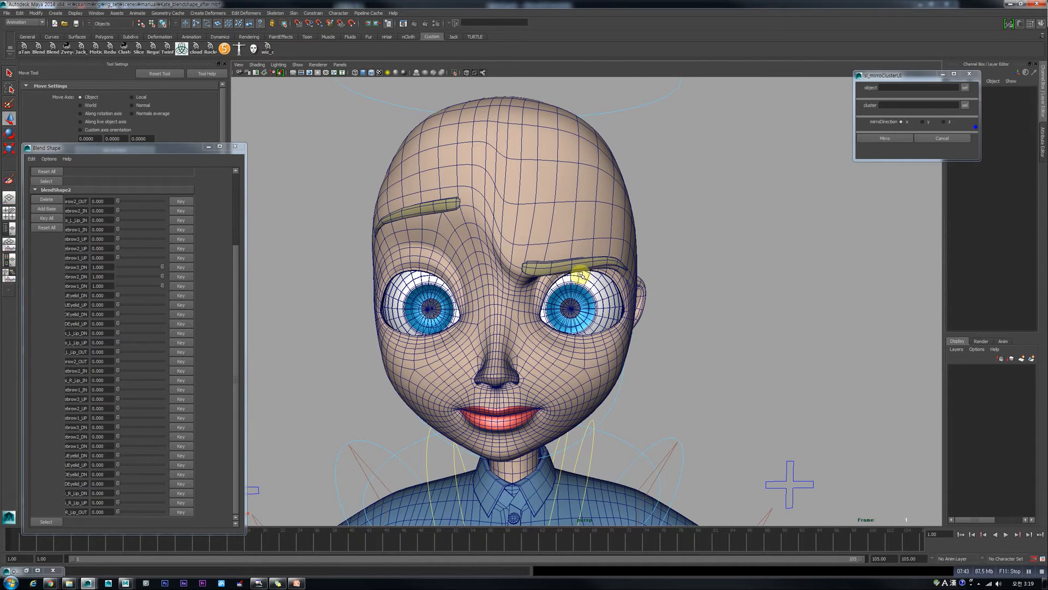
Step: View the lowered brow from the side and reset the three left eyebrow DN targets to 0.000
{"action": "left_click_drag", "start_coordinate": [519, 283], "coordinate": [491, 285], "text": "alt"}
{"action": "left_click_drag", "start_coordinate": [162, 267], "coordinate": [117, 267]}
{"action": "left_click", "coordinate": [133, 277]}
{"action": "type", "text": "0"}
{"action": "key", "text": "Return"}
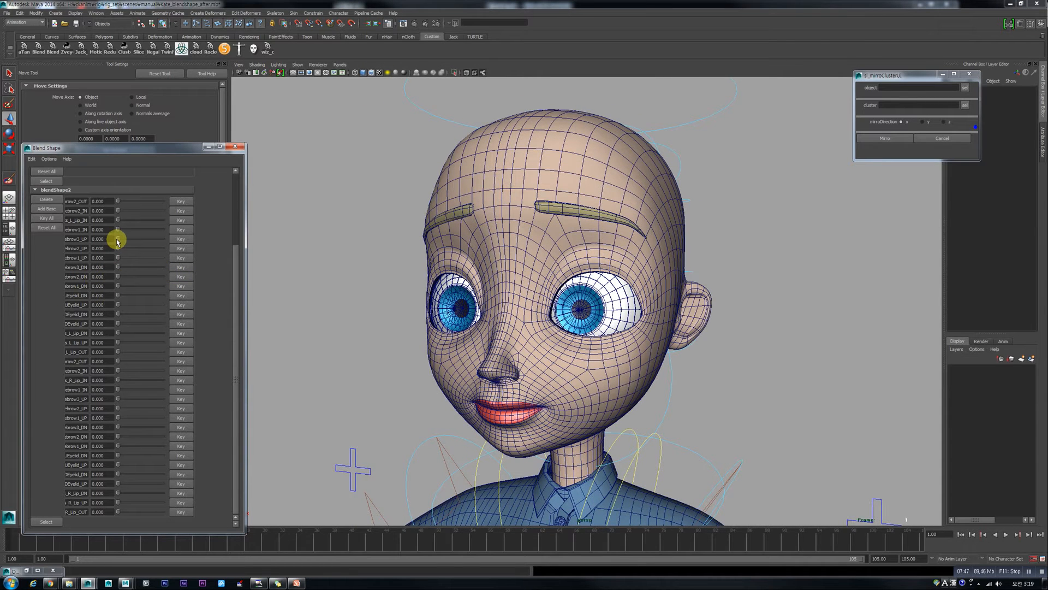
Step: Preview the left eyebrow's three UP targets, examine the forehead, and reset them to 0.000
{"action": "left_click_drag", "start_coordinate": [120, 241], "coordinate": [187, 244]}
{"action": "left_click_drag", "start_coordinate": [120, 249], "coordinate": [164, 259]}
{"action": "mouse_move", "coordinate": [617, 228]}
{"action": "left_mouse_down", "text": "alt"}
{"action": "mouse_move", "coordinate": [569, 222]}
{"action": "mouse_move", "coordinate": [636, 220]}
{"action": "left_mouse_up", "text": "alt"}
{"action": "left_click_drag", "start_coordinate": [163, 239], "coordinate": [117, 238]}
{"action": "left_click_drag", "start_coordinate": [444, 297], "coordinate": [542, 280], "text": "alt"}
Step: Duplicate the head mesh twice and place the copies beside the character at Translate X 1.851 and 3.723
{"action": "left_click", "coordinate": [542, 278]}
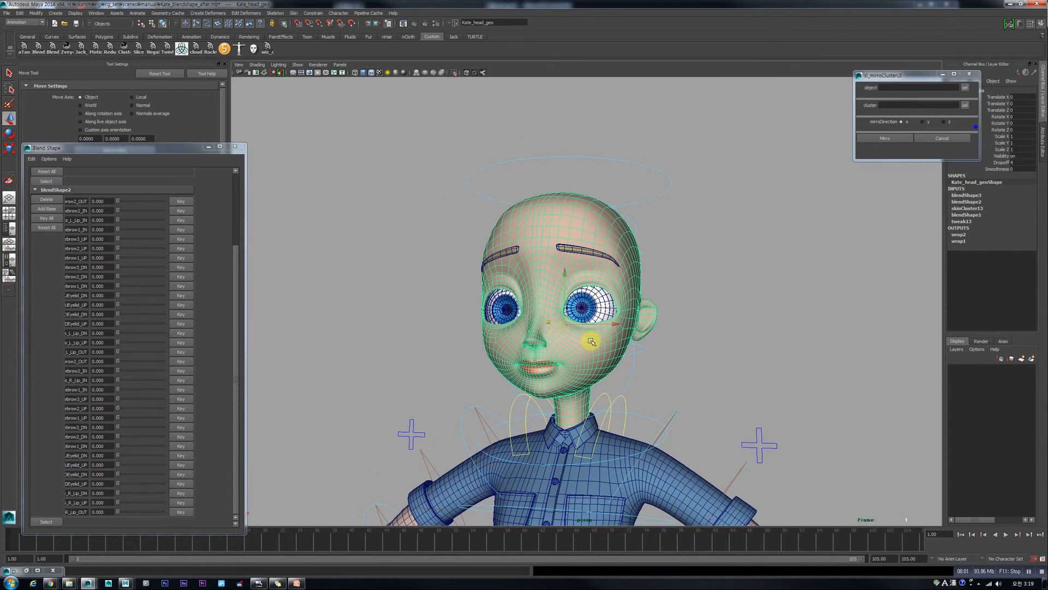
{"action": "left_click_drag", "start_coordinate": [590, 341], "coordinate": [593, 348], "text": "alt"}
{"action": "right_click_drag", "start_coordinate": [593, 349], "coordinate": [592, 330], "text": "alt"}
{"action": "left_click_drag", "start_coordinate": [592, 330], "coordinate": [527, 320], "text": "alt"}
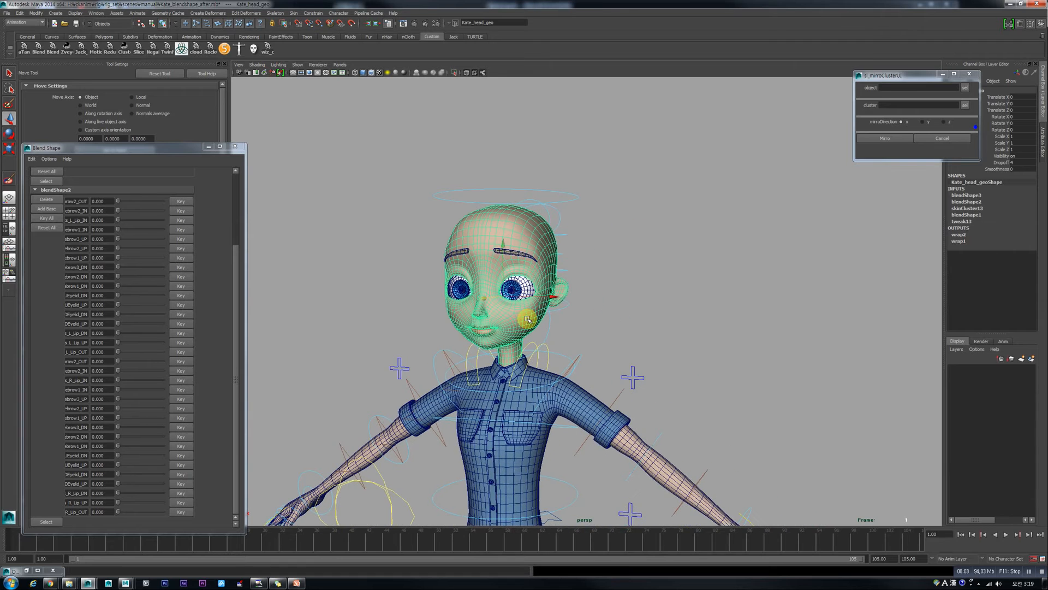
{"action": "key", "text": "ctrl+d"}
{"action": "middle_click_drag", "start_coordinate": [543, 300], "coordinate": [798, 315]}
{"action": "scroll", "coordinate": [668, 341], "scroll_direction": "up", "scroll_amount": 2}
{"action": "scroll", "coordinate": [664, 343], "scroll_direction": "up", "scroll_amount": 3}
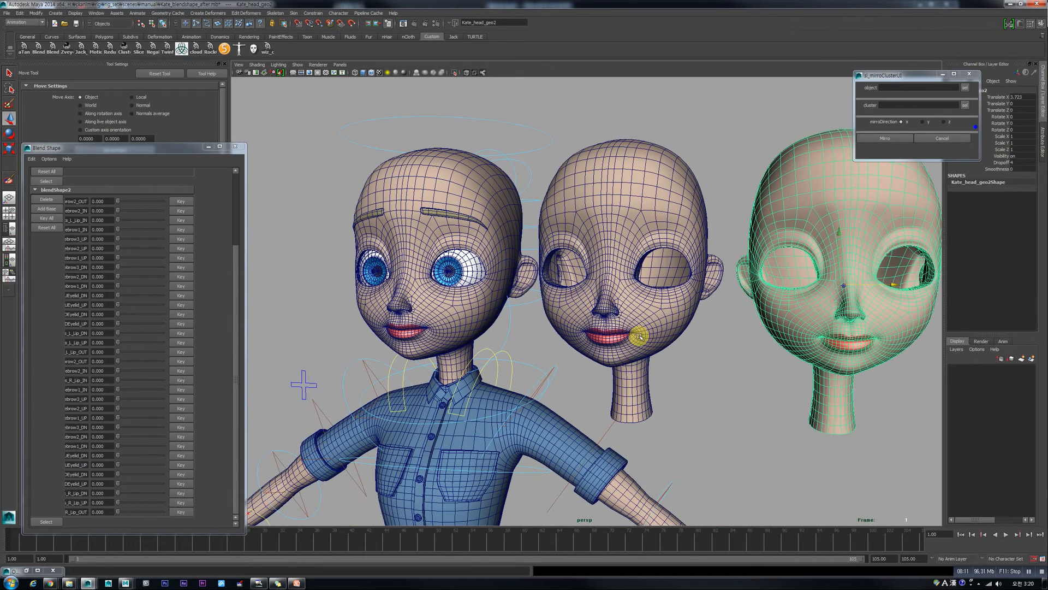
Step: Duplicate the head mesh twice more and place the copies in line with the others at Translate X 5.686 and 7.344
{"action": "left_click", "coordinate": [633, 334]}
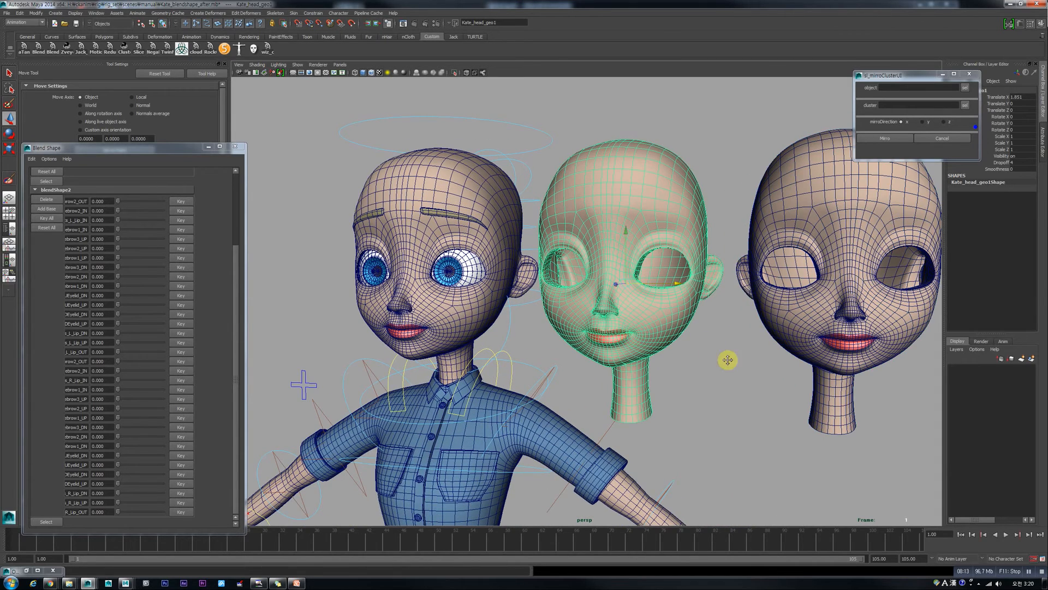
{"action": "middle_click_drag", "start_coordinate": [727, 359], "coordinate": [510, 360], "text": "alt"}
{"action": "left_click", "coordinate": [655, 361]}
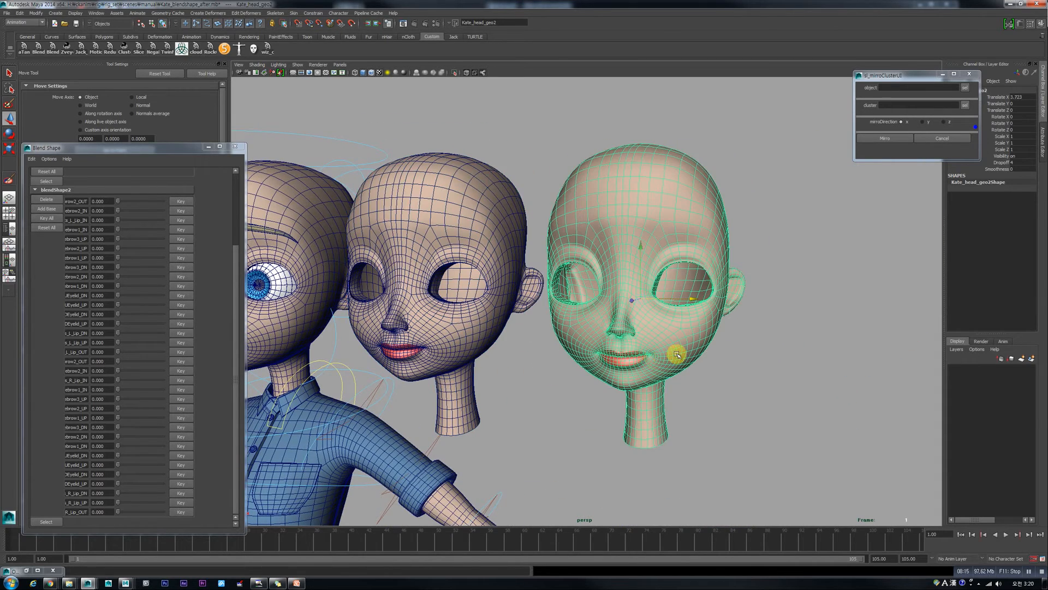
{"action": "scroll", "coordinate": [674, 356], "scroll_direction": "down", "scroll_amount": 3}
{"action": "key", "text": "ctrl+d"}
{"action": "left_click_drag", "start_coordinate": [647, 301], "coordinate": [786, 300]}
{"action": "scroll", "coordinate": [772, 328], "scroll_direction": "up", "scroll_amount": 3}
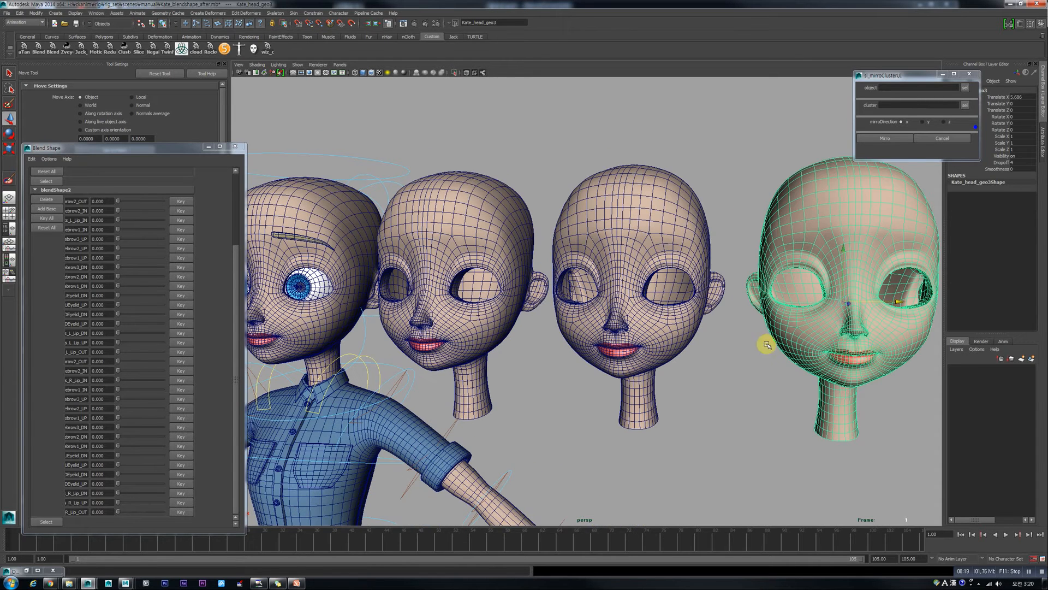
{"action": "left_click_drag", "start_coordinate": [876, 392], "coordinate": [883, 348], "text": "alt"}
{"action": "key", "text": "ctrl+d"}
{"action": "right_click_drag", "start_coordinate": [852, 382], "coordinate": [686, 381], "text": "alt"}
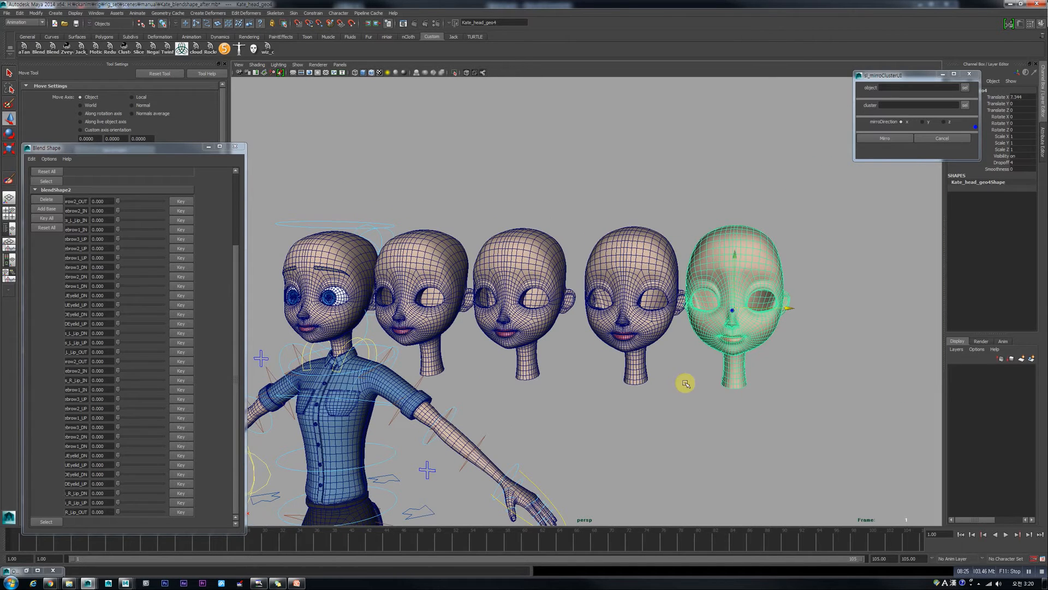
{"action": "scroll", "coordinate": [341, 303], "scroll_direction": "up", "scroll_amount": 3}
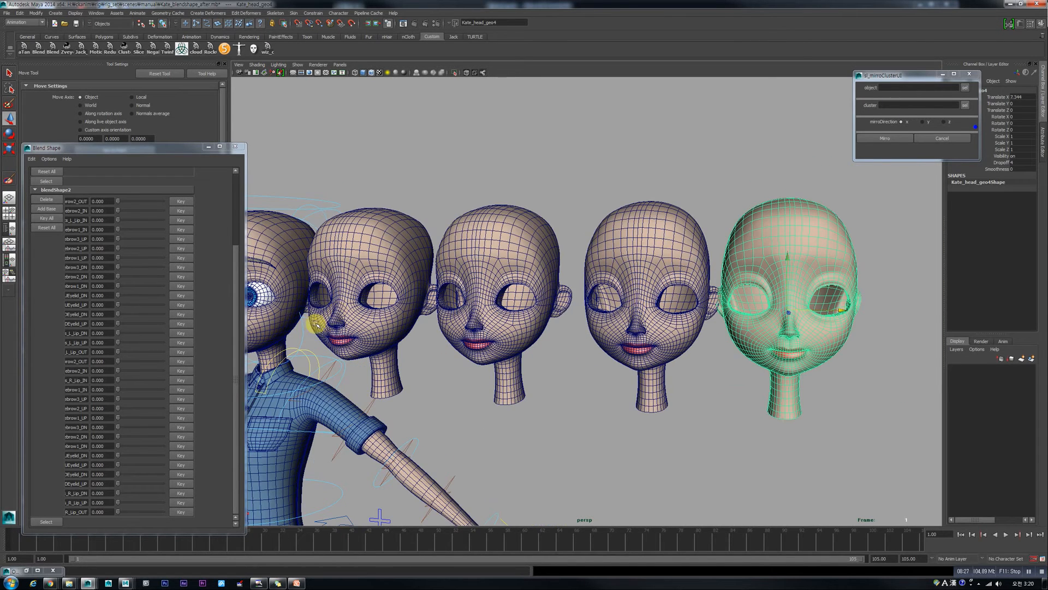
Step: Select all four duplicated heads beside the character and delete them
{"action": "middle_click_drag", "start_coordinate": [316, 323], "coordinate": [622, 332], "text": "alt"}
{"action": "scroll", "coordinate": [559, 316], "scroll_direction": "up", "scroll_amount": 2}
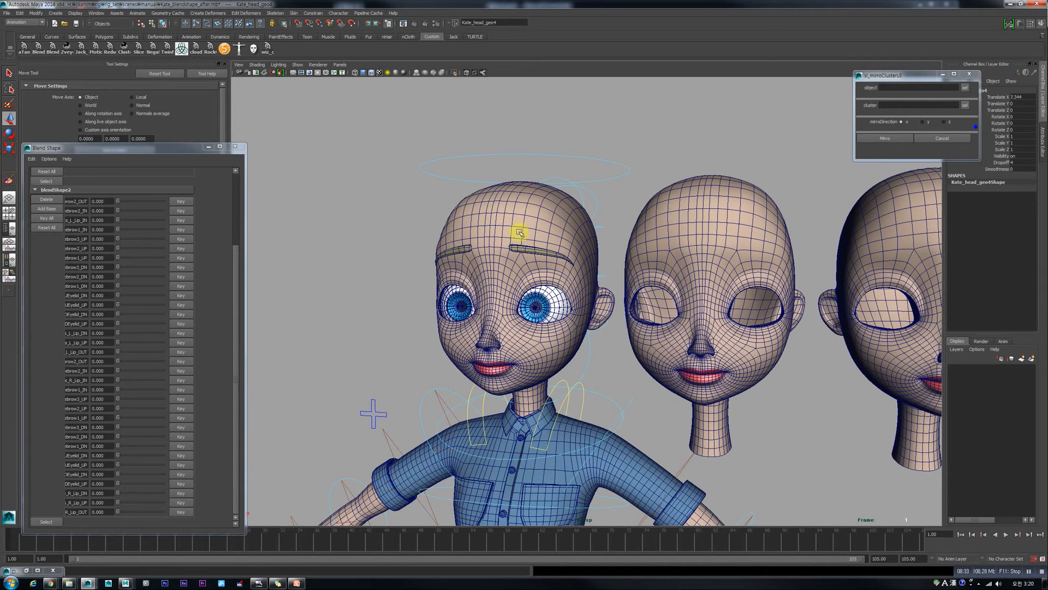
{"action": "scroll", "coordinate": [735, 297], "scroll_direction": "down", "scroll_amount": 6}
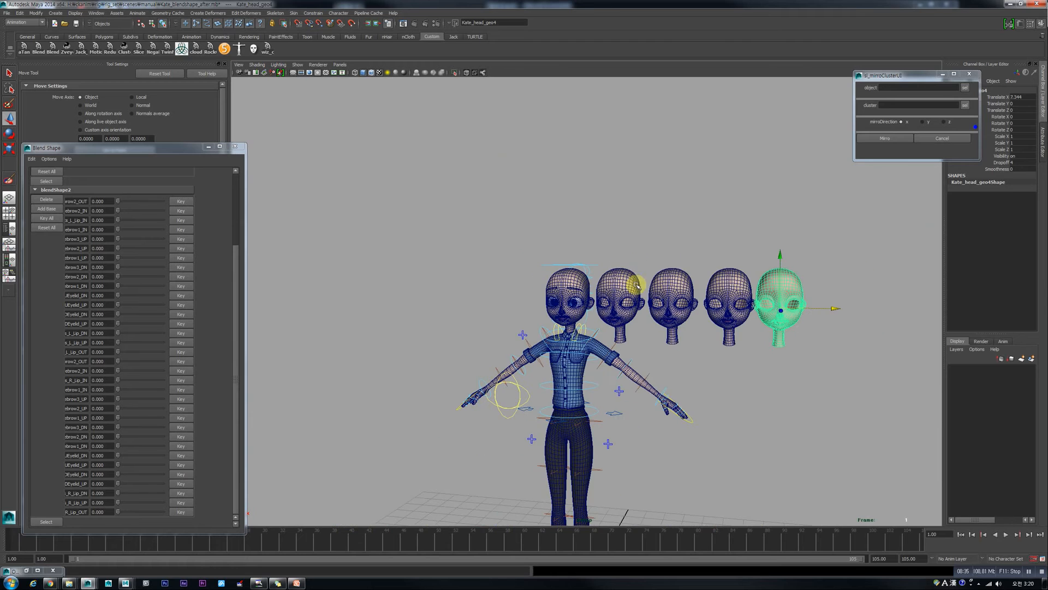
{"action": "left_click_drag", "start_coordinate": [681, 290], "coordinate": [814, 322]}
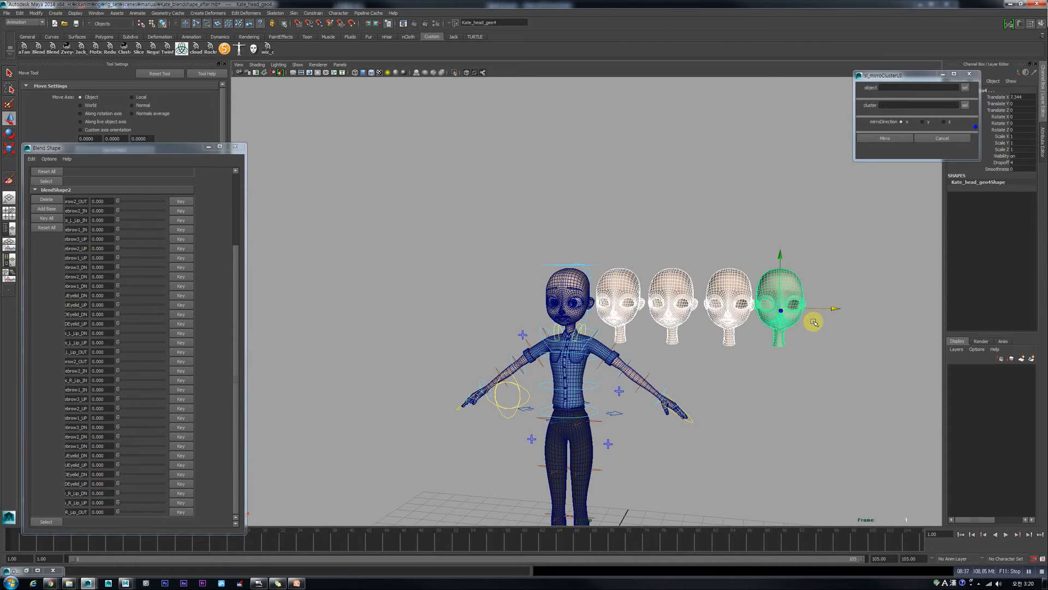
{"action": "scroll", "coordinate": [628, 273], "scroll_direction": "up", "scroll_amount": 3}
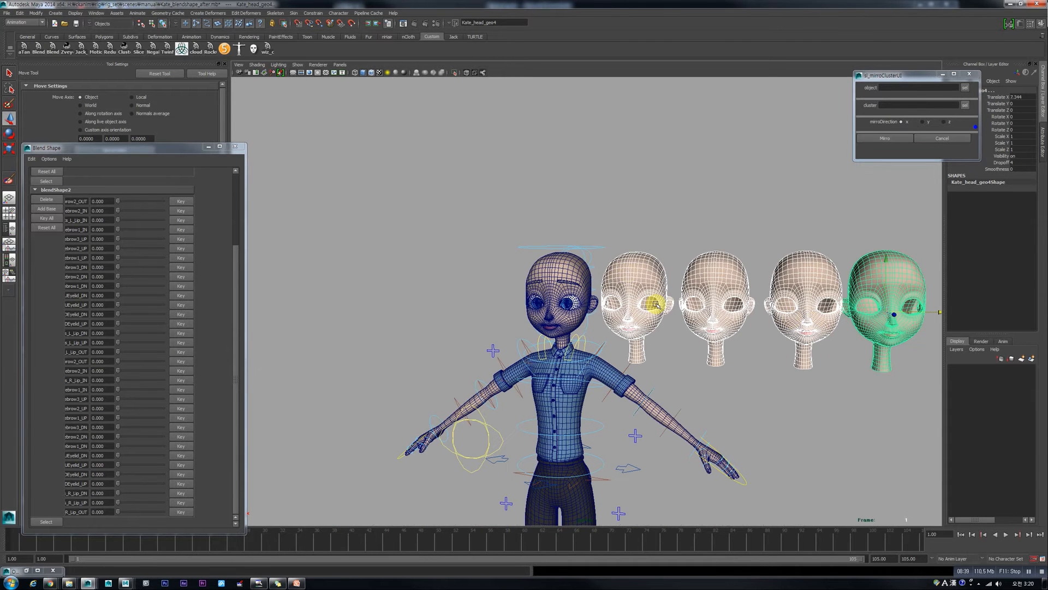
{"action": "scroll", "coordinate": [655, 304], "scroll_direction": "up", "scroll_amount": 2}
{"action": "scroll", "coordinate": [774, 330], "scroll_direction": "down", "scroll_amount": 1}
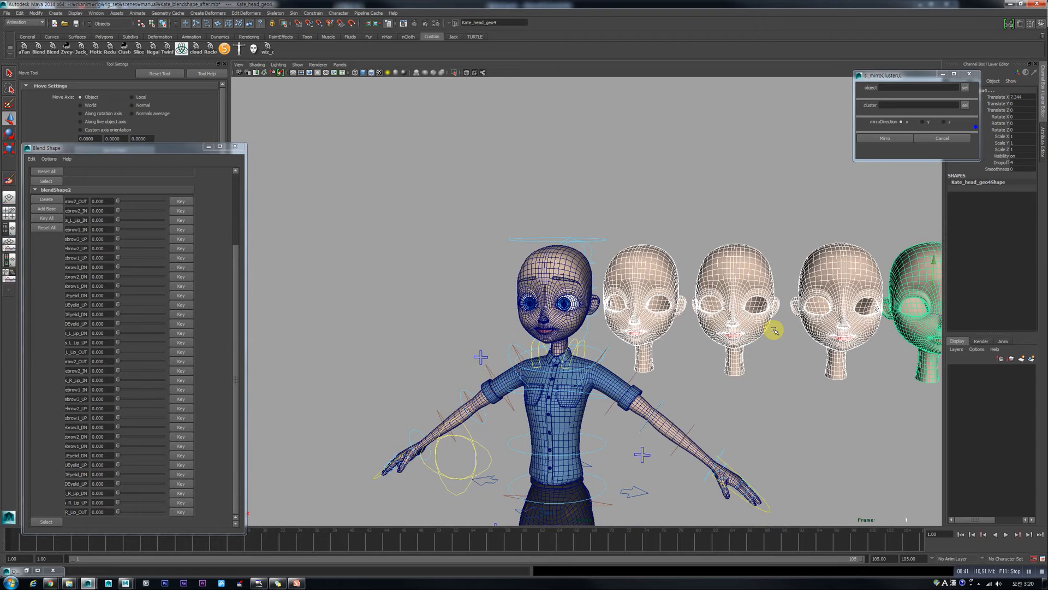
{"action": "middle_click_drag", "start_coordinate": [759, 332], "coordinate": [621, 341], "text": "alt"}
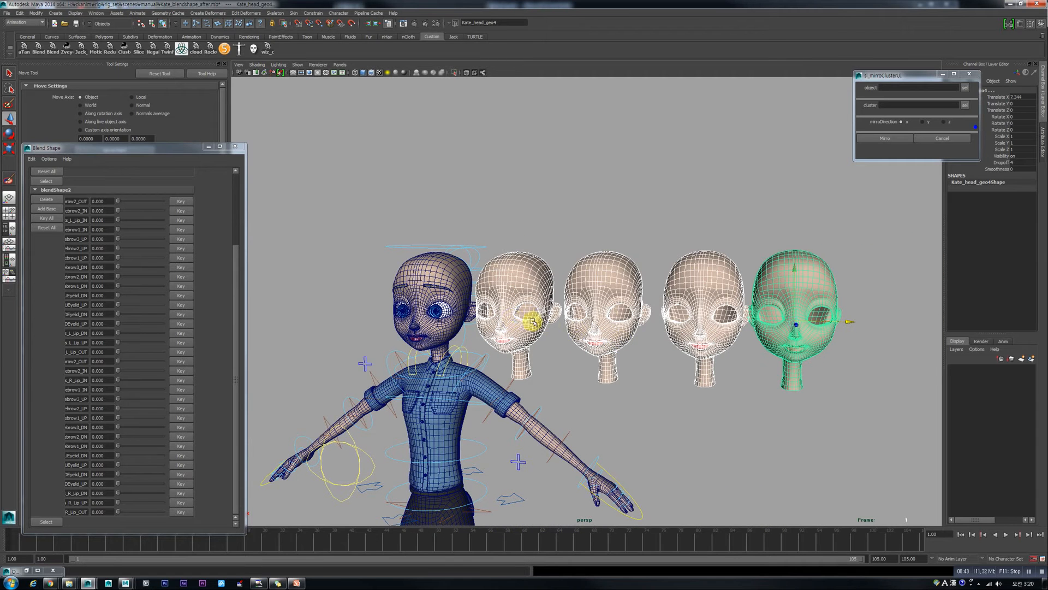
{"action": "scroll", "coordinate": [844, 341], "scroll_direction": "down", "scroll_amount": 2}
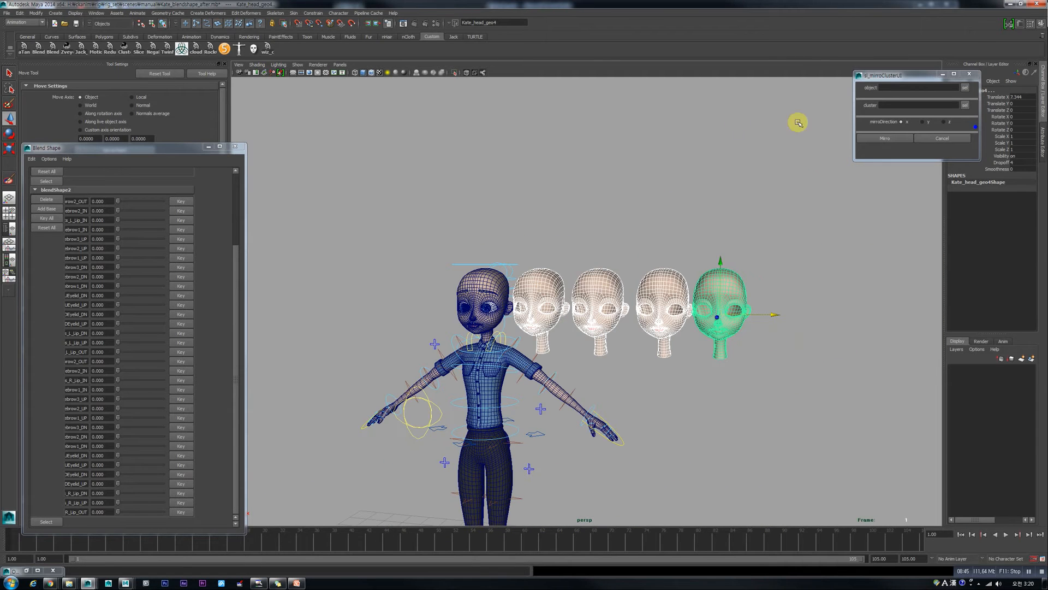
{"action": "scroll", "coordinate": [774, 280], "scroll_direction": "up", "scroll_amount": 2}
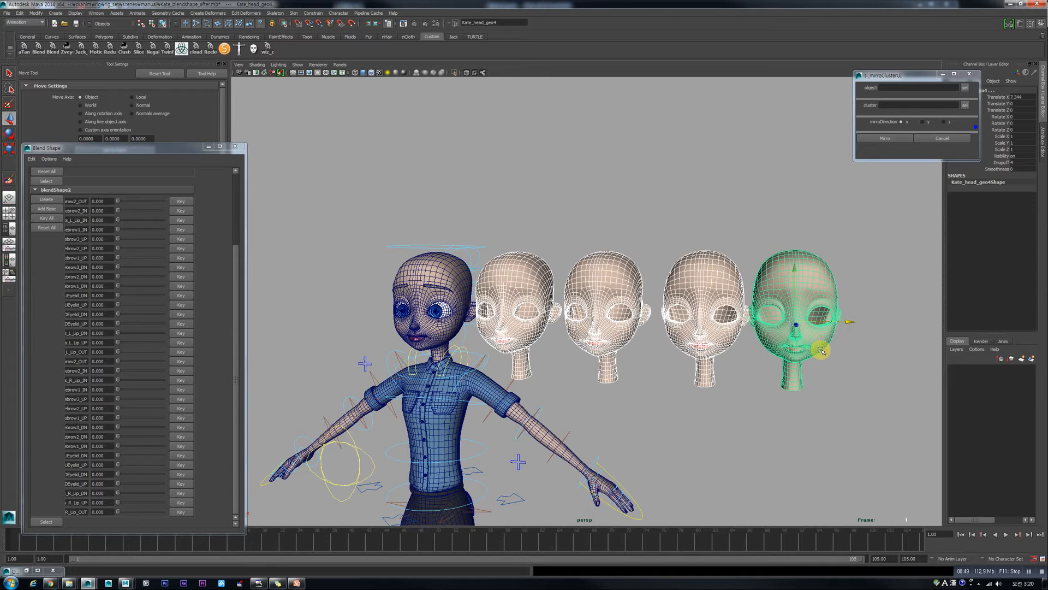
{"action": "key", "text": "Delete"}
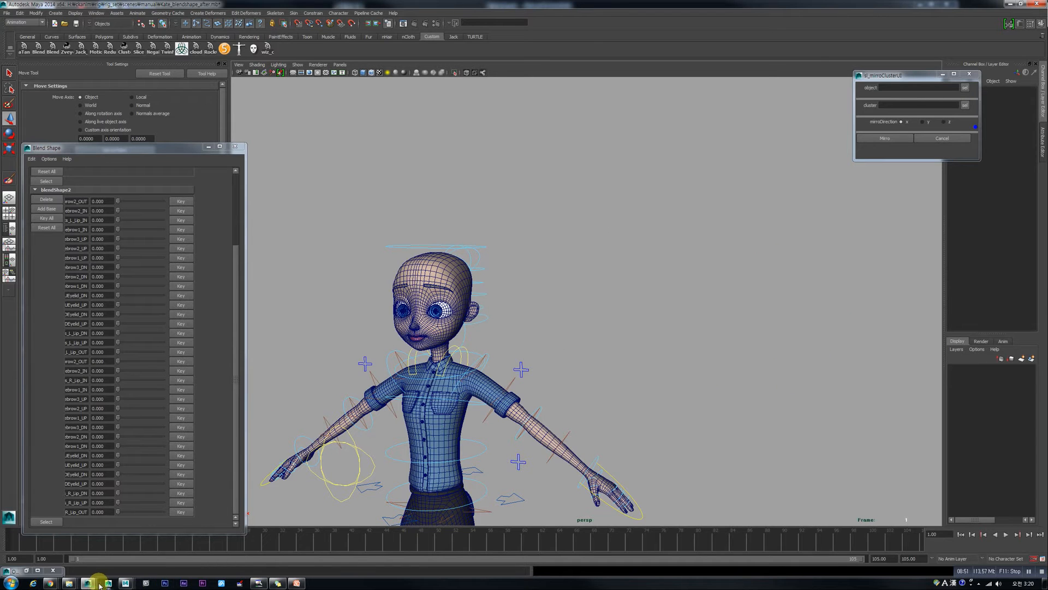
Step: Look at the Kate_rig scene in the other Maya 2014 window and return to the full character in the blend shape scene
{"action": "left_click_drag", "start_coordinate": [578, 304], "coordinate": [535, 276], "text": "alt"}
{"action": "scroll", "coordinate": [569, 295], "scroll_direction": "down", "scroll_amount": 3}
{"action": "scroll", "coordinate": [573, 300], "scroll_direction": "up", "scroll_amount": 3}
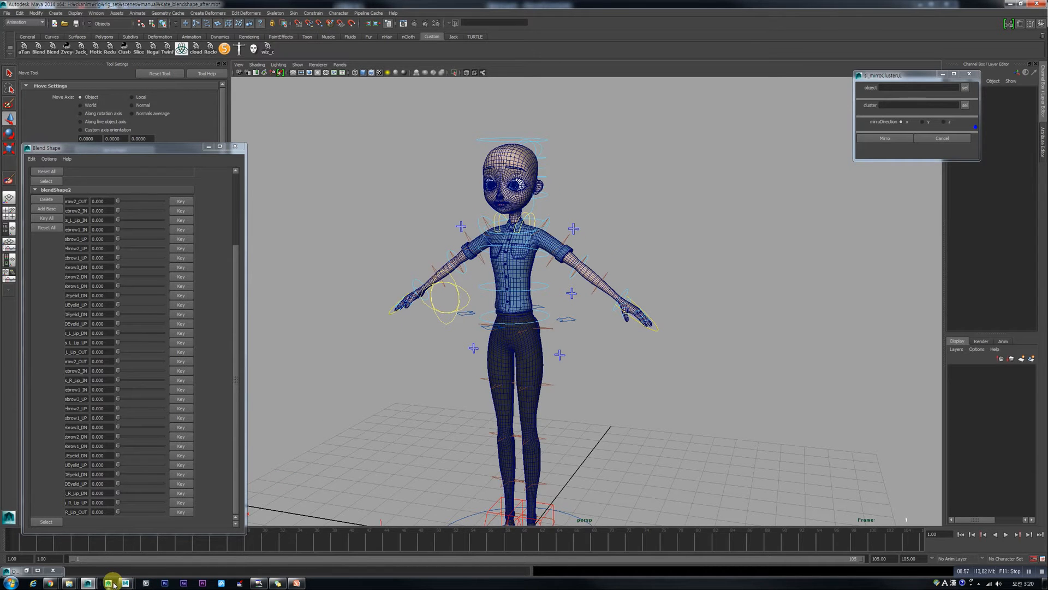
{"action": "mouse_move", "coordinate": [93, 585]}
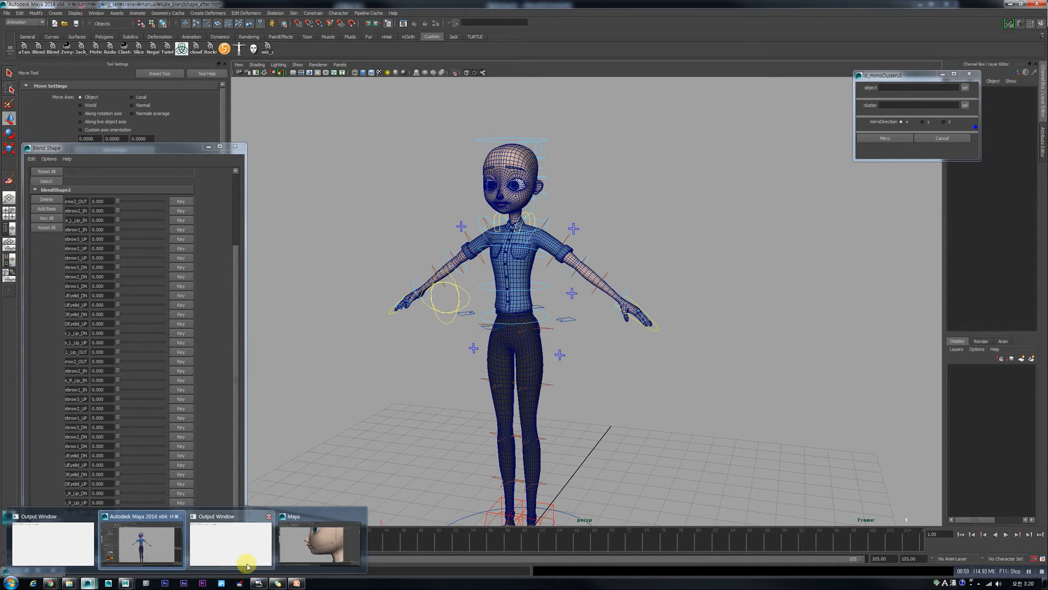
{"action": "left_click", "coordinate": [282, 549]}
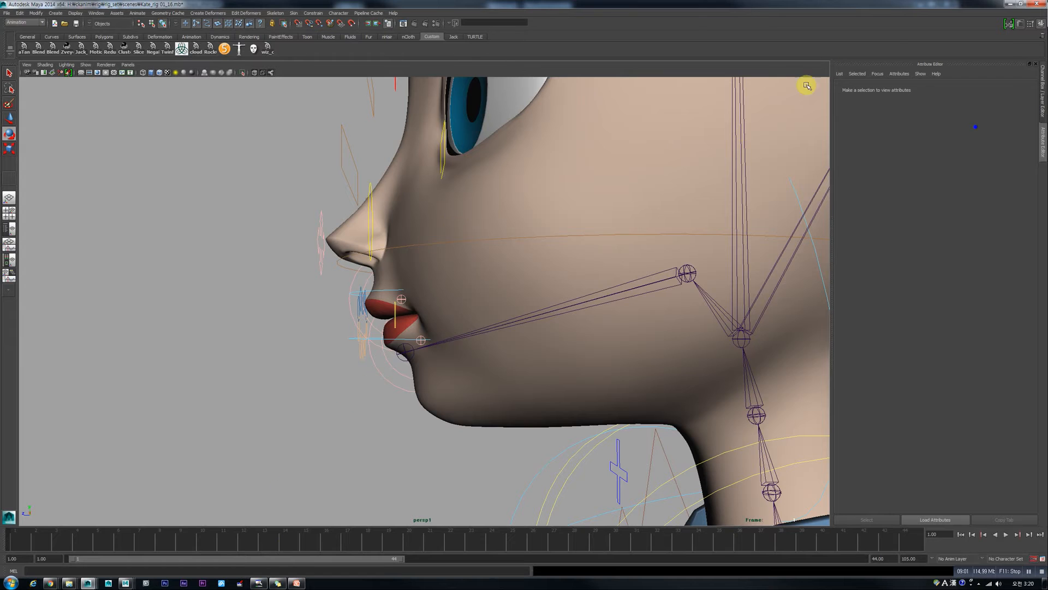
{"action": "left_click", "coordinate": [1007, 4]}
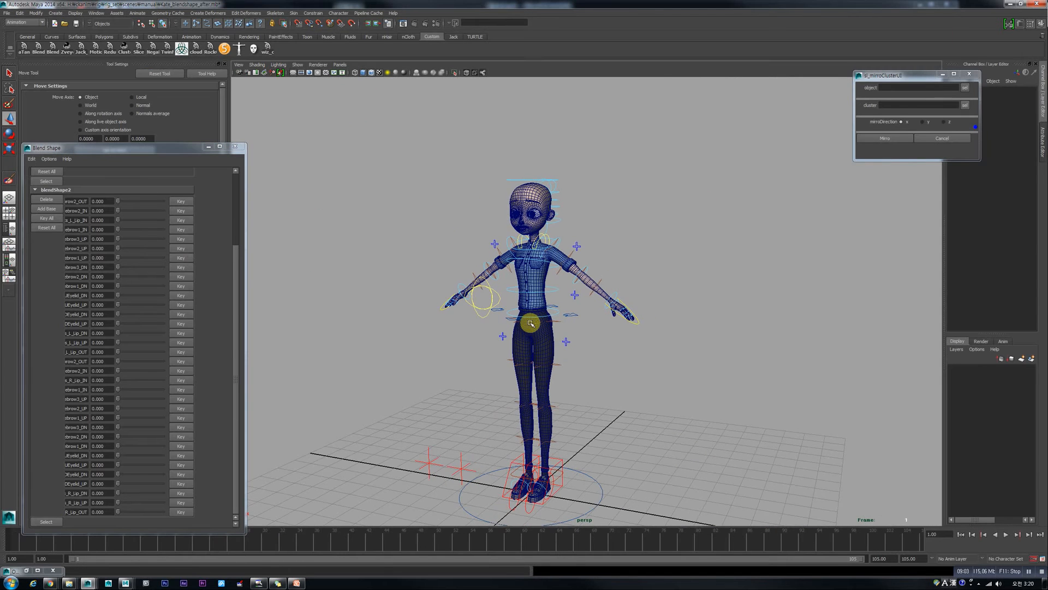
{"action": "middle_click_drag", "start_coordinate": [545, 338], "coordinate": [595, 305], "text": "alt"}
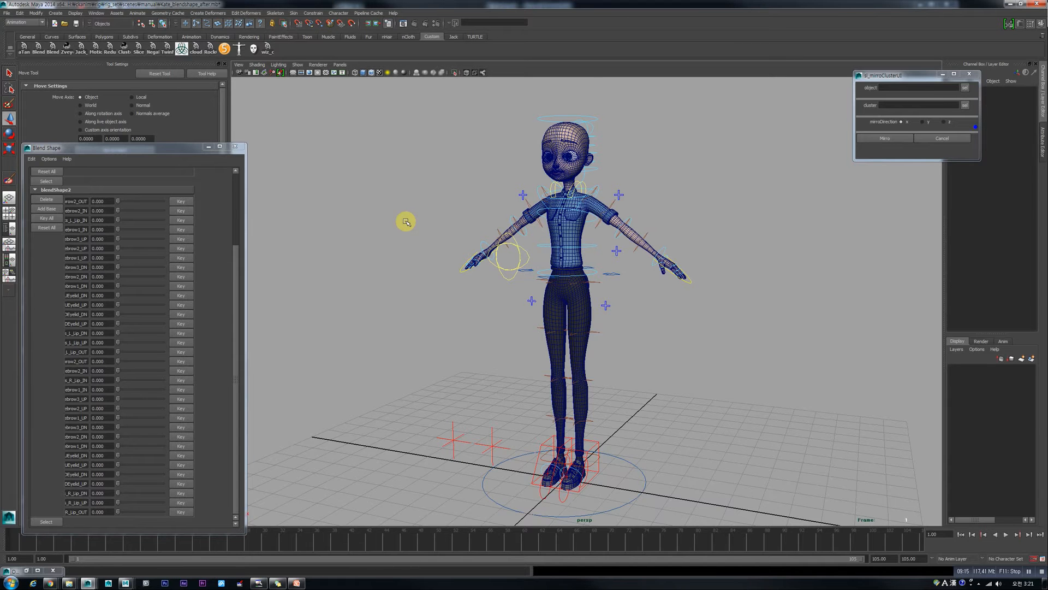
Step: Select the character's head mesh together with the eyebrow and eye meshes
{"action": "scroll", "coordinate": [571, 167], "scroll_direction": "up", "scroll_amount": 3}
{"action": "middle_click_drag", "start_coordinate": [578, 142], "coordinate": [538, 330], "text": "alt"}
{"action": "scroll", "coordinate": [519, 313], "scroll_direction": "up", "scroll_amount": 5}
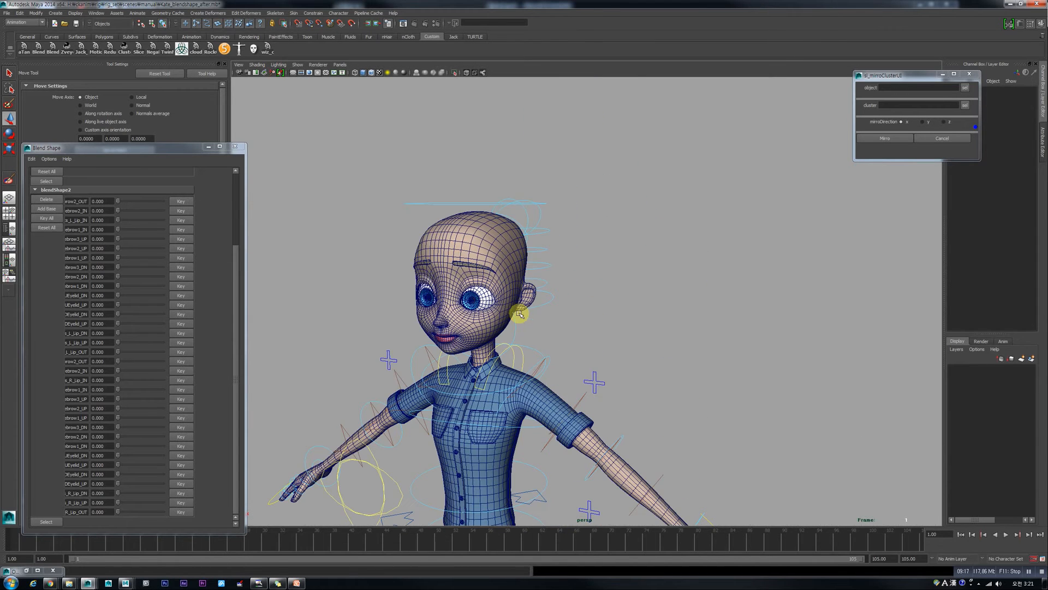
{"action": "left_click", "coordinate": [429, 240]}
{"action": "left_click_drag", "start_coordinate": [424, 296], "coordinate": [458, 291], "text": "alt"}
{"action": "left_click", "coordinate": [467, 259]}
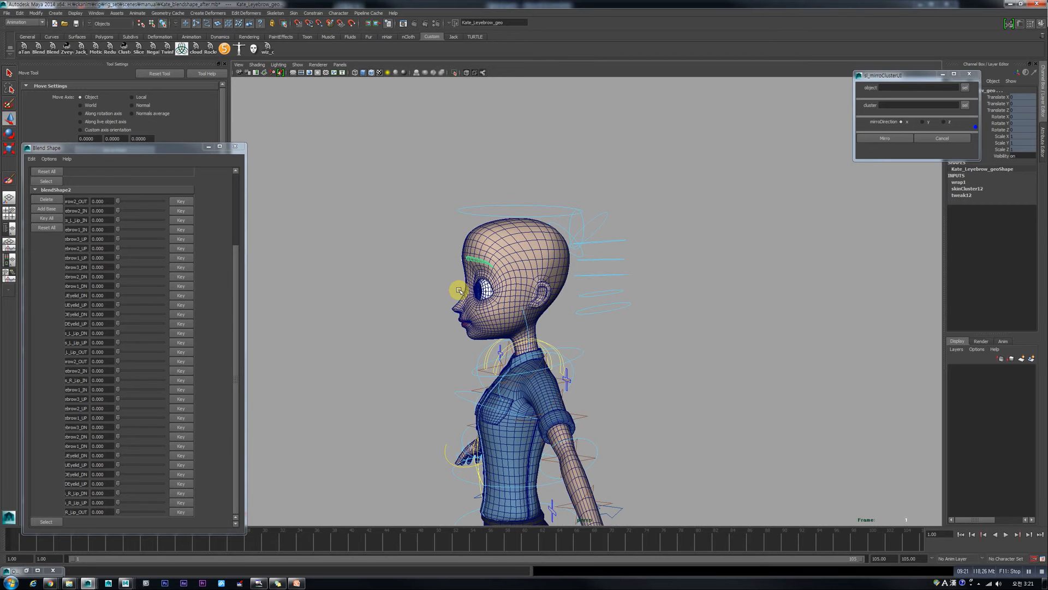
{"action": "left_click", "coordinate": [469, 315]}
{"action": "left_click_drag", "start_coordinate": [470, 315], "coordinate": [400, 280], "text": "alt"}
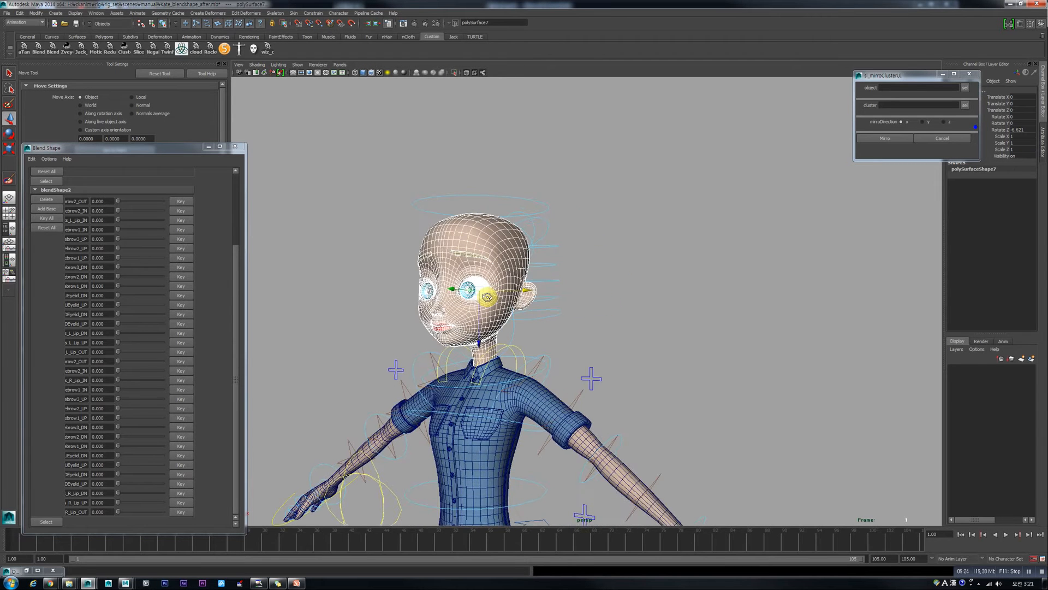
Step: Open the Export Selection options for the selected head meshes and check the file type choices, keeping mayaBinary
{"action": "left_click", "coordinate": [7, 13]}
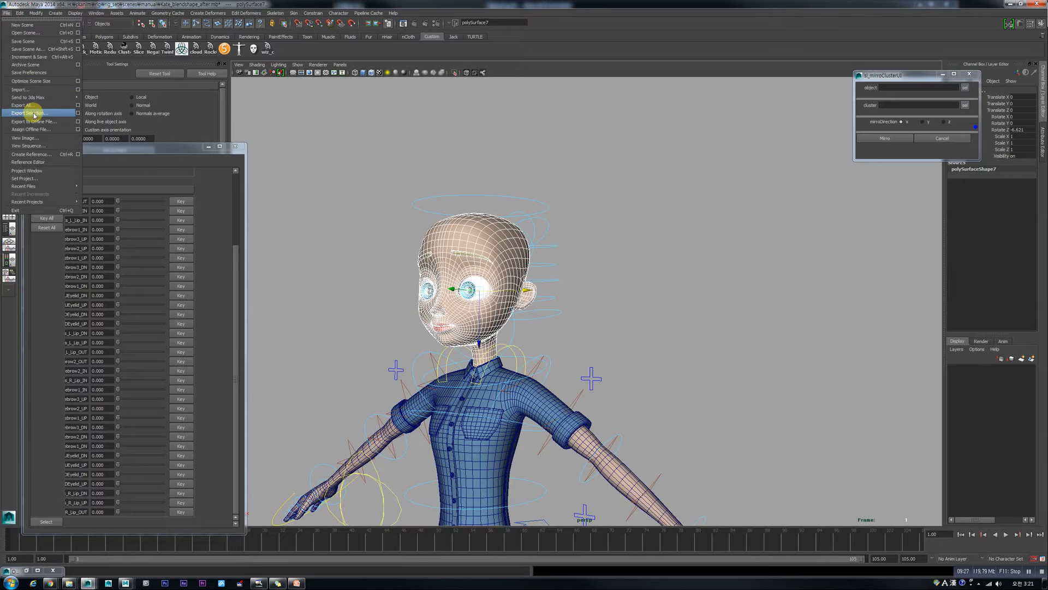
{"action": "left_click", "coordinate": [78, 113]}
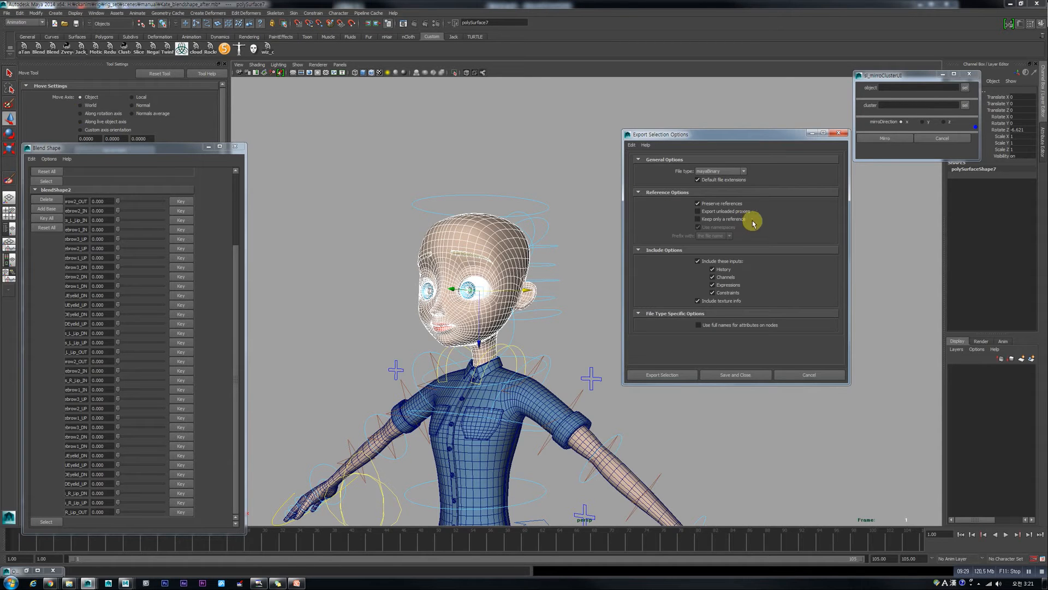
{"action": "left_click", "coordinate": [736, 171]}
{"action": "left_click", "coordinate": [740, 172]}
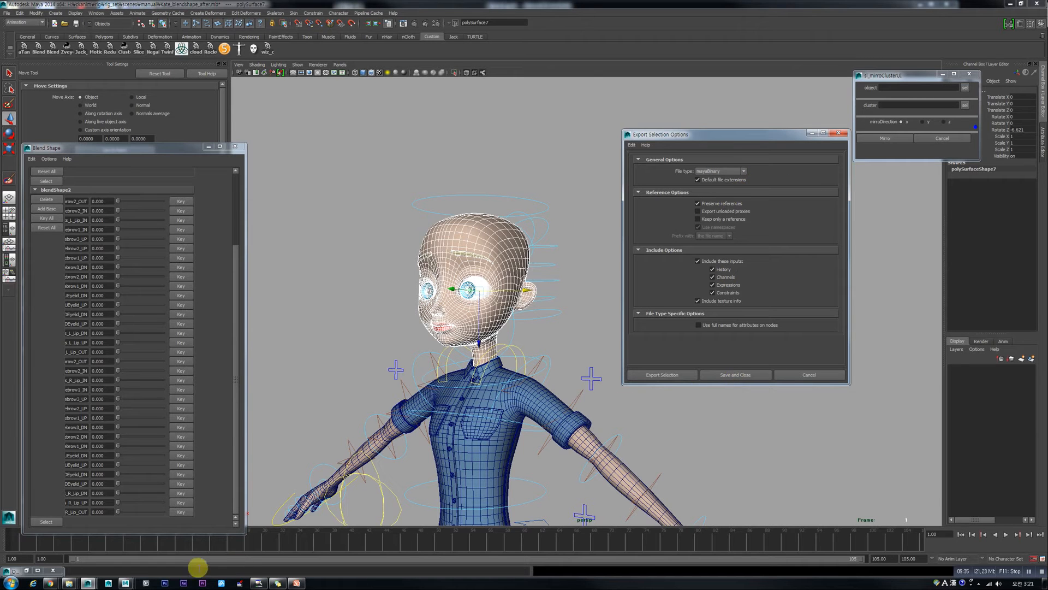
Step: Switch to Maya 2017 and bring up the kate_head scene with only the character's head and hair
{"action": "left_click", "coordinate": [125, 582]}
{"action": "left_click", "coordinate": [148, 550]}
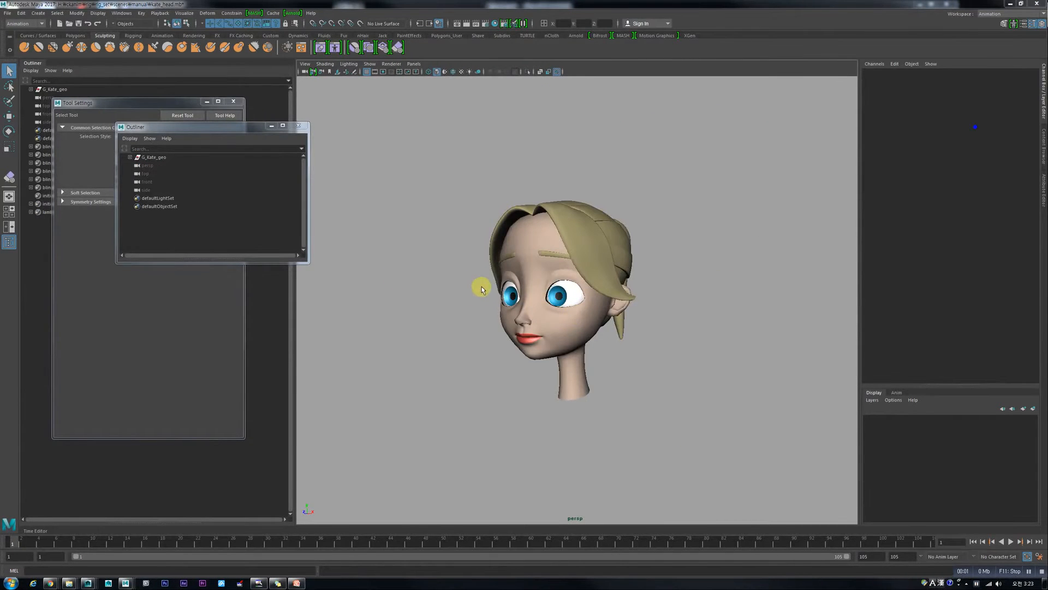
{"action": "mouse_move", "coordinate": [94, 571]}
{"action": "left_click", "coordinate": [132, 542]}
{"action": "left_click_drag", "start_coordinate": [494, 277], "coordinate": [484, 278], "text": "alt"}
{"action": "left_click", "coordinate": [1010, 4]}
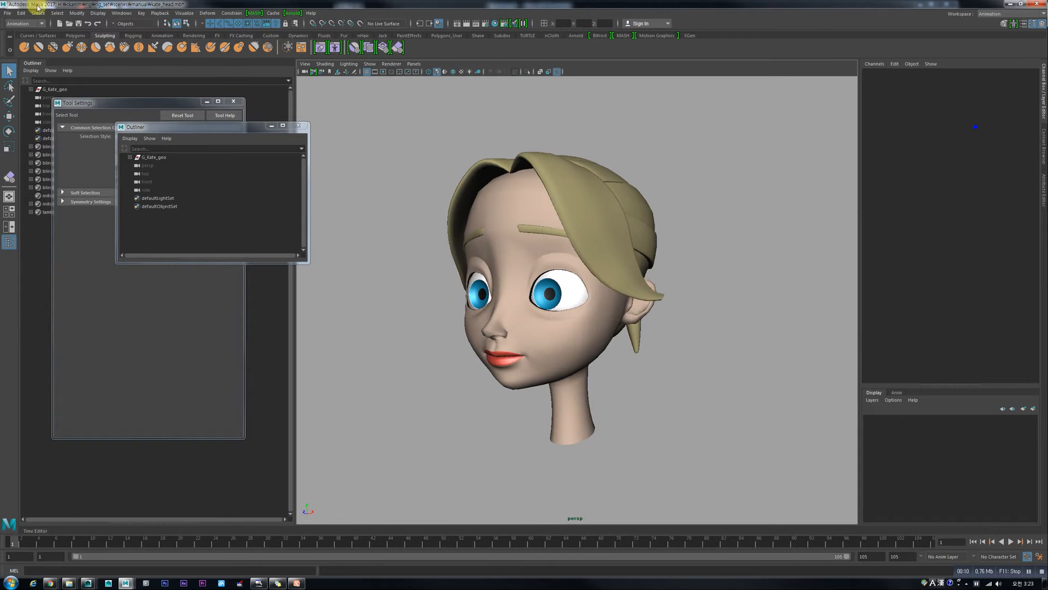
Step: Select all head and hair meshes to inspect them from the side, clear the selection and examine the face from the front
{"action": "left_click_drag", "start_coordinate": [501, 238], "coordinate": [689, 468]}
{"action": "left_click_drag", "start_coordinate": [643, 335], "coordinate": [599, 334], "text": "alt"}
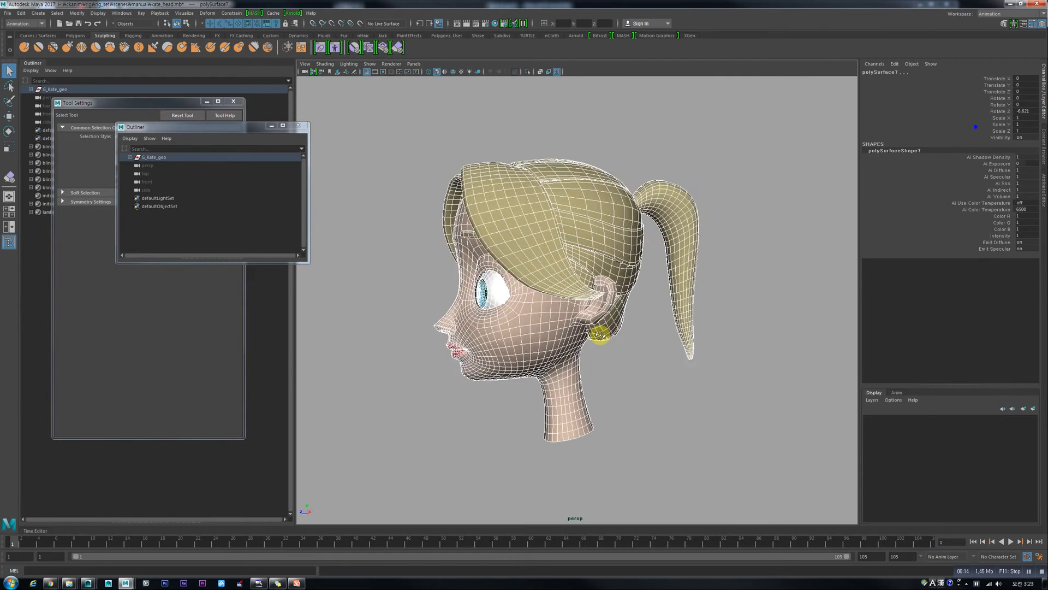
{"action": "left_click", "coordinate": [404, 238]}
{"action": "left_click_drag", "start_coordinate": [477, 241], "coordinate": [551, 241], "text": "alt"}
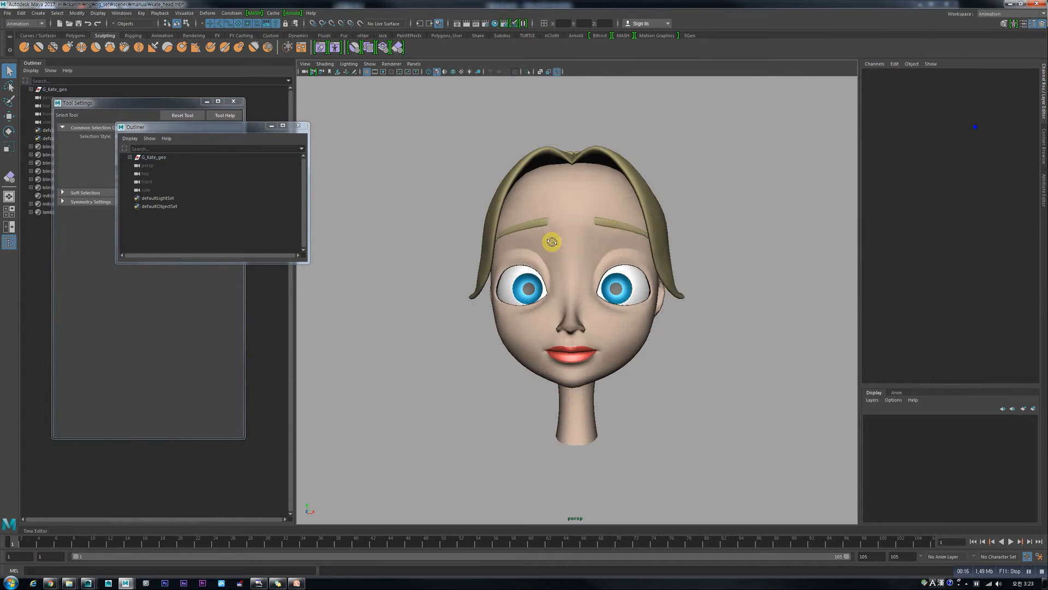
{"action": "right_click_drag", "start_coordinate": [529, 292], "coordinate": [545, 301], "text": "alt"}
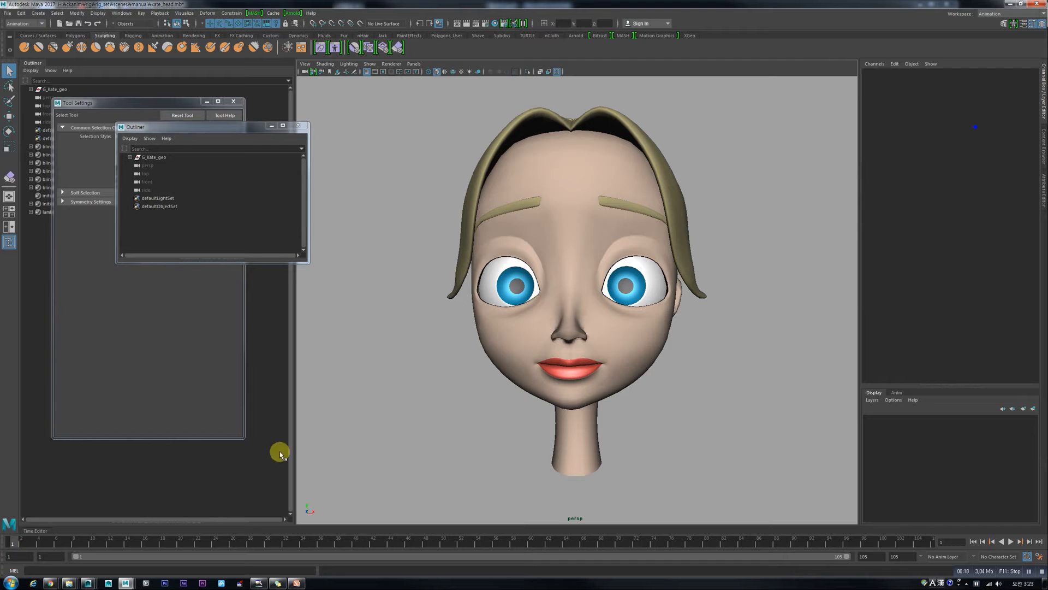
Step: Switch to PowerPoint, highlight the shape editor video link on slide 11, and briefly show the YouTube video "Maya 2016 Extension 2: Shape Editor" paused
{"action": "left_click", "coordinate": [295, 583]}
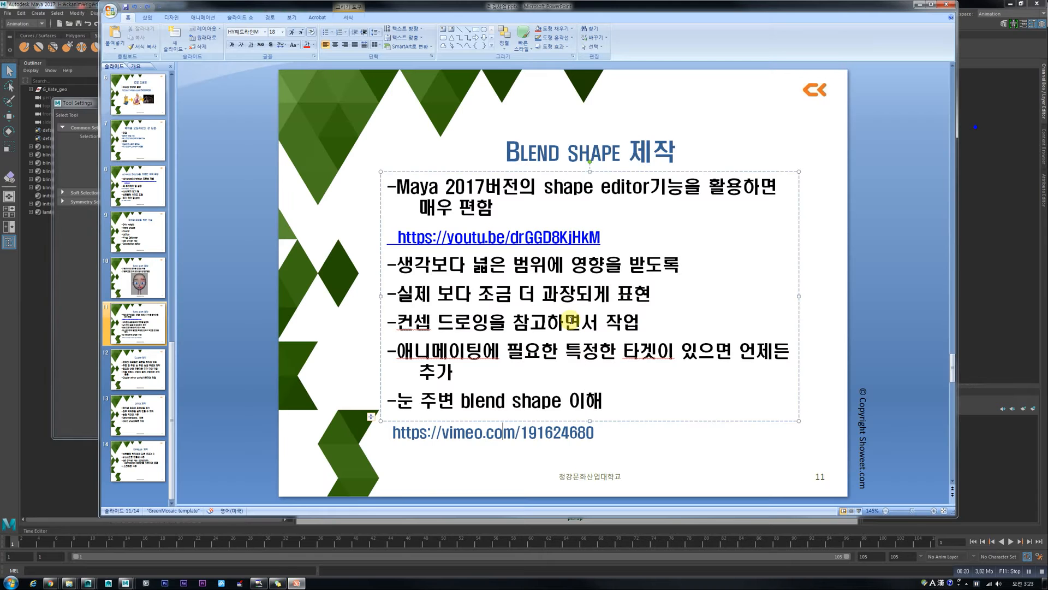
{"action": "left_click_drag", "start_coordinate": [601, 237], "coordinate": [392, 244]}
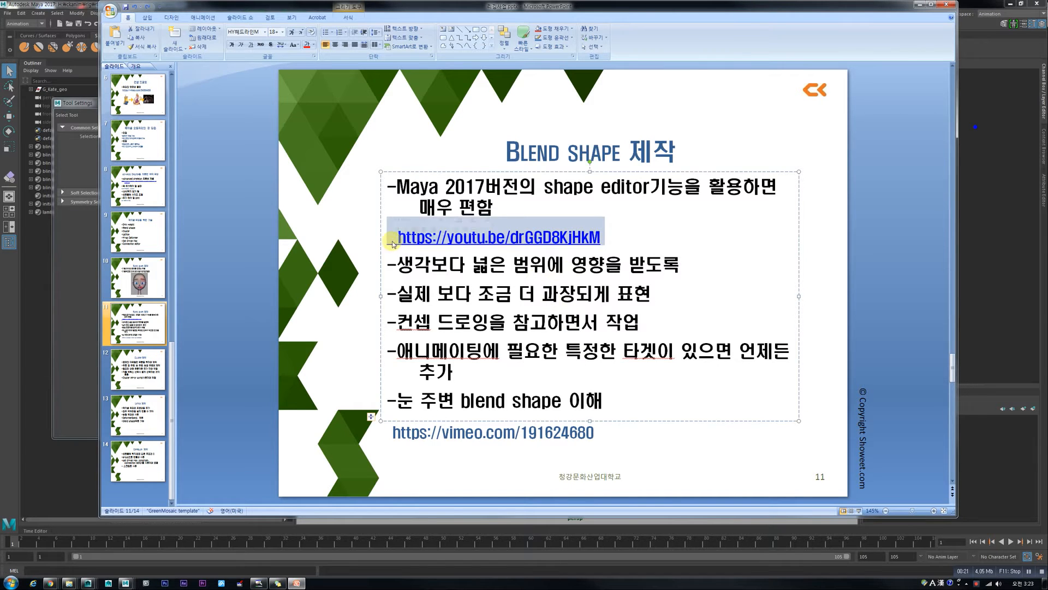
{"action": "left_click_drag", "start_coordinate": [1046, 93], "coordinate": [442, 66]}
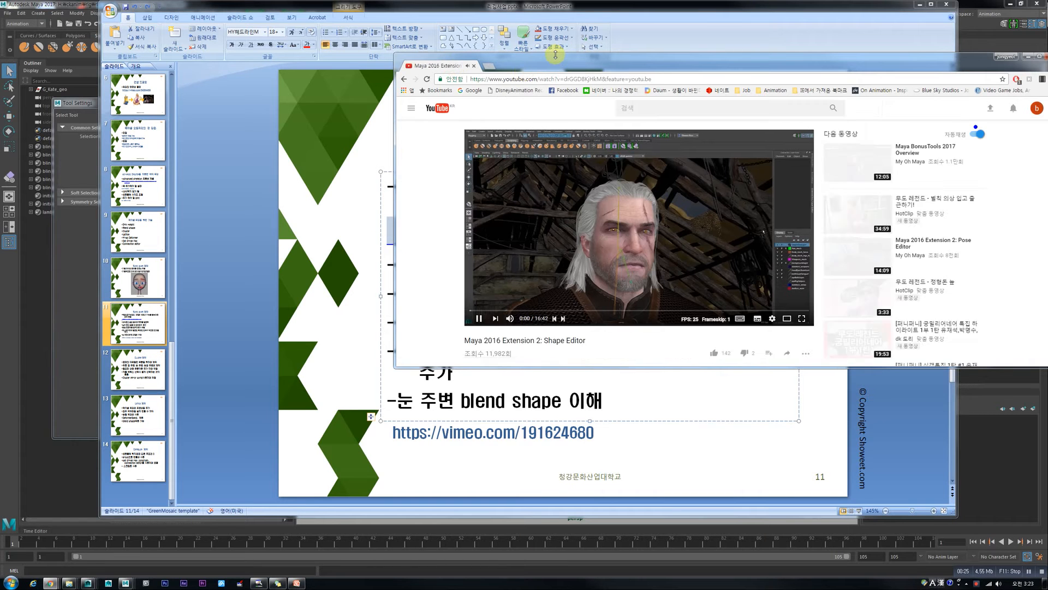
{"action": "double_click", "coordinate": [553, 56]}
{"action": "left_click", "coordinate": [525, 205]}
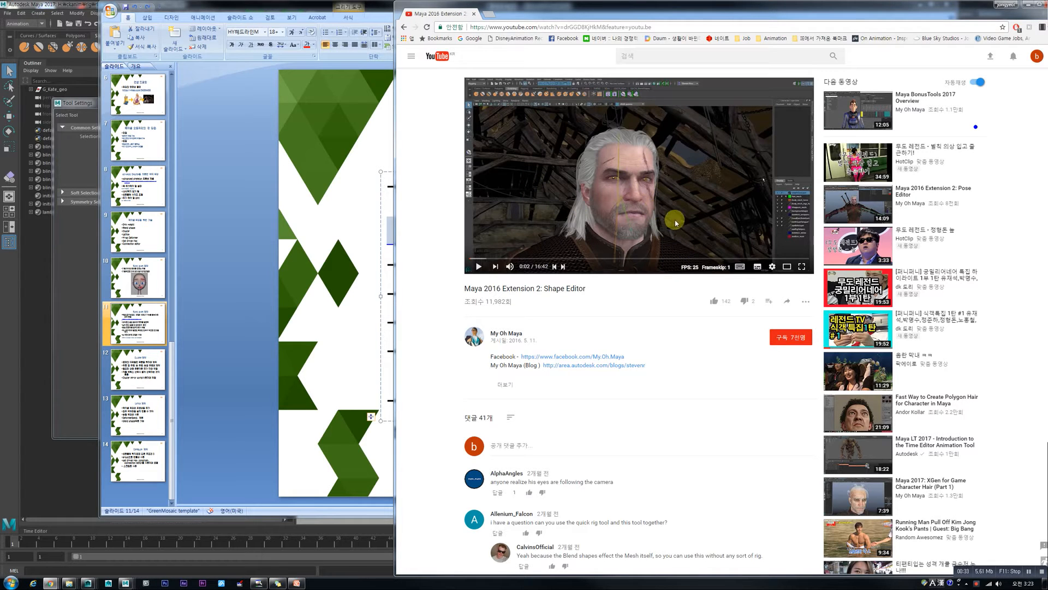
{"action": "left_click_drag", "start_coordinate": [436, 14], "coordinate": [1047, 82]}
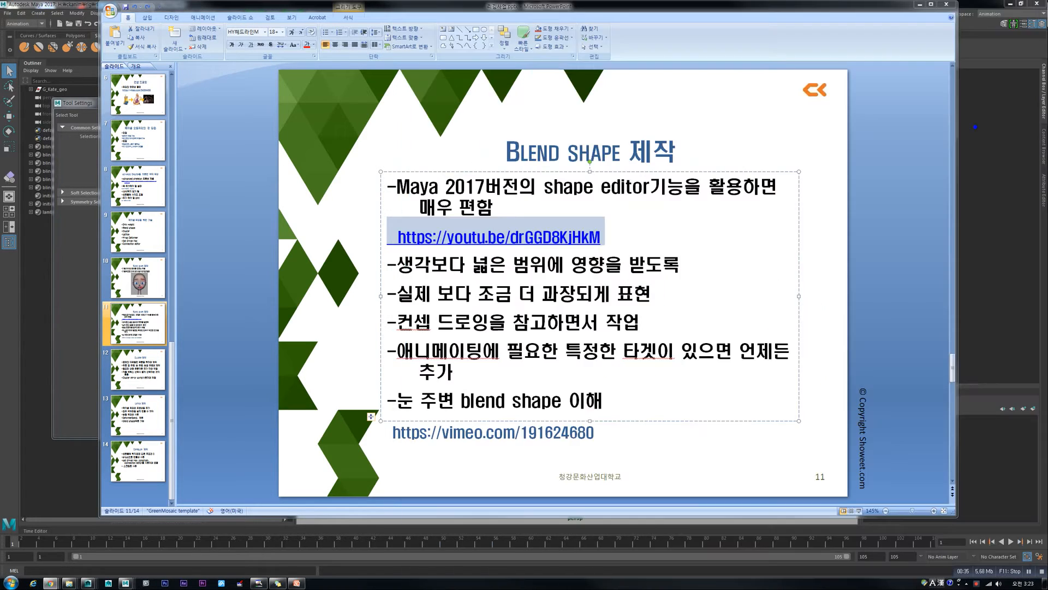
Step: Switch to Maya, select the head mesh and unlock its translate, rotate and scale channels
{"action": "left_click", "coordinate": [10, 392]}
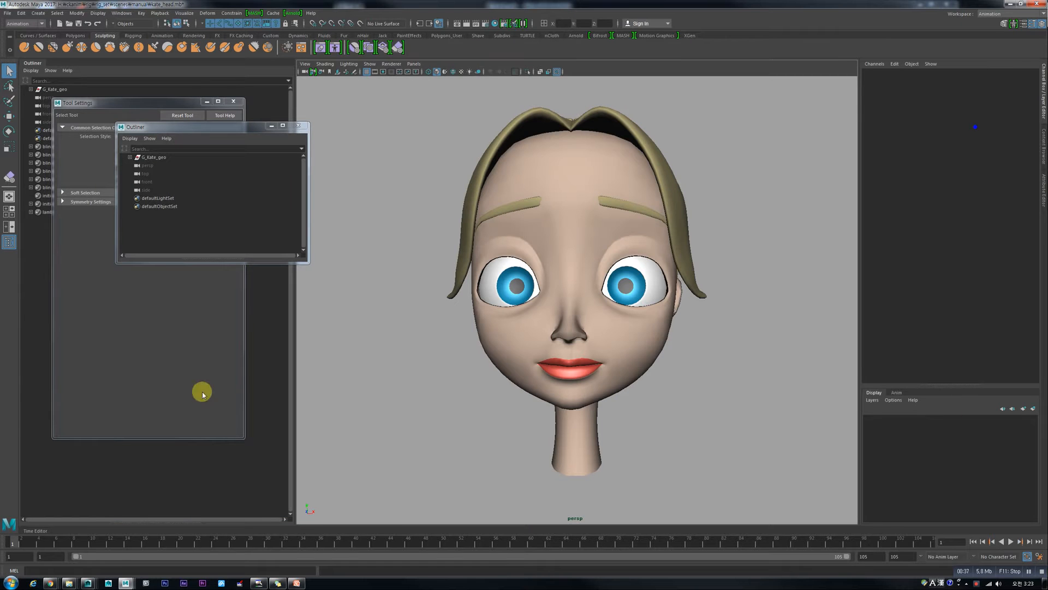
{"action": "left_click_drag", "start_coordinate": [771, 353], "coordinate": [743, 354], "text": "alt"}
{"action": "left_click", "coordinate": [568, 371]}
{"action": "left_click_drag", "start_coordinate": [564, 351], "coordinate": [488, 331], "text": "alt"}
{"action": "right_click_drag", "start_coordinate": [488, 331], "coordinate": [622, 309], "text": "alt"}
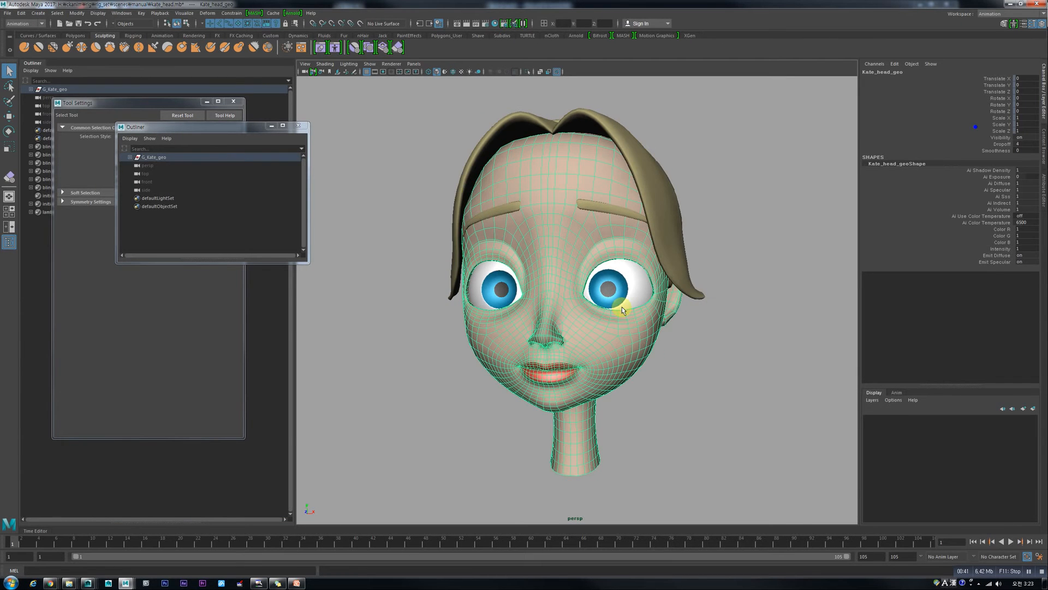
{"action": "right_click_drag", "start_coordinate": [620, 175], "coordinate": [543, 191], "text": "alt"}
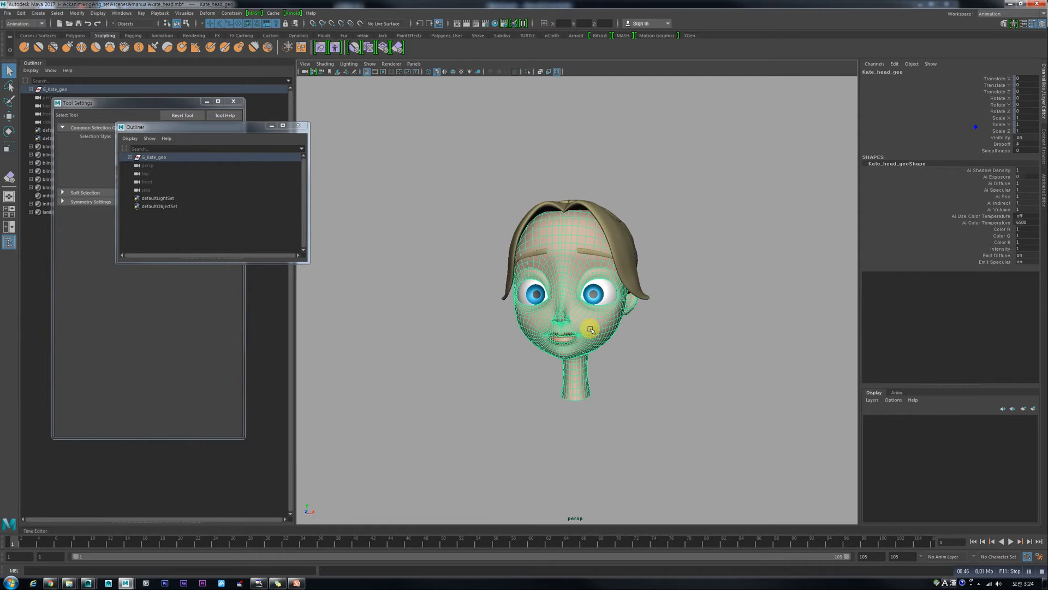
{"action": "left_click", "coordinate": [1002, 79]}
{"action": "left_click_drag", "start_coordinate": [1003, 85], "coordinate": [1001, 131]}
{"action": "right_click", "coordinate": [1001, 131]}
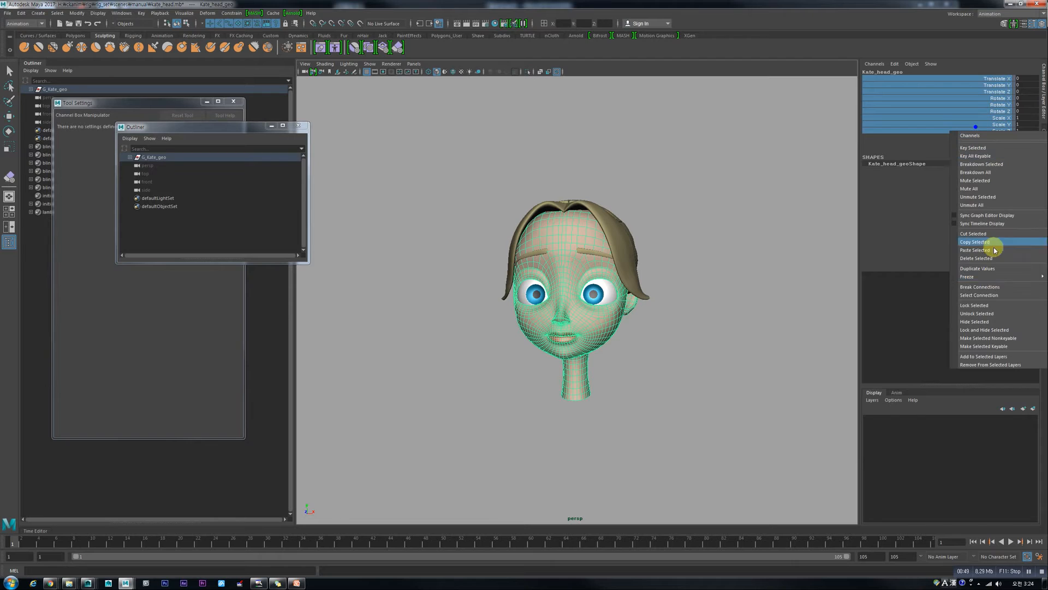
{"action": "left_click", "coordinate": [984, 315]}
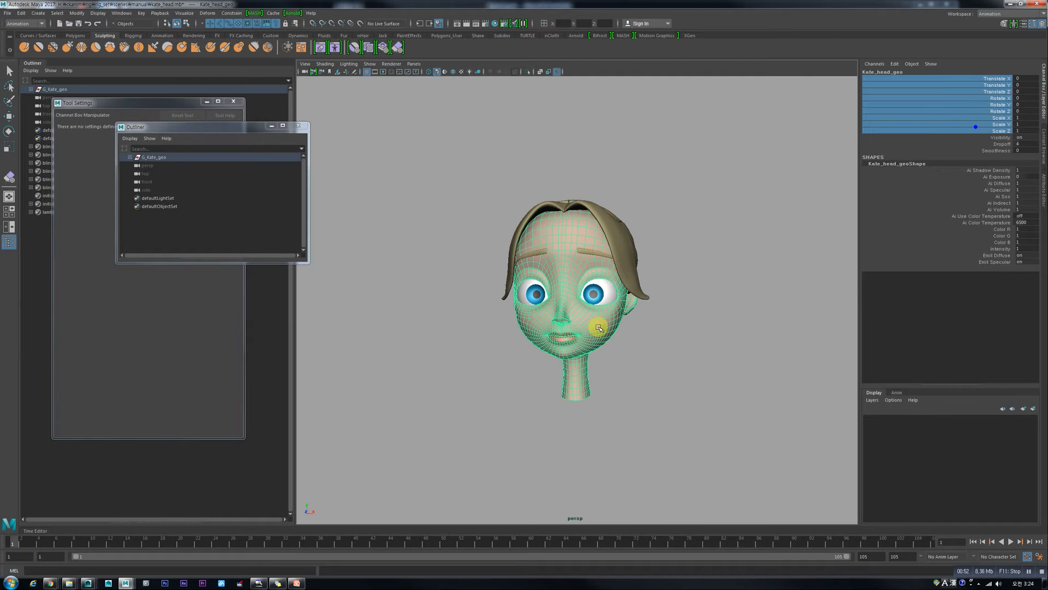
Step: Duplicate the head mesh and move the copy along X so it stands beside the original
{"action": "key", "text": "ctrl+d"}
{"action": "scroll", "coordinate": [598, 327], "scroll_direction": "down", "scroll_amount": 3}
{"action": "key", "text": "w"}
{"action": "left_click_drag", "start_coordinate": [610, 302], "coordinate": [663, 307]}
{"action": "scroll", "coordinate": [676, 311], "scroll_direction": "up", "scroll_amount": 2}
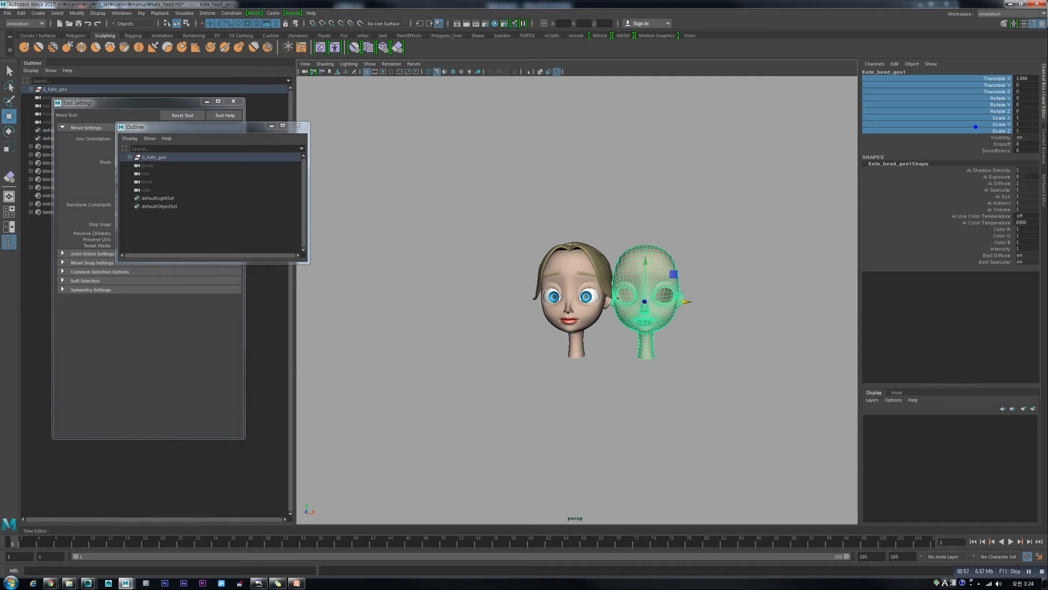
Step: Switch to the Chrome image results for "blend shape maya" and examine the grid of duplicated heads, returning to Maya when done
{"action": "left_click", "coordinate": [49, 583]}
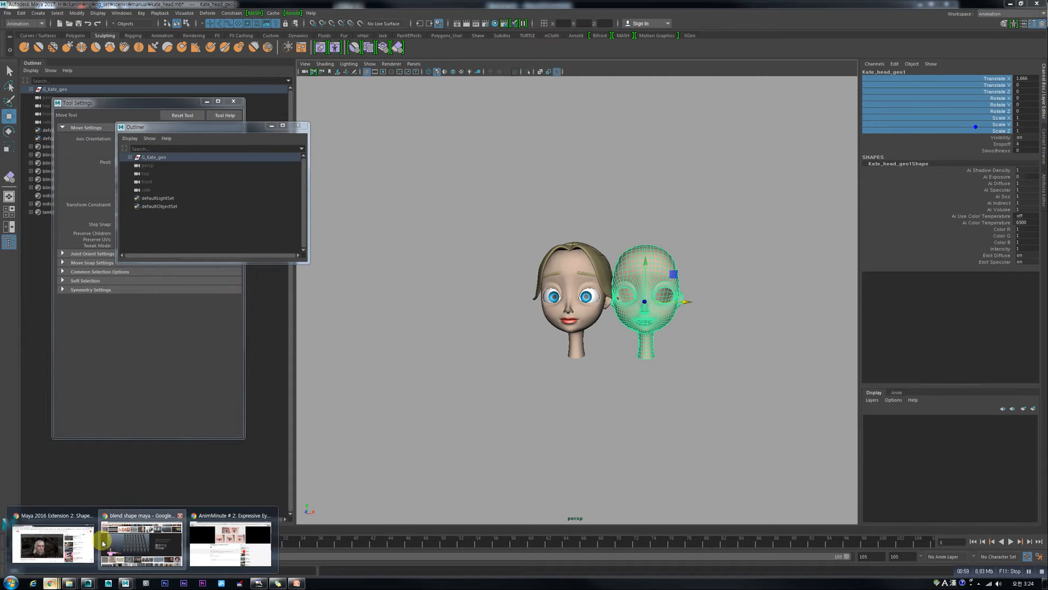
{"action": "left_click", "coordinate": [102, 543]}
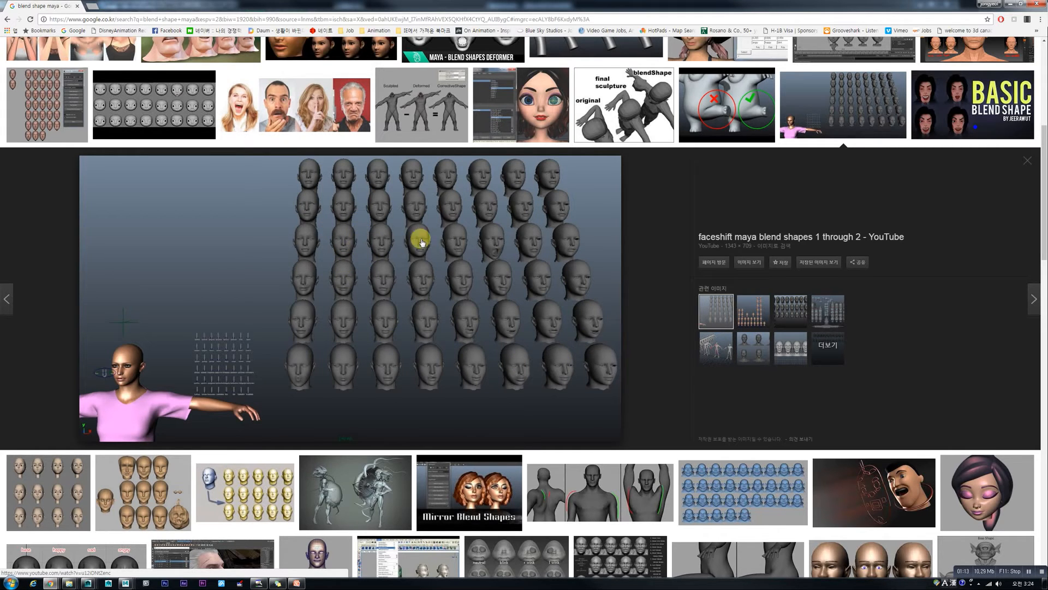
{"action": "left_click", "coordinate": [1010, 4]}
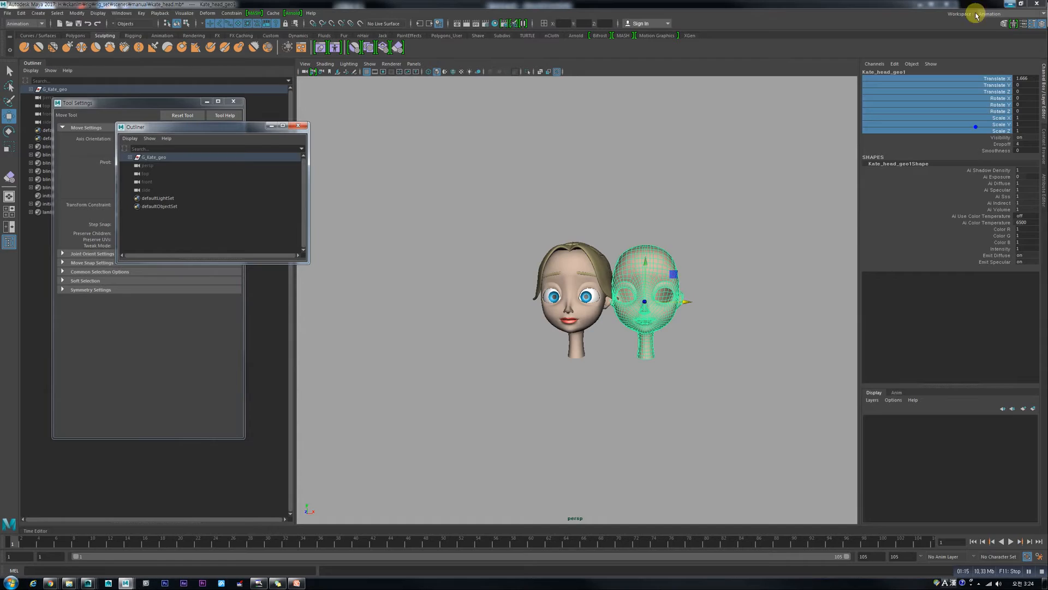
Step: Delete the duplicated head so only the original character head is left in the scene
{"action": "left_click", "coordinate": [718, 271]}
{"action": "scroll", "coordinate": [718, 270], "scroll_direction": "up", "scroll_amount": 2}
{"action": "left_click", "coordinate": [674, 259]}
{"action": "key", "text": "Delete"}
{"action": "scroll", "coordinate": [675, 259], "scroll_direction": "up", "scroll_amount": 3}
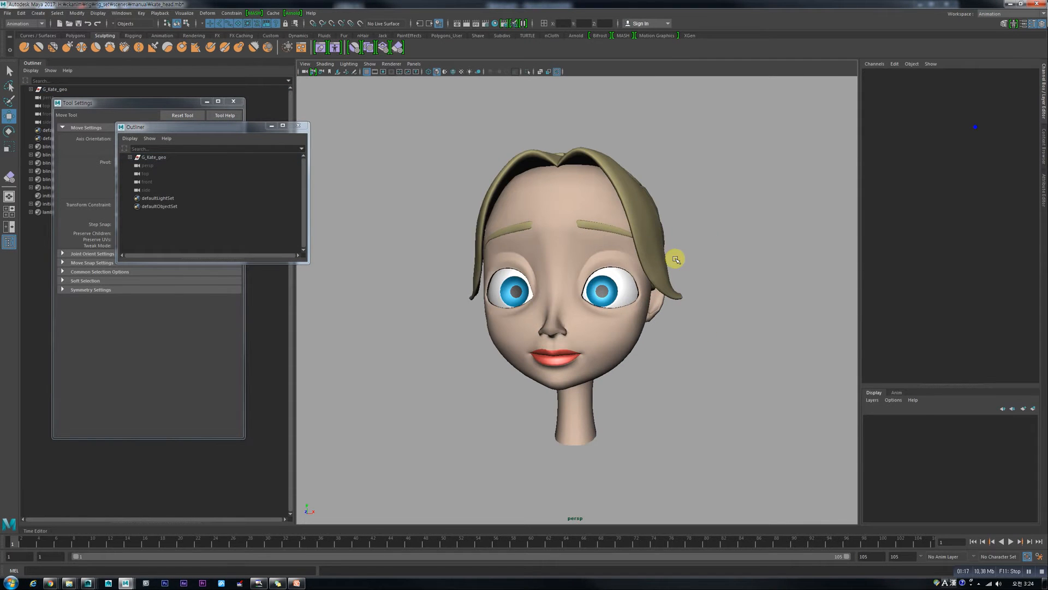
Step: Clear the floating Outliner and Tool Settings windows out of the way and select the head mesh
{"action": "left_click", "coordinate": [272, 125]}
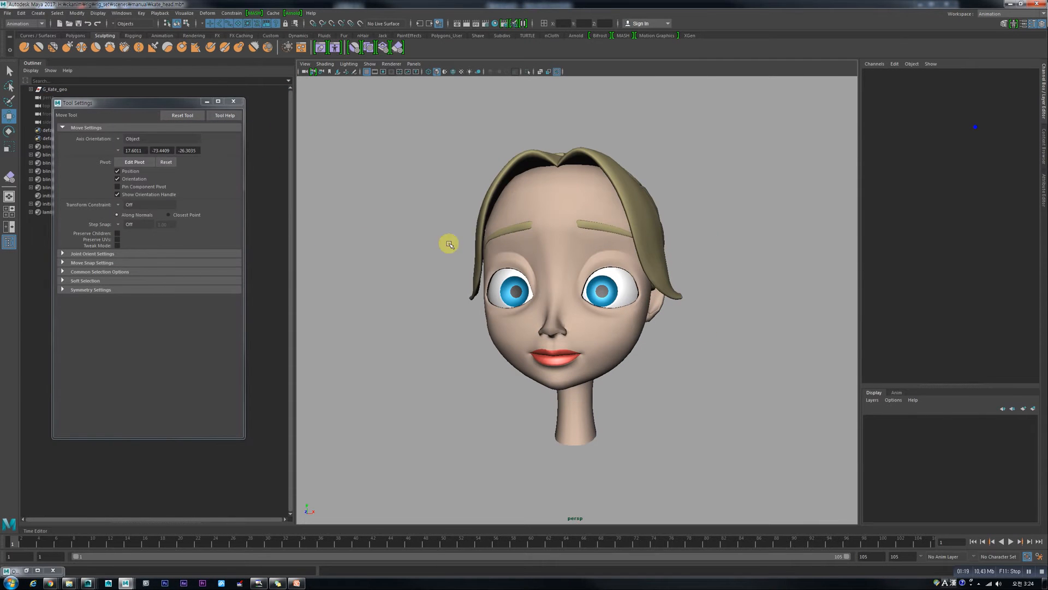
{"action": "left_click", "coordinate": [538, 261]}
{"action": "left_click", "coordinate": [233, 101]}
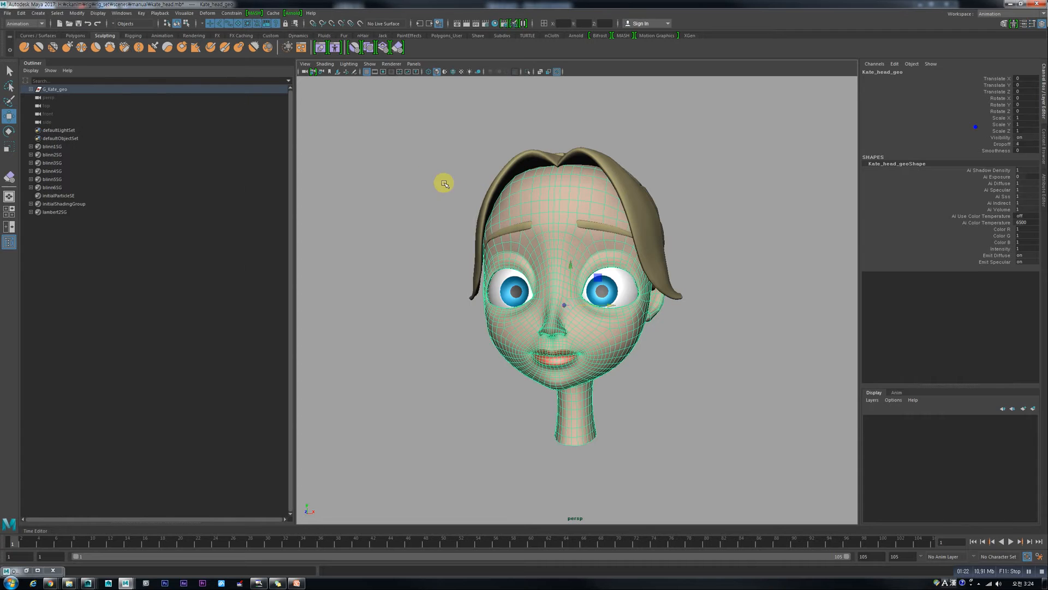
{"action": "left_click_drag", "start_coordinate": [444, 184], "coordinate": [440, 185], "text": "alt"}
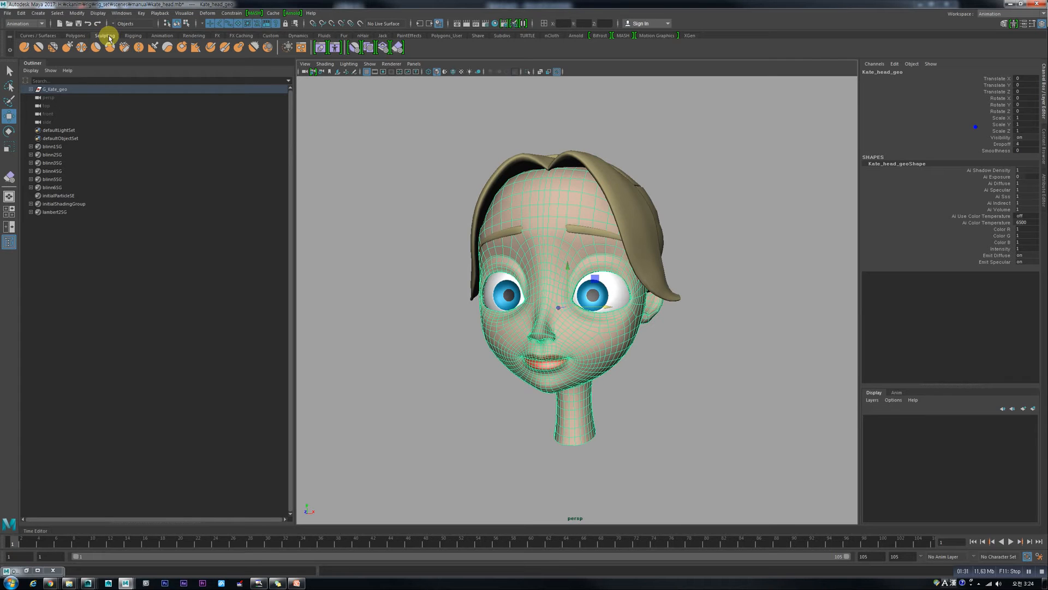
Step: Open the Shape Editor, create a blend shape deformer on the head and enlarge the editor window beside the face
{"action": "left_click", "coordinate": [321, 48]}
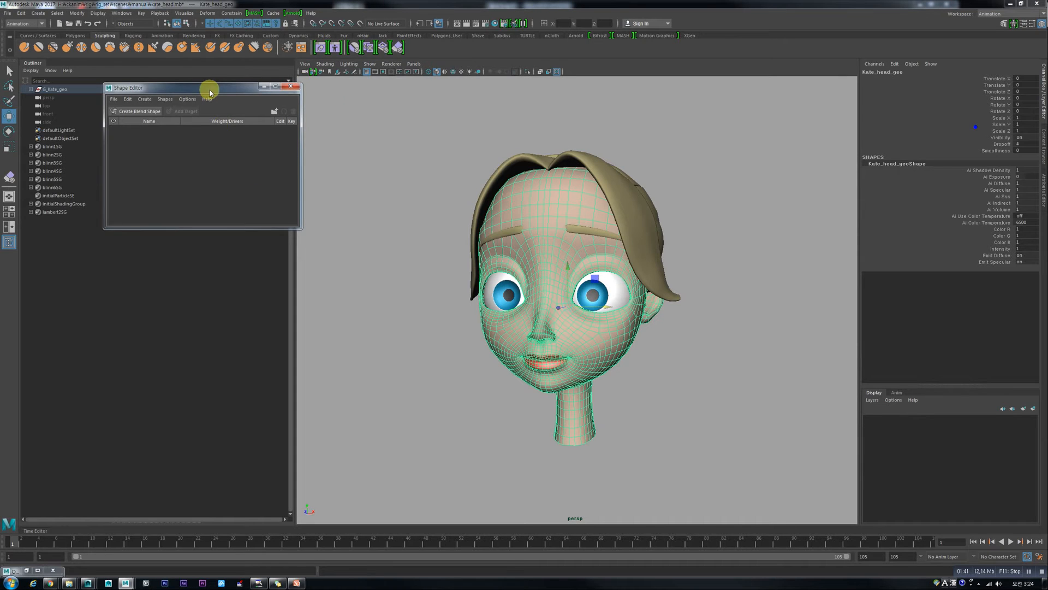
{"action": "left_click_drag", "start_coordinate": [209, 88], "coordinate": [333, 102]}
{"action": "left_click_drag", "start_coordinate": [390, 244], "coordinate": [386, 293]}
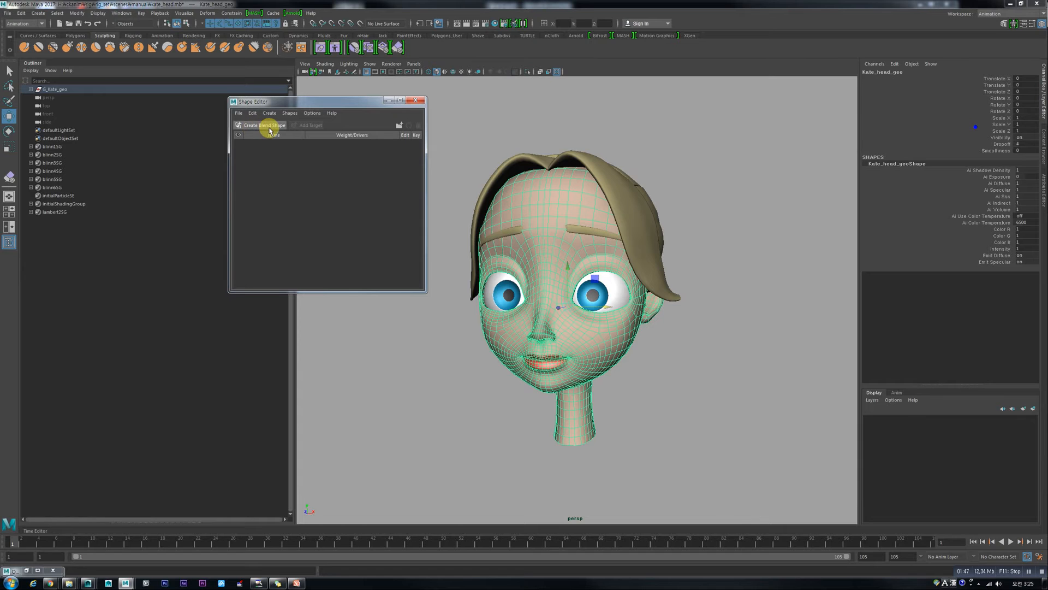
{"action": "left_click", "coordinate": [270, 126]}
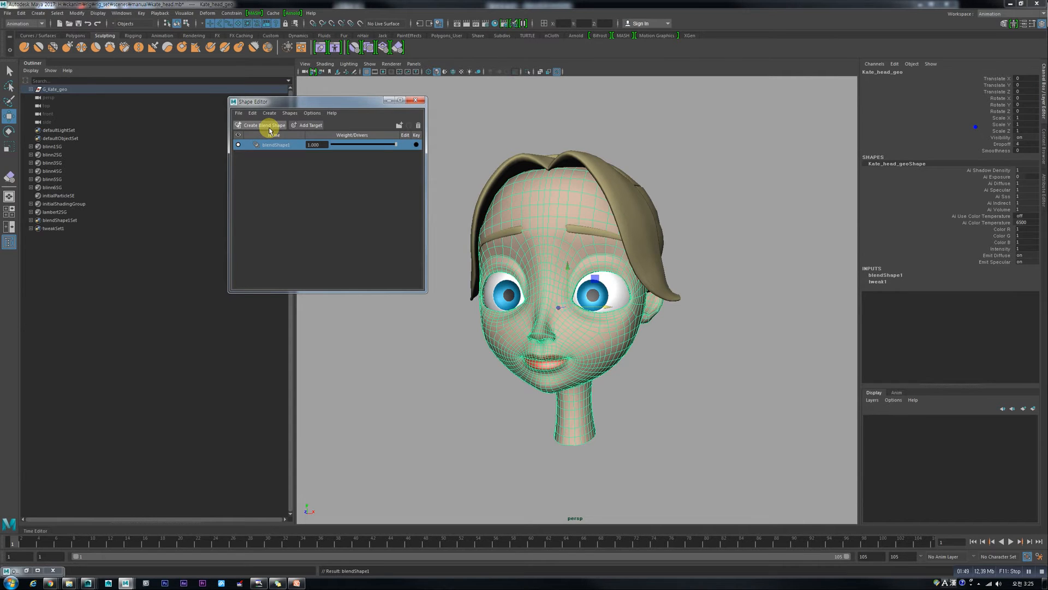
{"action": "left_click_drag", "start_coordinate": [285, 99], "coordinate": [234, 95]}
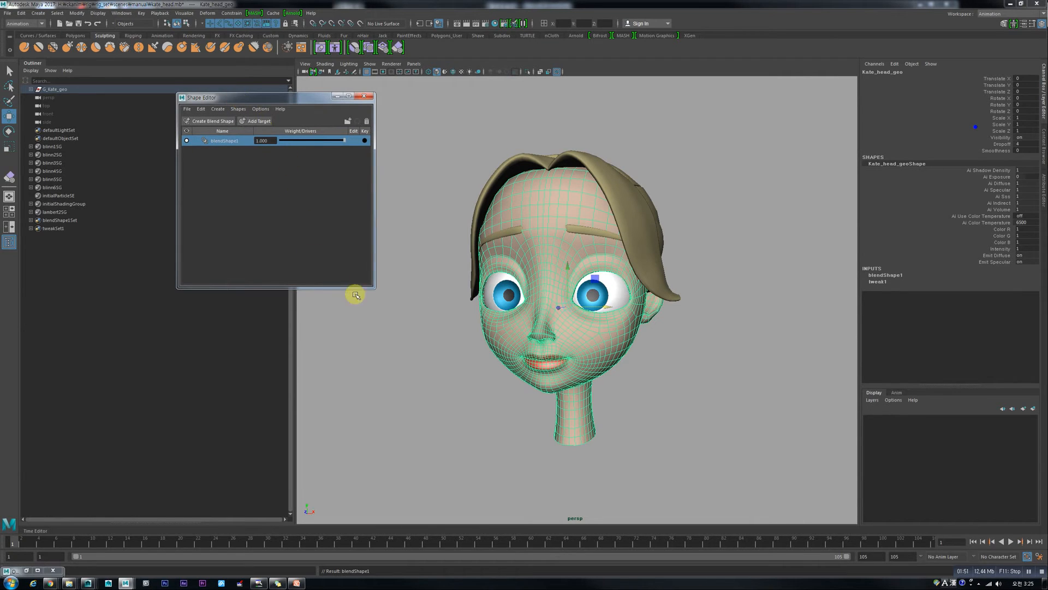
{"action": "left_click_drag", "start_coordinate": [374, 287], "coordinate": [405, 358]}
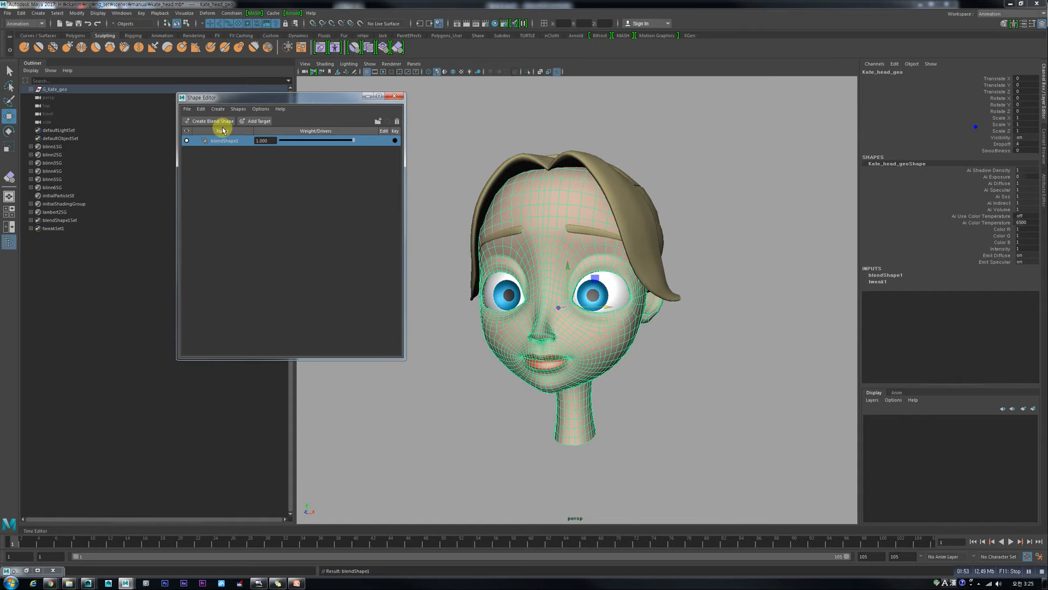
Step: Add a target to the head's blend shape deformer and keep that target selected
{"action": "left_click", "coordinate": [255, 120]}
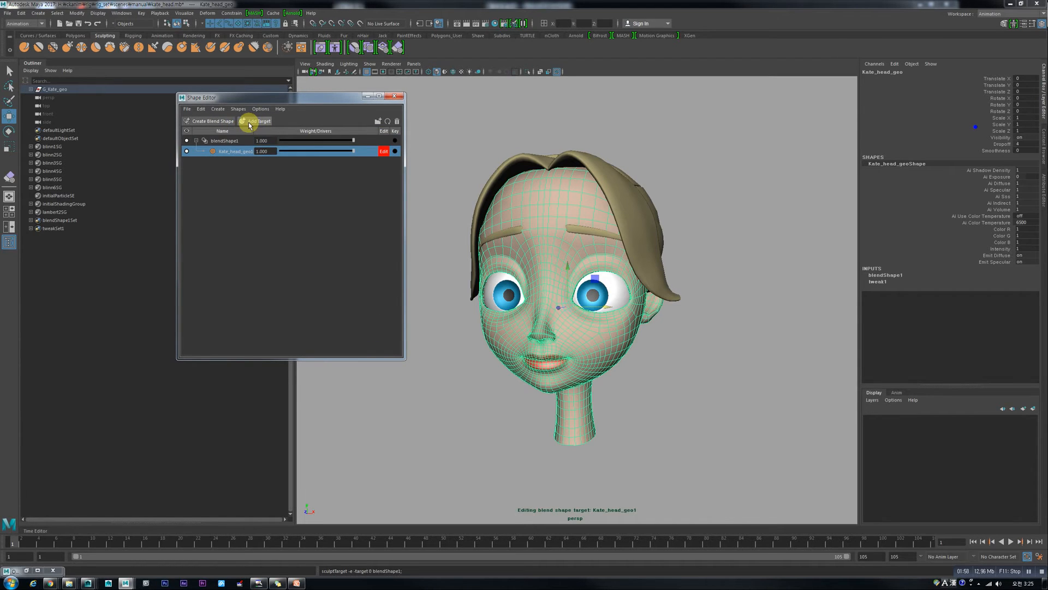
{"action": "left_click", "coordinate": [221, 141]}
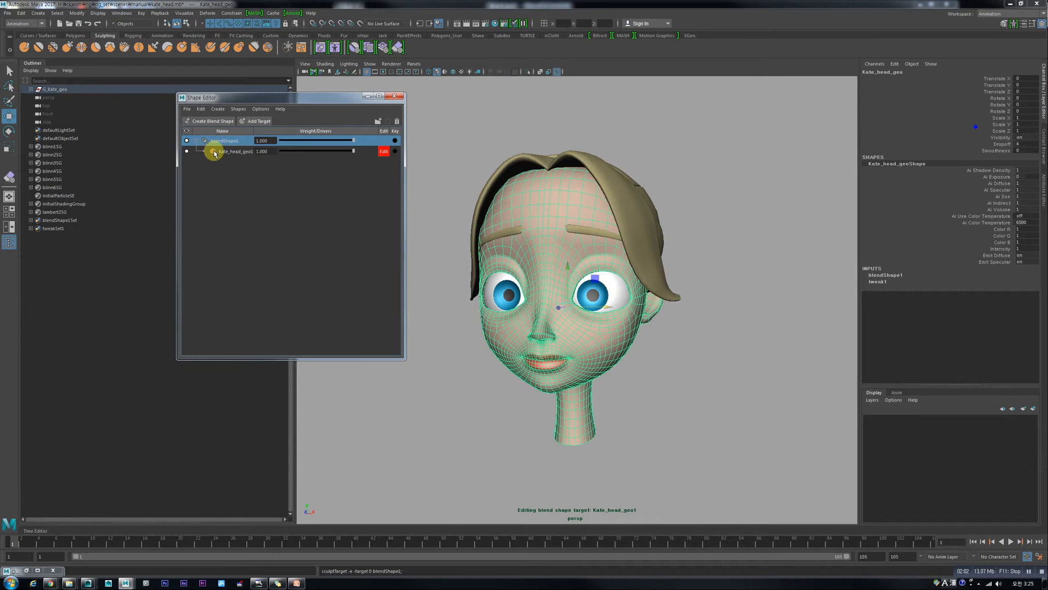
{"action": "left_click", "coordinate": [227, 151]}
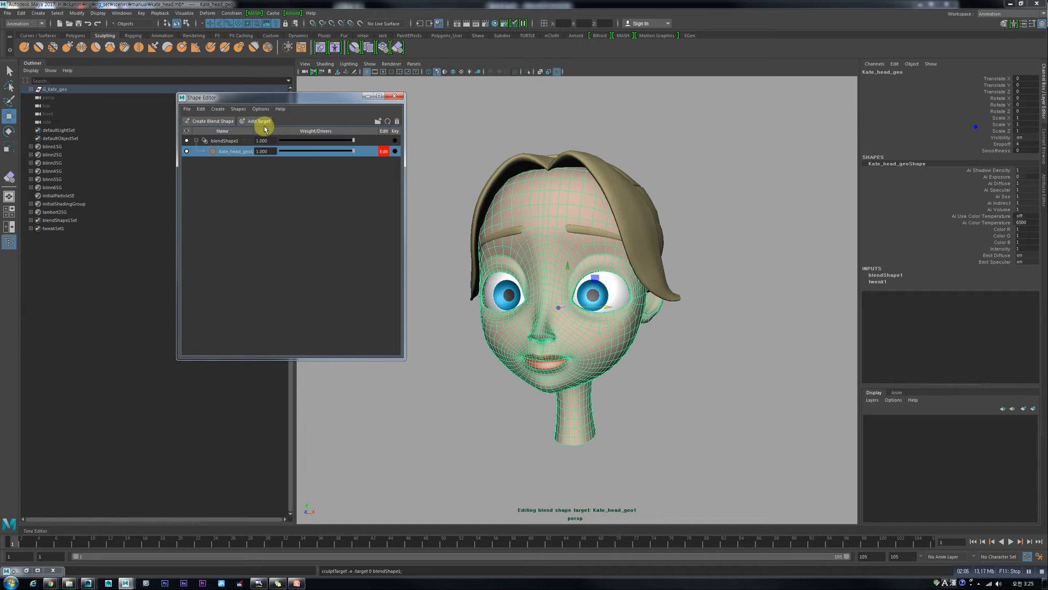
Step: Switch the new target's edit mode off and back on to demonstrate its editing state
{"action": "left_click", "coordinate": [384, 152]}
{"action": "left_click", "coordinate": [383, 153]}
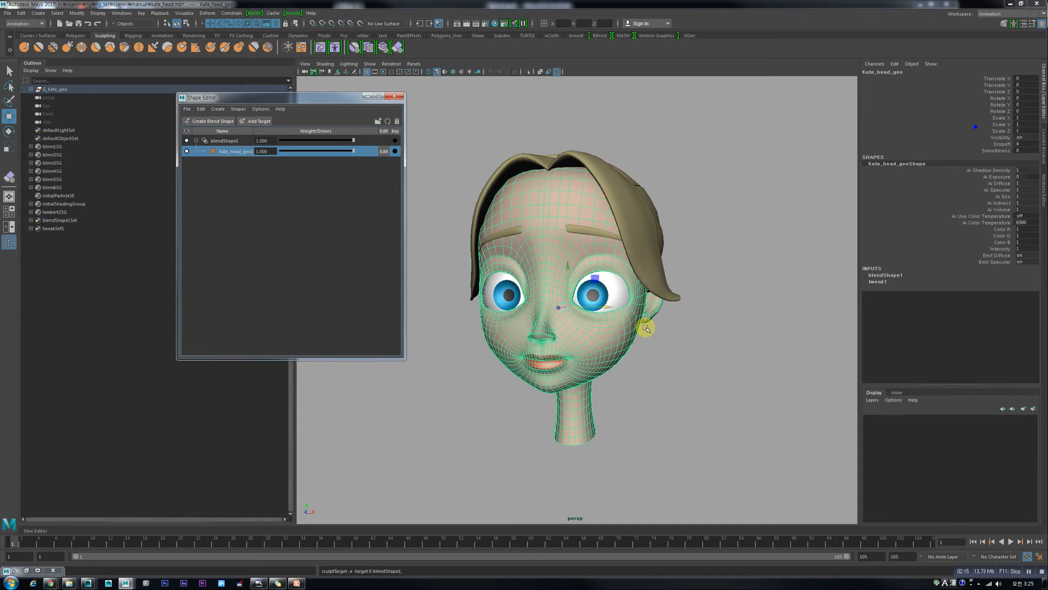
{"action": "left_click_drag", "start_coordinate": [620, 300], "coordinate": [600, 313], "text": "alt"}
{"action": "scroll", "coordinate": [599, 313], "scroll_direction": "up", "scroll_amount": 3}
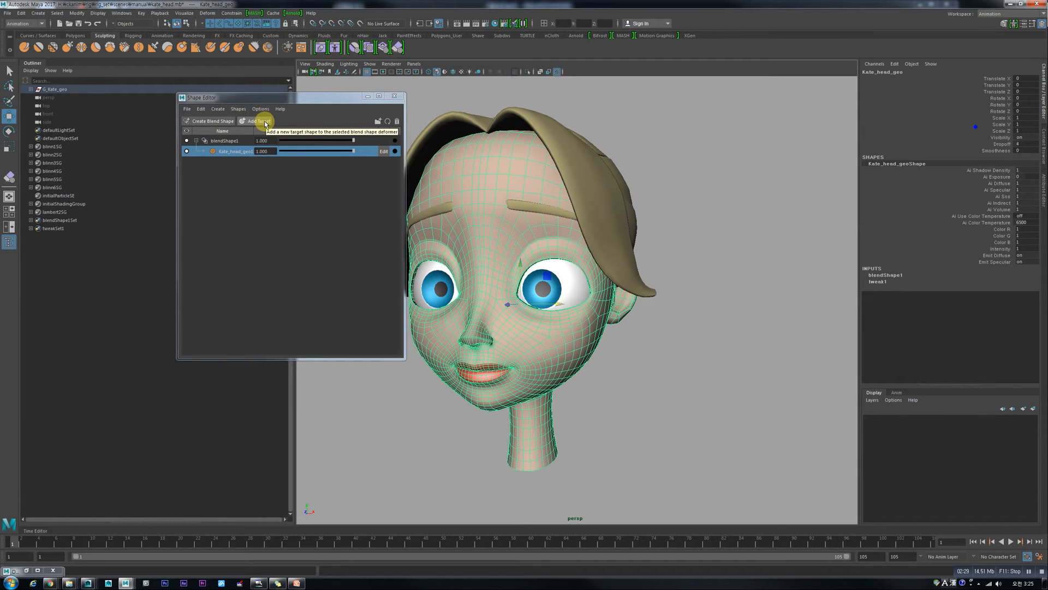
{"action": "middle_click_drag", "start_coordinate": [510, 227], "coordinate": [523, 225], "text": "alt"}
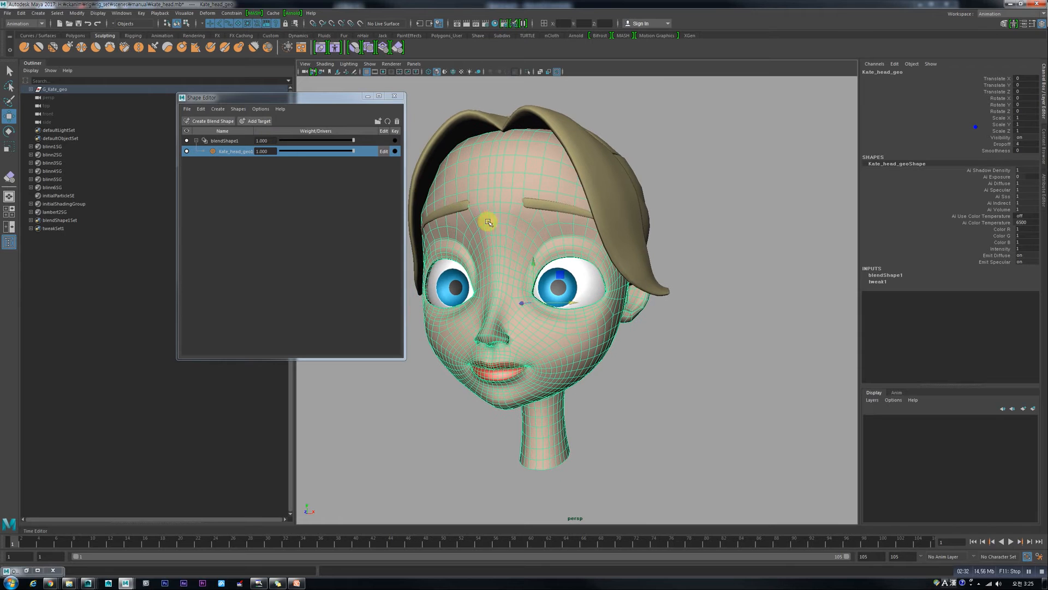
{"action": "left_click", "coordinate": [384, 152]}
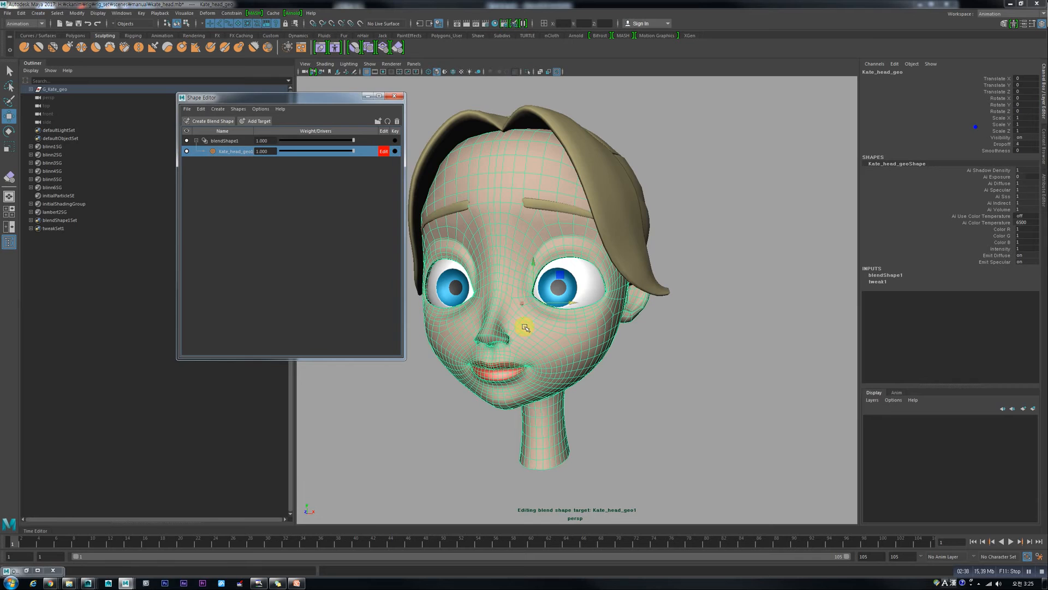
Step: Display the head's vertices and select the vertex at the corner of the mouth beside the fully visible eye
{"action": "left_click_drag", "start_coordinate": [525, 327], "coordinate": [522, 326], "text": "alt"}
{"action": "scroll", "coordinate": [566, 342], "scroll_direction": "up", "scroll_amount": 3}
{"action": "scroll", "coordinate": [641, 335], "scroll_direction": "down", "scroll_amount": 2}
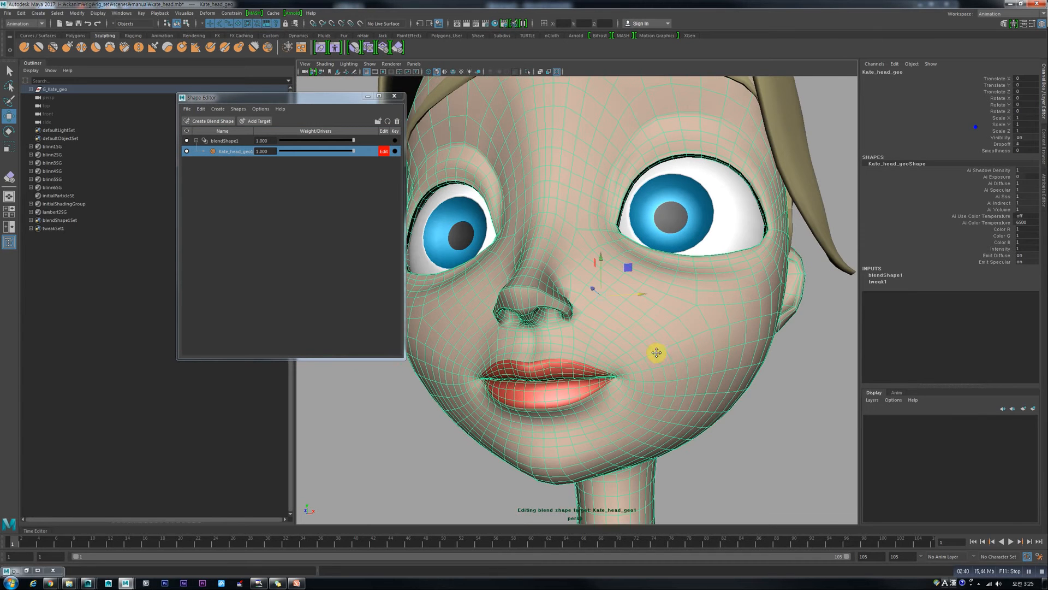
{"action": "scroll", "coordinate": [634, 356], "scroll_direction": "up", "scroll_amount": 3}
{"action": "right_click_drag", "start_coordinate": [635, 356], "coordinate": [603, 345]}
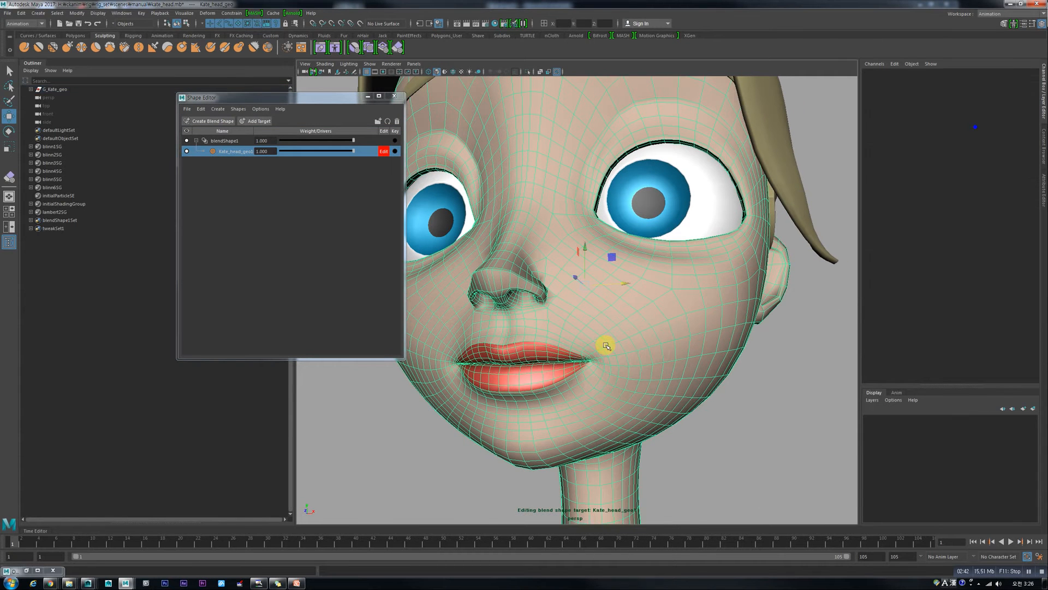
{"action": "left_click", "coordinate": [595, 361]}
{"action": "left_click", "coordinate": [599, 364]}
Step: Enable soft selection on the mouth corner vertex and adjust its falloff to cover the surrounding lips and cheek
{"action": "key", "text": "b"}
{"action": "scroll", "coordinate": [607, 367], "scroll_direction": "down", "scroll_amount": 1}
{"action": "scroll", "coordinate": [614, 362], "scroll_direction": "up", "scroll_amount": 5}
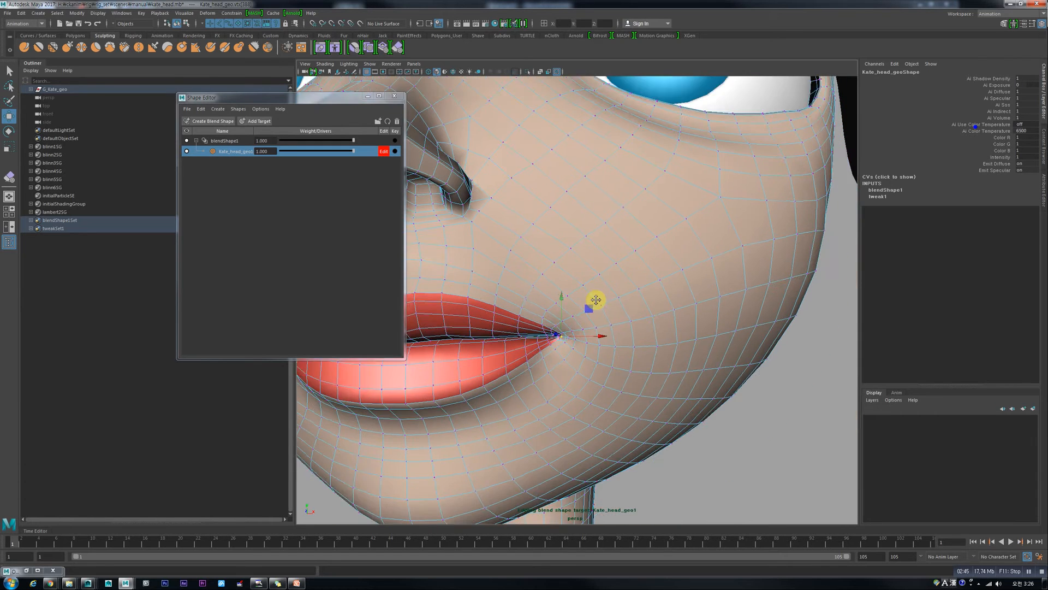
{"action": "key", "text": "f"}
{"action": "scroll", "coordinate": [575, 308], "scroll_direction": "down", "scroll_amount": 5}
{"action": "scroll", "coordinate": [575, 309], "scroll_direction": "up", "scroll_amount": 5}
{"action": "key", "text": "b"}
{"action": "scroll", "coordinate": [575, 309], "scroll_direction": "down", "scroll_amount": 5}
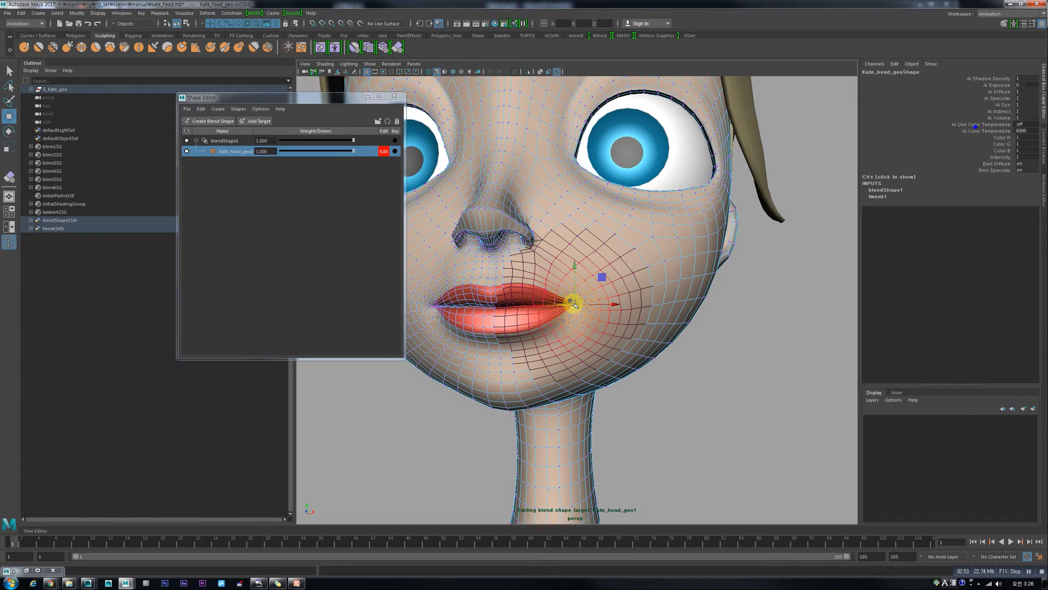
Step: Pull the soft-selected mouth corner outward and up to sculpt a one-sided smile on the target
{"action": "mouse_move", "coordinate": [575, 304]}
{"action": "left_mouse_down"}
{"action": "mouse_move", "coordinate": [663, 279]}
{"action": "mouse_move", "coordinate": [641, 299]}
{"action": "mouse_move", "coordinate": [657, 294]}
{"action": "mouse_move", "coordinate": [599, 300]}
{"action": "mouse_move", "coordinate": [620, 304]}
{"action": "mouse_move", "coordinate": [620, 329]}
{"action": "left_mouse_up"}
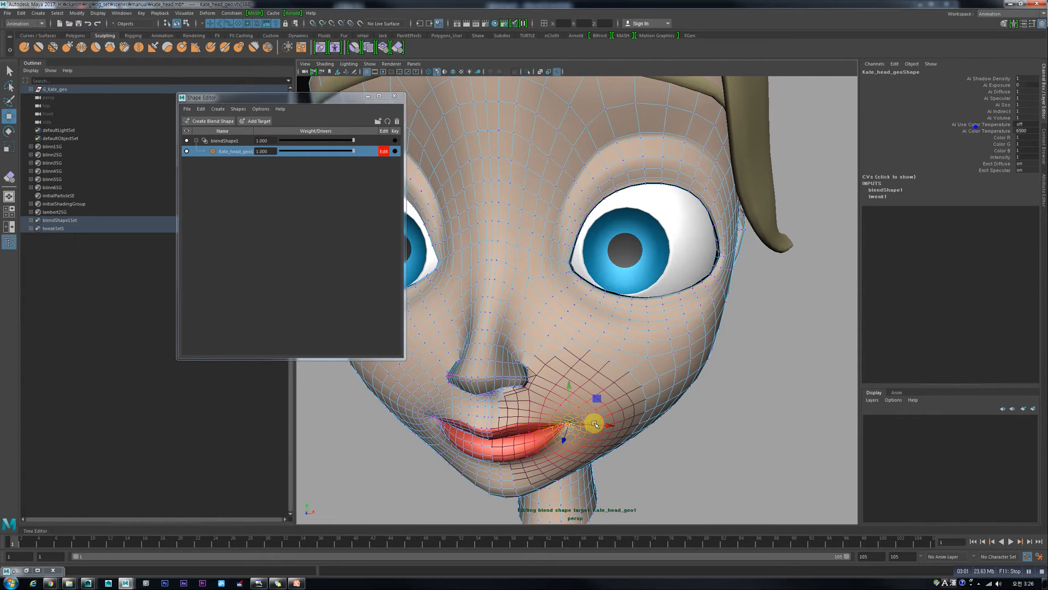
{"action": "left_click_drag", "start_coordinate": [569, 404], "coordinate": [569, 374]}
{"action": "middle_click_drag", "start_coordinate": [569, 374], "coordinate": [571, 219], "text": "alt"}
{"action": "left_click", "coordinate": [585, 212]}
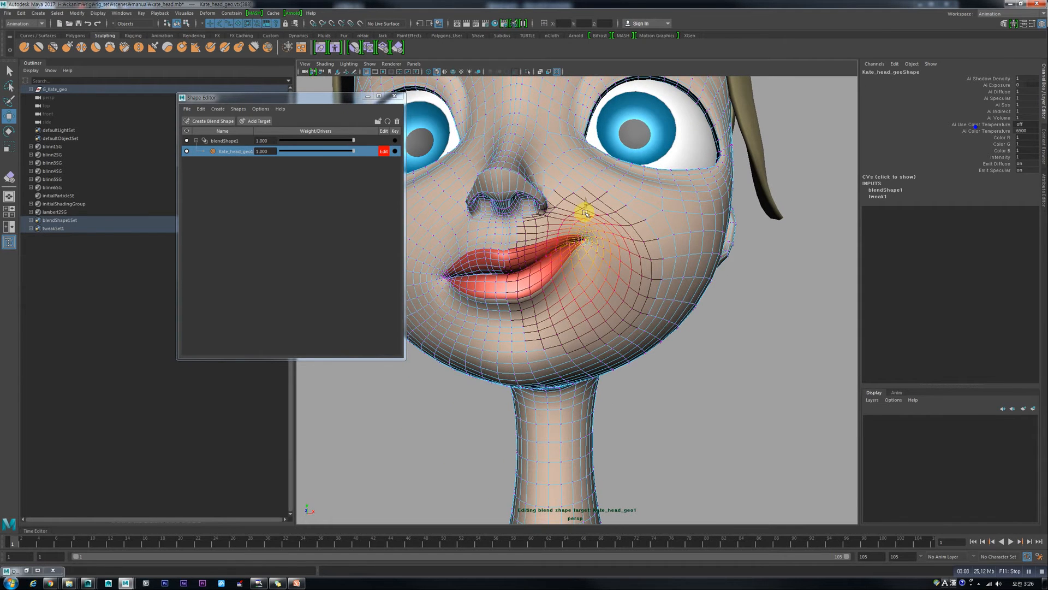
Step: Turn off the target's edit mode and test the smile with its weight slider, keeping the weight at 1.000
{"action": "left_click", "coordinate": [383, 152]}
{"action": "left_click_drag", "start_coordinate": [352, 153], "coordinate": [582, 247]}
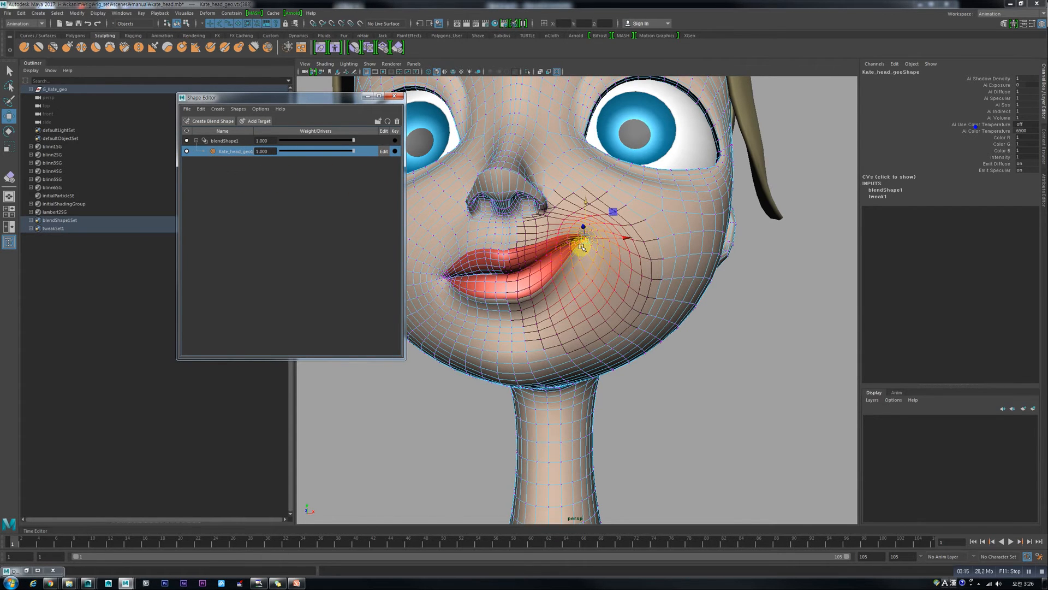
Step: With the target's edit mode off, soft-select vertices on the lips near the raised mouth corner and move them slightly down
{"action": "left_click", "coordinate": [638, 290]}
{"action": "right_click_drag", "start_coordinate": [640, 290], "coordinate": [677, 270]}
{"action": "left_click", "coordinate": [693, 317]}
{"action": "left_click", "coordinate": [627, 299]}
{"action": "mouse_move", "coordinate": [601, 254]}
{"action": "left_mouse_down", "text": "alt"}
{"action": "mouse_move", "coordinate": [624, 280]}
{"action": "mouse_move", "coordinate": [606, 273]}
{"action": "left_mouse_up", "text": "alt"}
{"action": "scroll", "coordinate": [606, 273], "scroll_direction": "up", "scroll_amount": 3}
{"action": "right_click_drag", "start_coordinate": [606, 273], "coordinate": [587, 274]}
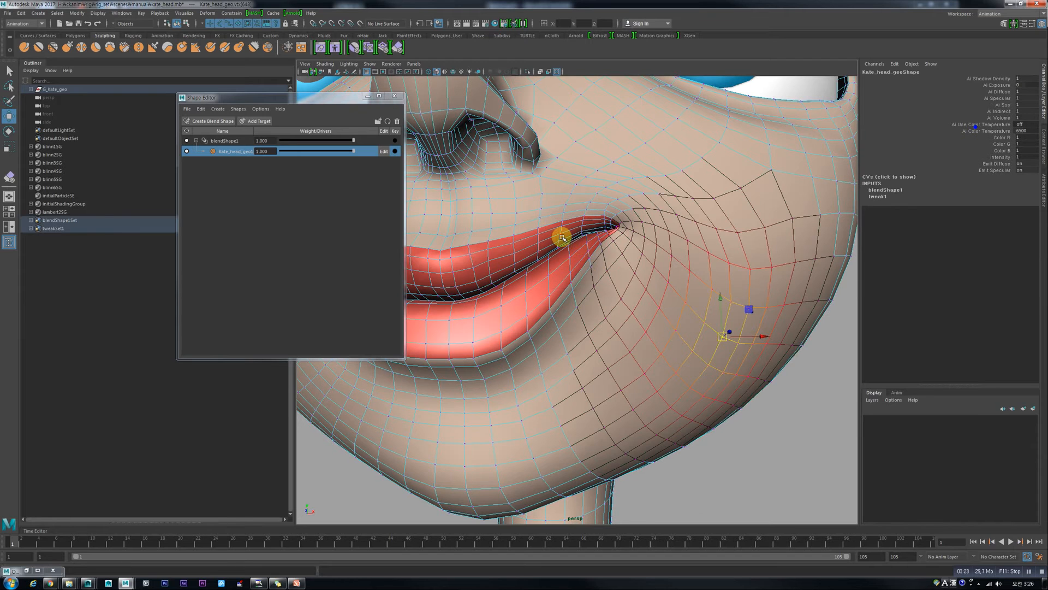
{"action": "left_click", "coordinate": [561, 236]}
{"action": "left_click", "coordinate": [568, 256]}
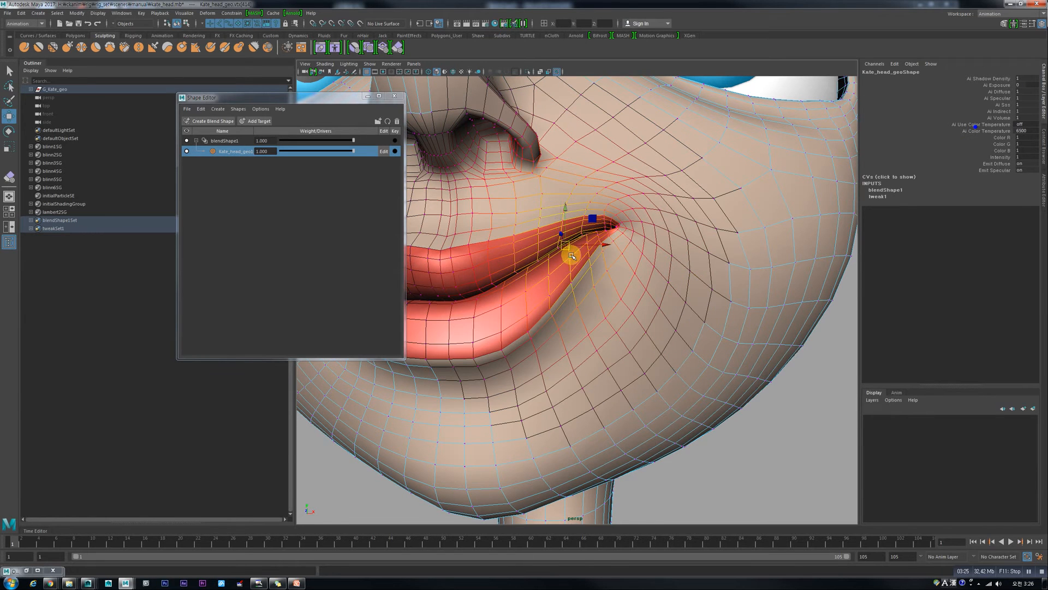
{"action": "left_click_drag", "start_coordinate": [564, 217], "coordinate": [563, 224]}
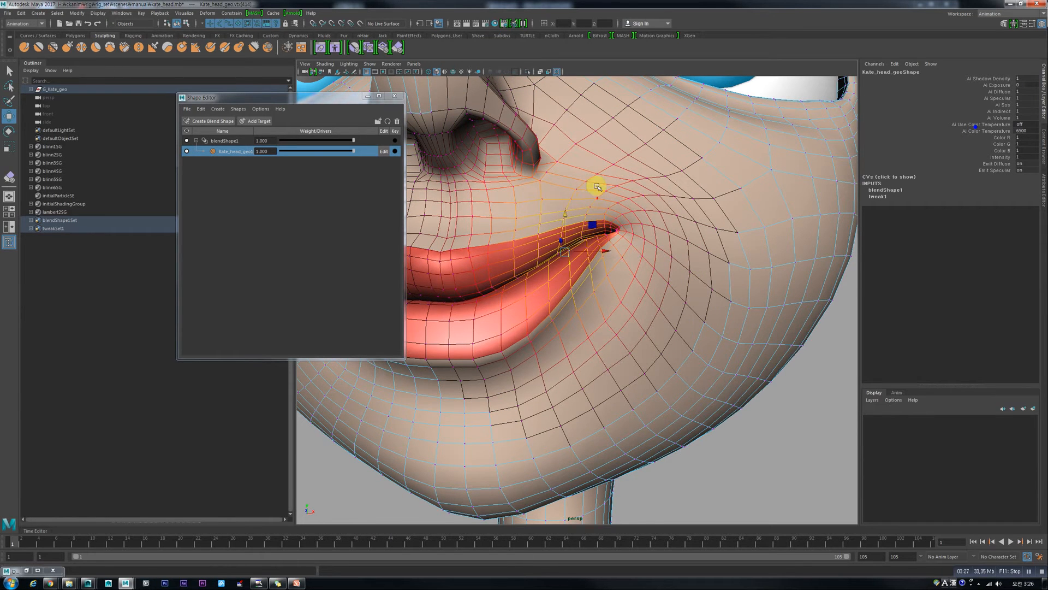
Step: Undo the last lip vertex move and return to object mode with Kate's head selected
{"action": "scroll", "coordinate": [616, 260], "scroll_direction": "down", "scroll_amount": 5}
{"action": "key", "text": "ctrl+z"}
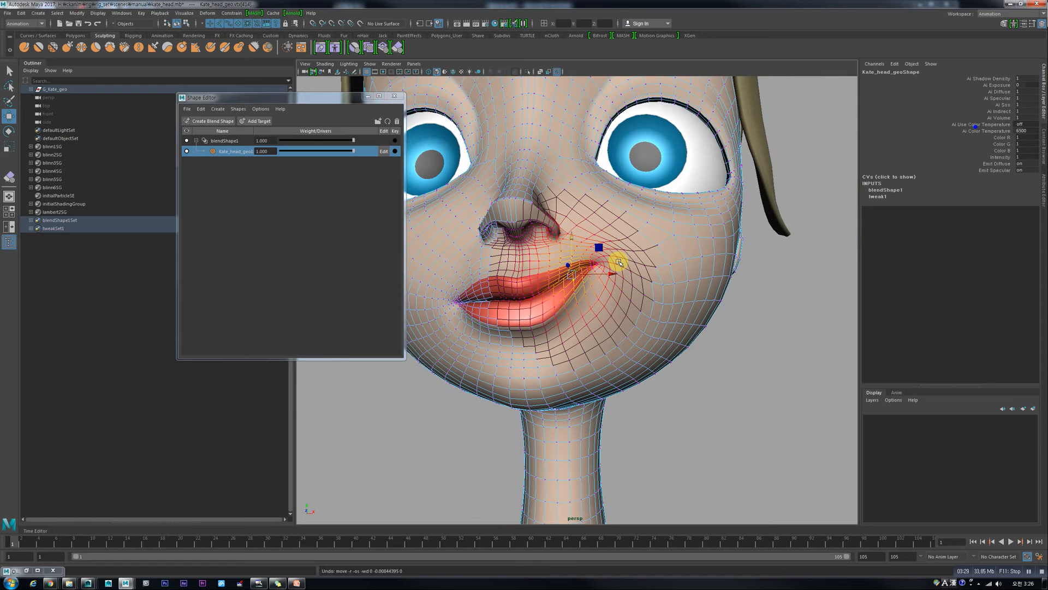
{"action": "right_click_drag", "start_coordinate": [614, 290], "coordinate": [655, 333]}
{"action": "left_click", "coordinate": [604, 264]}
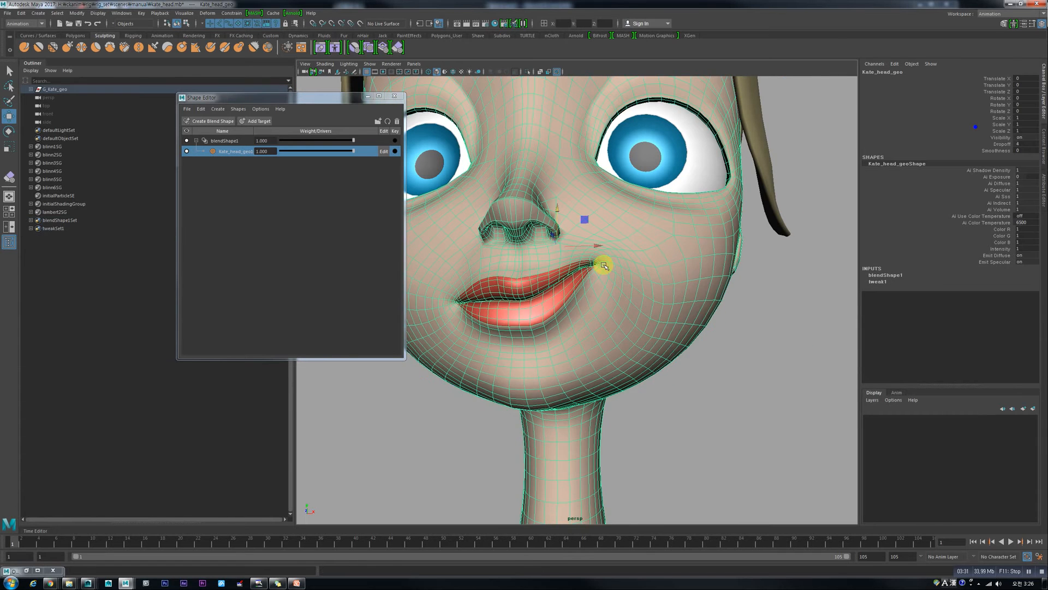
Step: Show wireframe on shaded in the viewport and turn on edit mode for the Kate_head_geo1 target
{"action": "scroll", "coordinate": [604, 266], "scroll_direction": "up", "scroll_amount": 3}
{"action": "scroll", "coordinate": [603, 266], "scroll_direction": "down", "scroll_amount": 3}
{"action": "left_click_drag", "start_coordinate": [578, 247], "coordinate": [555, 257], "text": "alt"}
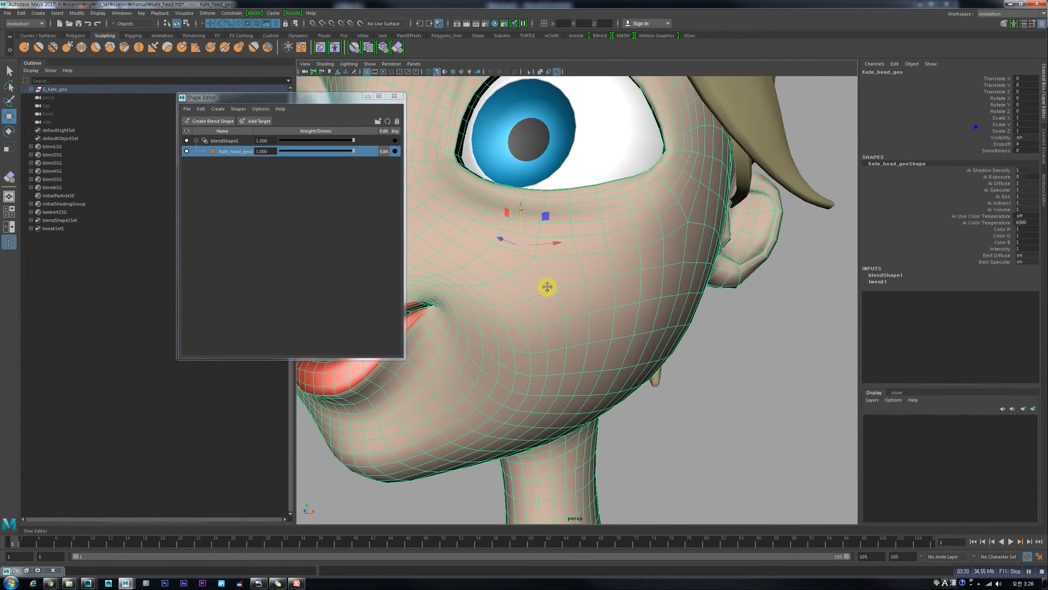
{"action": "scroll", "coordinate": [573, 287], "scroll_direction": "up", "scroll_amount": 4}
{"action": "key", "text": "ctrl+z"}
{"action": "left_click", "coordinate": [367, 433]}
{"action": "left_click", "coordinate": [582, 382]}
{"action": "left_click", "coordinate": [453, 74]}
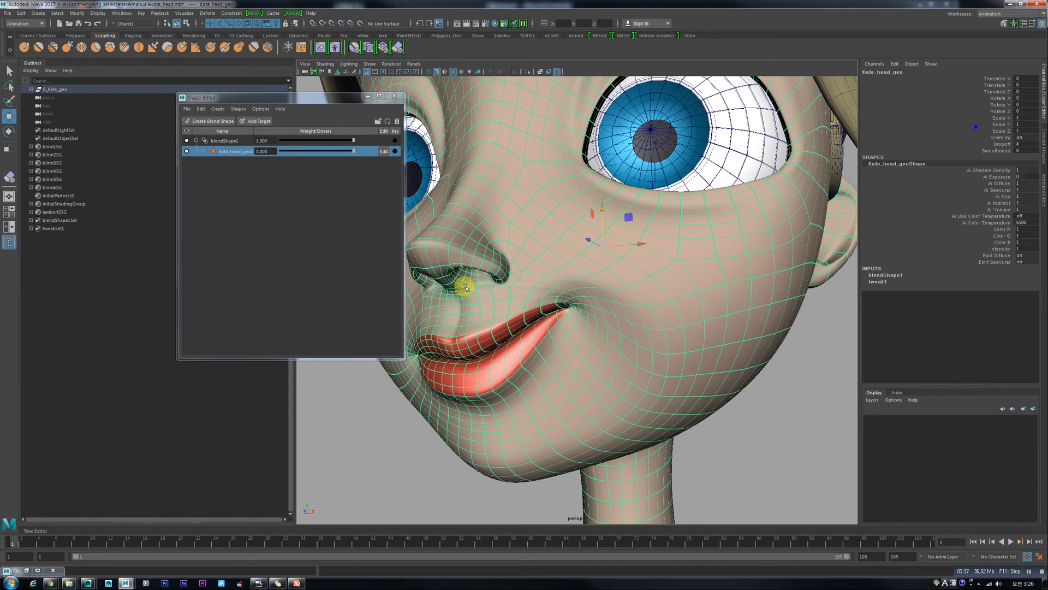
{"action": "left_click", "coordinate": [391, 431]}
{"action": "left_click", "coordinate": [635, 376]}
{"action": "left_click", "coordinate": [383, 152]}
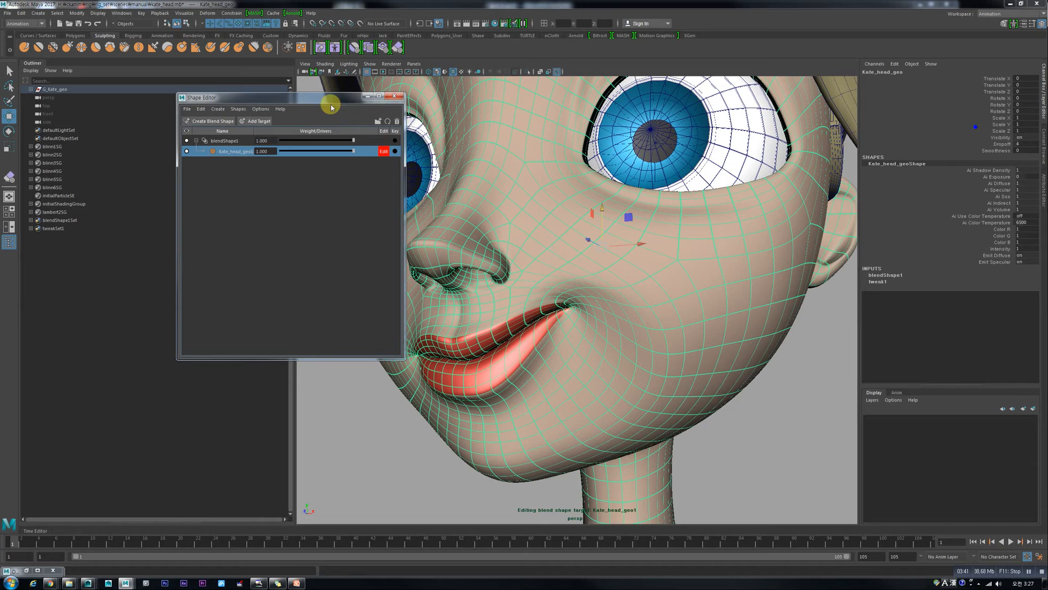
Step: Activate the Sculpt tool on the head and open its tool settings
{"action": "left_click", "coordinate": [12, 47]}
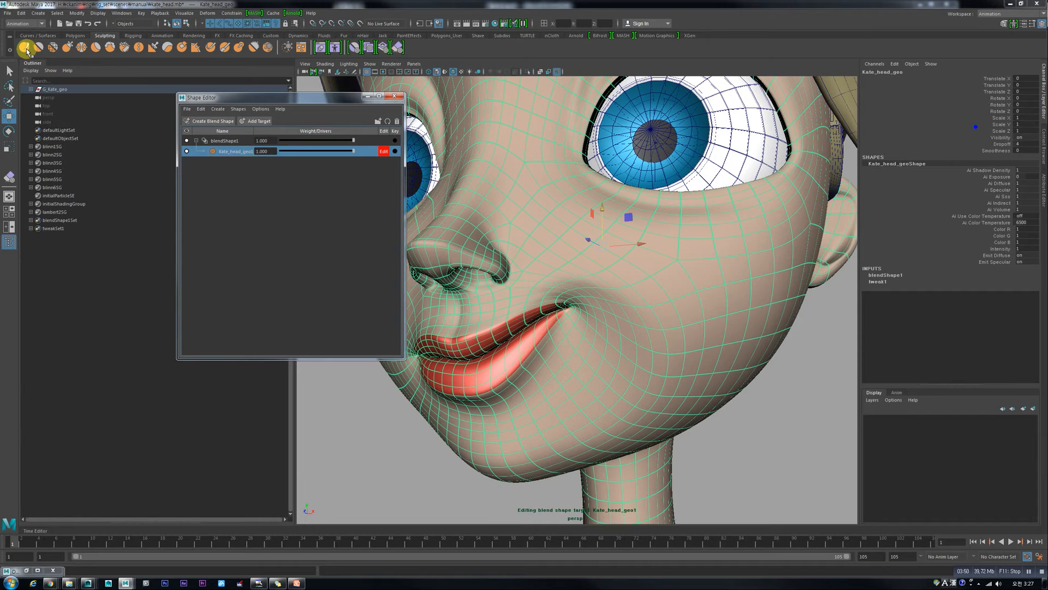
{"action": "left_click", "coordinate": [24, 47]}
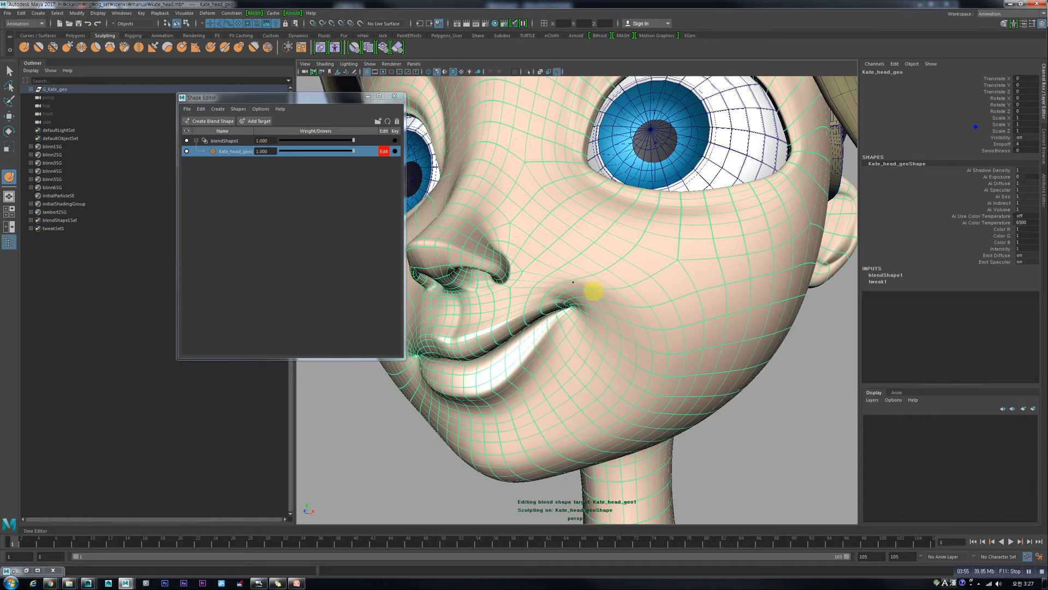
{"action": "key", "text": "f"}
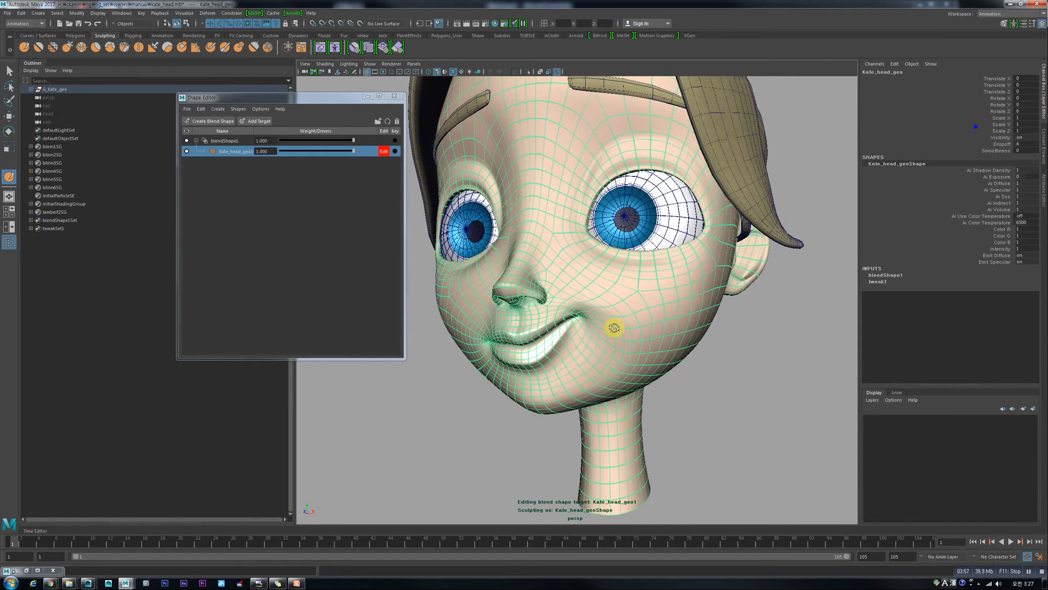
{"action": "mouse_move", "coordinate": [608, 336]}
{"action": "left_mouse_down"}
{"action": "mouse_move", "coordinate": [620, 382]}
{"action": "mouse_move", "coordinate": [613, 351]}
{"action": "mouse_move", "coordinate": [613, 378]}
{"action": "left_mouse_up"}
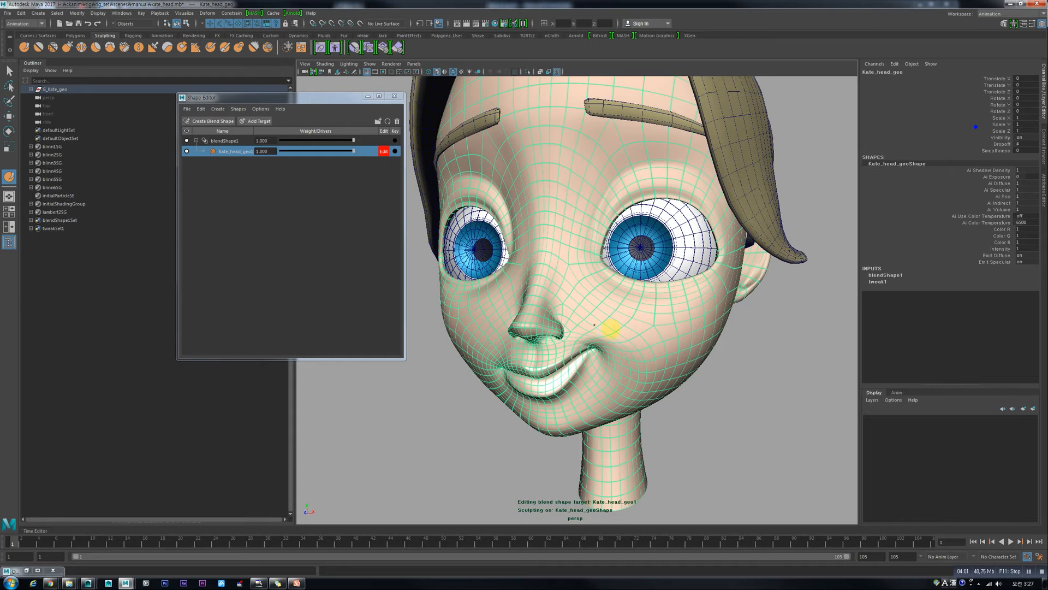
{"action": "left_click_drag", "start_coordinate": [620, 335], "coordinate": [601, 335], "text": "alt"}
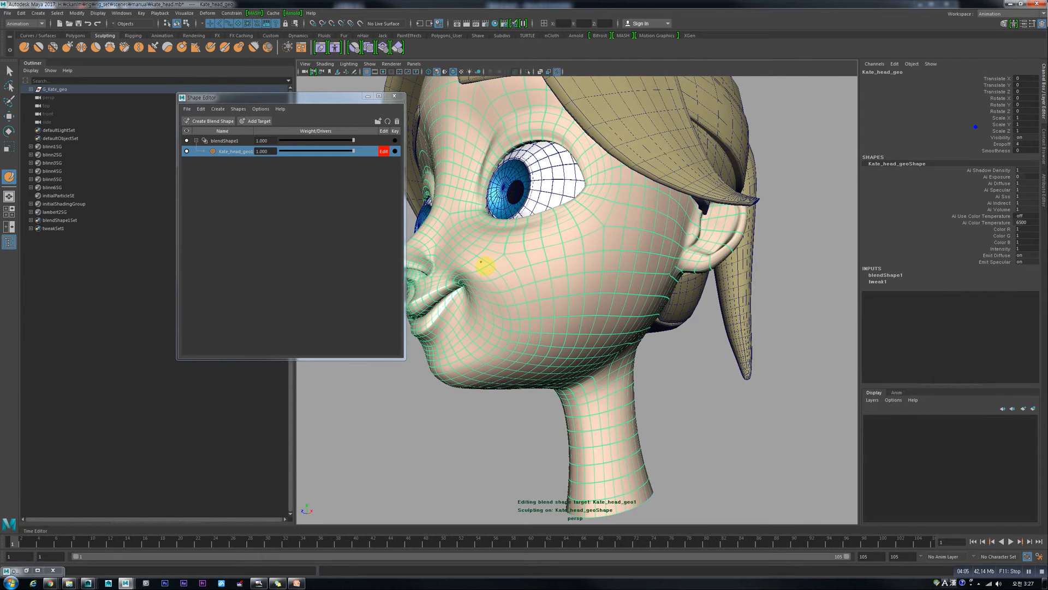
{"action": "scroll", "coordinate": [484, 274], "scroll_direction": "up", "scroll_amount": 2}
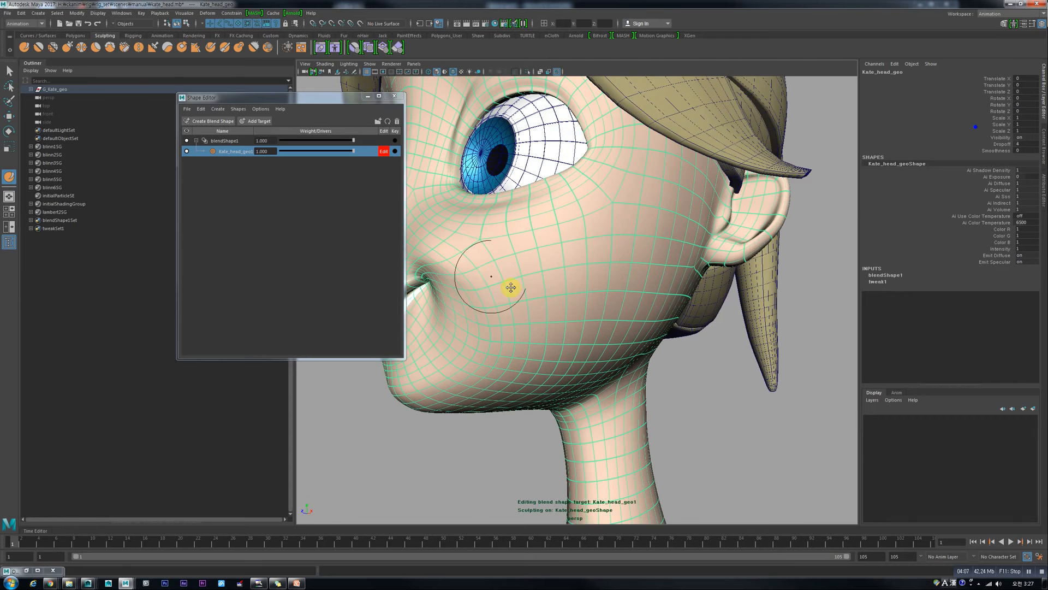
{"action": "left_click_drag", "start_coordinate": [510, 285], "coordinate": [533, 300], "text": "alt"}
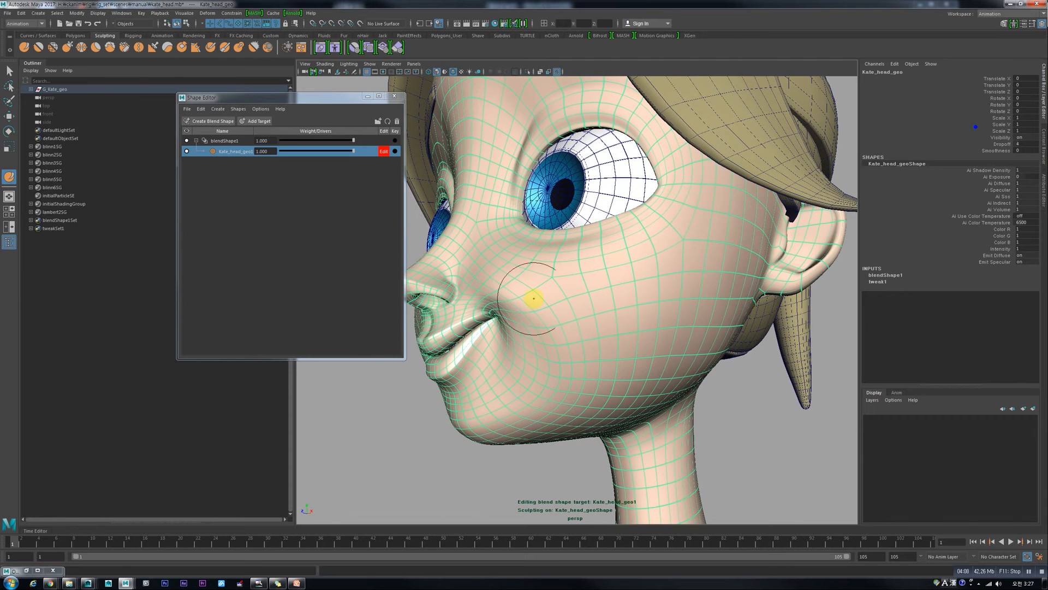
{"action": "double_click", "coordinate": [10, 180]}
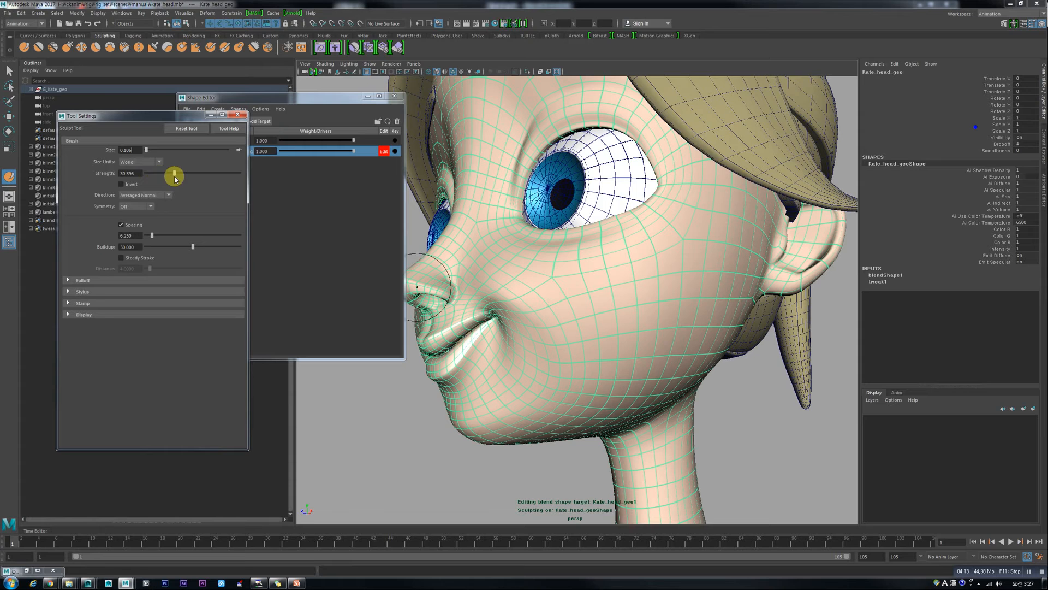
Step: Try sculpt strokes on the cheek, reducing the brush strength to about 12.3 between them, and undo the strokes
{"action": "mouse_move", "coordinate": [496, 280]}
{"action": "left_mouse_down"}
{"action": "mouse_move", "coordinate": [503, 290]}
{"action": "mouse_move", "coordinate": [653, 291]}
{"action": "left_mouse_up"}
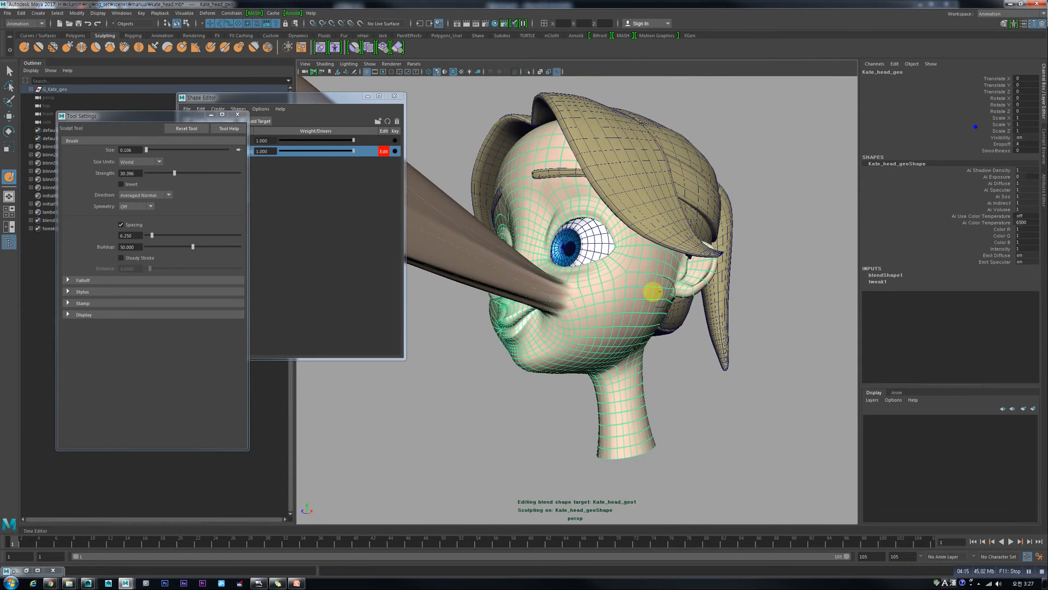
{"action": "key", "text": "ctrl+z"}
{"action": "key", "text": "ctrl+z"}
{"action": "left_click_drag", "start_coordinate": [174, 173], "coordinate": [156, 173]}
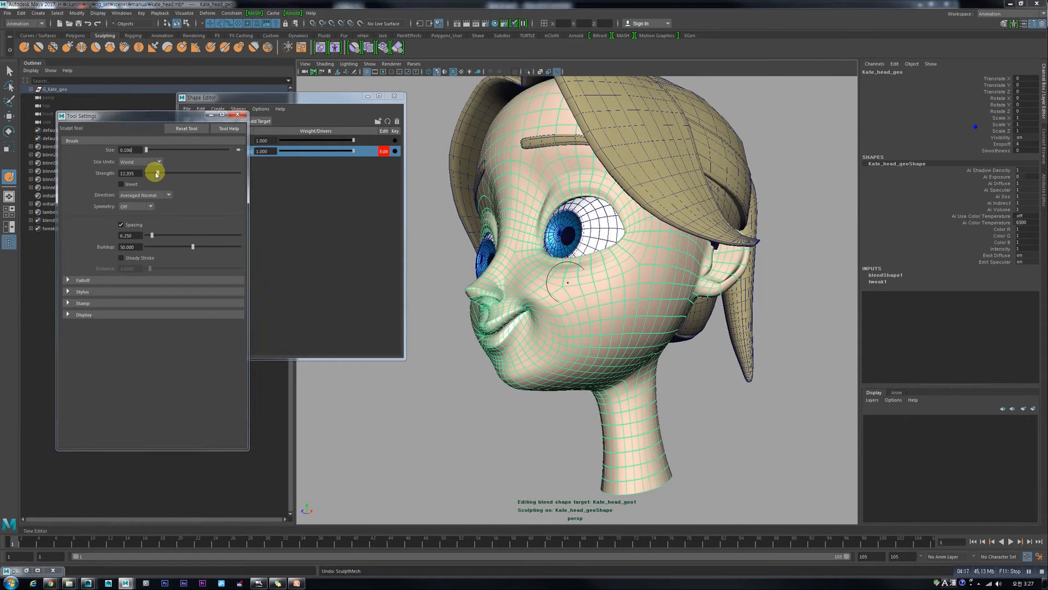
{"action": "left_click_drag", "start_coordinate": [464, 251], "coordinate": [494, 268]}
{"action": "key", "text": "ctrl+z"}
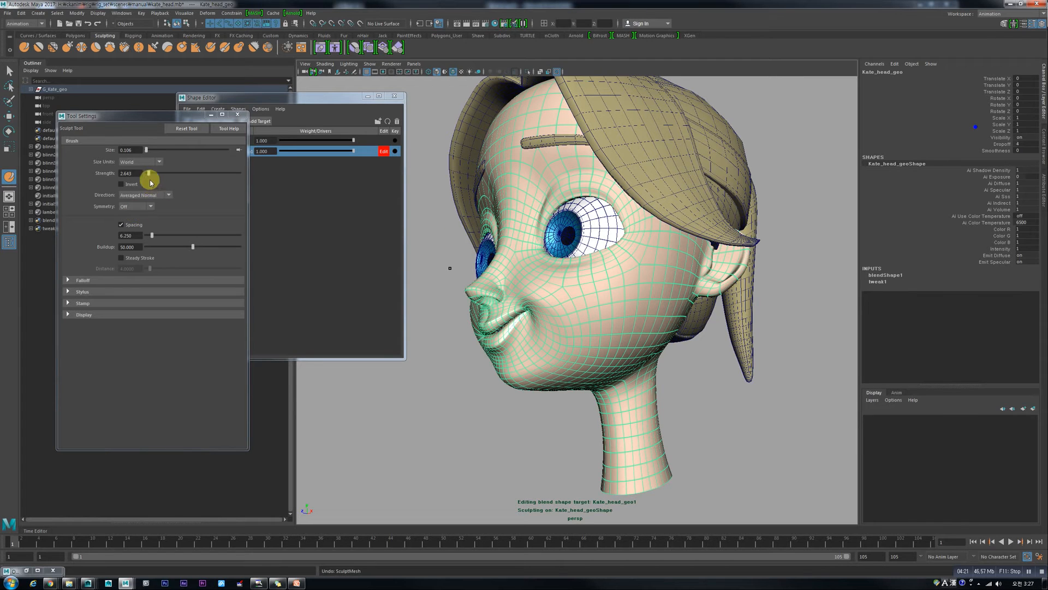
Step: Lower the Sculpt brush strength to 0.441, try another stroke on the cheek near the nose, and undo it
{"action": "left_click_drag", "start_coordinate": [151, 182], "coordinate": [146, 174]}
{"action": "left_click", "coordinate": [480, 241]}
{"action": "left_click", "coordinate": [147, 174]}
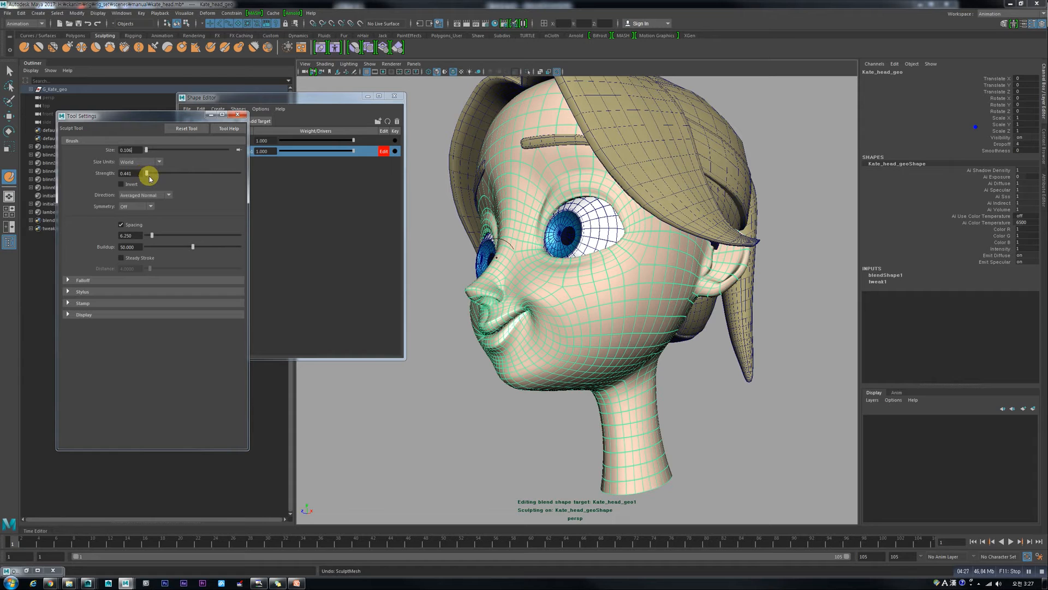
{"action": "left_click_drag", "start_coordinate": [525, 277], "coordinate": [544, 305]}
{"action": "key", "text": "ctrl+z"}
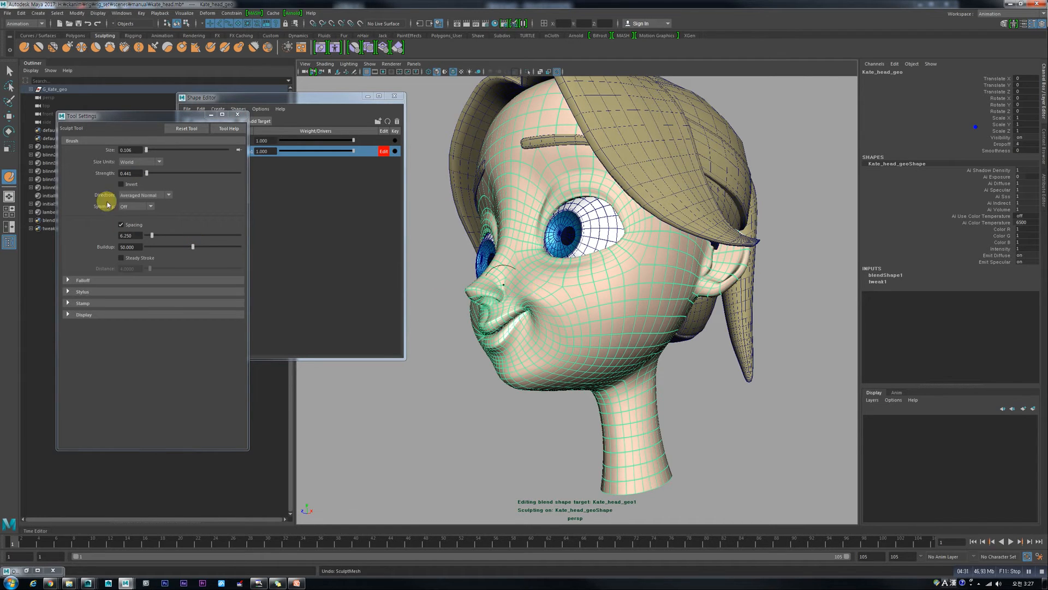
Step: Set the Sculpt brush strength to 0.1 and build up the cheek above the raised mouth corner
{"action": "left_click", "coordinate": [126, 173]}
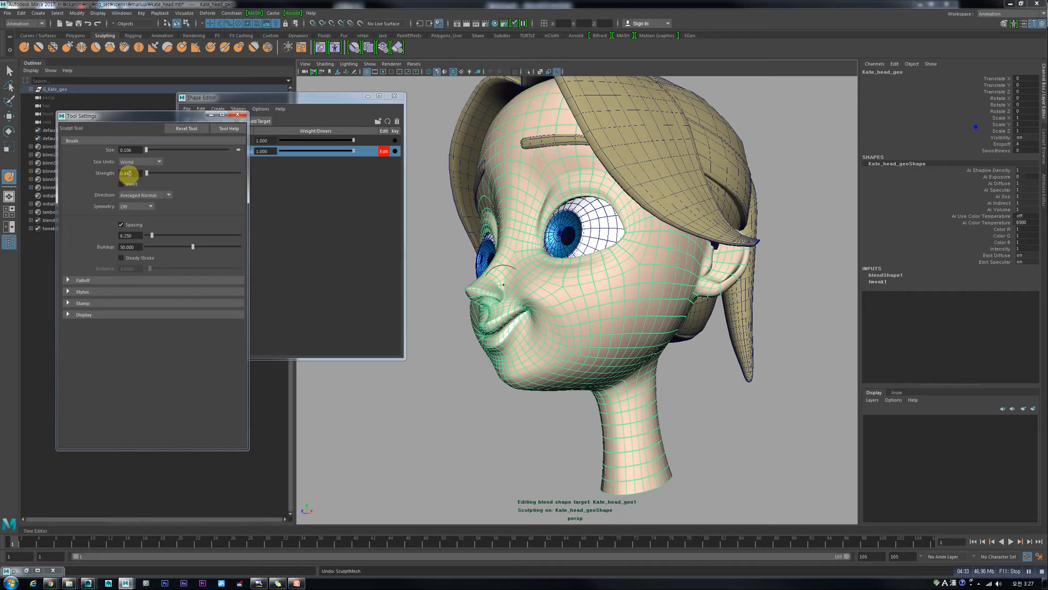
{"action": "type", "text": "0.1"}
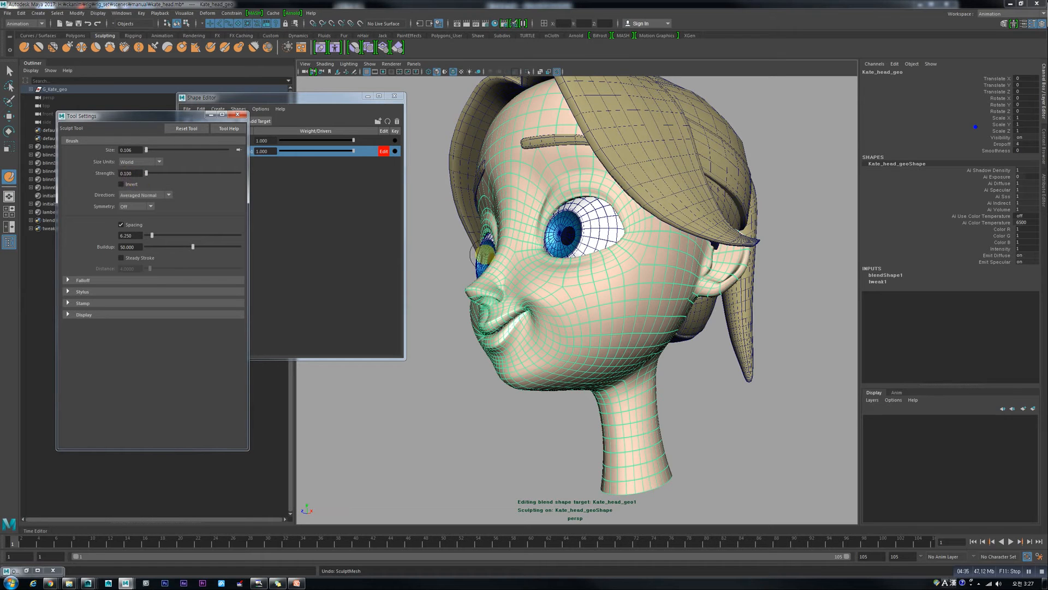
{"action": "left_click", "coordinate": [518, 286]}
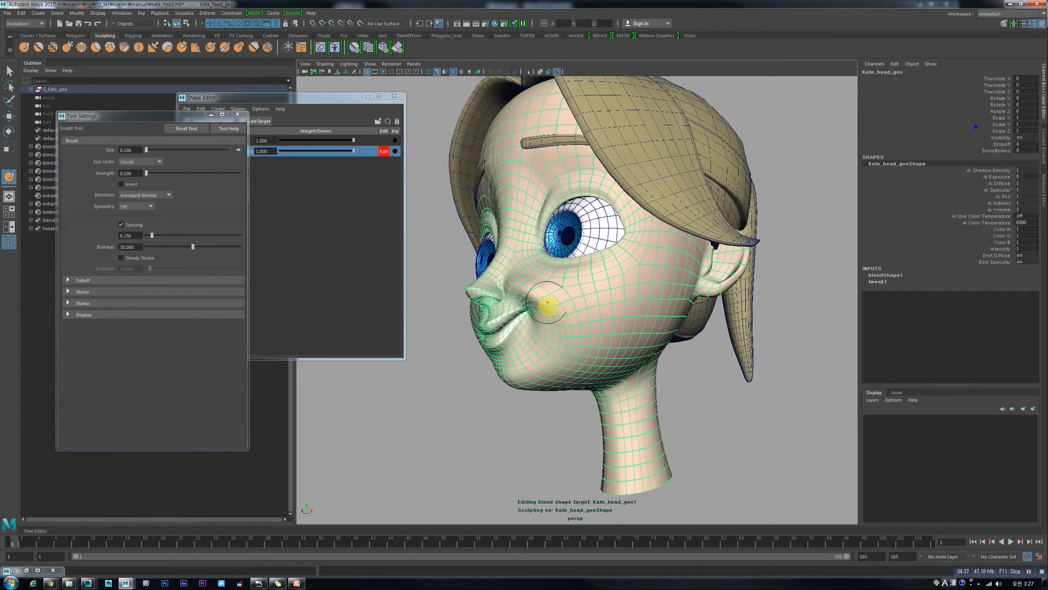
{"action": "left_click_drag", "start_coordinate": [508, 298], "coordinate": [509, 300]}
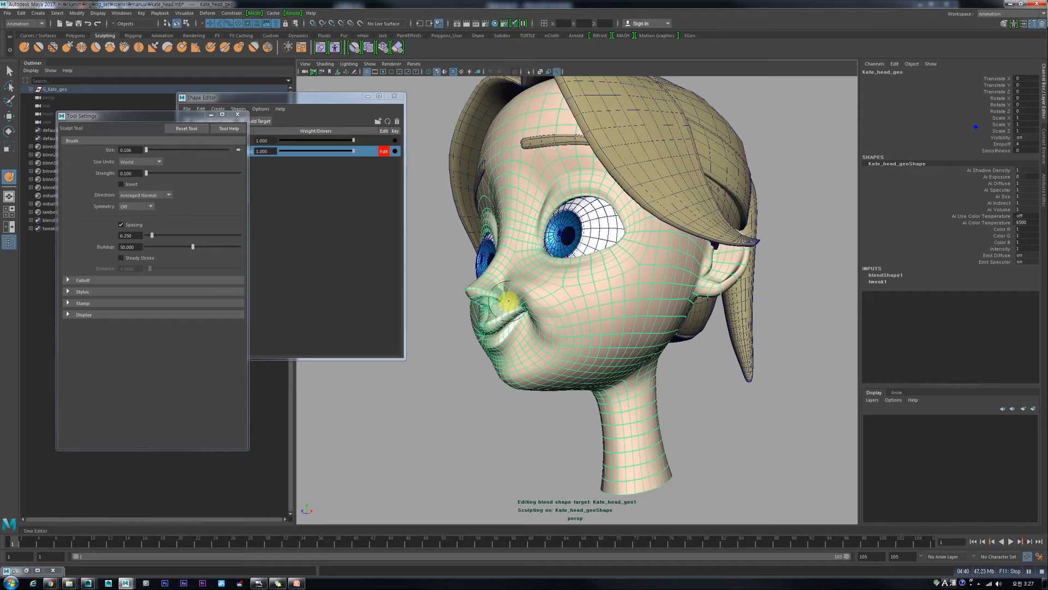
Step: Smooth the cheek above the raised mouth corner with the Smooth tool at a strength of about 28.2
{"action": "left_click", "coordinate": [37, 51]}
{"action": "scroll", "coordinate": [528, 309], "scroll_direction": "up", "scroll_amount": 5}
{"action": "left_click_drag", "start_coordinate": [528, 308], "coordinate": [507, 295], "text": "alt"}
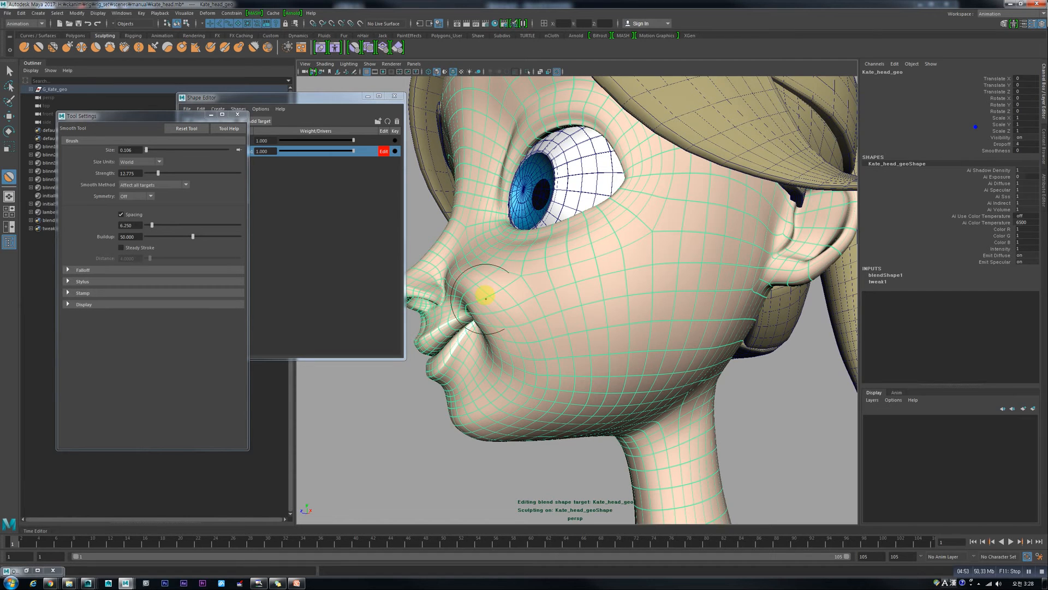
{"action": "left_click_drag", "start_coordinate": [157, 173], "coordinate": [173, 173]}
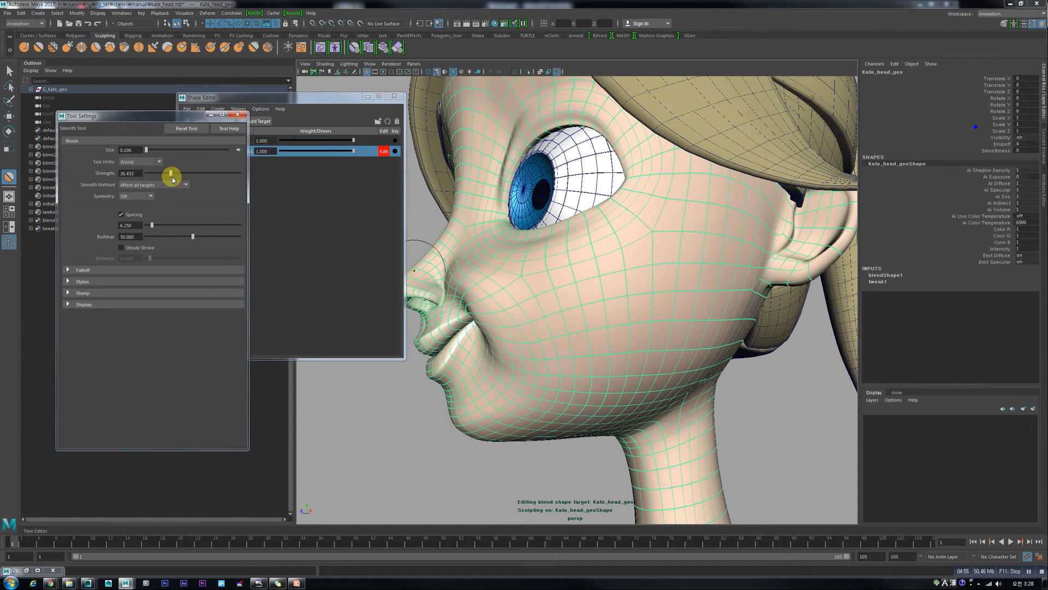
{"action": "left_click_drag", "start_coordinate": [456, 269], "coordinate": [492, 272]}
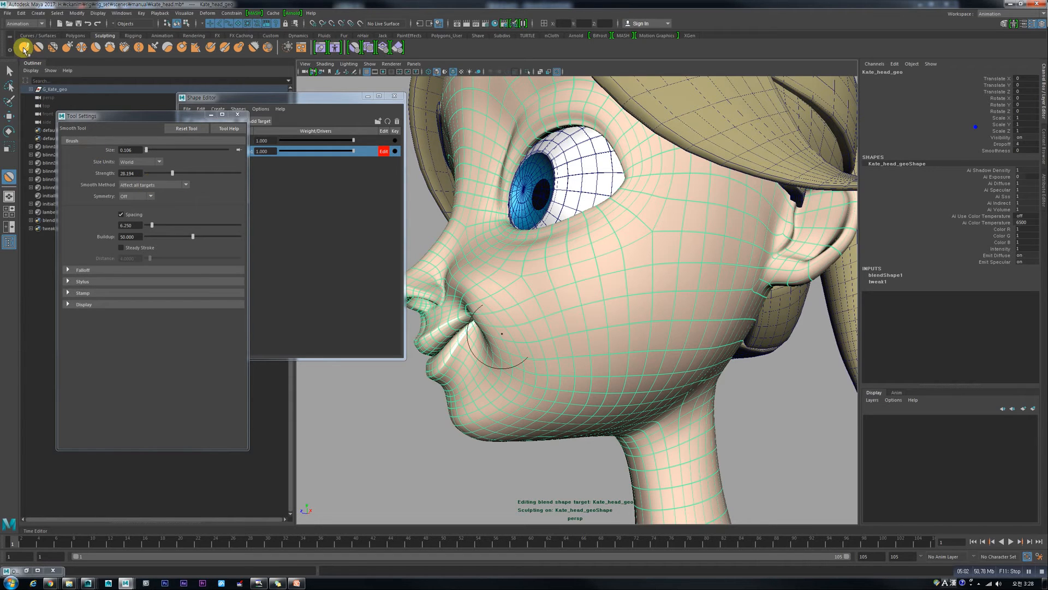
Step: Return to the Sculpt tool and add more volume to the cheek around the raised mouth corner
{"action": "left_click", "coordinate": [40, 47]}
{"action": "left_click", "coordinate": [501, 286]}
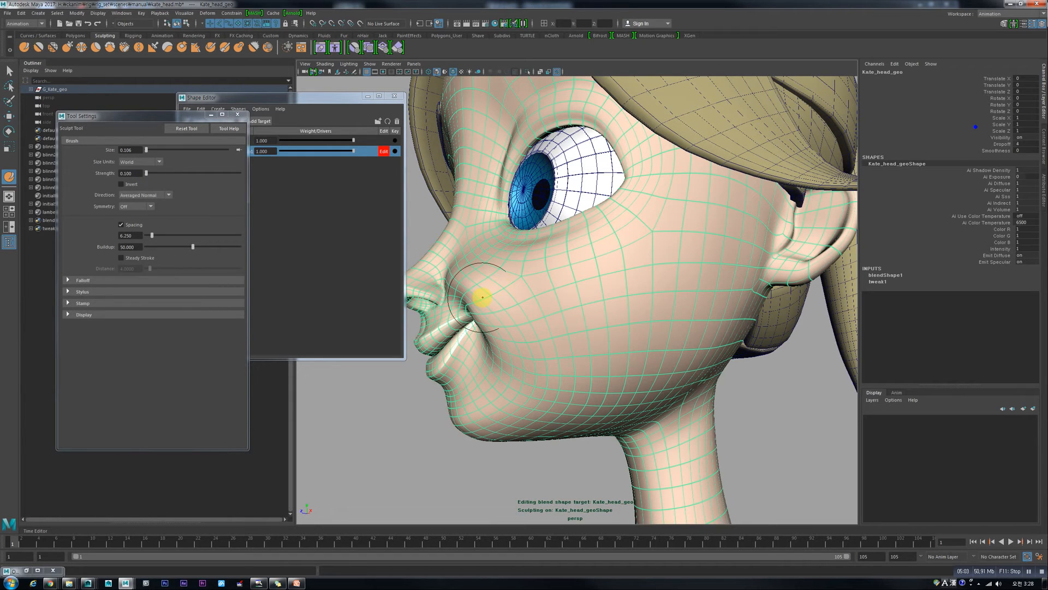
{"action": "mouse_move", "coordinate": [482, 297]}
{"action": "left_mouse_down"}
{"action": "mouse_move", "coordinate": [478, 283]}
{"action": "mouse_move", "coordinate": [506, 328]}
{"action": "left_mouse_up"}
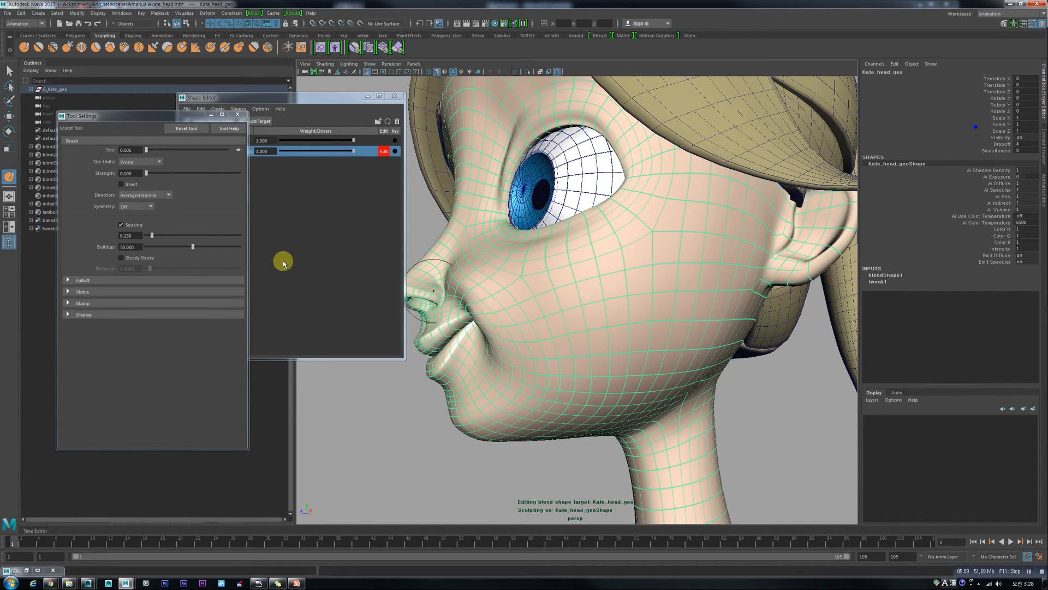
Step: Even out the mesh around the mouth corner and smile fold with the Relax tool, raising its strength to about 25.9
{"action": "left_click", "coordinate": [53, 48]}
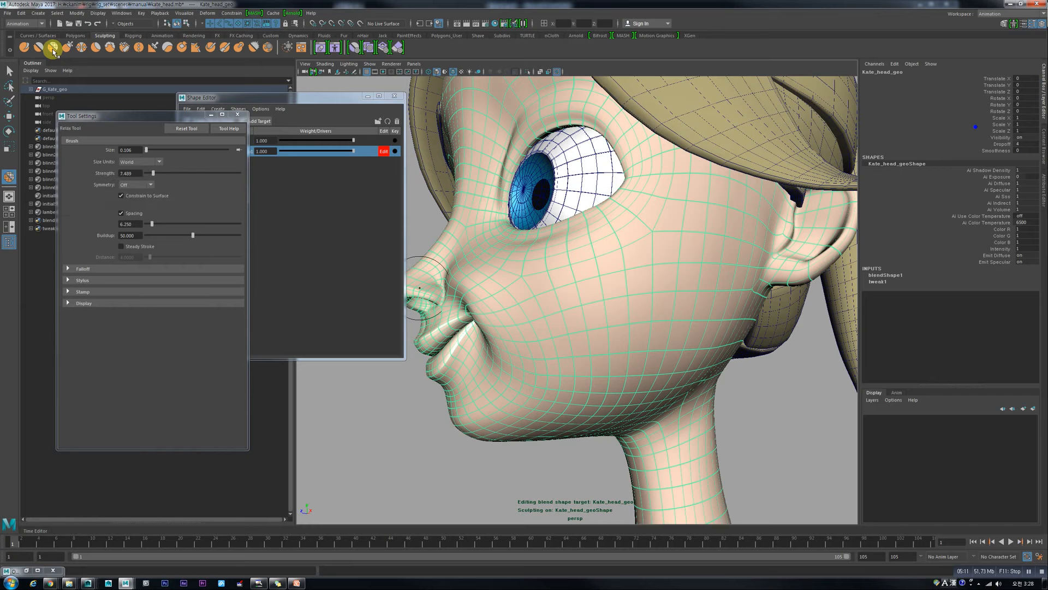
{"action": "mouse_move", "coordinate": [502, 351]}
{"action": "left_mouse_down"}
{"action": "mouse_move", "coordinate": [437, 295]}
{"action": "mouse_move", "coordinate": [494, 295]}
{"action": "mouse_move", "coordinate": [452, 303]}
{"action": "left_mouse_up"}
{"action": "left_click_drag", "start_coordinate": [156, 174], "coordinate": [170, 174]}
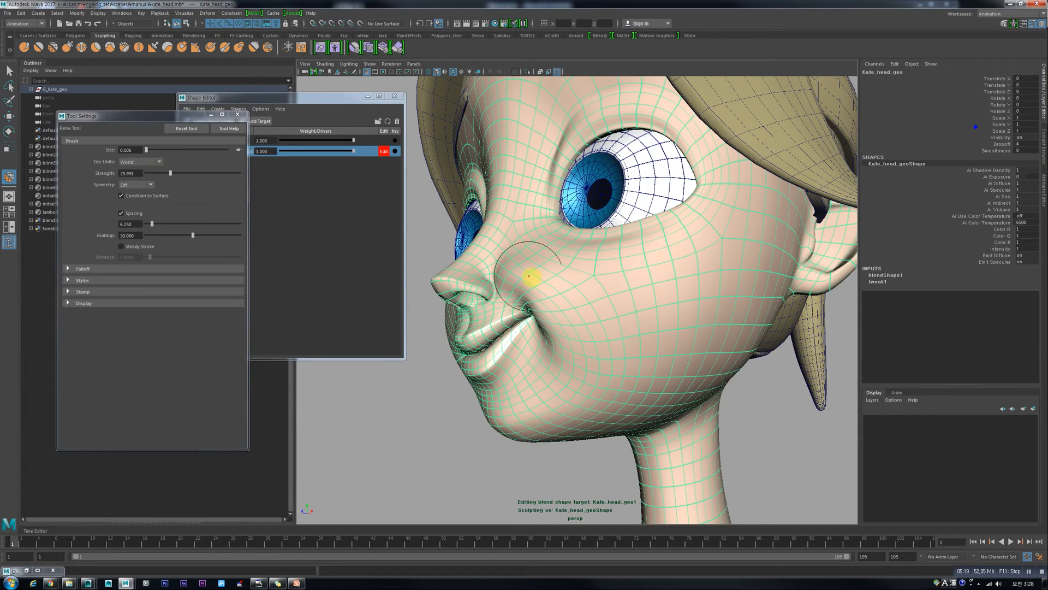
{"action": "mouse_move", "coordinate": [568, 355]}
{"action": "left_mouse_down"}
{"action": "mouse_move", "coordinate": [561, 322]}
{"action": "mouse_move", "coordinate": [568, 370]}
{"action": "mouse_move", "coordinate": [534, 269]}
{"action": "left_mouse_up"}
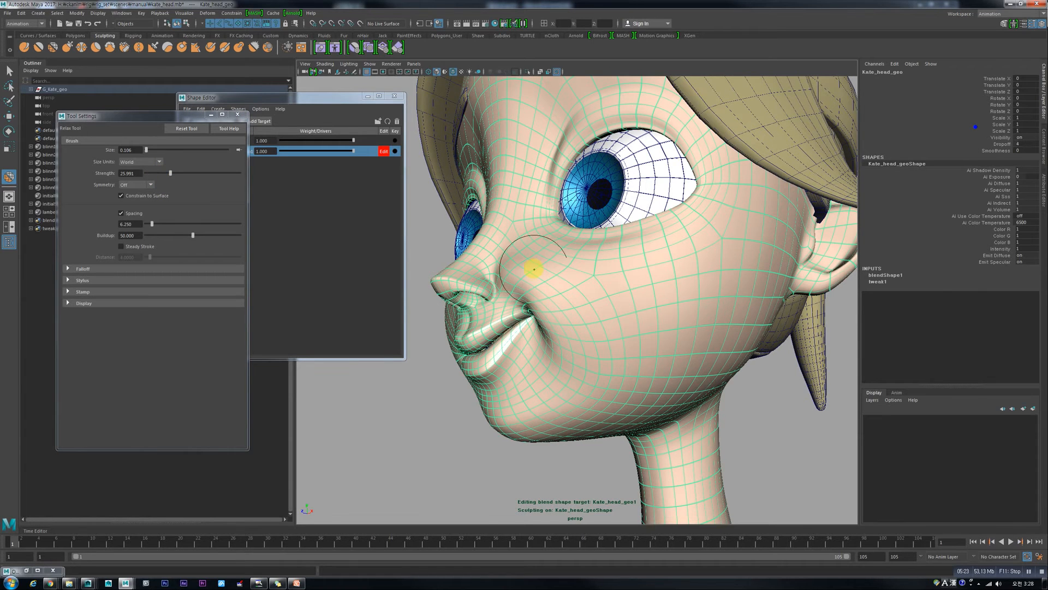
{"action": "mouse_move", "coordinate": [627, 197]}
{"action": "left_mouse_down", "text": "alt"}
{"action": "mouse_move", "coordinate": [585, 257]}
{"action": "mouse_move", "coordinate": [601, 266]}
{"action": "mouse_move", "coordinate": [580, 262]}
{"action": "left_mouse_up", "text": "alt"}
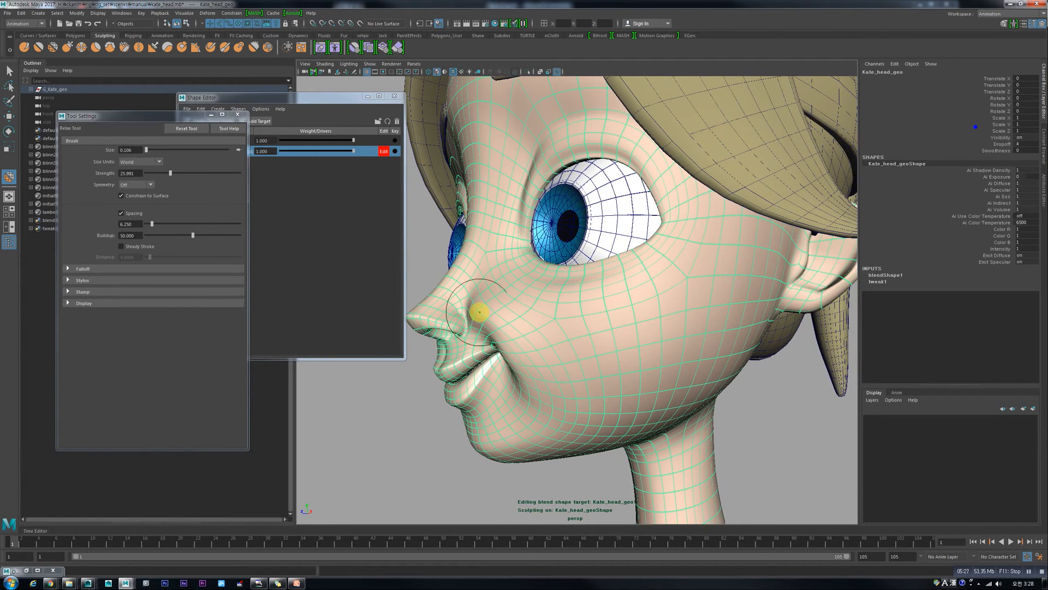
{"action": "scroll", "coordinate": [480, 307], "scroll_direction": "up", "scroll_amount": 4}
{"action": "scroll", "coordinate": [559, 315], "scroll_direction": "down", "scroll_amount": 5}
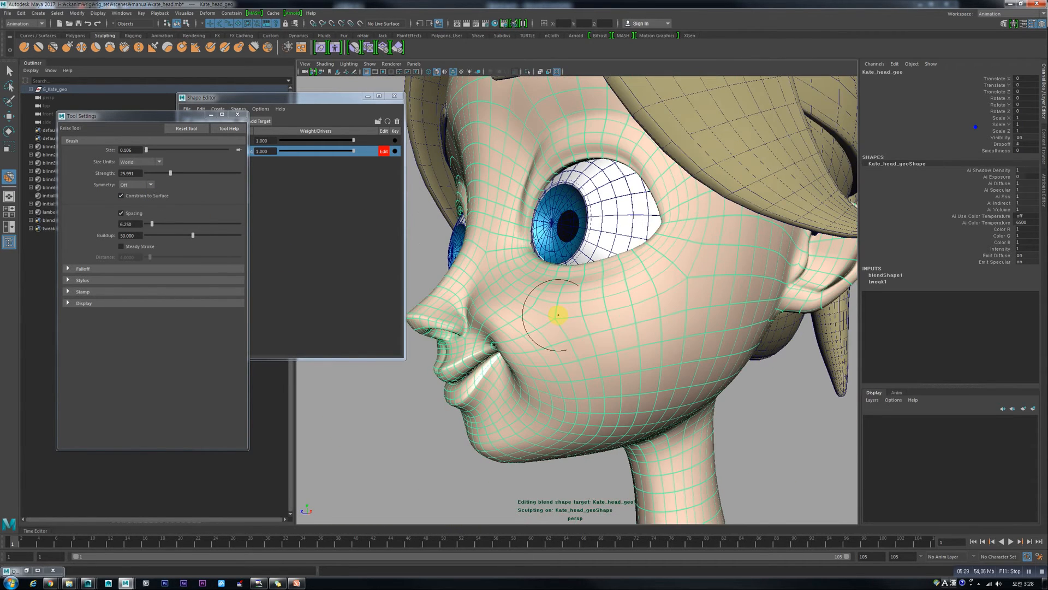
{"action": "key", "text": "1"}
{"action": "key", "text": "3"}
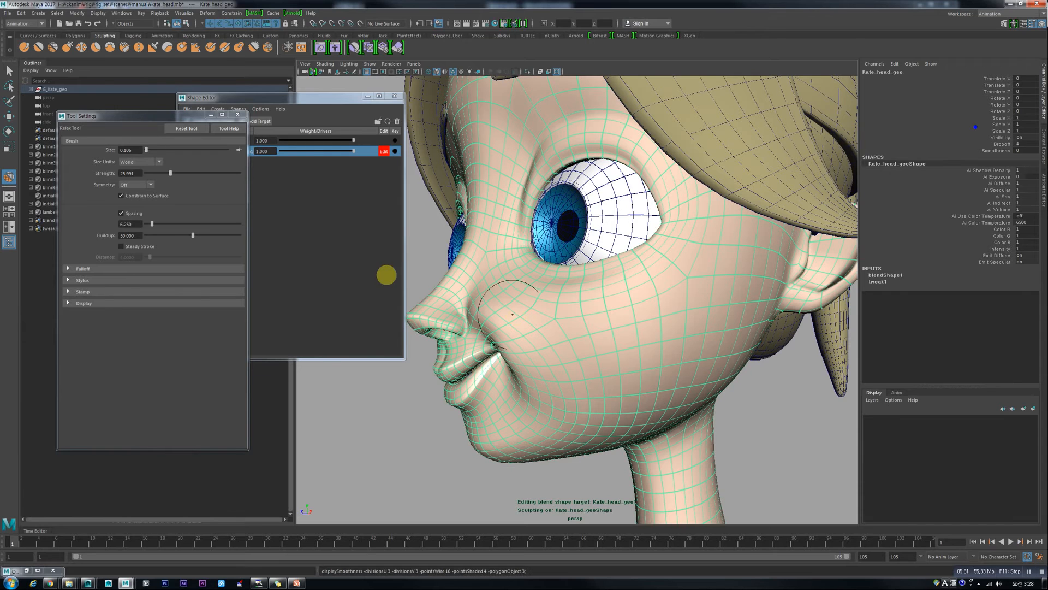
Step: Pull the smile fold beside the nose slightly back toward the cheek with the Grab tool
{"action": "left_click", "coordinate": [66, 48]}
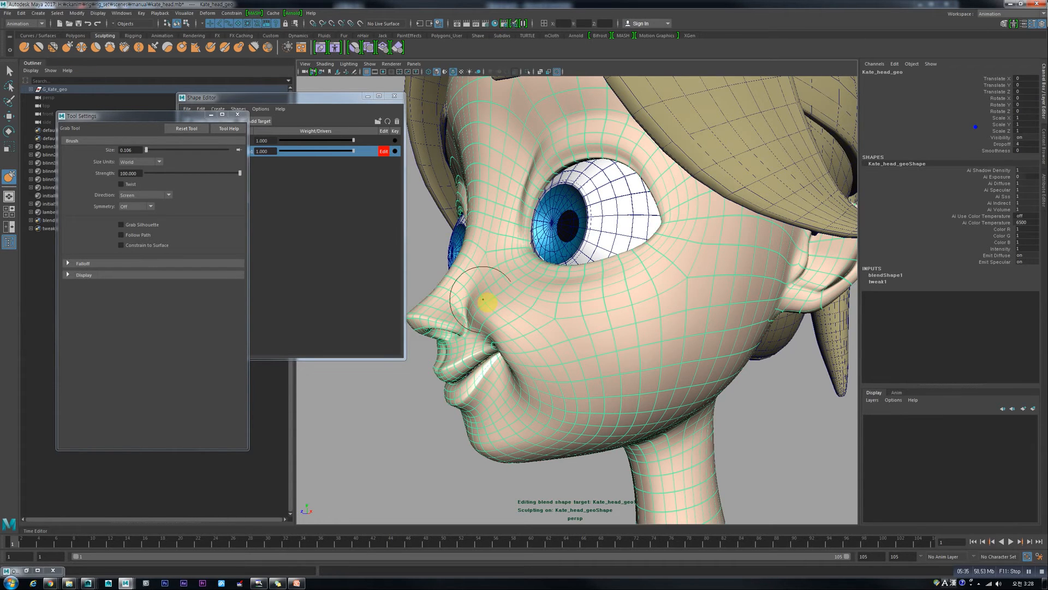
{"action": "mouse_move", "coordinate": [489, 316]}
{"action": "left_mouse_down"}
{"action": "mouse_move", "coordinate": [488, 285]}
{"action": "mouse_move", "coordinate": [488, 311]}
{"action": "mouse_move", "coordinate": [488, 286]}
{"action": "mouse_move", "coordinate": [489, 311]}
{"action": "mouse_move", "coordinate": [489, 286]}
{"action": "mouse_move", "coordinate": [487, 304]}
{"action": "mouse_move", "coordinate": [510, 317]}
{"action": "left_mouse_up"}
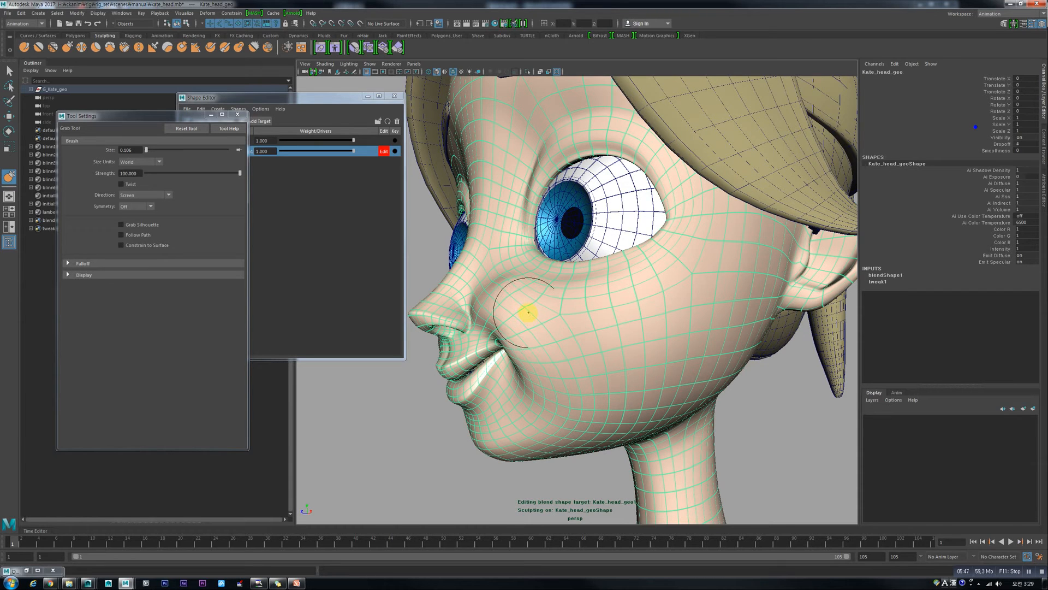
Step: Pull the cheek beside the smile fold outward with the Grab tool and leave the brush to check the face from the front
{"action": "mouse_move", "coordinate": [528, 312]}
{"action": "left_mouse_down"}
{"action": "mouse_move", "coordinate": [516, 312]}
{"action": "mouse_move", "coordinate": [585, 313]}
{"action": "left_mouse_up"}
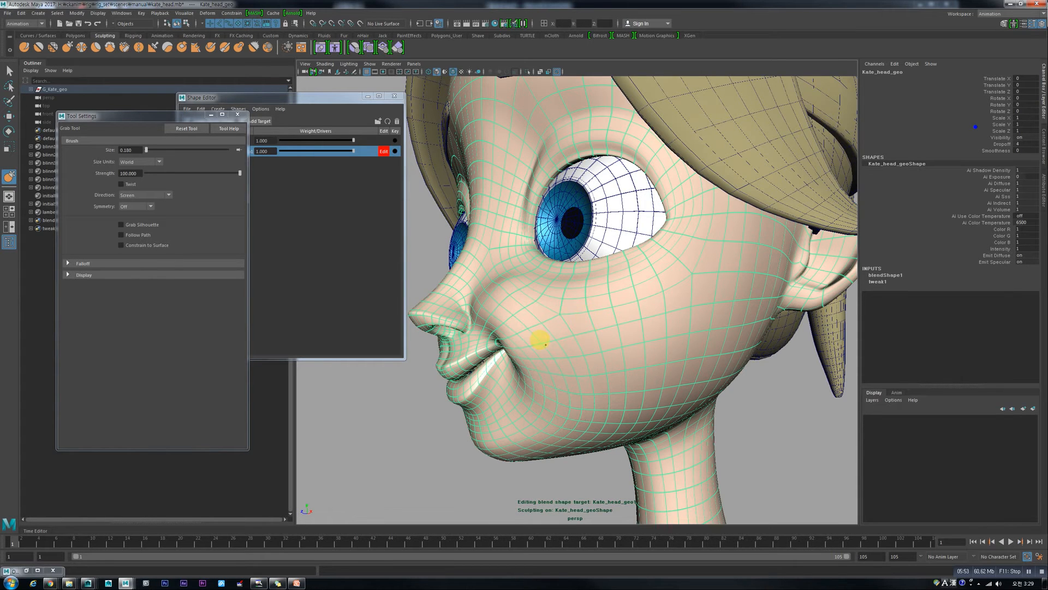
{"action": "left_click_drag", "start_coordinate": [543, 398], "coordinate": [660, 356], "text": "alt"}
{"action": "key", "text": "w"}
{"action": "scroll", "coordinate": [648, 339], "scroll_direction": "up", "scroll_amount": 3}
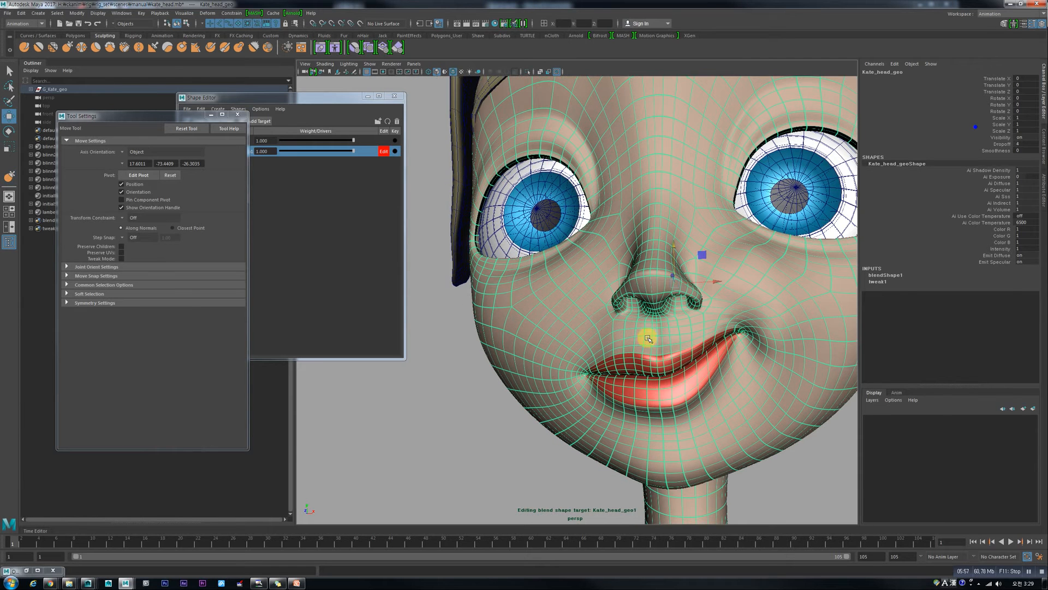
Step: Return to the Grab tool and refine the raised mouth corner and cheek at a brush size of about 0.105
{"action": "left_click", "coordinate": [36, 49]}
{"action": "mouse_move", "coordinate": [643, 328]}
{"action": "left_mouse_down", "text": "alt"}
{"action": "mouse_move", "coordinate": [613, 328]}
{"action": "mouse_move", "coordinate": [649, 329]}
{"action": "left_mouse_up", "text": "alt"}
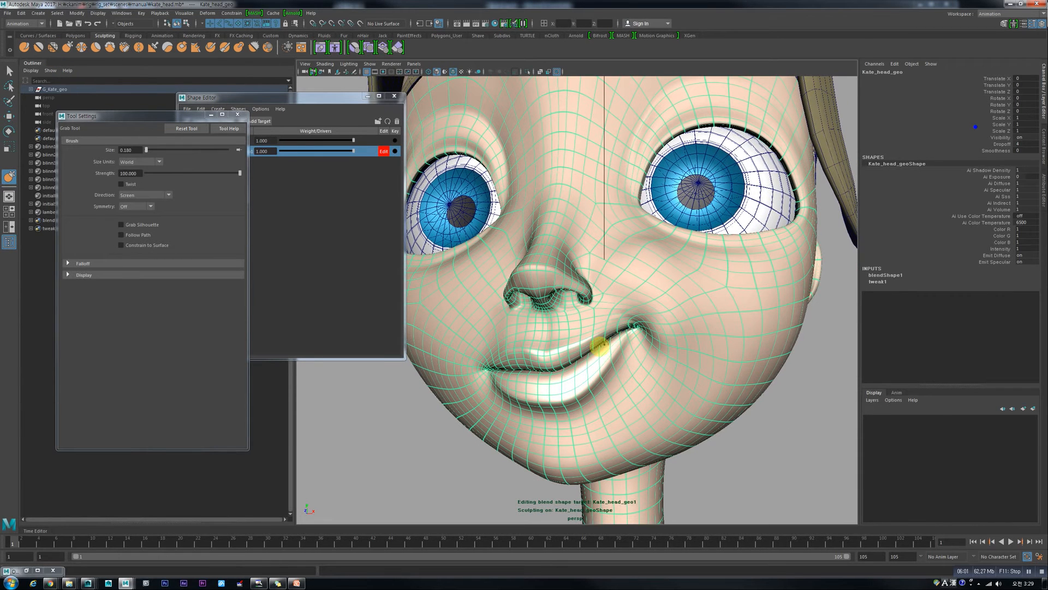
{"action": "mouse_move", "coordinate": [629, 343]}
{"action": "left_mouse_down"}
{"action": "mouse_move", "coordinate": [609, 366]}
{"action": "mouse_move", "coordinate": [604, 345]}
{"action": "left_mouse_up"}
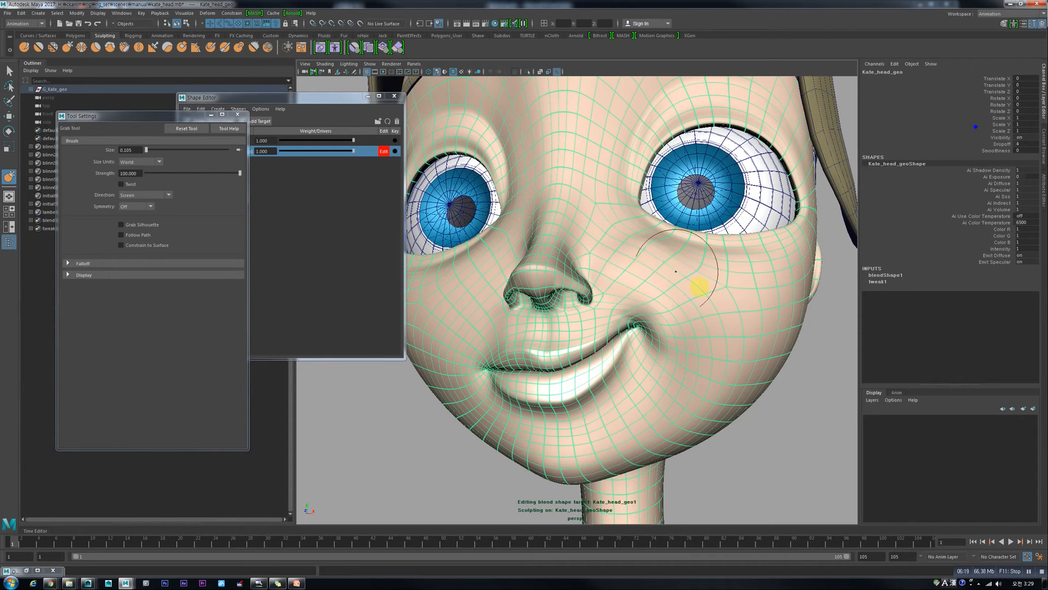
{"action": "scroll", "coordinate": [666, 356], "scroll_direction": "down", "scroll_amount": 3}
{"action": "left_click_drag", "start_coordinate": [667, 355], "coordinate": [503, 328], "text": "alt"}
{"action": "scroll", "coordinate": [523, 330], "scroll_direction": "up", "scroll_amount": 3}
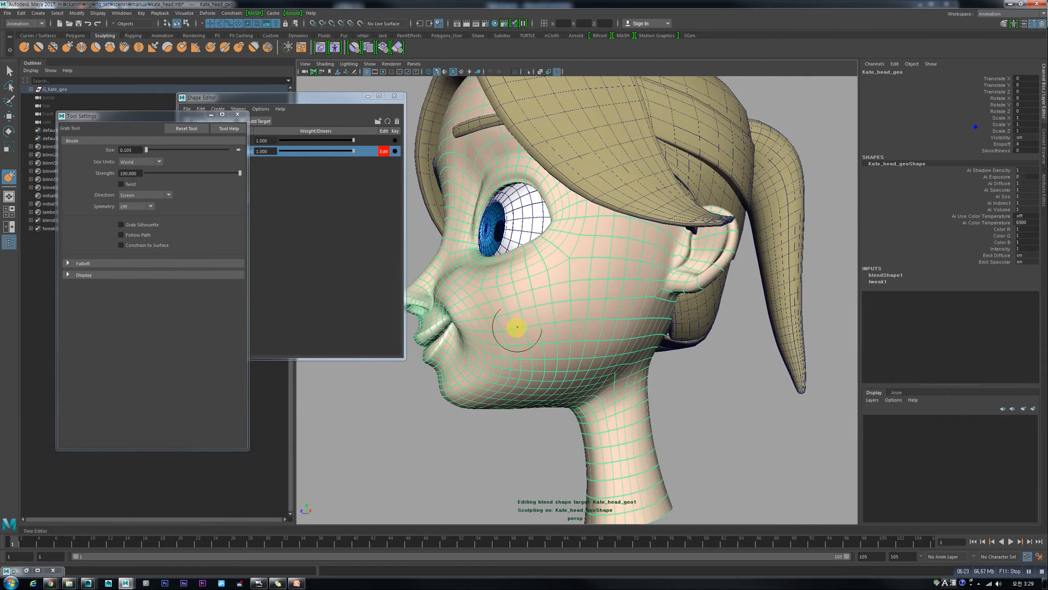
Step: Deselect the head, turn off editing for the smile target, and preview the smile by varying its weight
{"action": "key", "text": "w"}
{"action": "scroll", "coordinate": [502, 328], "scroll_direction": "up", "scroll_amount": 3}
{"action": "scroll", "coordinate": [514, 328], "scroll_direction": "down", "scroll_amount": 2}
{"action": "middle_click_drag", "start_coordinate": [515, 328], "coordinate": [676, 329], "text": "alt"}
{"action": "left_click", "coordinate": [474, 368]}
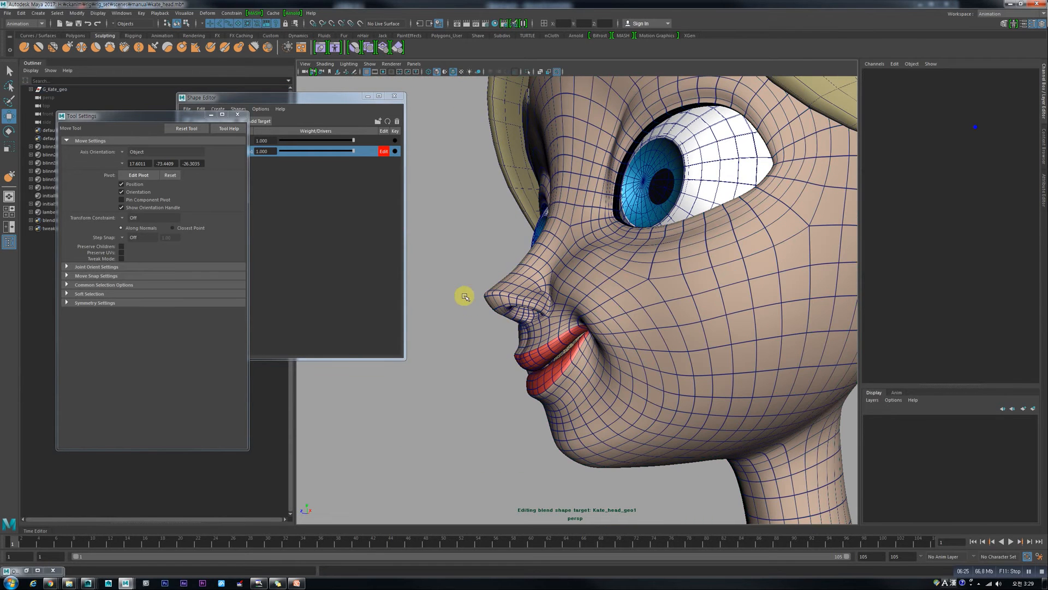
{"action": "left_click", "coordinate": [387, 152]}
{"action": "left_click_drag", "start_coordinate": [352, 151], "coordinate": [335, 175]}
{"action": "left_click_drag", "start_coordinate": [654, 301], "coordinate": [711, 275], "text": "alt"}
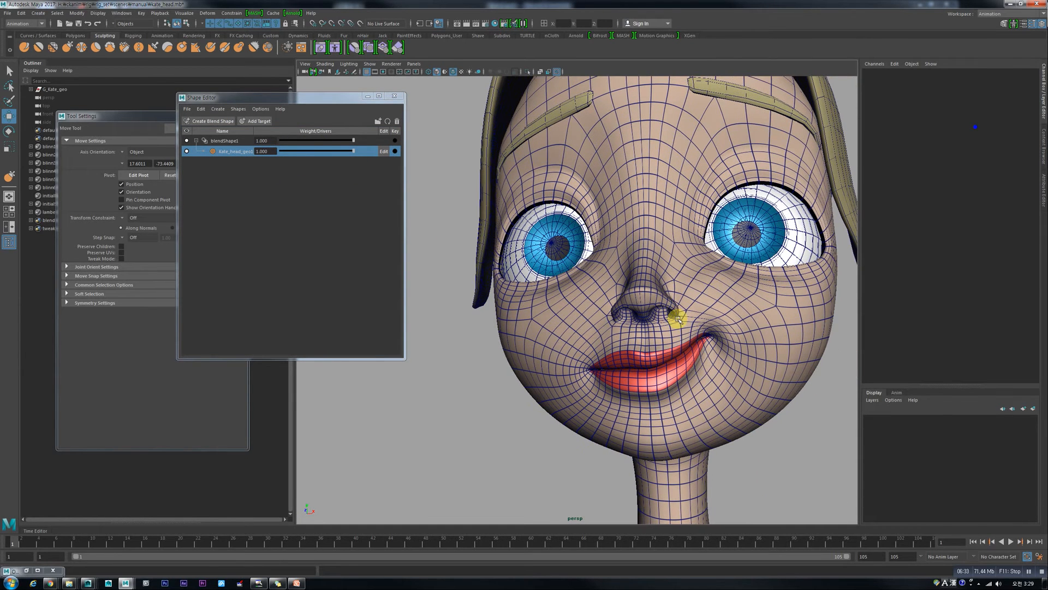
Step: Add a second blend shape target for Kate's head and set the first target's weight to 0
{"action": "left_click", "coordinate": [677, 319]}
{"action": "left_click", "coordinate": [255, 121]}
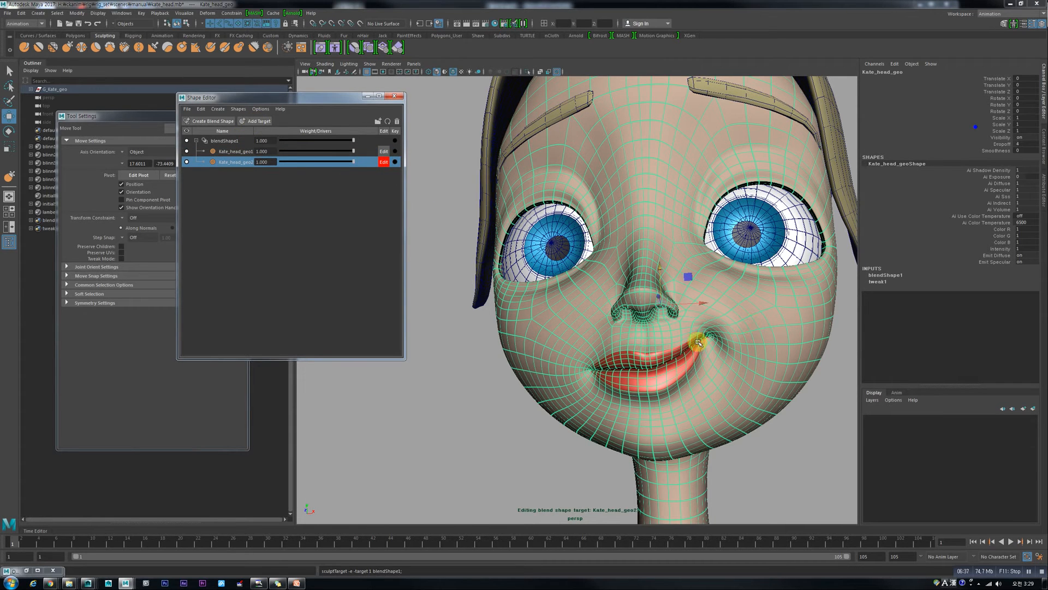
{"action": "left_click_drag", "start_coordinate": [354, 151], "coordinate": [281, 153]}
Step: Select the mouth-corner vertex with soft selection in the unsmoothed display and pull it outward to widen the lips
{"action": "left_click_drag", "start_coordinate": [784, 347], "coordinate": [655, 359], "text": "alt"}
{"action": "right_click_drag", "start_coordinate": [656, 359], "coordinate": [640, 360]}
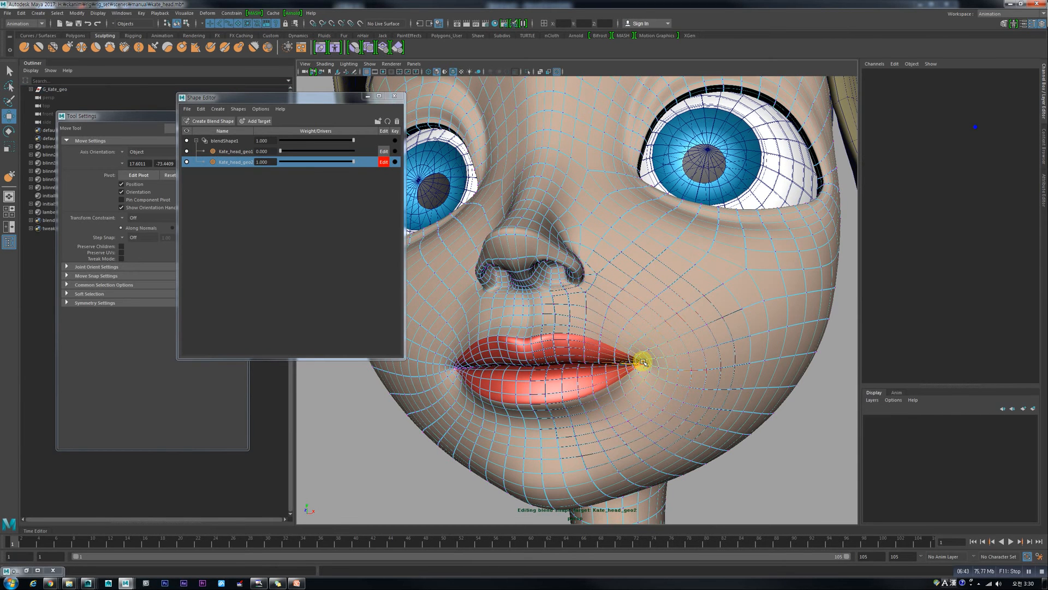
{"action": "left_click", "coordinate": [642, 362]}
{"action": "key", "text": "1"}
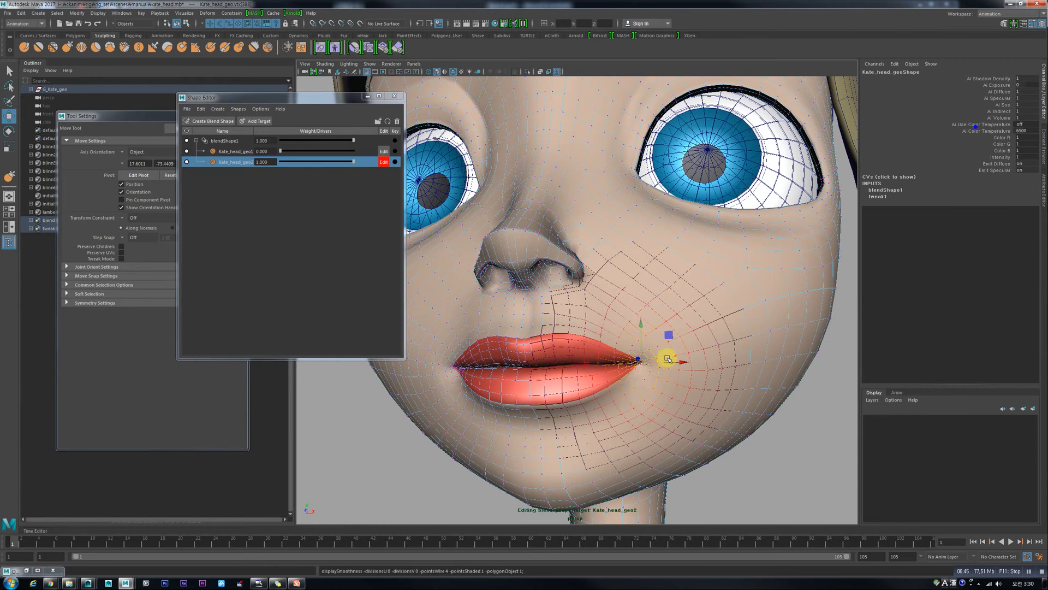
{"action": "left_click_drag", "start_coordinate": [657, 362], "coordinate": [638, 388]}
{"action": "scroll", "coordinate": [677, 370], "scroll_direction": "down", "scroll_amount": 3}
{"action": "scroll", "coordinate": [595, 409], "scroll_direction": "up", "scroll_amount": 3}
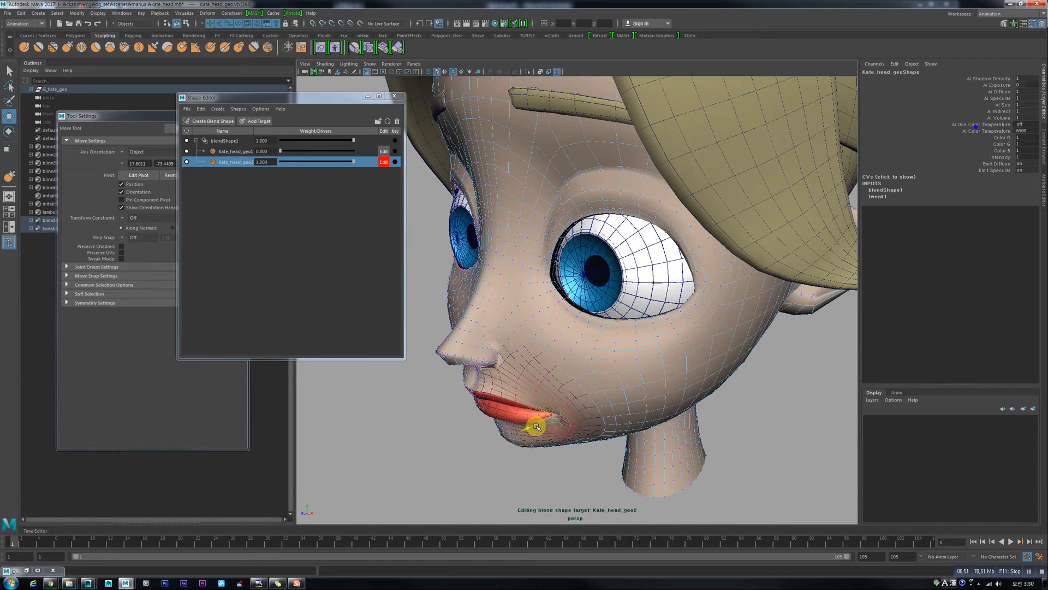
{"action": "left_click_drag", "start_coordinate": [580, 402], "coordinate": [666, 420], "text": "alt"}
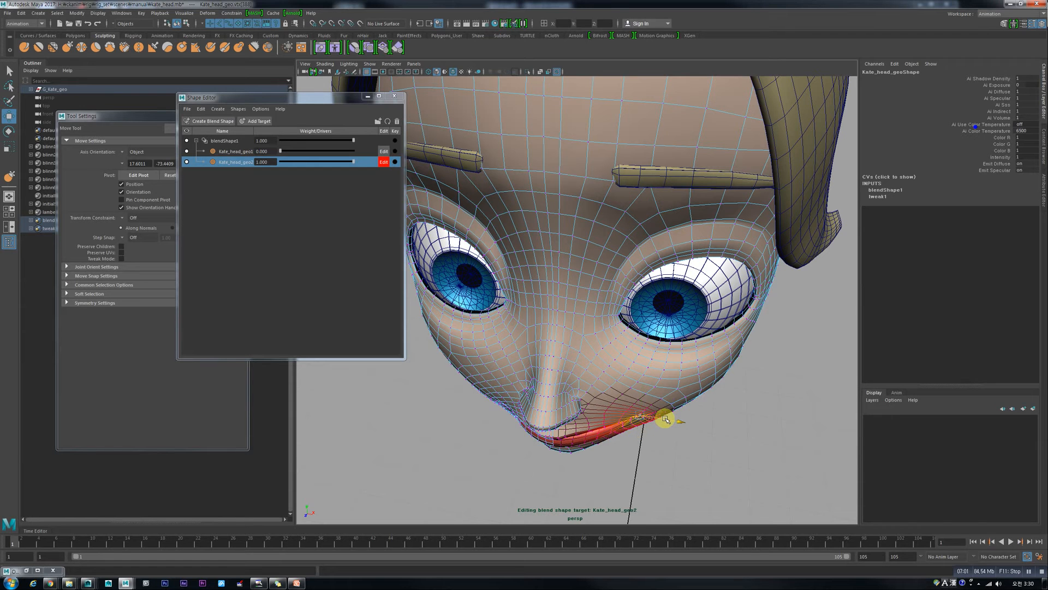
Step: Return to object mode with Kate's whole head selected and framed
{"action": "left_click", "coordinate": [685, 377]}
{"action": "right_click_drag", "start_coordinate": [701, 345], "coordinate": [730, 334]}
{"action": "key", "text": "f"}
{"action": "scroll", "coordinate": [565, 339], "scroll_direction": "up", "scroll_amount": 3}
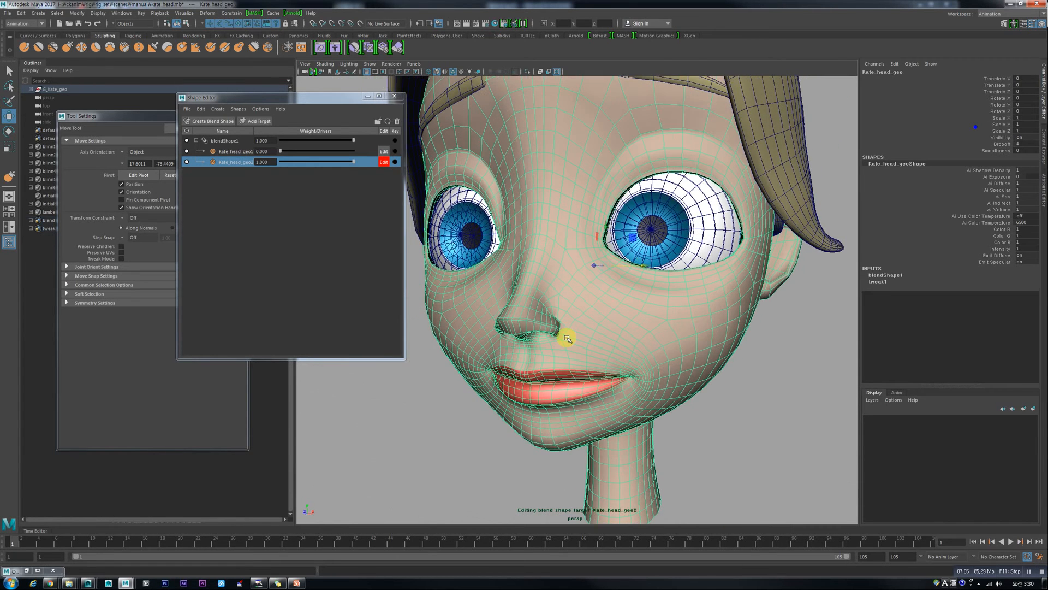
Step: Try building up volume around the widened mouth corner with the Sculpt tool at a strength of 0.1
{"action": "key", "text": "y"}
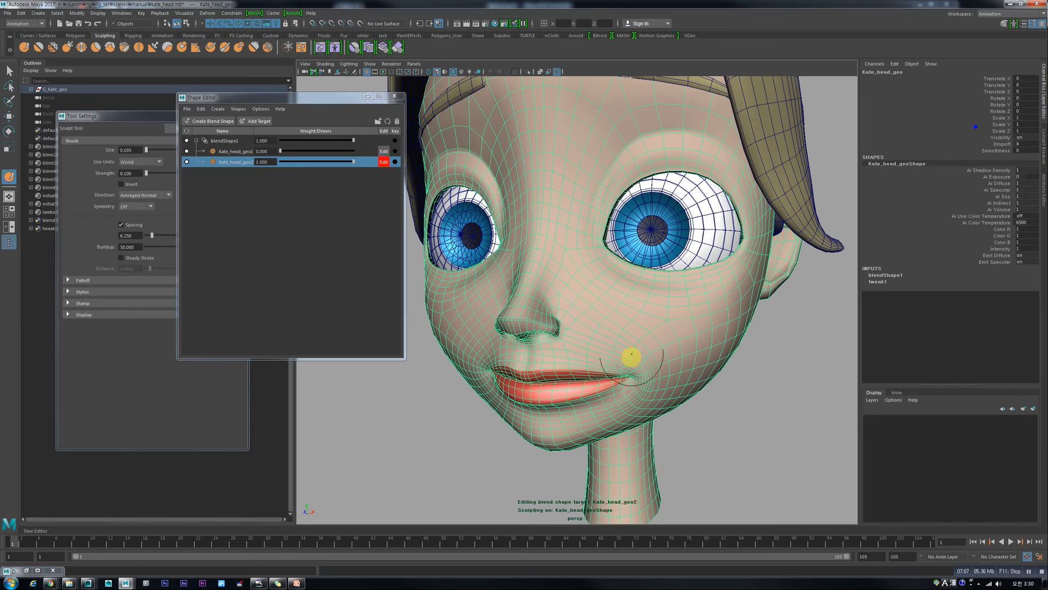
{"action": "scroll", "coordinate": [657, 363], "scroll_direction": "up", "scroll_amount": 4}
{"action": "left_click_drag", "start_coordinate": [656, 381], "coordinate": [646, 375], "text": "alt"}
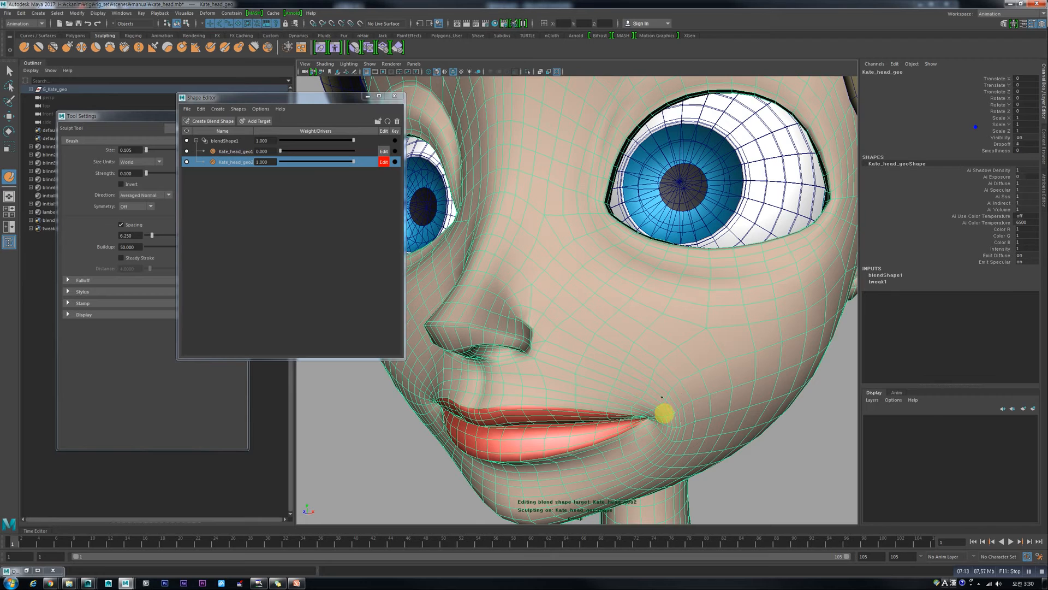
{"action": "left_click_drag", "start_coordinate": [662, 411], "coordinate": [662, 440]}
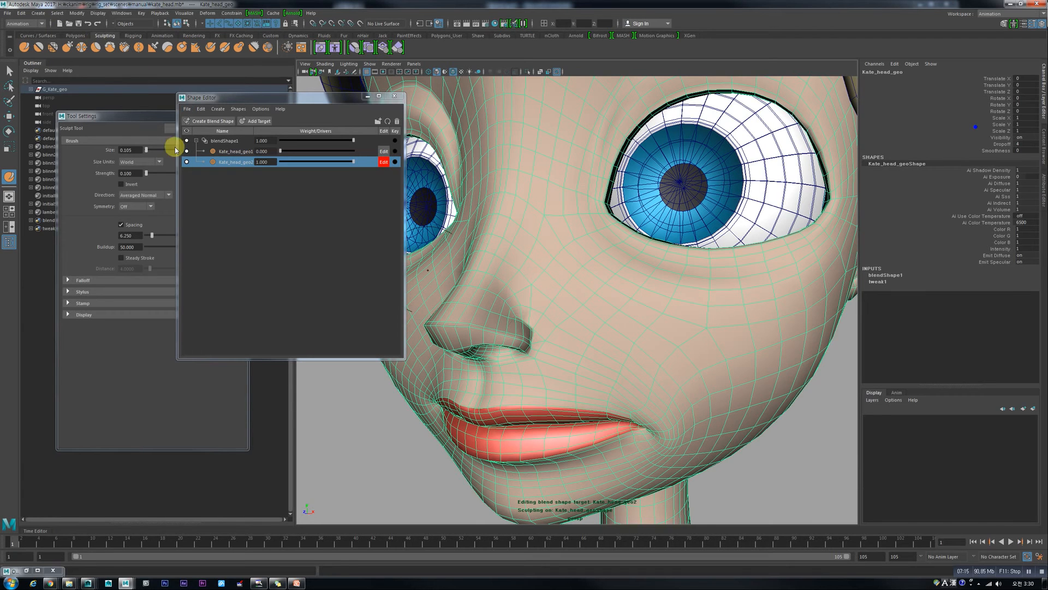
Step: Raise the Sculpt tool's strength to 0.2, try a stroke above the mouth corner, and undo it
{"action": "left_click", "coordinate": [82, 115]}
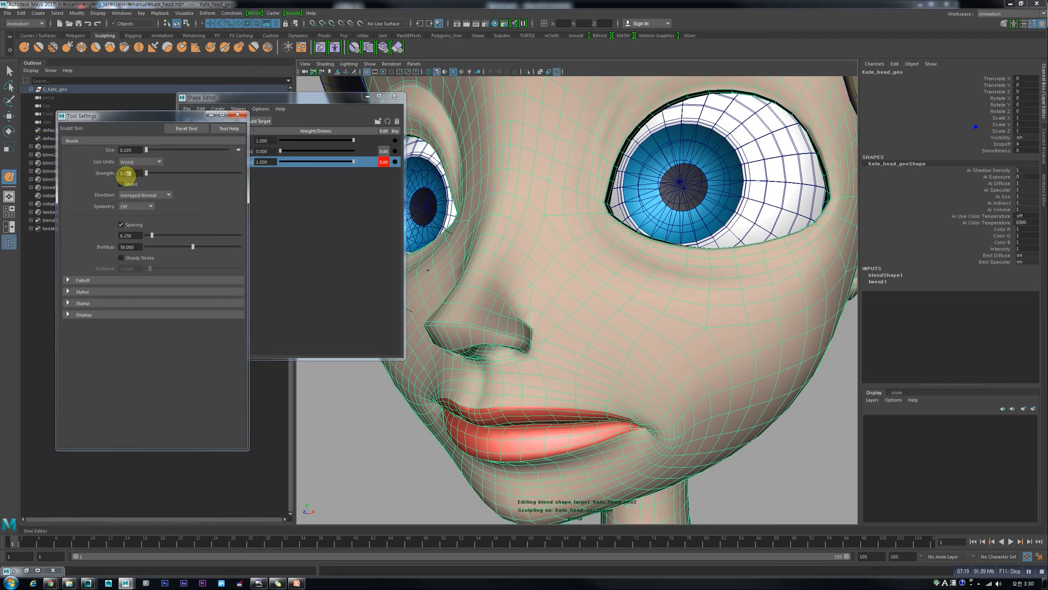
{"action": "left_click_drag", "start_coordinate": [125, 174], "coordinate": [140, 188]}
{"action": "left_click", "coordinate": [647, 399]}
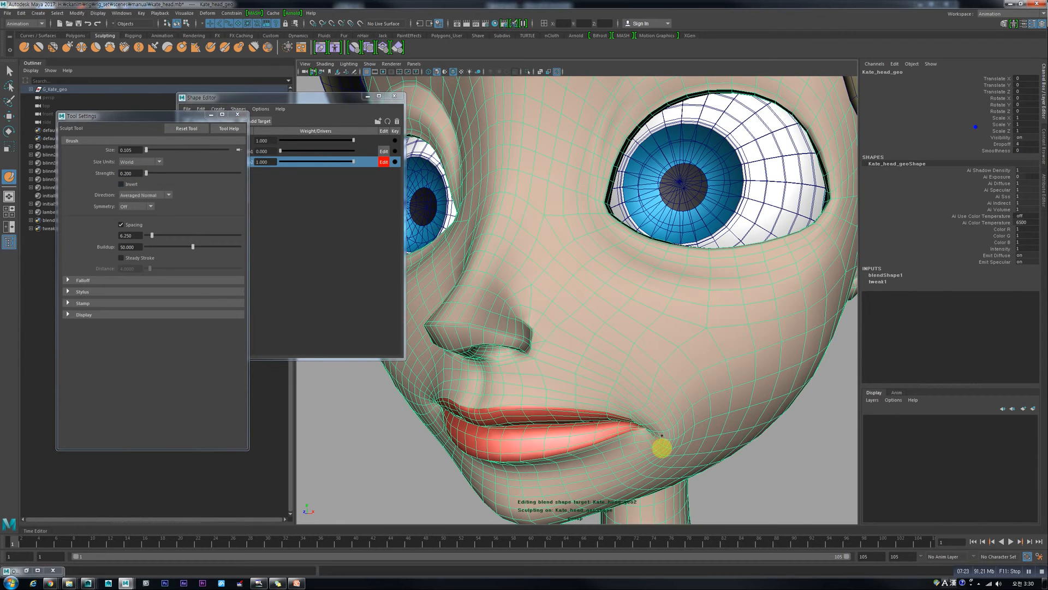
{"action": "key", "text": "ctrl+z"}
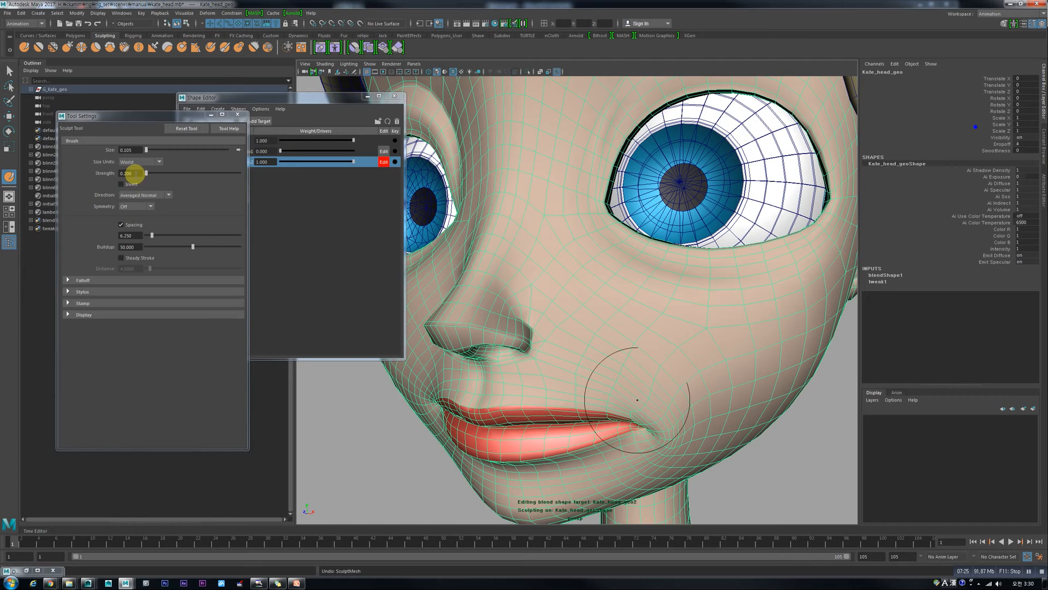
Step: Set the Sculpt tool's strength to 0.1 and undo the sculpt strokes around the mouth corner
{"action": "double_click", "coordinate": [134, 174]}
{"action": "type", "text": "0.1"}
{"action": "key", "text": "Return"}
{"action": "left_click_drag", "start_coordinate": [642, 349], "coordinate": [628, 338], "text": "alt"}
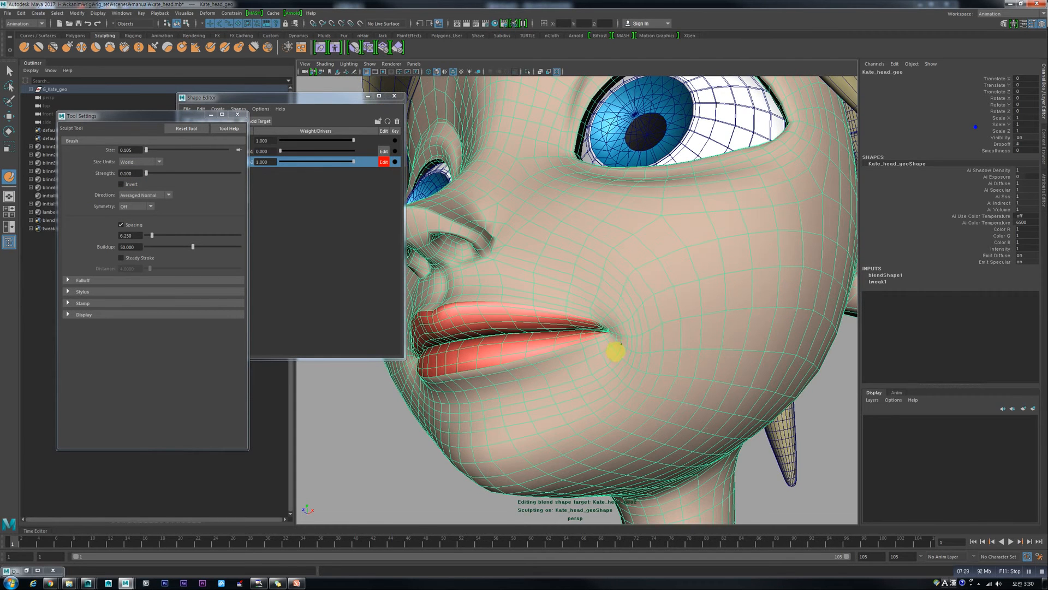
{"action": "left_click_drag", "start_coordinate": [639, 355], "coordinate": [652, 355], "text": "alt"}
{"action": "key", "text": "ctrl+z"}
{"action": "key", "text": "ctrl+z"}
{"action": "key", "text": "ctrl+z"}
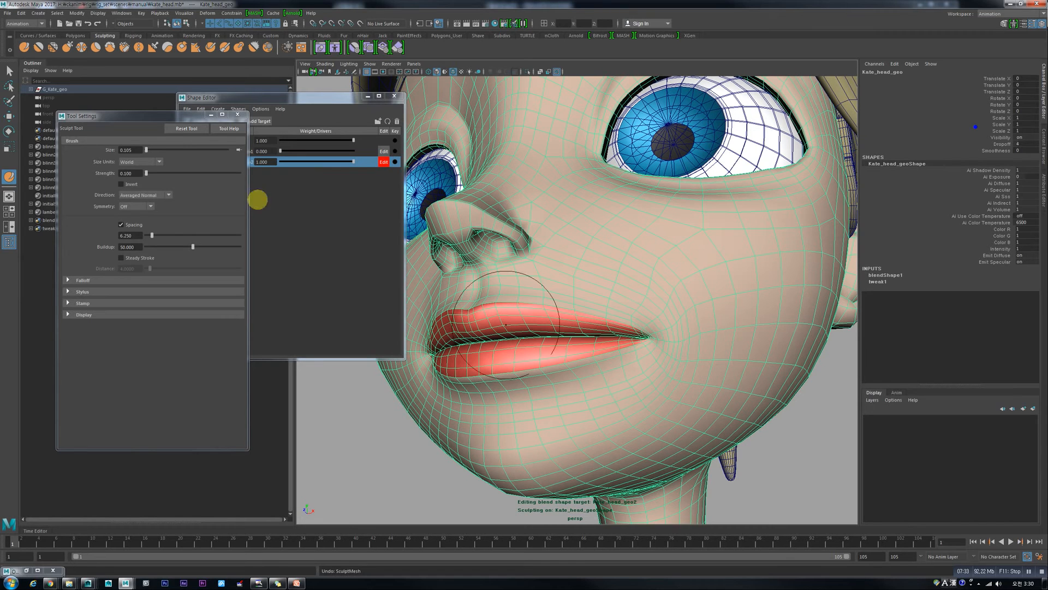
Step: Build up the skin beside the mouth corner with the Sculpt tool at a strength of about 0.067, undoing an unwanted stroke
{"action": "left_click", "coordinate": [24, 48]}
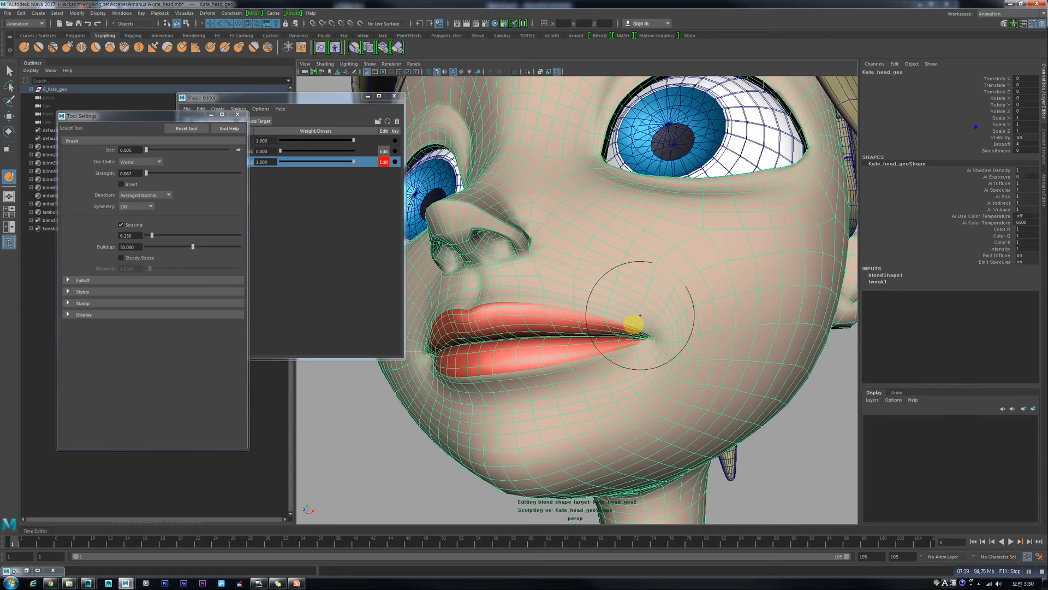
{"action": "left_click_drag", "start_coordinate": [663, 316], "coordinate": [654, 301]}
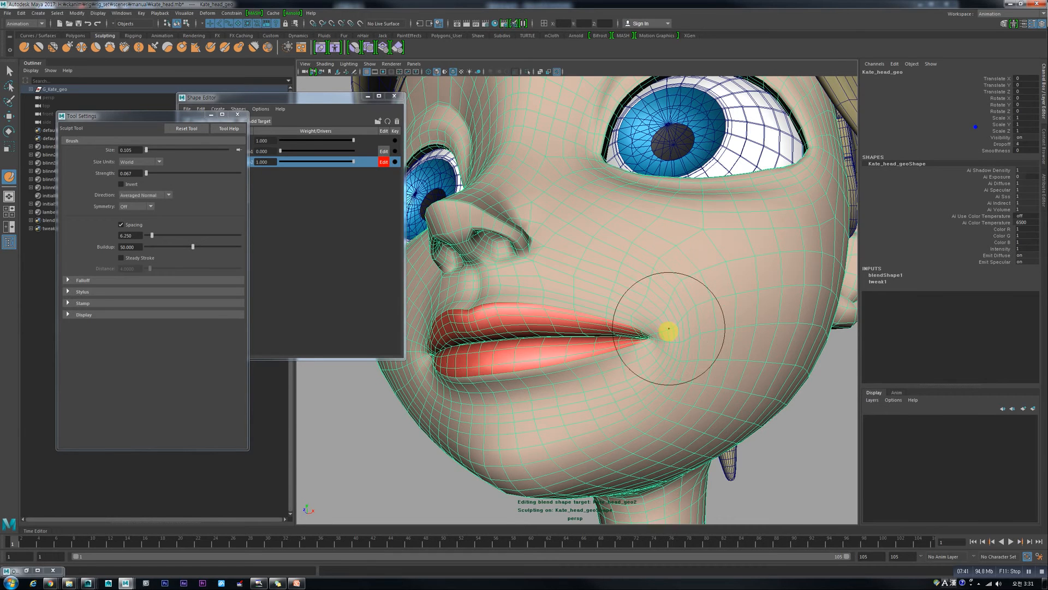
{"action": "scroll", "coordinate": [667, 356], "scroll_direction": "down", "scroll_amount": 3}
{"action": "left_click_drag", "start_coordinate": [654, 341], "coordinate": [648, 356], "text": "alt"}
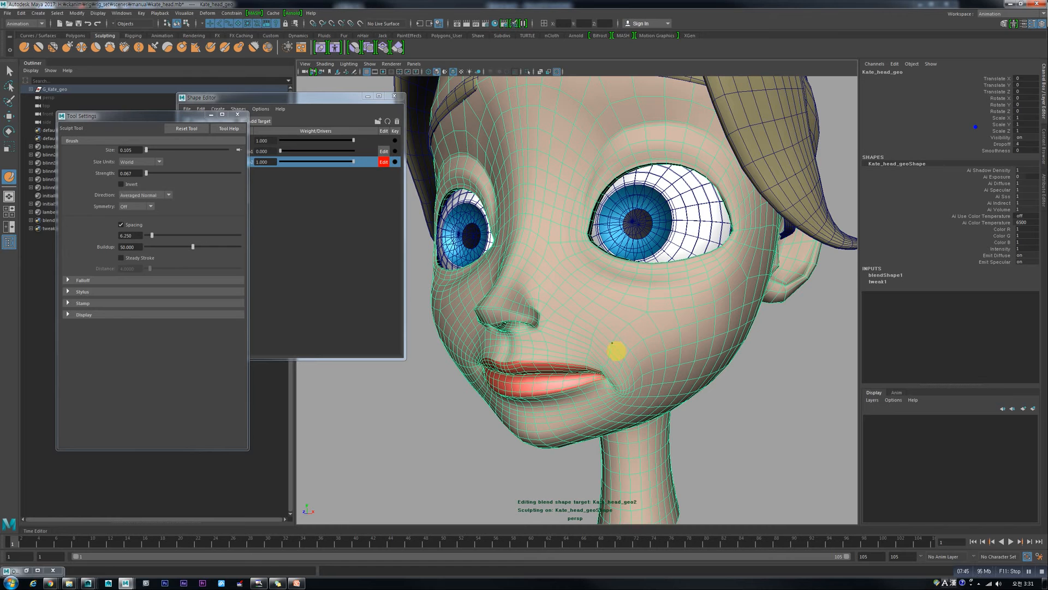
{"action": "left_click_drag", "start_coordinate": [620, 359], "coordinate": [569, 327], "text": "alt"}
{"action": "key", "text": "ctrl+z"}
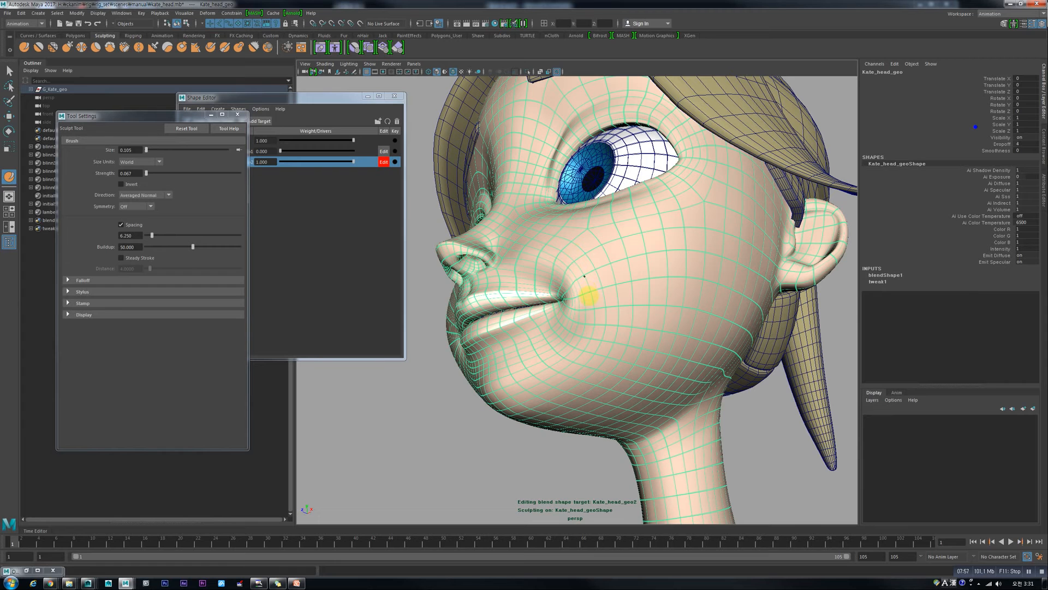
Step: Sculpt more volume into the cheek around the mouth corner, checking the form from several angles
{"action": "mouse_move", "coordinate": [587, 320]}
{"action": "left_mouse_down", "text": "alt"}
{"action": "mouse_move", "coordinate": [611, 332]}
{"action": "mouse_move", "coordinate": [590, 320]}
{"action": "left_mouse_up", "text": "alt"}
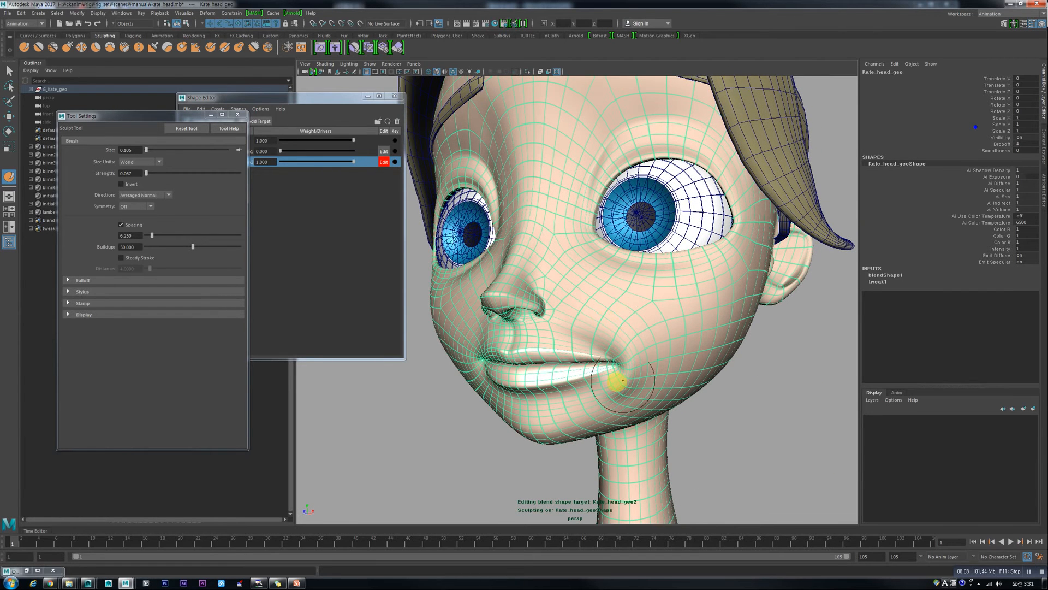
{"action": "left_click_drag", "start_coordinate": [437, 295], "coordinate": [630, 320], "text": "alt"}
{"action": "mouse_move", "coordinate": [629, 335]}
{"action": "left_mouse_down"}
{"action": "mouse_move", "coordinate": [613, 365]}
{"action": "mouse_move", "coordinate": [631, 345]}
{"action": "left_mouse_up"}
{"action": "left_click_drag", "start_coordinate": [615, 300], "coordinate": [644, 311], "text": "alt"}
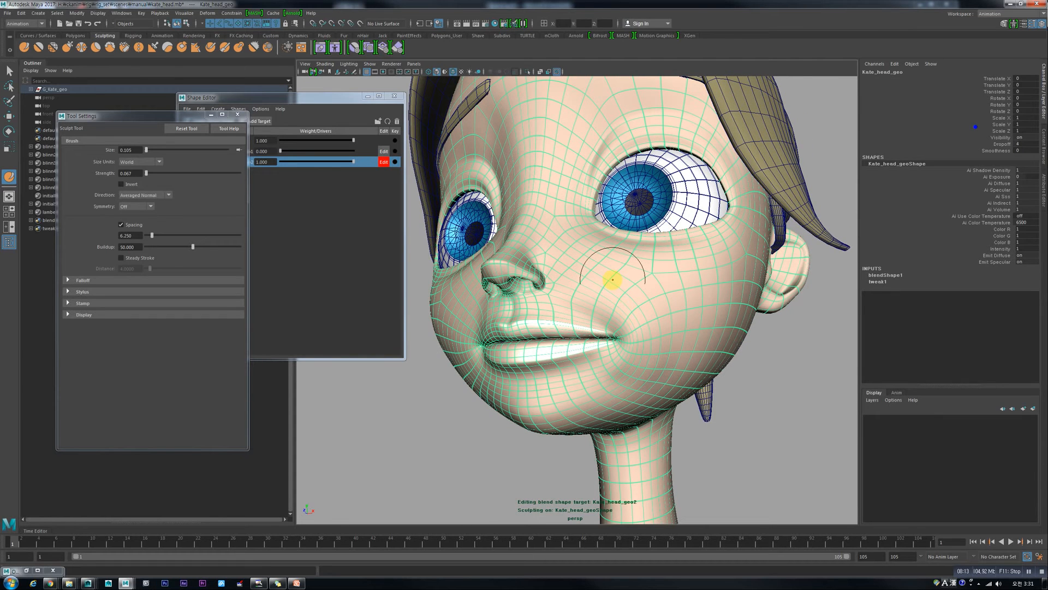
Step: Erase part of the new target's deformation around the mouth corner and cheek with the Erase Target tool at strength 27.753
{"action": "left_click", "coordinate": [397, 49]}
{"action": "mouse_move", "coordinate": [584, 290]}
{"action": "left_mouse_down"}
{"action": "mouse_move", "coordinate": [627, 374]}
{"action": "mouse_move", "coordinate": [639, 362]}
{"action": "mouse_move", "coordinate": [613, 290]}
{"action": "mouse_move", "coordinate": [582, 305]}
{"action": "mouse_move", "coordinate": [590, 320]}
{"action": "mouse_move", "coordinate": [564, 311]}
{"action": "mouse_move", "coordinate": [566, 344]}
{"action": "left_mouse_up"}
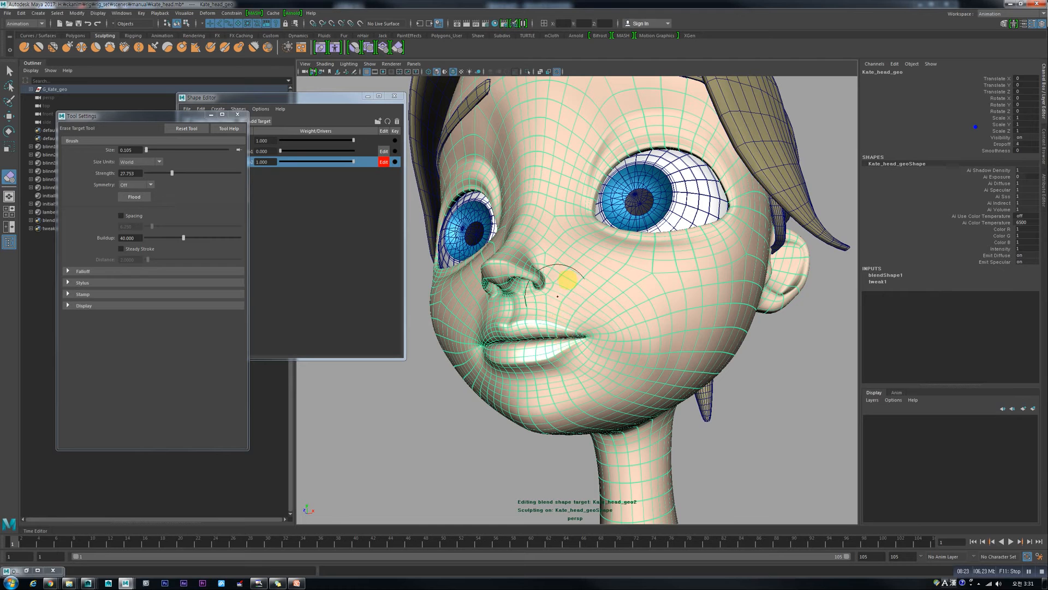
{"action": "mouse_move", "coordinate": [633, 287]}
{"action": "left_mouse_down"}
{"action": "mouse_move", "coordinate": [645, 386]}
{"action": "mouse_move", "coordinate": [693, 351]}
{"action": "mouse_move", "coordinate": [617, 338]}
{"action": "mouse_move", "coordinate": [593, 351]}
{"action": "mouse_move", "coordinate": [527, 322]}
{"action": "left_mouse_up"}
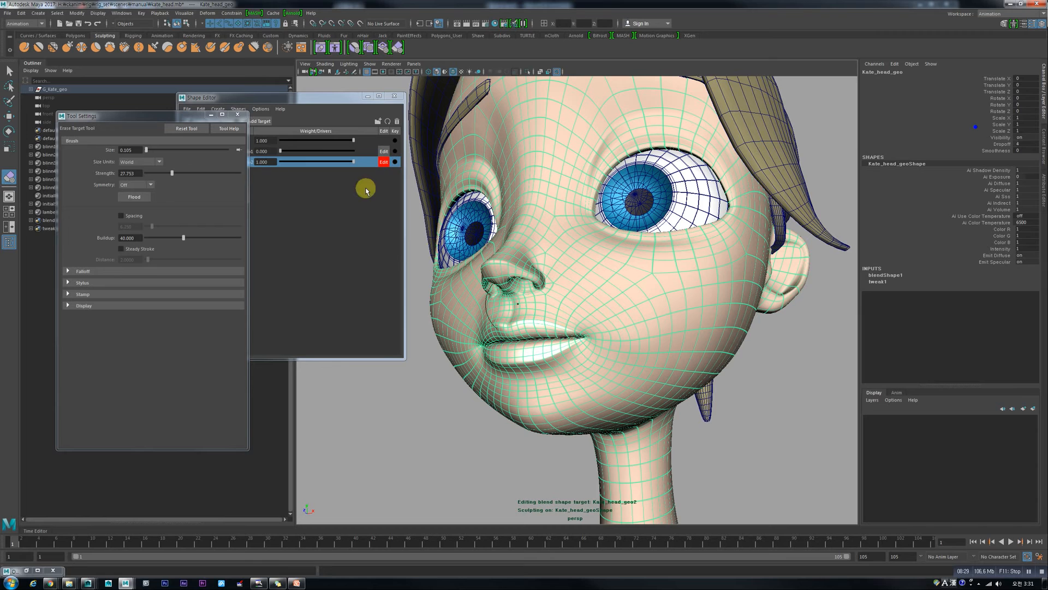
Step: Examine the new target's remaining deformation around the mouth by varying its weight and returning it to 1
{"action": "left_click_drag", "start_coordinate": [352, 162], "coordinate": [319, 174]}
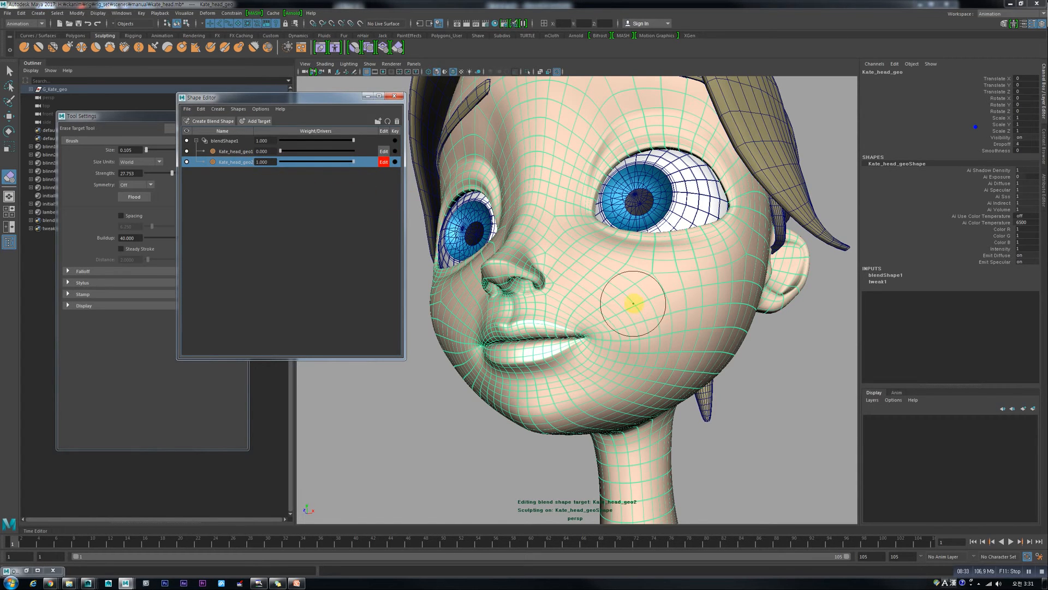
{"action": "left_click", "coordinate": [607, 341]}
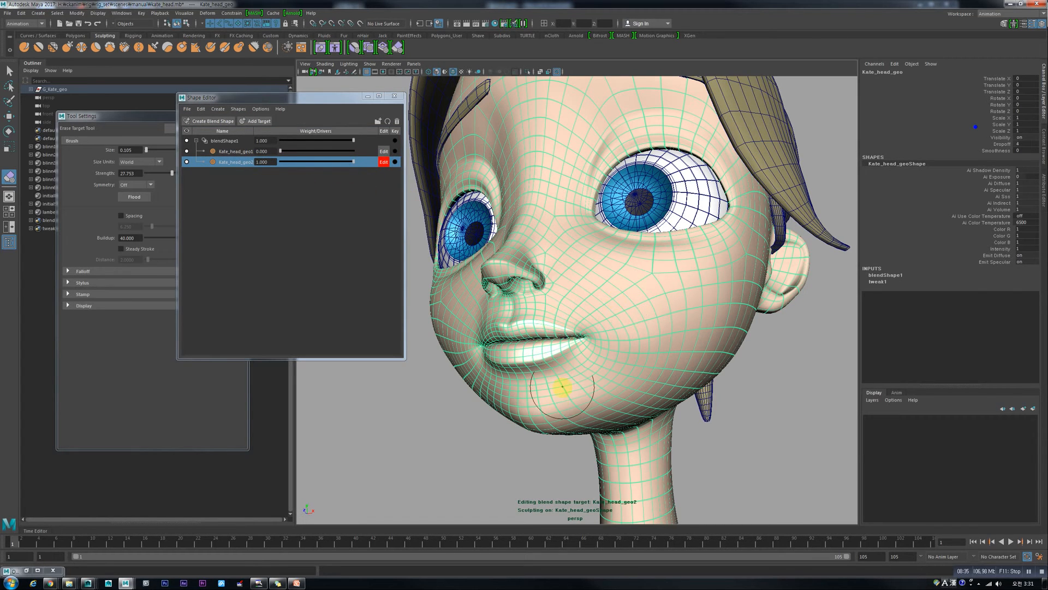
{"action": "left_click_drag", "start_coordinate": [351, 162], "coordinate": [231, 169]}
{"action": "left_click_drag", "start_coordinate": [637, 317], "coordinate": [636, 328]}
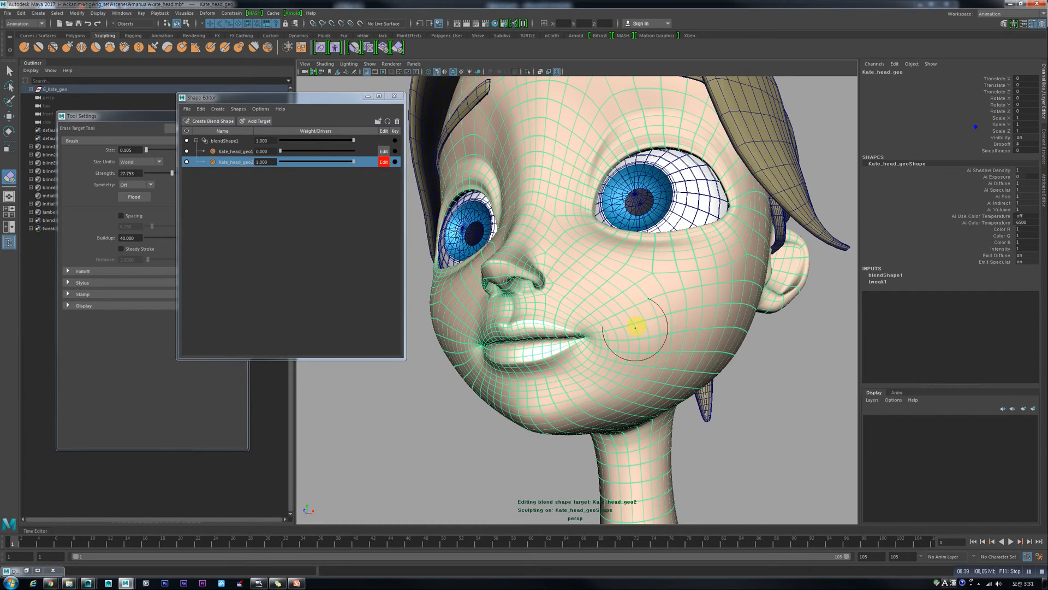
{"action": "mouse_move", "coordinate": [529, 380]}
{"action": "left_mouse_down"}
{"action": "mouse_move", "coordinate": [525, 349]}
{"action": "mouse_move", "coordinate": [638, 298]}
{"action": "mouse_move", "coordinate": [606, 382]}
{"action": "left_mouse_up"}
{"action": "left_click", "coordinate": [367, 213]}
{"action": "mouse_move", "coordinate": [352, 160]}
{"action": "left_mouse_down"}
{"action": "mouse_move", "coordinate": [300, 164]}
{"action": "mouse_move", "coordinate": [353, 172]}
{"action": "left_mouse_up"}
Step: Return to the Sculpt tool, try a stroke along the lips, and undo it
{"action": "left_click", "coordinate": [24, 47]}
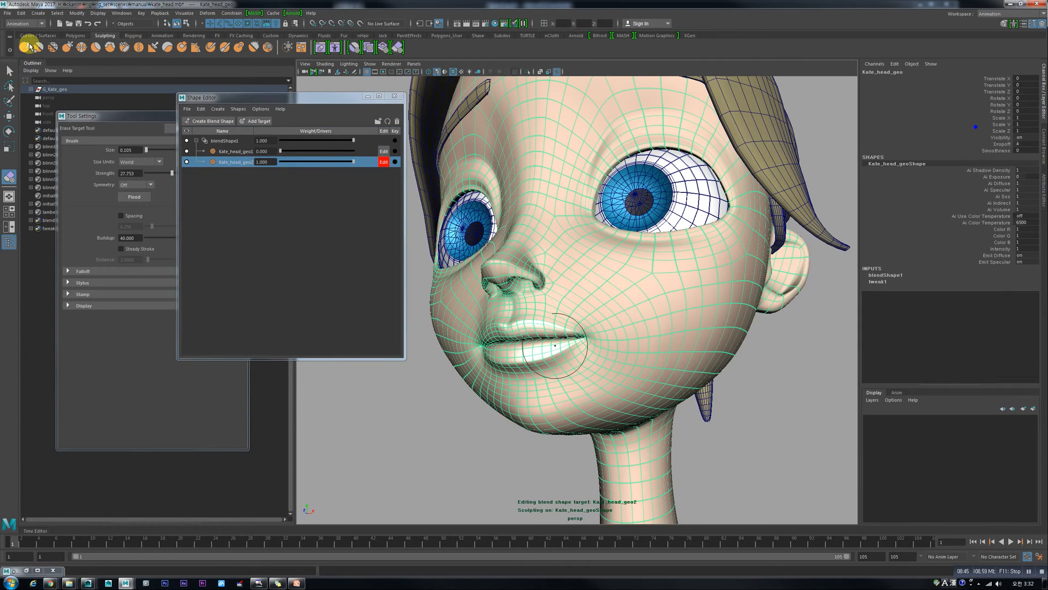
{"action": "left_click_drag", "start_coordinate": [498, 344], "coordinate": [536, 335]}
{"action": "left_click_drag", "start_coordinate": [536, 334], "coordinate": [545, 349], "text": "alt"}
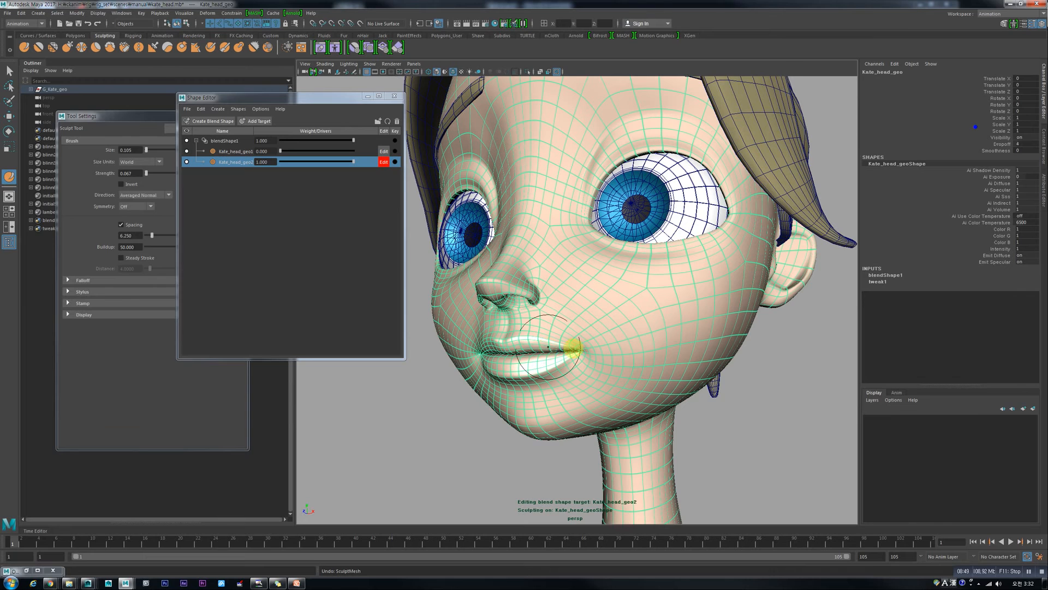
{"action": "left_click_drag", "start_coordinate": [547, 346], "coordinate": [582, 351], "text": "alt"}
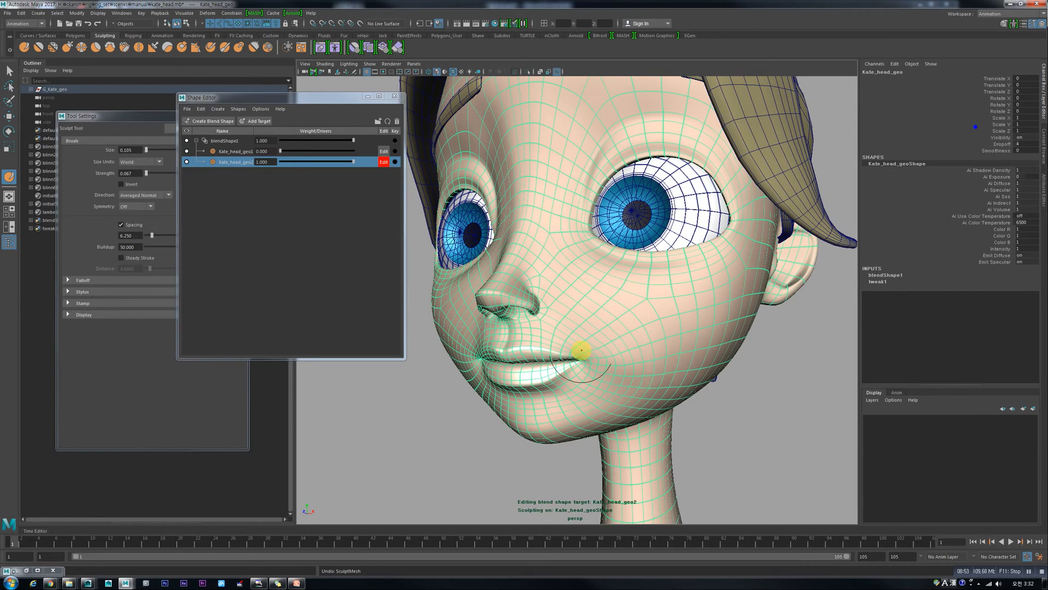
Step: Undo the last strokes at the mouth corner and set the first target's weight to 1 alongside the second target
{"action": "key", "text": "ctrl+z"}
{"action": "key", "text": "ctrl+z"}
{"action": "key", "text": "ctrl+z"}
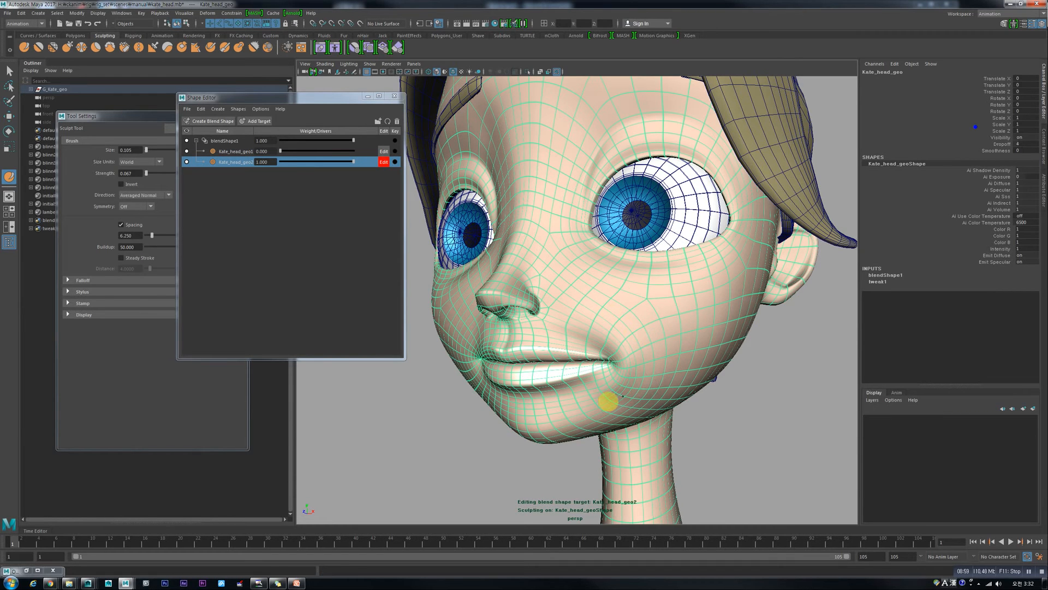
{"action": "left_click_drag", "start_coordinate": [602, 386], "coordinate": [441, 174], "text": "alt"}
{"action": "left_click_drag", "start_coordinate": [281, 151], "coordinate": [356, 164]}
{"action": "mouse_move", "coordinate": [687, 290]}
{"action": "left_mouse_down", "text": "alt"}
{"action": "mouse_move", "coordinate": [618, 300]}
{"action": "mouse_move", "coordinate": [707, 297]}
{"action": "mouse_move", "coordinate": [686, 300]}
{"action": "left_mouse_up", "text": "alt"}
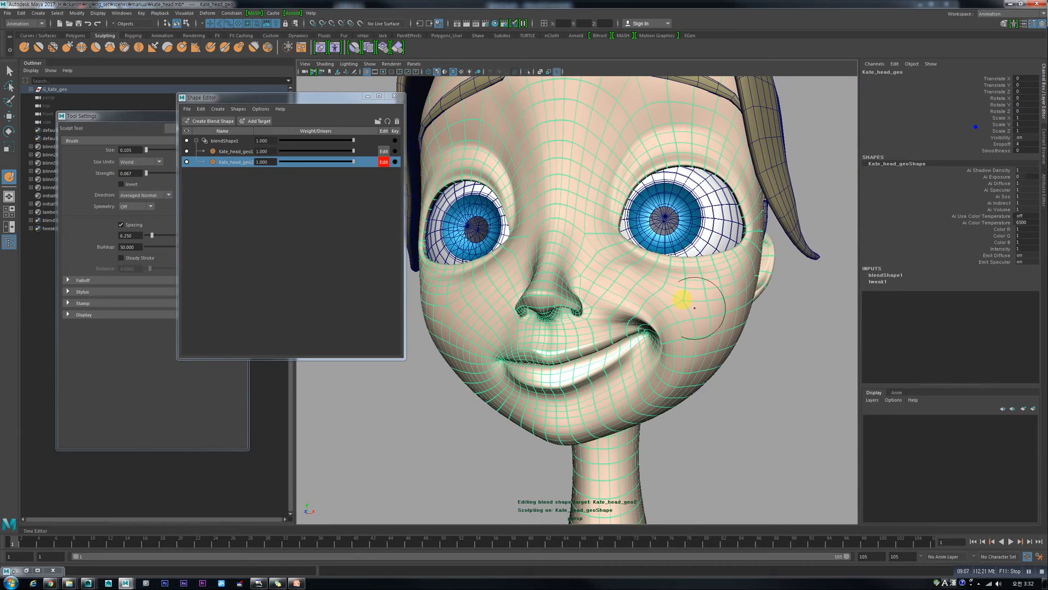
Step: Enable editing on the first target and sculpt the cheek and mouth corner of the combined smile
{"action": "left_click", "coordinate": [384, 151]}
{"action": "scroll", "coordinate": [690, 363], "scroll_direction": "up", "scroll_amount": 5}
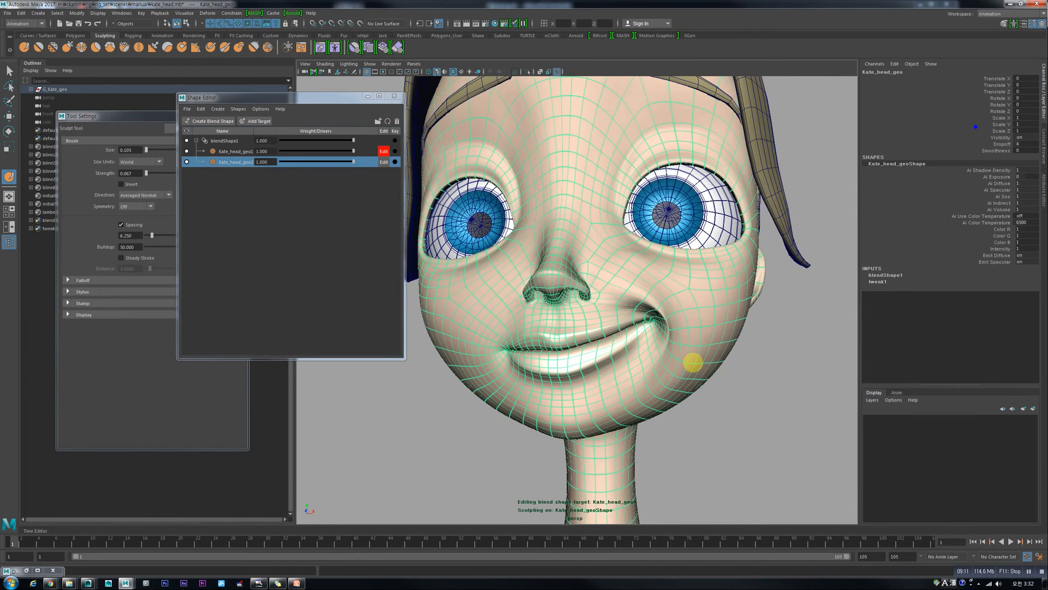
{"action": "mouse_move", "coordinate": [681, 333]}
{"action": "left_mouse_down"}
{"action": "mouse_move", "coordinate": [714, 300]}
{"action": "mouse_move", "coordinate": [762, 352]}
{"action": "mouse_move", "coordinate": [744, 386]}
{"action": "mouse_move", "coordinate": [739, 344]}
{"action": "mouse_move", "coordinate": [750, 380]}
{"action": "left_mouse_up"}
{"action": "scroll", "coordinate": [713, 320], "scroll_direction": "down", "scroll_amount": 3}
{"action": "mouse_move", "coordinate": [714, 320]}
{"action": "left_mouse_down", "text": "alt"}
{"action": "mouse_move", "coordinate": [662, 320]}
{"action": "mouse_move", "coordinate": [672, 304]}
{"action": "mouse_move", "coordinate": [682, 388]}
{"action": "left_mouse_up", "text": "alt"}
{"action": "left_click_drag", "start_coordinate": [677, 315], "coordinate": [681, 346]}
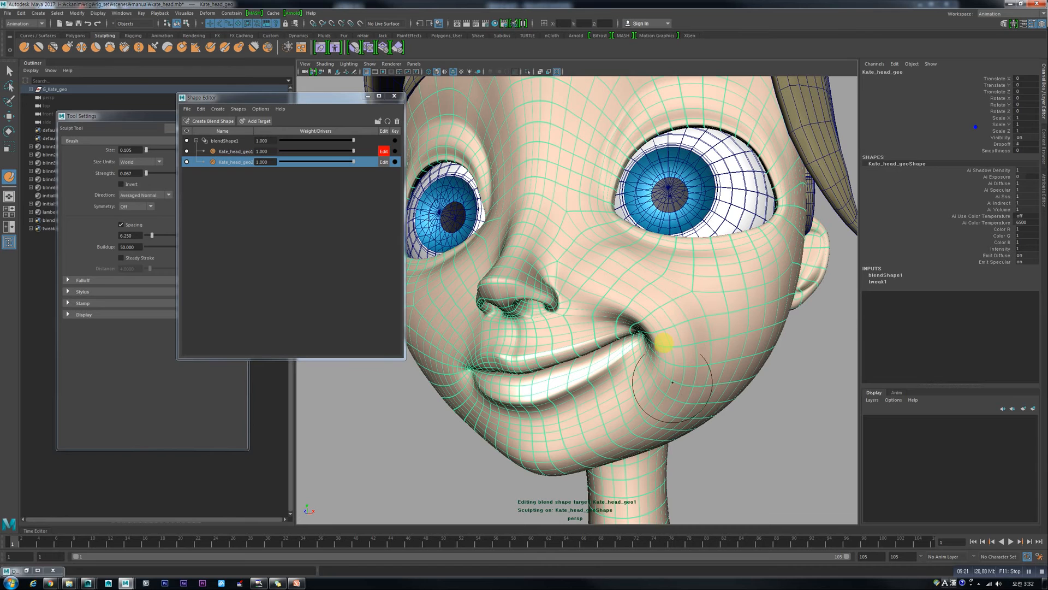
Step: Stop editing the first target and compare both targets by varying their weights, returning each to 1
{"action": "left_click", "coordinate": [384, 153]}
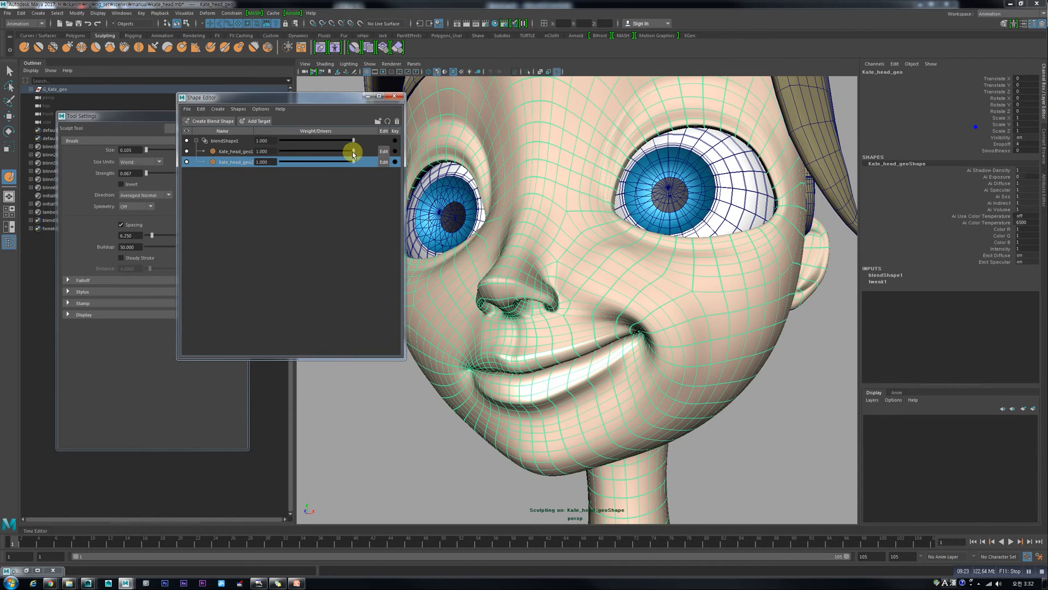
{"action": "left_click_drag", "start_coordinate": [353, 155], "coordinate": [265, 155]}
{"action": "left_click_drag", "start_coordinate": [349, 162], "coordinate": [396, 171]}
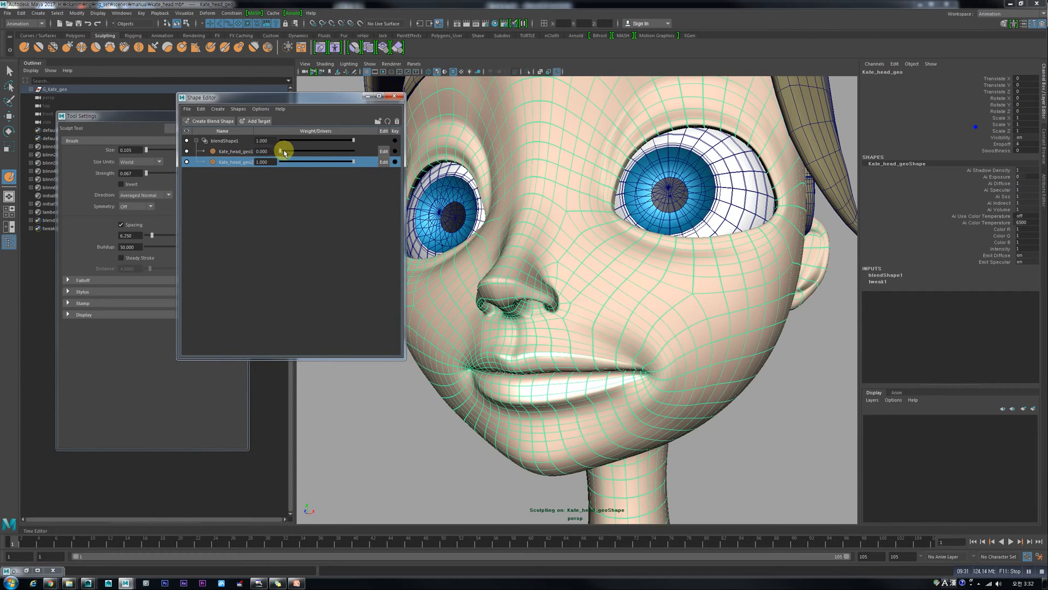
{"action": "left_click_drag", "start_coordinate": [284, 153], "coordinate": [378, 162]}
Step: Enable editing on the second target and sculpt the cheek beside the mouth corner
{"action": "left_click", "coordinate": [384, 163]}
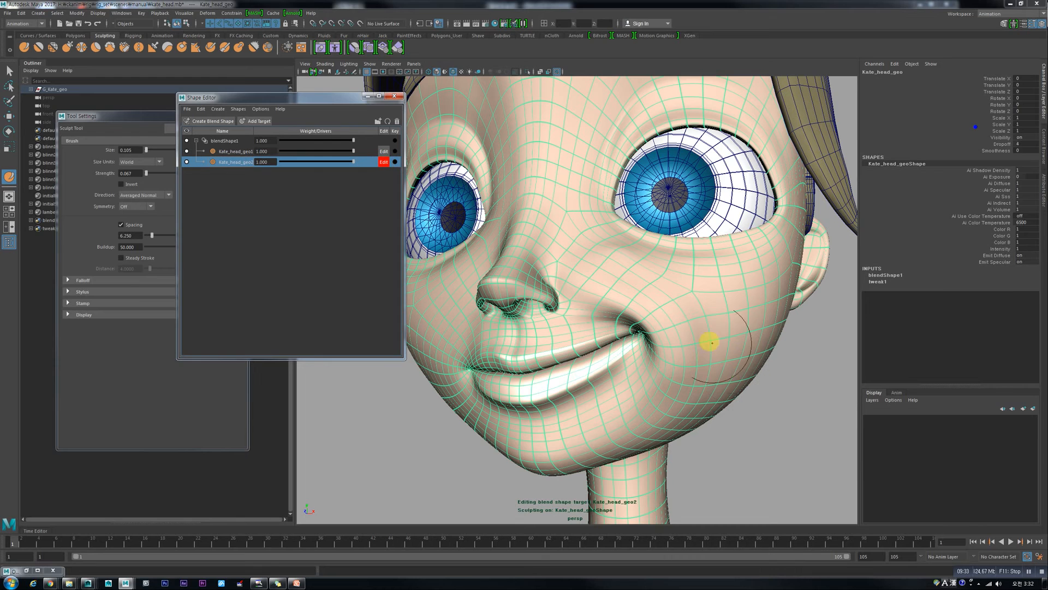
{"action": "mouse_move", "coordinate": [715, 348]}
{"action": "left_mouse_down"}
{"action": "mouse_move", "coordinate": [707, 370]}
{"action": "mouse_move", "coordinate": [702, 339]}
{"action": "mouse_move", "coordinate": [697, 416]}
{"action": "mouse_move", "coordinate": [608, 349]}
{"action": "mouse_move", "coordinate": [605, 294]}
{"action": "left_mouse_up"}
{"action": "scroll", "coordinate": [684, 419], "scroll_direction": "down", "scroll_amount": 3}
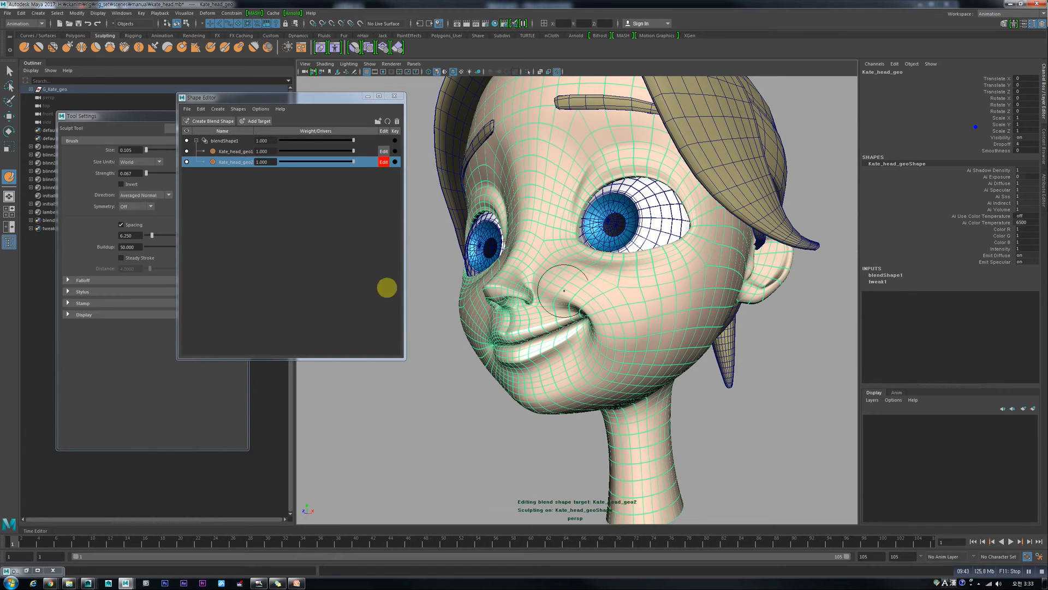
Step: Set both targets' weights to 0 and turn off editing on the second target
{"action": "left_click_drag", "start_coordinate": [355, 161], "coordinate": [194, 166]}
{"action": "left_click_drag", "start_coordinate": [338, 155], "coordinate": [188, 171]}
{"action": "left_click", "coordinate": [382, 162]}
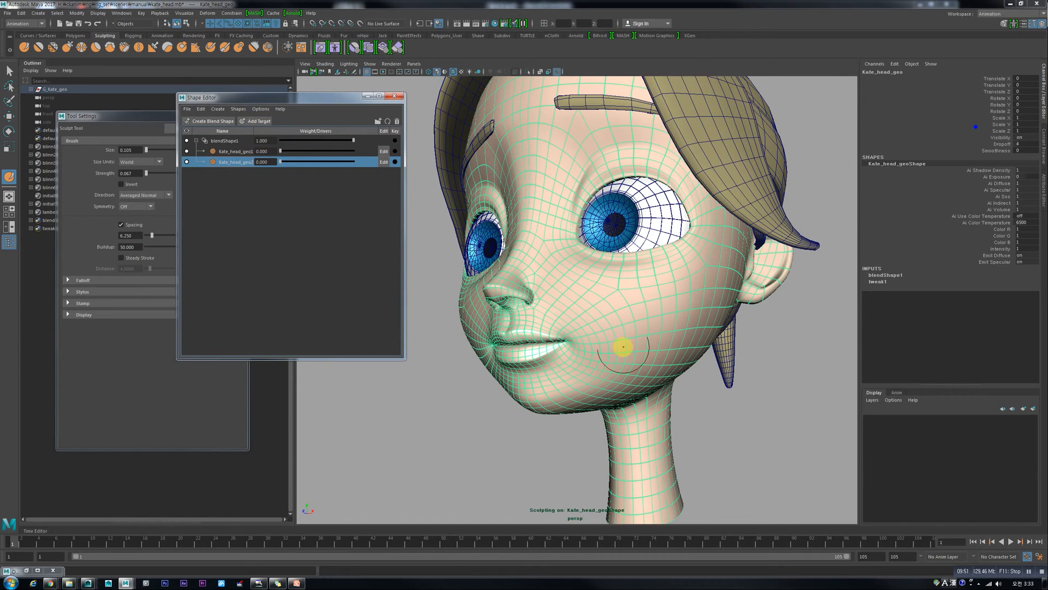
{"action": "left_click_drag", "start_coordinate": [278, 162], "coordinate": [244, 169]}
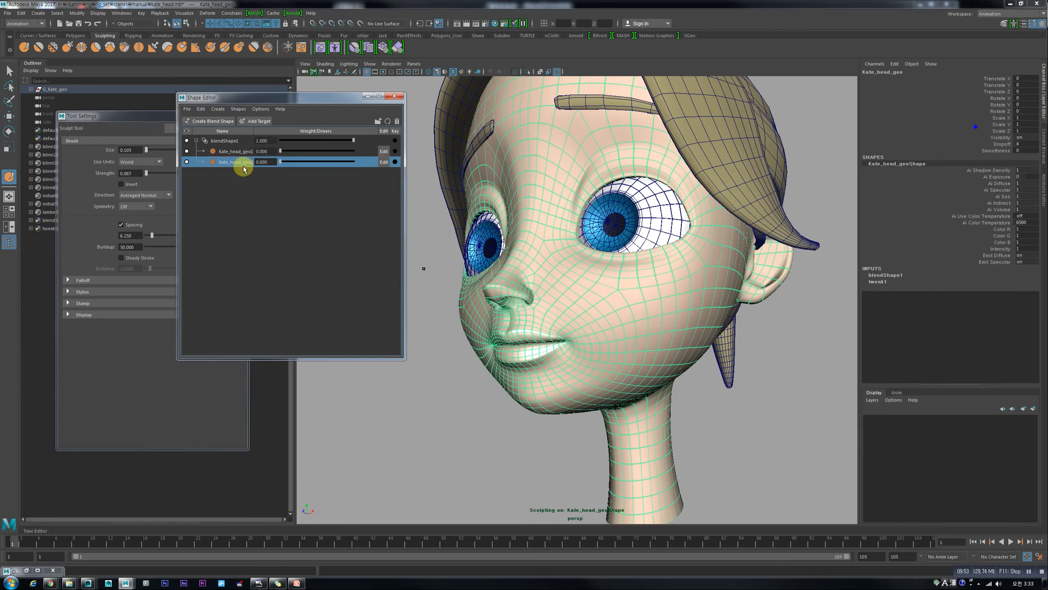
{"action": "left_click_drag", "start_coordinate": [344, 170], "coordinate": [281, 166]}
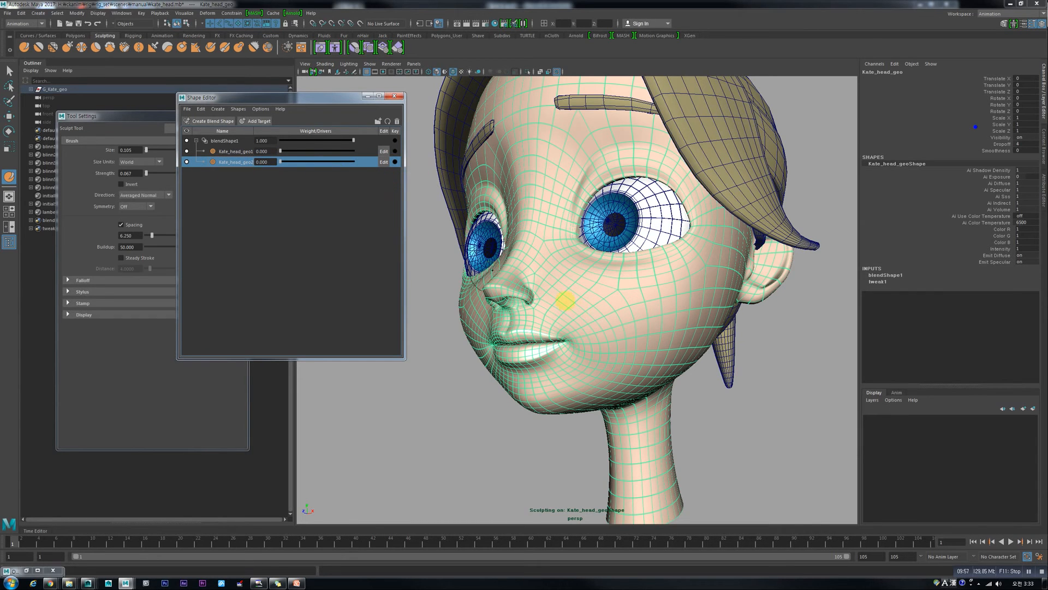
Step: Switch to the Move tool, clear the head's selection, and examine the neutral face and lips up close
{"action": "key", "text": "w"}
{"action": "left_click", "coordinate": [508, 402]}
{"action": "left_click", "coordinate": [616, 338]}
{"action": "left_click", "coordinate": [472, 389]}
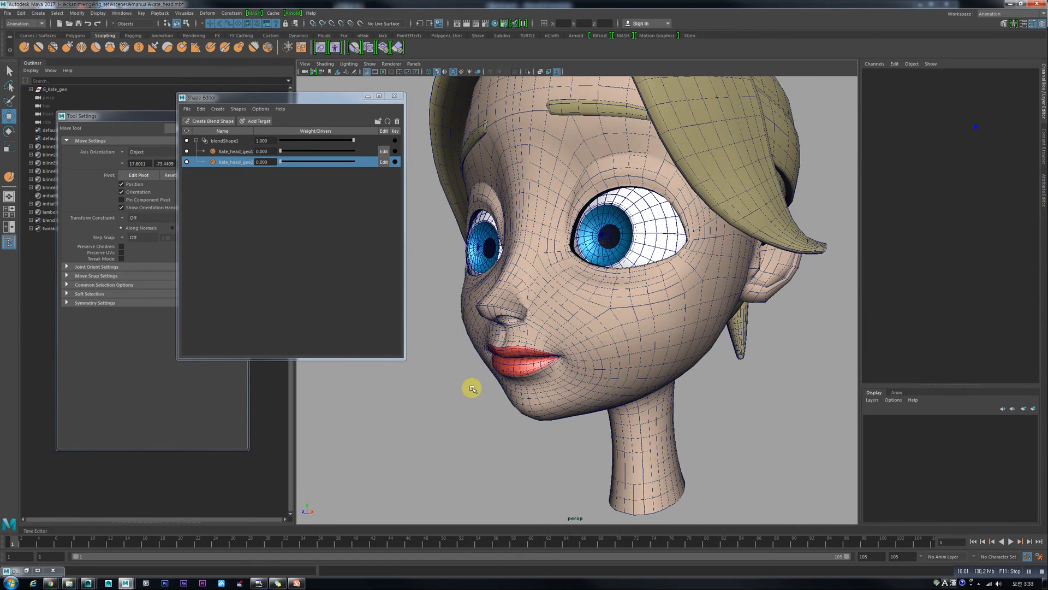
{"action": "left_click", "coordinate": [554, 308]}
{"action": "left_click", "coordinate": [449, 405]}
{"action": "left_click", "coordinate": [582, 370]}
{"action": "left_click", "coordinate": [443, 434]}
{"action": "right_click_drag", "start_coordinate": [465, 428], "coordinate": [503, 413], "text": "alt"}
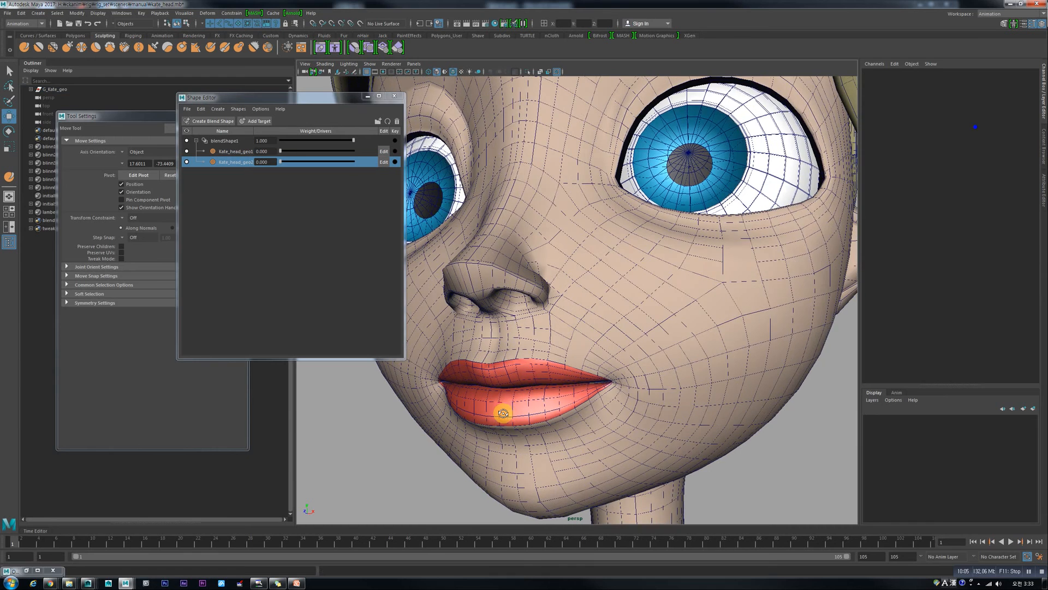
{"action": "key", "text": "a"}
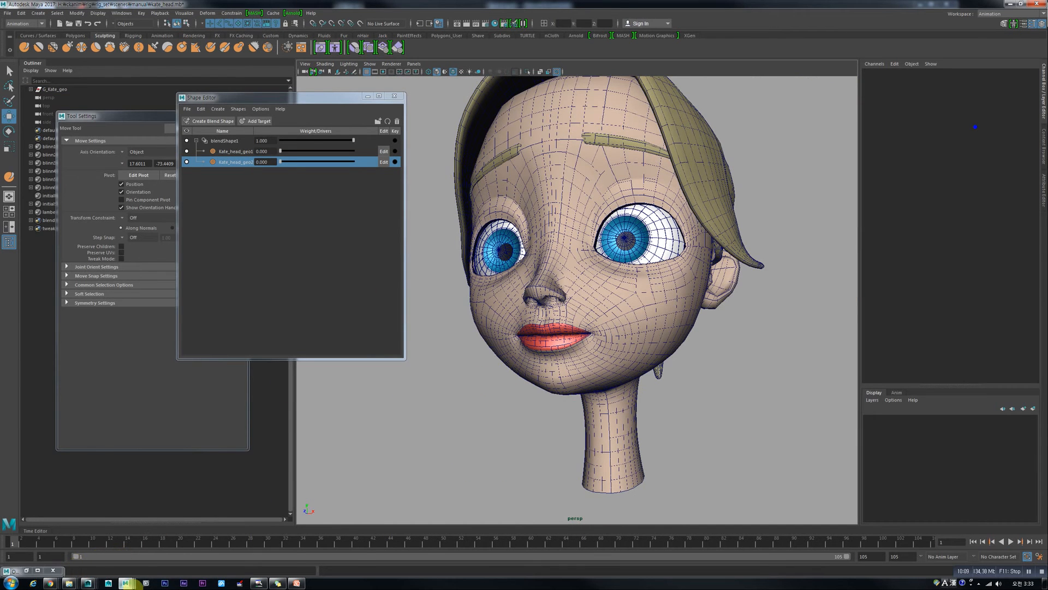
Step: Open the scene Kate_blendshape_targets.ma from the manual scenes folder
{"action": "left_click", "coordinate": [7, 13]}
{"action": "left_click", "coordinate": [33, 31]}
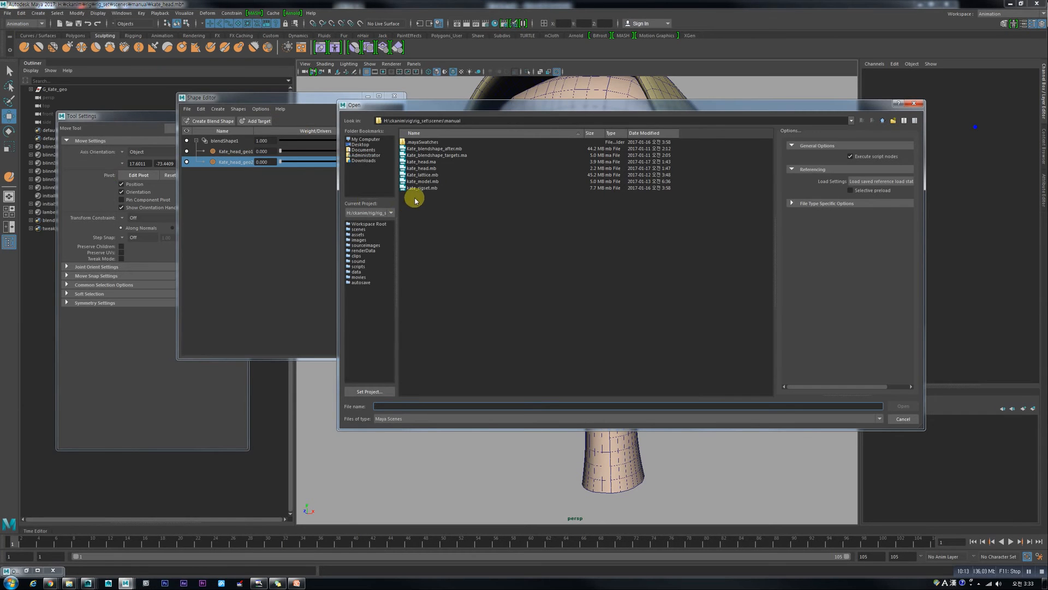
{"action": "double_click", "coordinate": [450, 155]}
{"action": "left_click", "coordinate": [525, 295]}
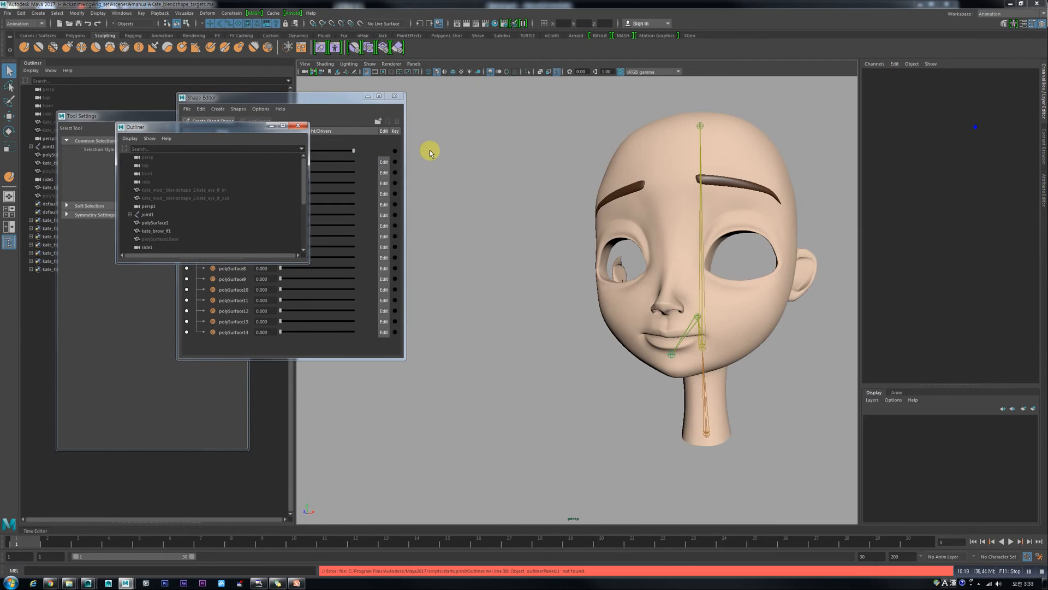
Step: Minimize the floating Outliner and display the wireframe over the shaded head, leaving nothing selected
{"action": "scroll", "coordinate": [728, 264], "scroll_direction": "up", "scroll_amount": 5}
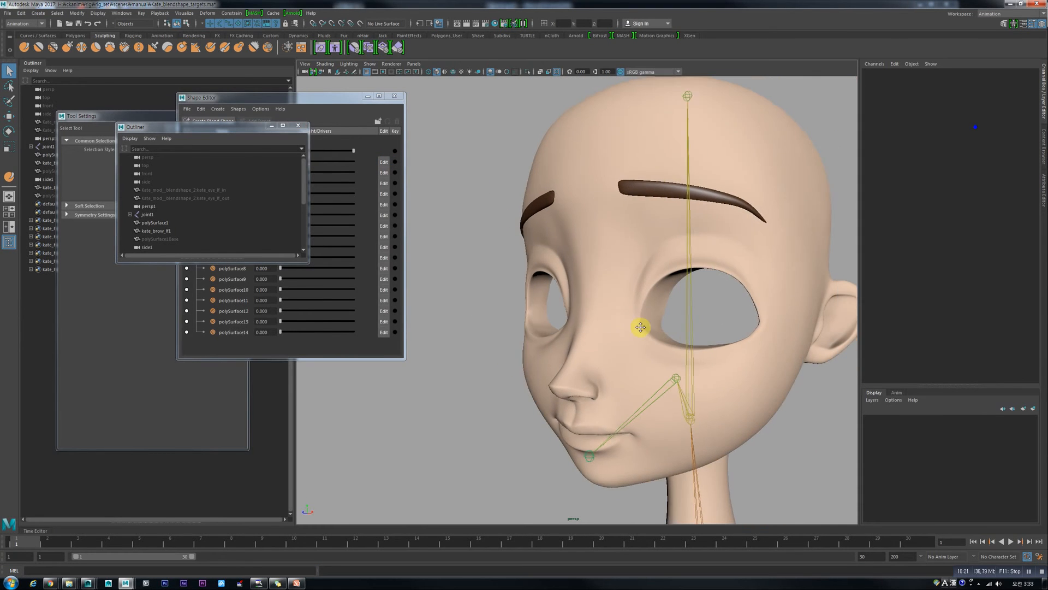
{"action": "left_click", "coordinate": [273, 125]}
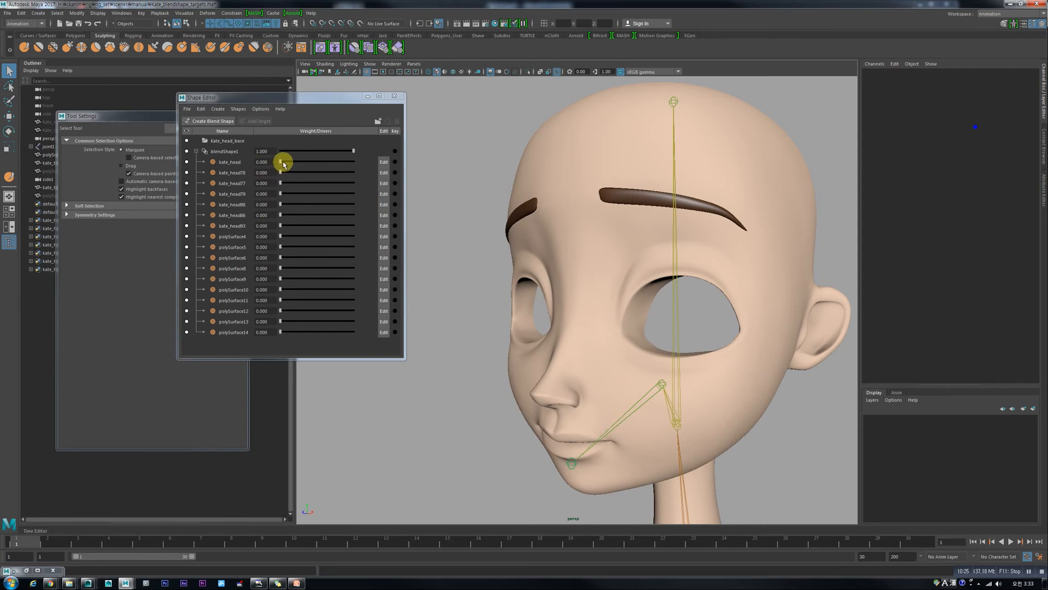
{"action": "left_click", "coordinate": [592, 200]}
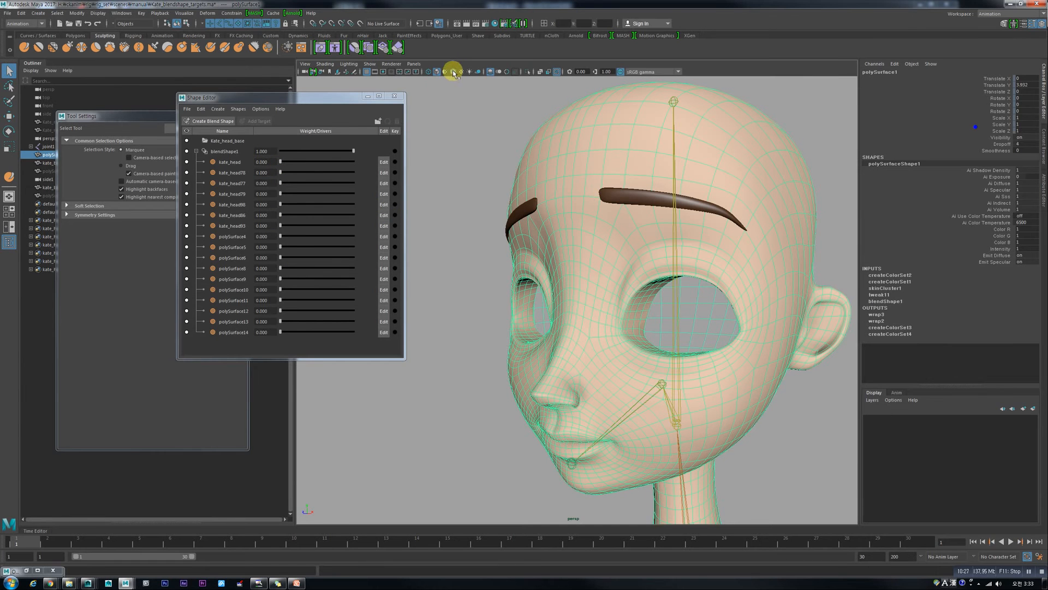
{"action": "left_click", "coordinate": [459, 170]}
Step: Preview the first two targets of blendShape1 together at weight 1 and return both to 0
{"action": "left_click_drag", "start_coordinate": [280, 161], "coordinate": [403, 191]}
{"action": "left_click_drag", "start_coordinate": [280, 173], "coordinate": [360, 187]}
{"action": "left_click_drag", "start_coordinate": [470, 206], "coordinate": [503, 206], "text": "alt"}
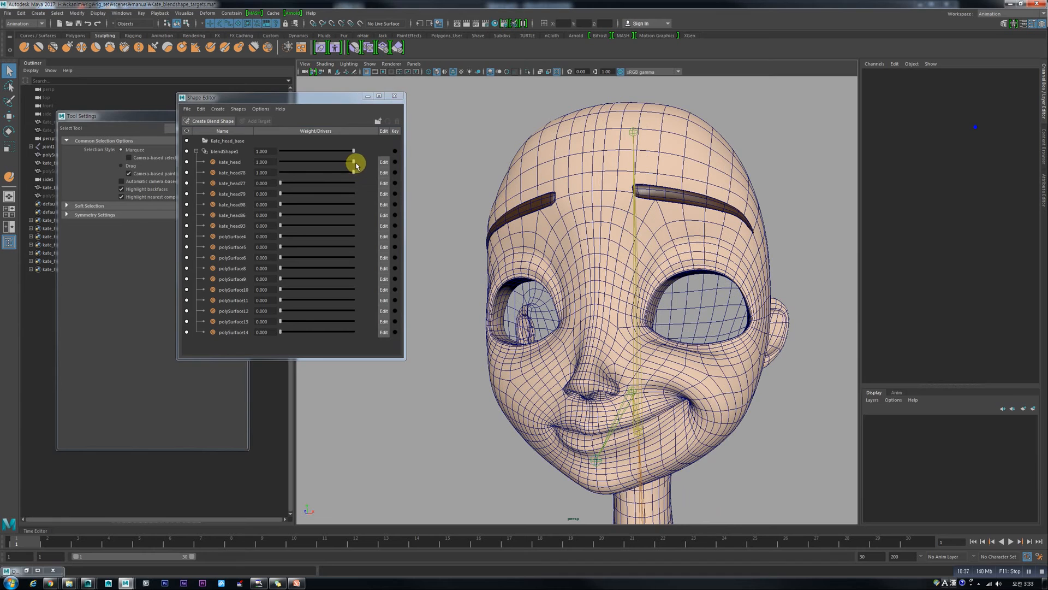
{"action": "left_click_drag", "start_coordinate": [356, 166], "coordinate": [238, 163]}
{"action": "left_click_drag", "start_coordinate": [329, 172], "coordinate": [268, 200]}
{"action": "left_click_drag", "start_coordinate": [525, 244], "coordinate": [368, 171], "text": "alt"}
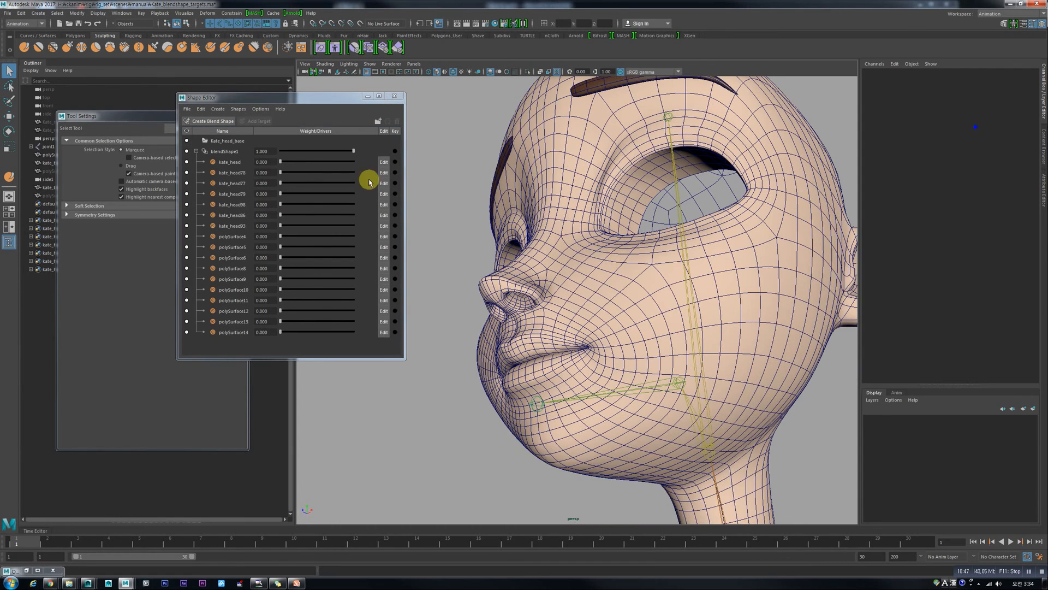
Step: Preview the remaining blendShape1 targets one after another by raising their weights and returning them to 0
{"action": "left_click_drag", "start_coordinate": [283, 183], "coordinate": [437, 240]}
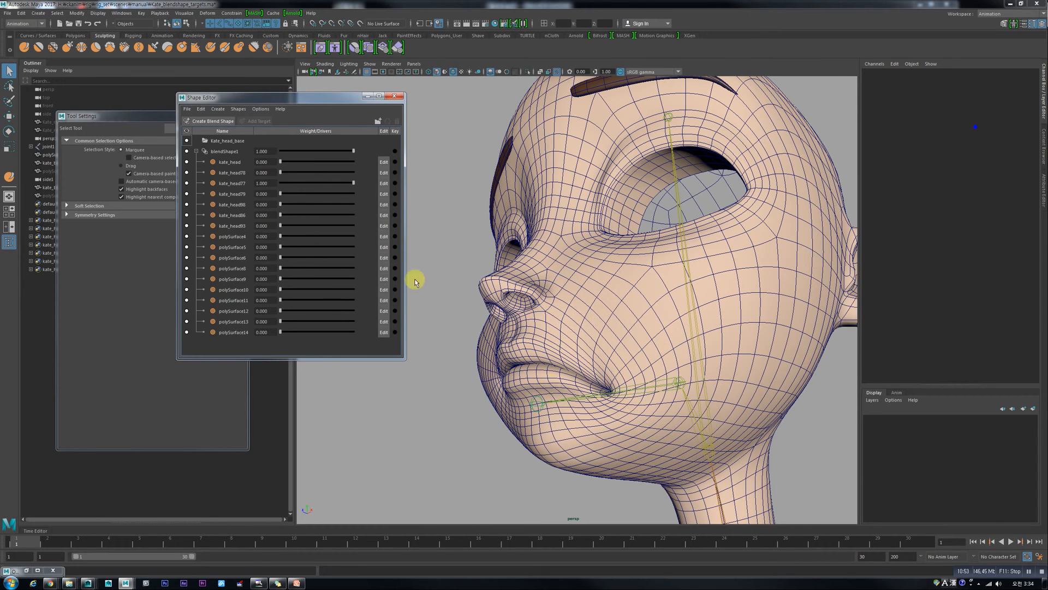
{"action": "left_click_drag", "start_coordinate": [350, 187], "coordinate": [548, 251]}
{"action": "left_click_drag", "start_coordinate": [358, 198], "coordinate": [444, 263]}
{"action": "left_click_drag", "start_coordinate": [351, 229], "coordinate": [272, 261]}
{"action": "left_click", "coordinate": [278, 247]}
{"action": "left_click_drag", "start_coordinate": [325, 261], "coordinate": [274, 334]}
{"action": "left_click", "coordinate": [282, 322]}
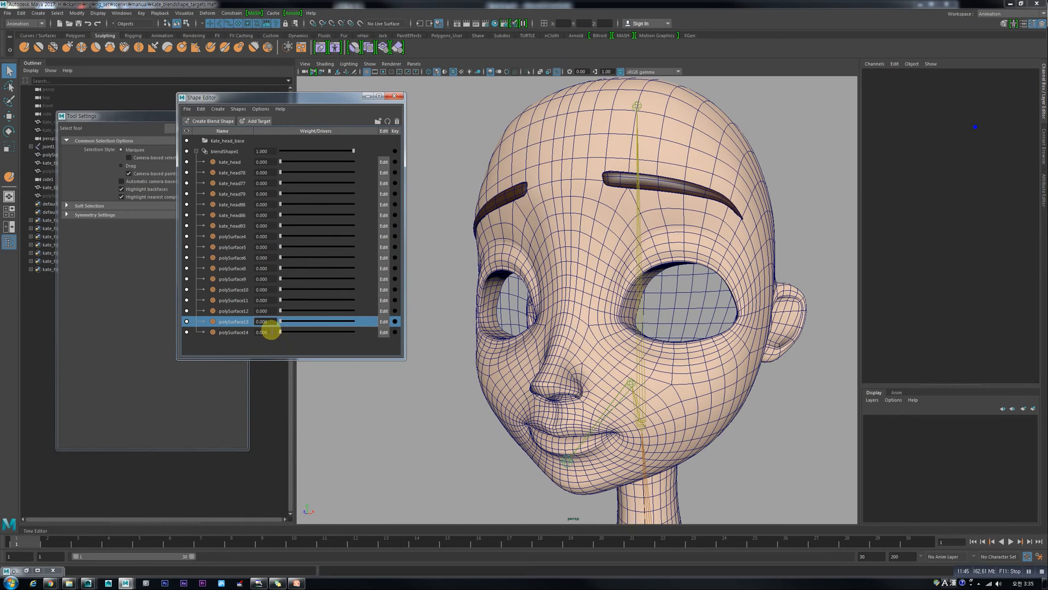
{"action": "left_click_drag", "start_coordinate": [282, 323], "coordinate": [236, 330]}
Step: Examine the neutral head mesh from the front and side at several distances
{"action": "left_click_drag", "start_coordinate": [658, 293], "coordinate": [599, 279], "text": "alt"}
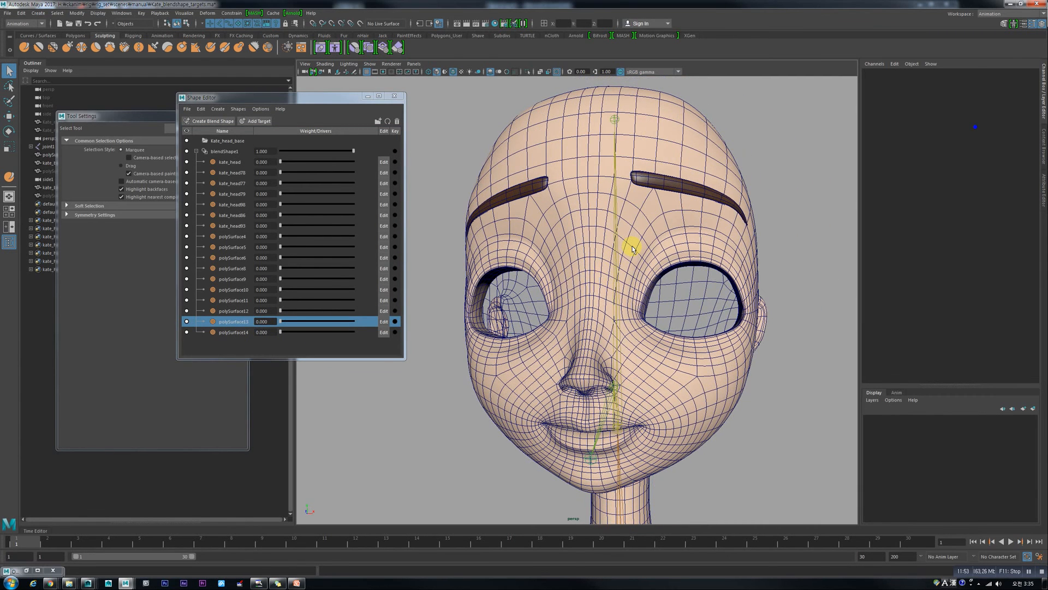
{"action": "left_click_drag", "start_coordinate": [618, 245], "coordinate": [599, 244], "text": "alt"}
{"action": "left_click", "coordinate": [599, 244]}
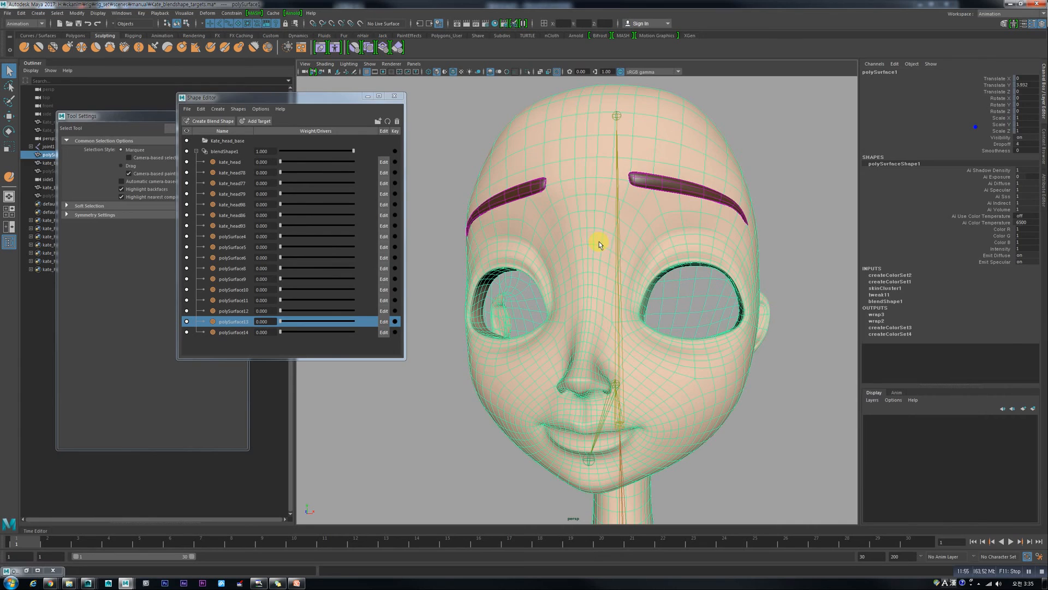
{"action": "left_click", "coordinate": [763, 157]}
{"action": "left_click_drag", "start_coordinate": [720, 230], "coordinate": [574, 374], "text": "alt"}
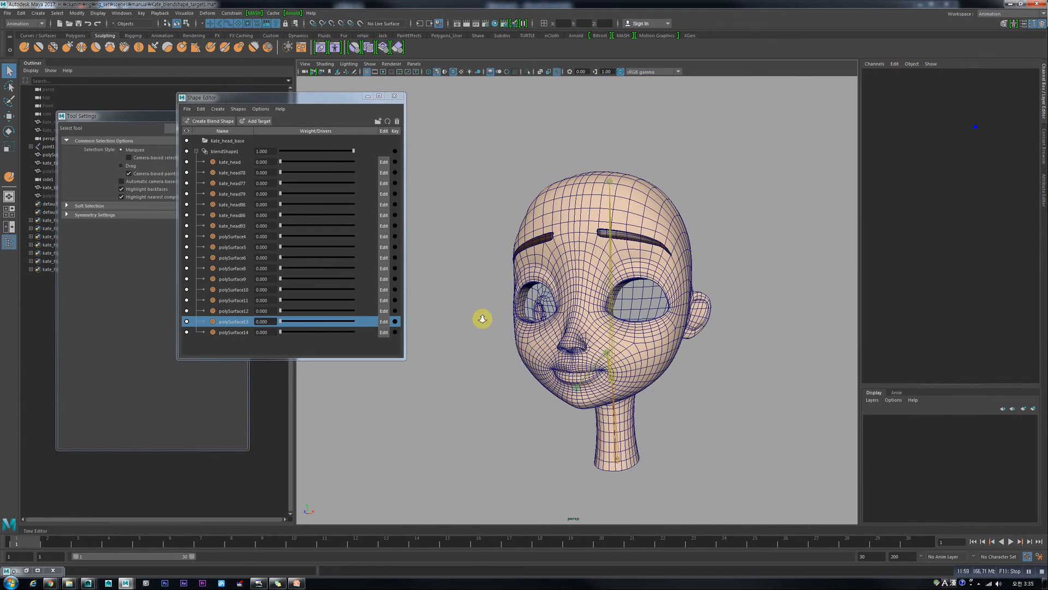
{"action": "scroll", "coordinate": [474, 308], "scroll_direction": "up", "scroll_amount": 3}
{"action": "mouse_move", "coordinate": [592, 367]}
{"action": "left_mouse_down", "text": "alt"}
{"action": "mouse_move", "coordinate": [563, 378]}
{"action": "mouse_move", "coordinate": [607, 366]}
{"action": "left_mouse_up", "text": "alt"}
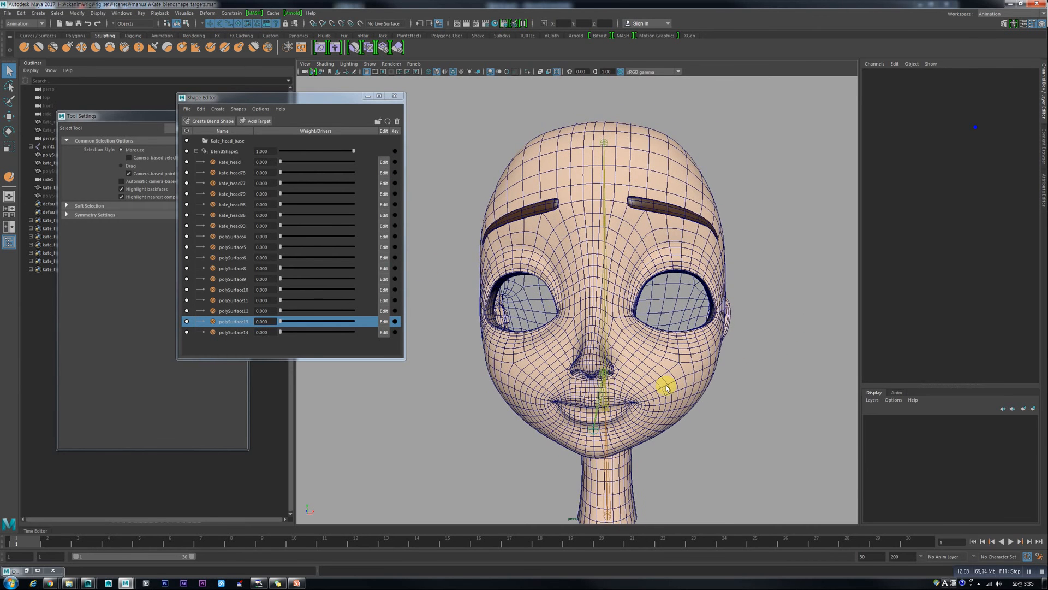
{"action": "right_click_drag", "start_coordinate": [667, 388], "coordinate": [604, 363], "text": "alt"}
{"action": "left_click_drag", "start_coordinate": [604, 362], "coordinate": [599, 358], "text": "alt"}
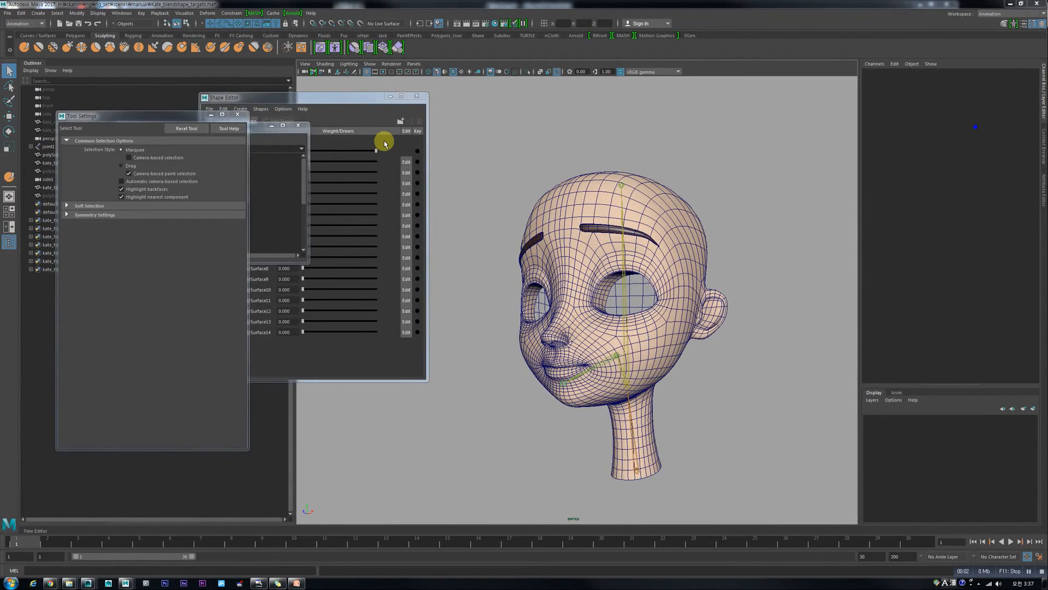
Step: Bring the Shape Editor forward and test the kate_head target's weight, returning it to 0
{"action": "left_click", "coordinate": [370, 103]}
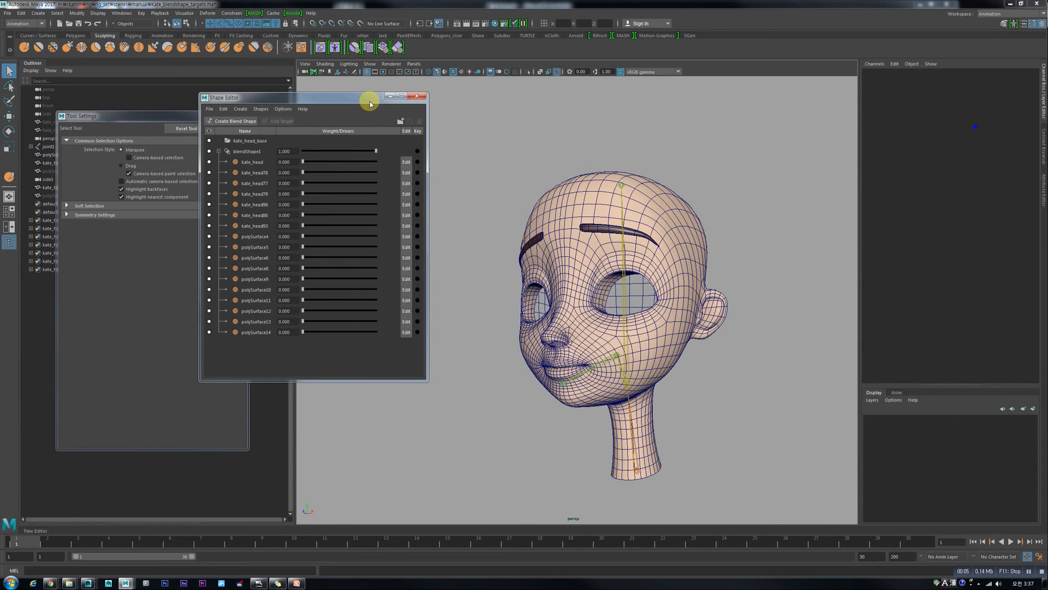
{"action": "left_click_drag", "start_coordinate": [307, 163], "coordinate": [237, 175]}
{"action": "left_click_drag", "start_coordinate": [579, 248], "coordinate": [662, 250], "text": "alt"}
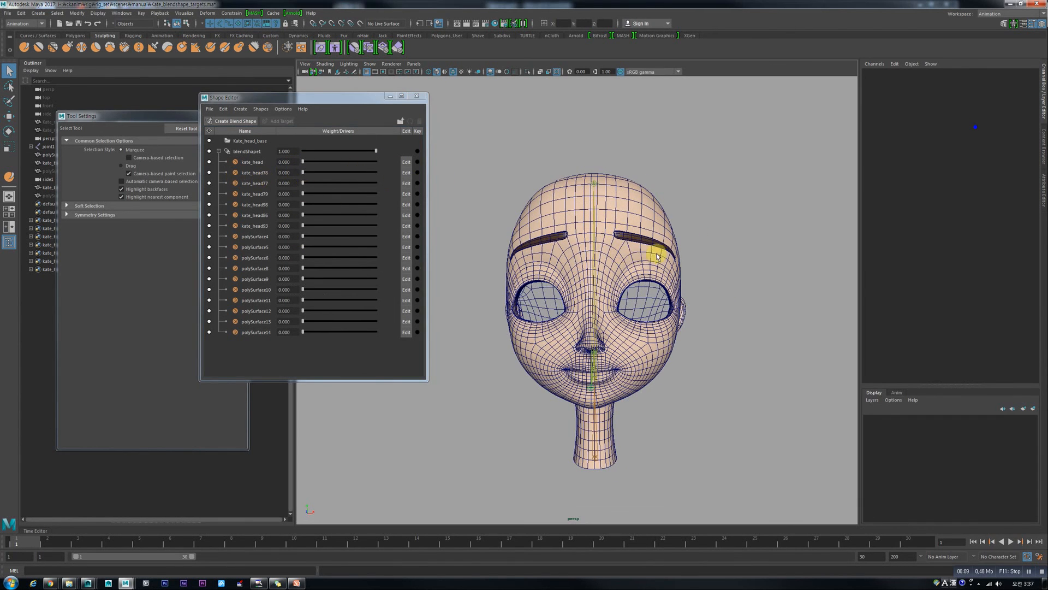
{"action": "left_click", "coordinate": [306, 159]}
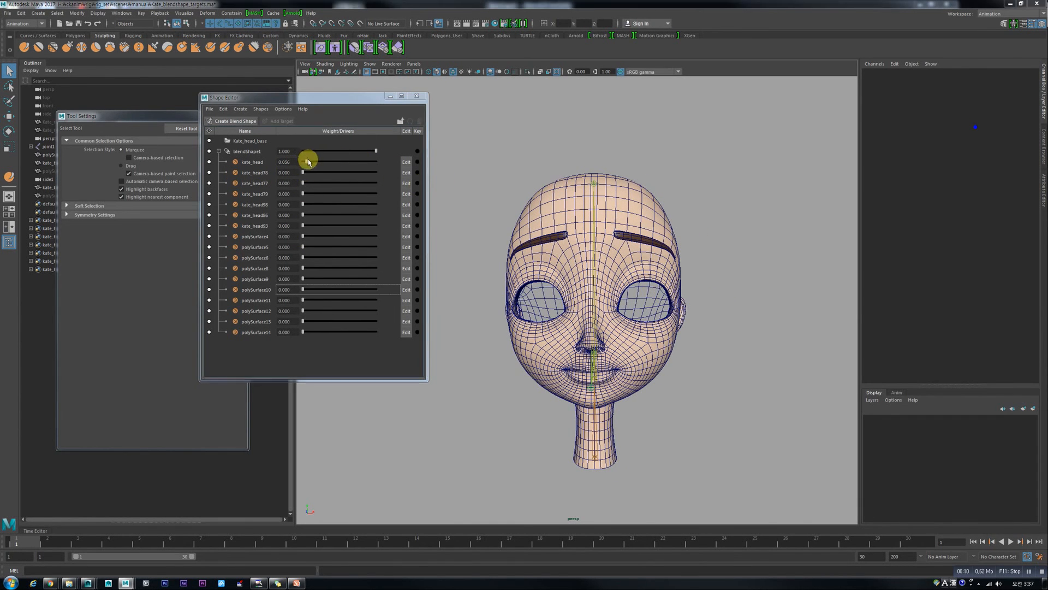
Step: Select all blendShape1 targets from kate_head through polySurface14 and duplicate them
{"action": "left_click", "coordinate": [255, 164]}
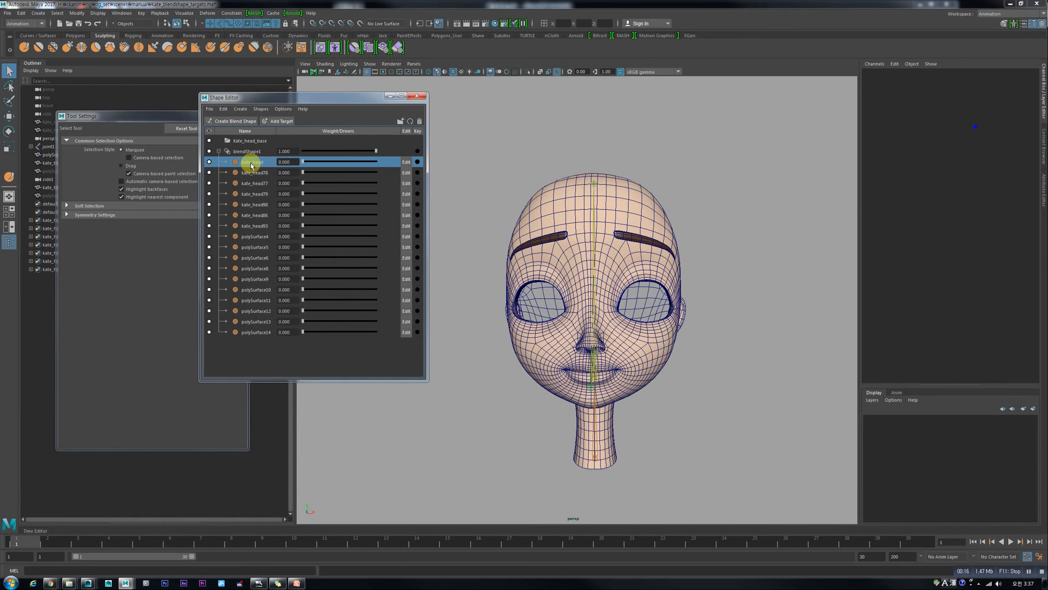
{"action": "left_click", "coordinate": [252, 331], "text": "shift"}
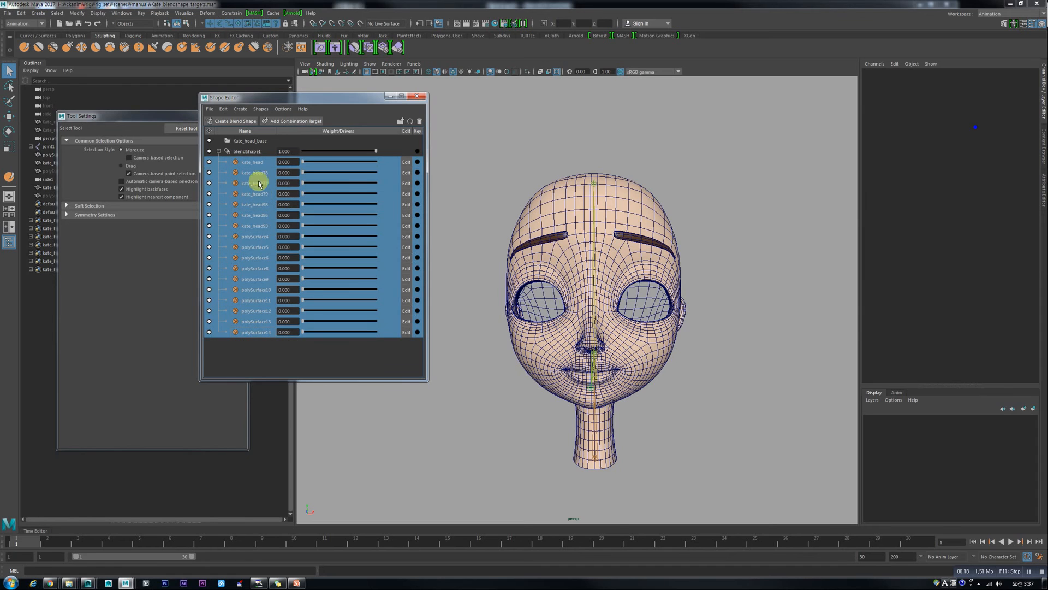
{"action": "right_click", "coordinate": [259, 216]}
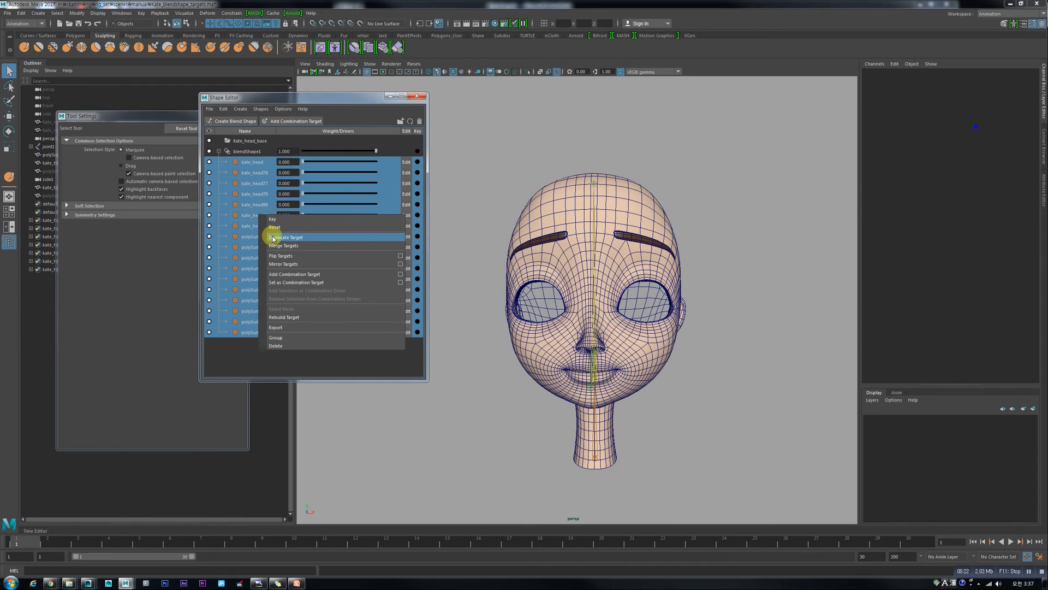
{"action": "left_click", "coordinate": [307, 241]}
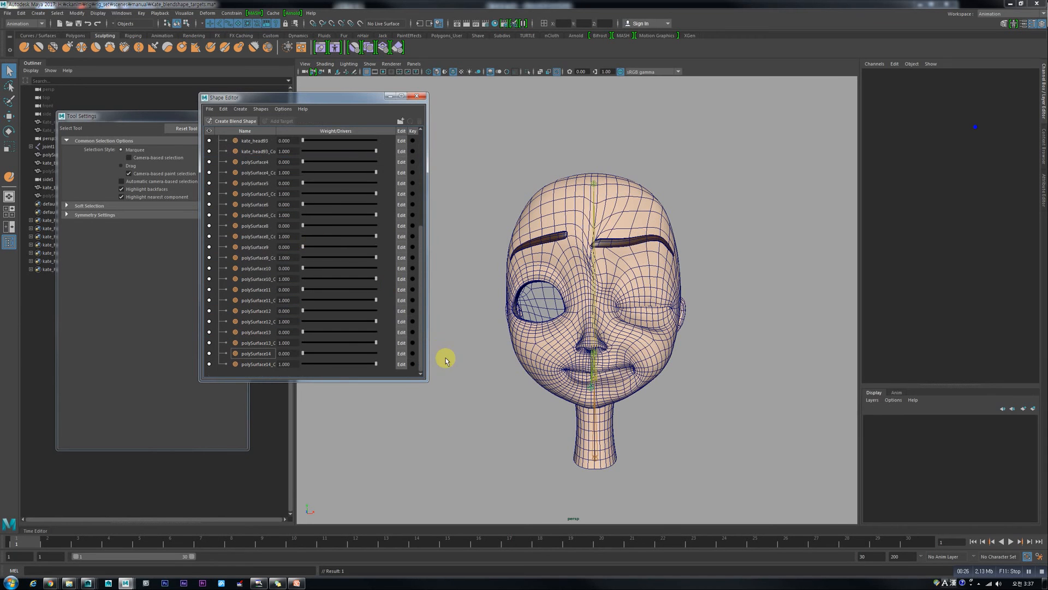
Step: Enlarge and reposition the Shape Editor window so the whole blendShape1 target list fits
{"action": "left_click_drag", "start_coordinate": [424, 381], "coordinate": [463, 520]}
{"action": "left_click_drag", "start_coordinate": [309, 93], "coordinate": [304, 23]}
{"action": "left_click_drag", "start_coordinate": [351, 100], "coordinate": [381, 109]}
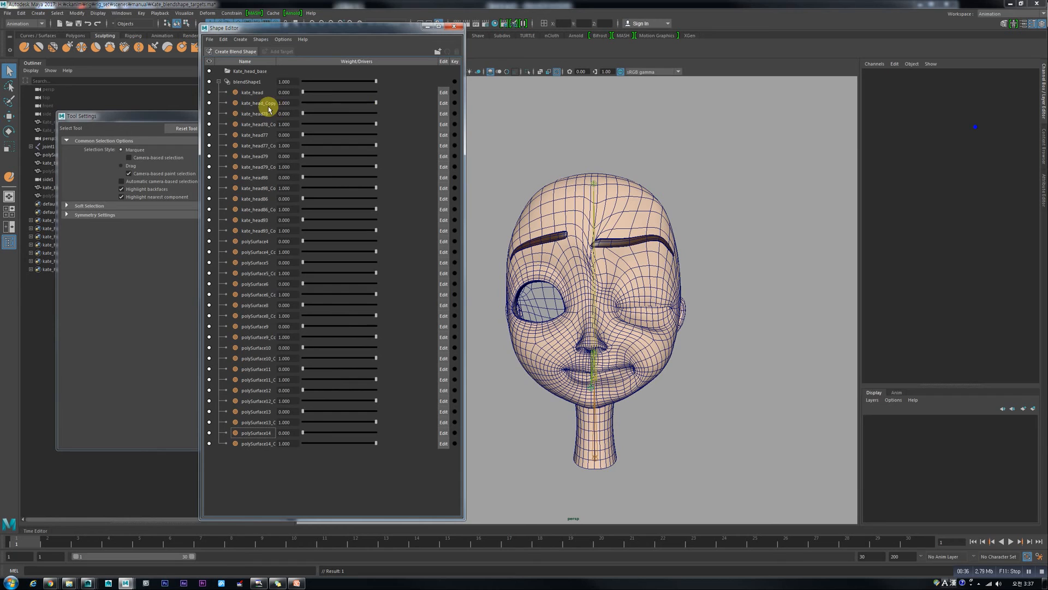
Step: Select all the duplicated _Copy targets of blendShape1, from kate_head_Copy through polySurface14_Copy, and flip them
{"action": "left_click", "coordinate": [264, 104]}
{"action": "left_click", "coordinate": [269, 123]}
{"action": "left_click", "coordinate": [270, 147]}
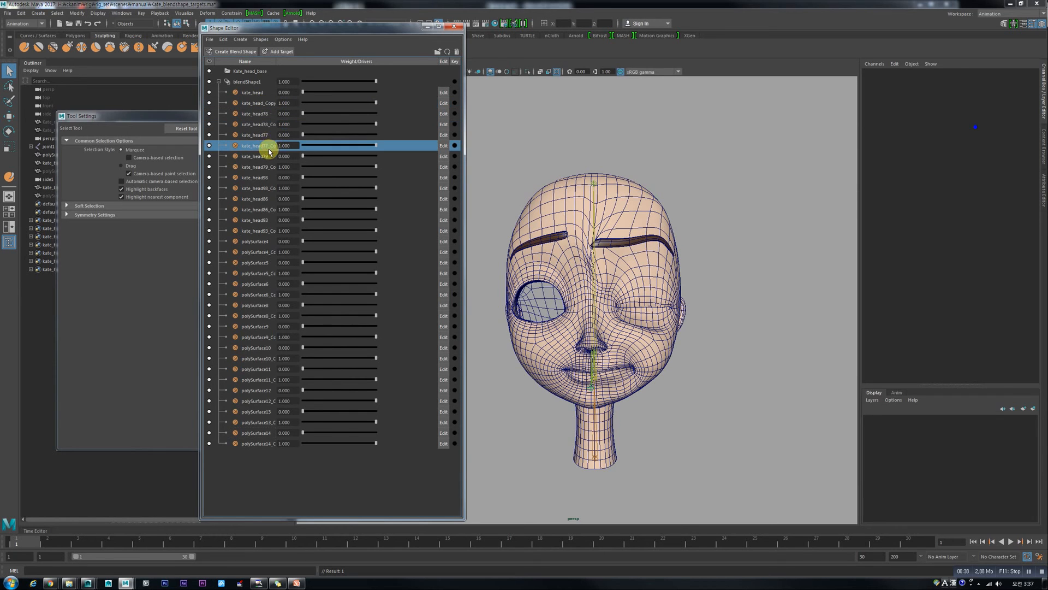
{"action": "left_click", "coordinate": [270, 168]}
{"action": "left_click", "coordinate": [273, 104]}
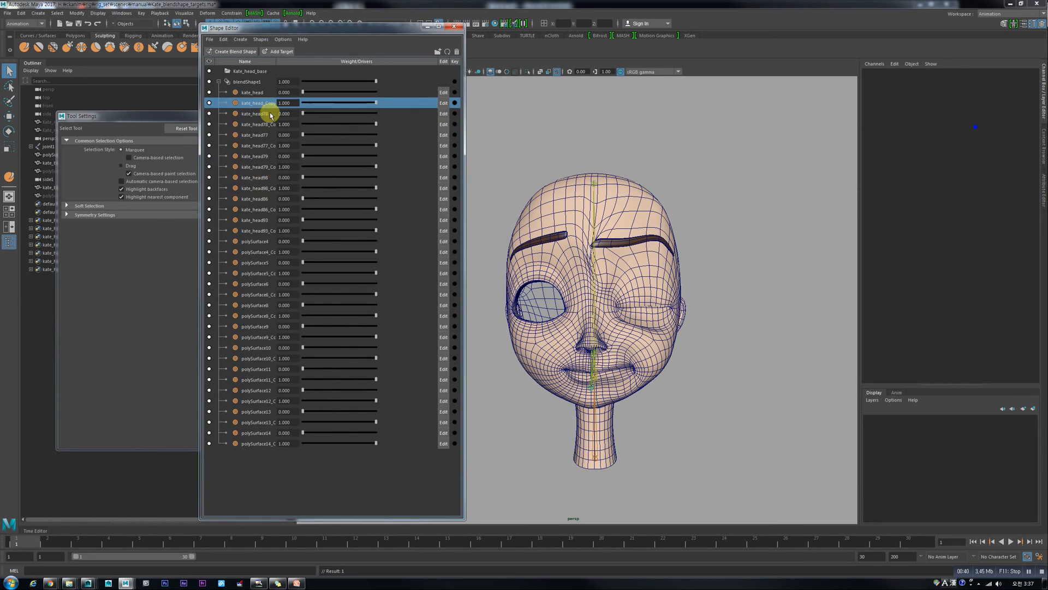
{"action": "left_click", "coordinate": [268, 124], "text": "ctrl"}
{"action": "left_click", "coordinate": [269, 146], "text": "ctrl"}
{"action": "left_click", "coordinate": [270, 168], "text": "ctrl"}
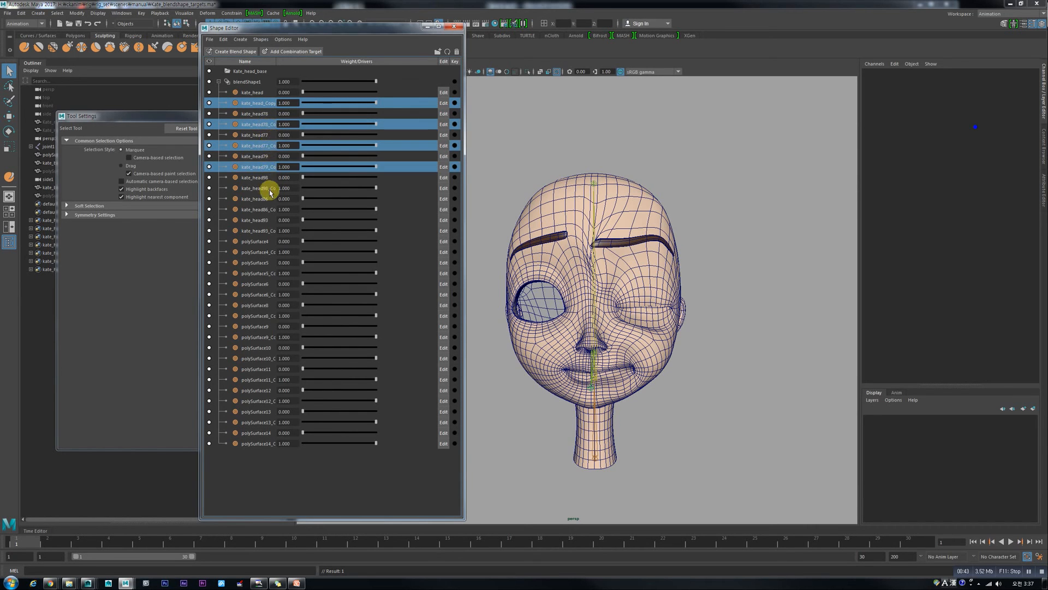
{"action": "left_click", "coordinate": [271, 189], "text": "ctrl"}
{"action": "left_click", "coordinate": [271, 210], "text": "ctrl"}
{"action": "left_click", "coordinate": [270, 231], "text": "ctrl"}
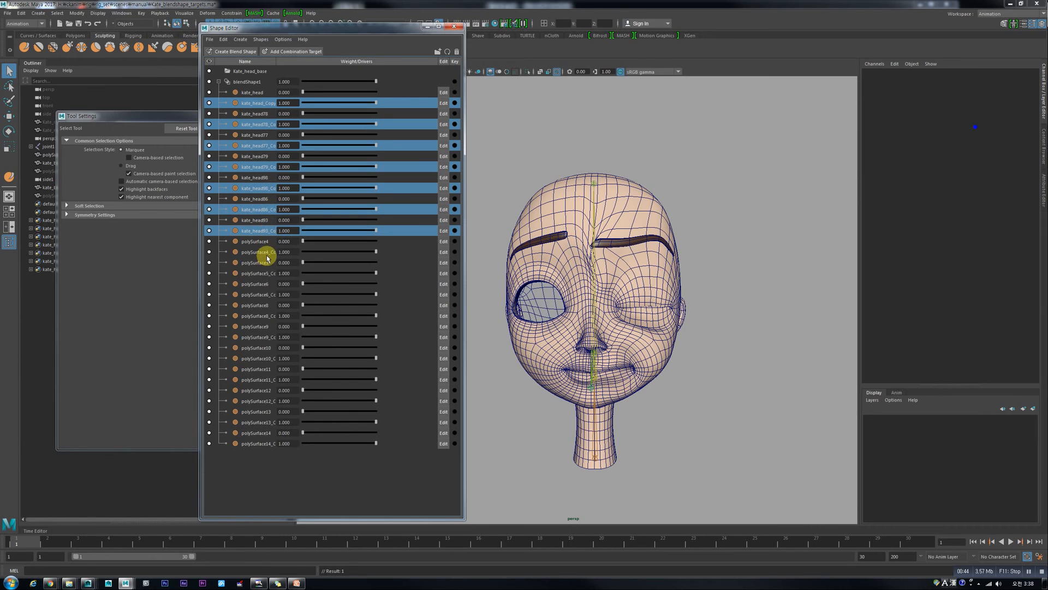
{"action": "left_click", "coordinate": [266, 253], "text": "ctrl"}
{"action": "left_click", "coordinate": [271, 274], "text": "ctrl"}
{"action": "left_click", "coordinate": [270, 295], "text": "ctrl"}
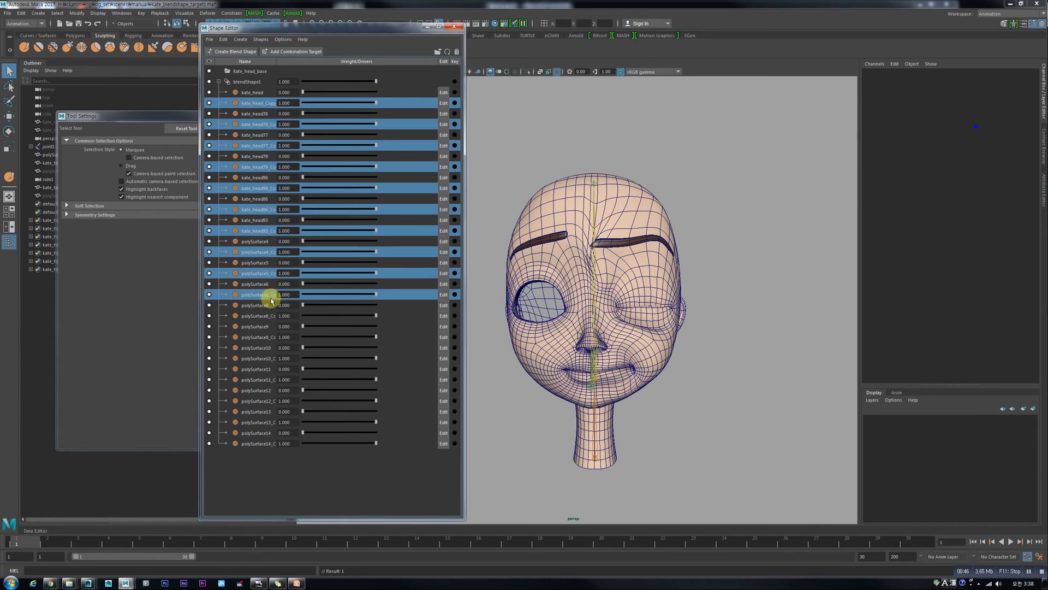
{"action": "left_click", "coordinate": [270, 315], "text": "ctrl"}
{"action": "left_click", "coordinate": [270, 337], "text": "ctrl"}
{"action": "left_click", "coordinate": [268, 359], "text": "ctrl"}
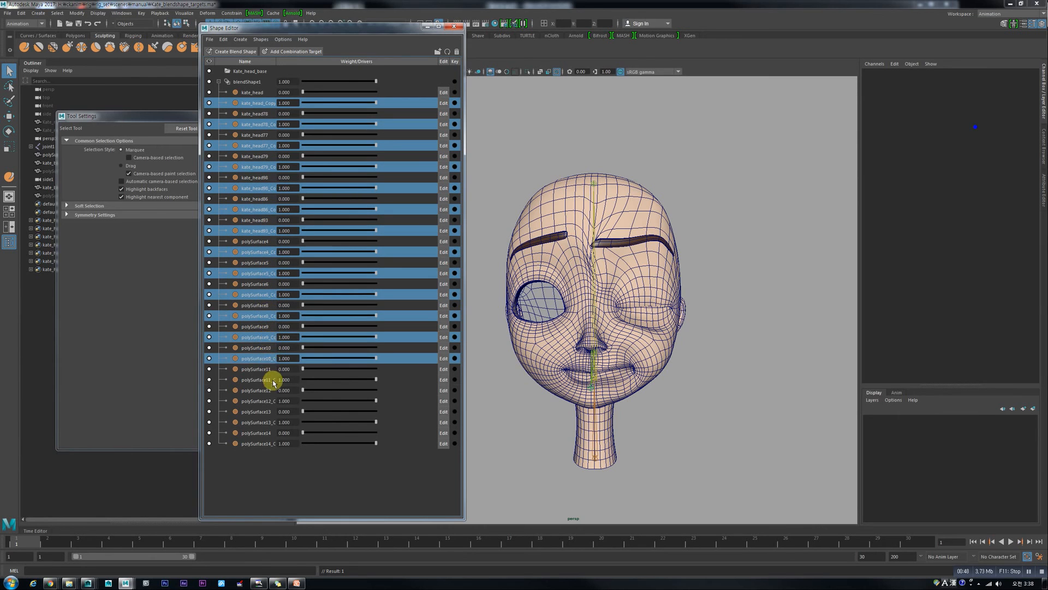
{"action": "left_click", "coordinate": [270, 379], "text": "ctrl"}
{"action": "left_click", "coordinate": [271, 401], "text": "ctrl"}
{"action": "left_click", "coordinate": [273, 422], "text": "ctrl"}
{"action": "left_click", "coordinate": [269, 442], "text": "ctrl"}
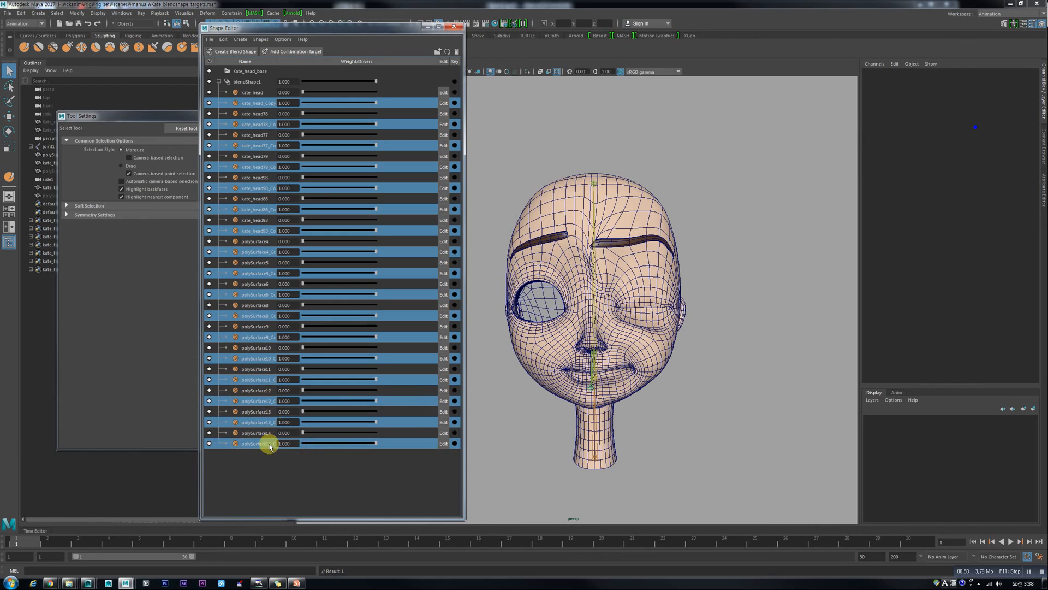
{"action": "right_click", "coordinate": [254, 107]}
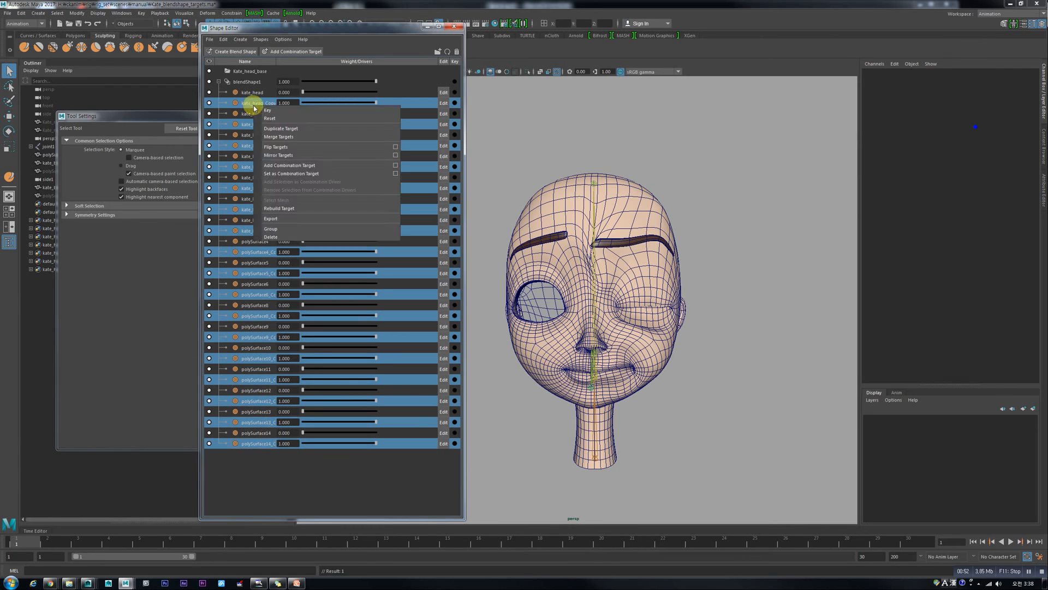
{"action": "left_click", "coordinate": [281, 148]}
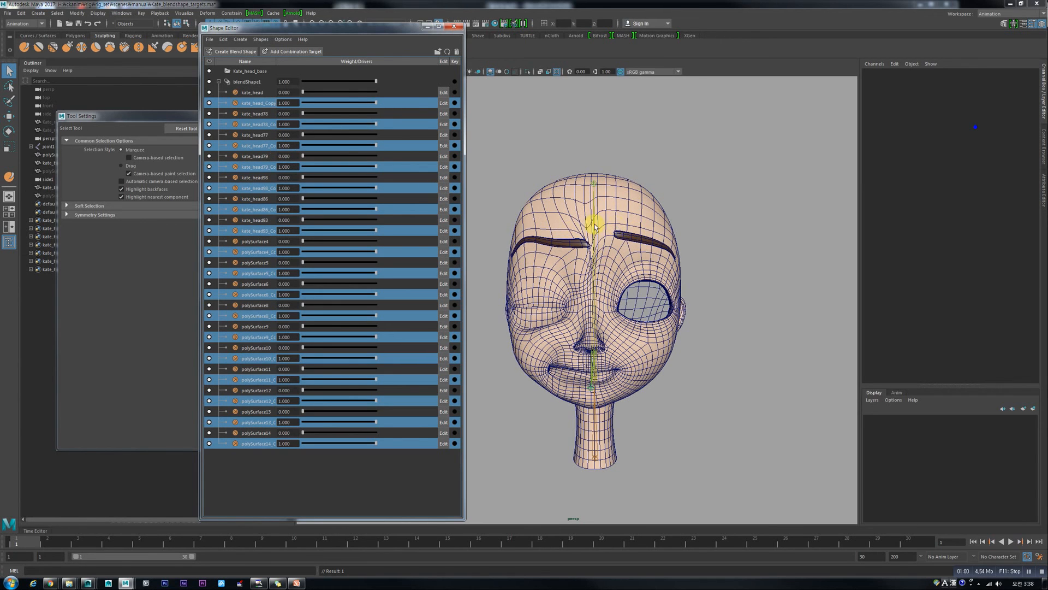
Step: Reset the flipped copies' weights to 0 and compare kate_head with kate_head_Copy by raising both to 1, returning them to 0
{"action": "left_click_drag", "start_coordinate": [377, 105], "coordinate": [400, 96]}
{"action": "left_click", "coordinate": [255, 92]}
{"action": "left_click_drag", "start_coordinate": [303, 102], "coordinate": [406, 114]}
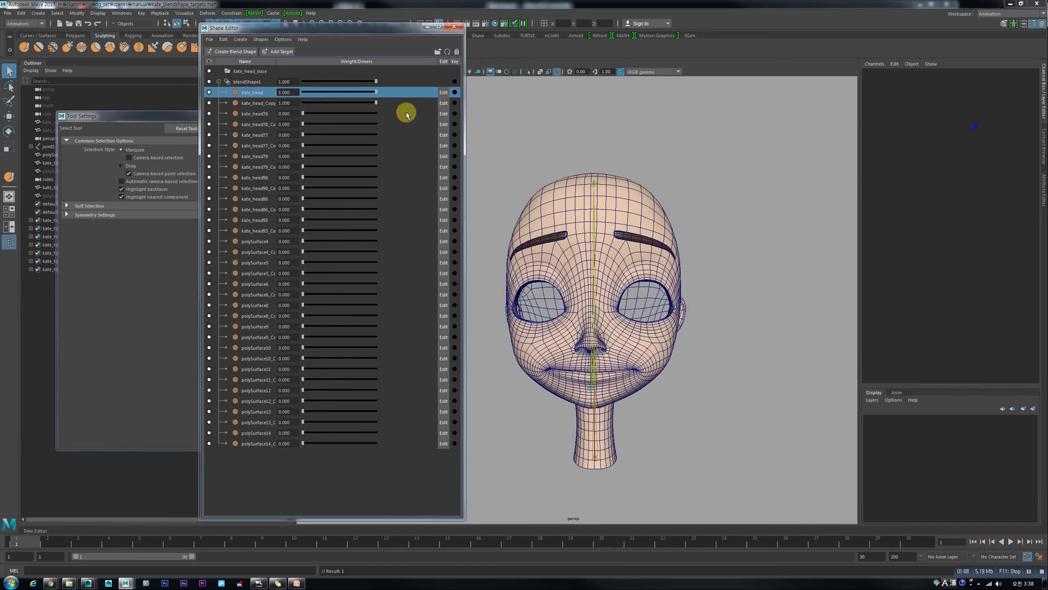
{"action": "left_click_drag", "start_coordinate": [303, 113], "coordinate": [252, 102]}
{"action": "left_click_drag", "start_coordinate": [317, 91], "coordinate": [274, 94]}
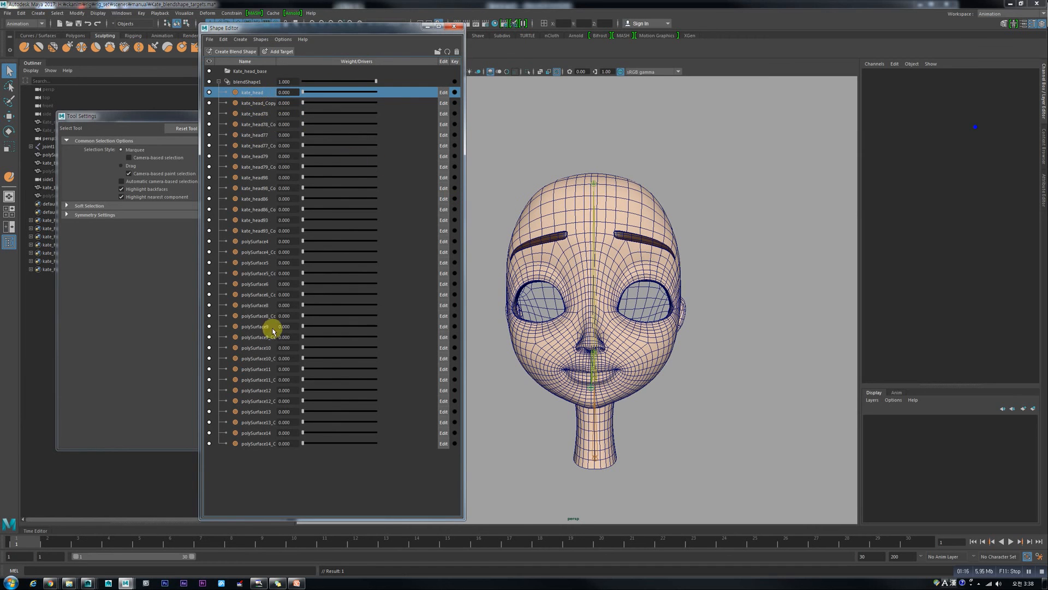
Step: Select every blendShape1 target from kate_head through polySurface14_Copy and rebuild them as target meshes
{"action": "left_click", "coordinate": [262, 444], "text": "shift"}
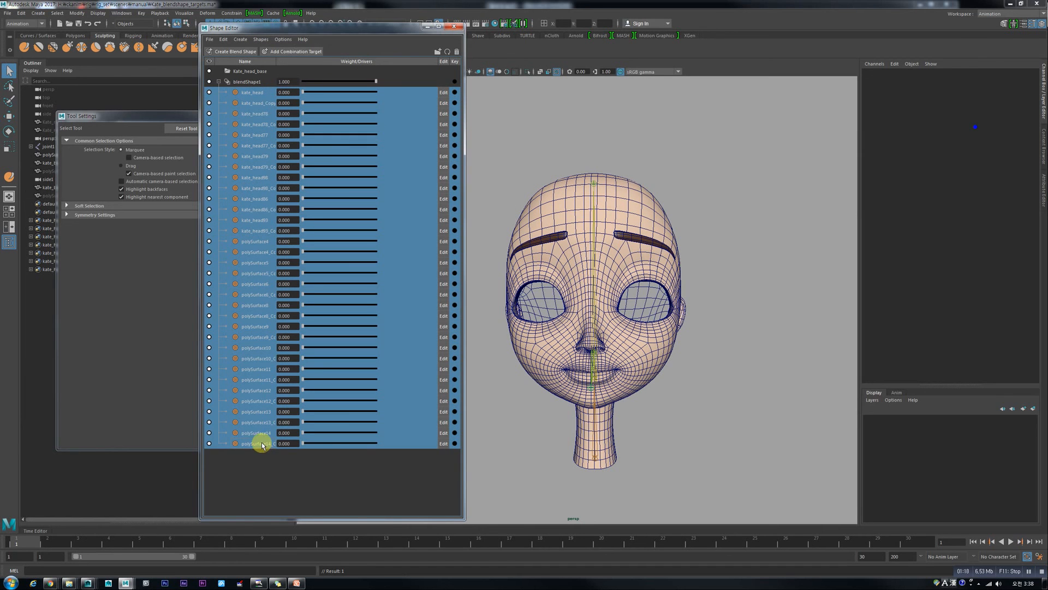
{"action": "right_click", "coordinate": [263, 253]}
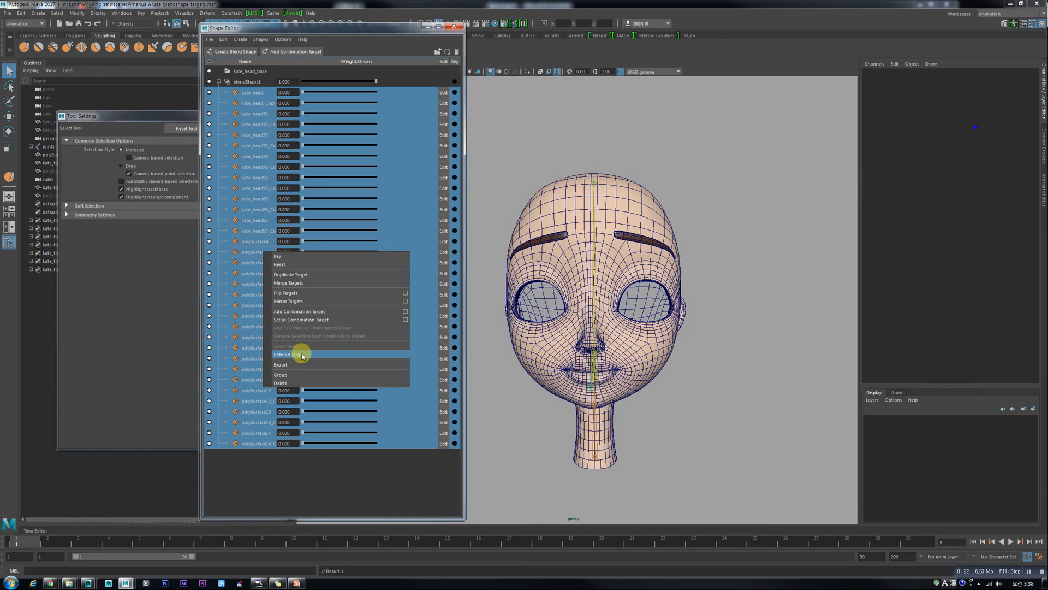
{"action": "left_click", "coordinate": [298, 354]}
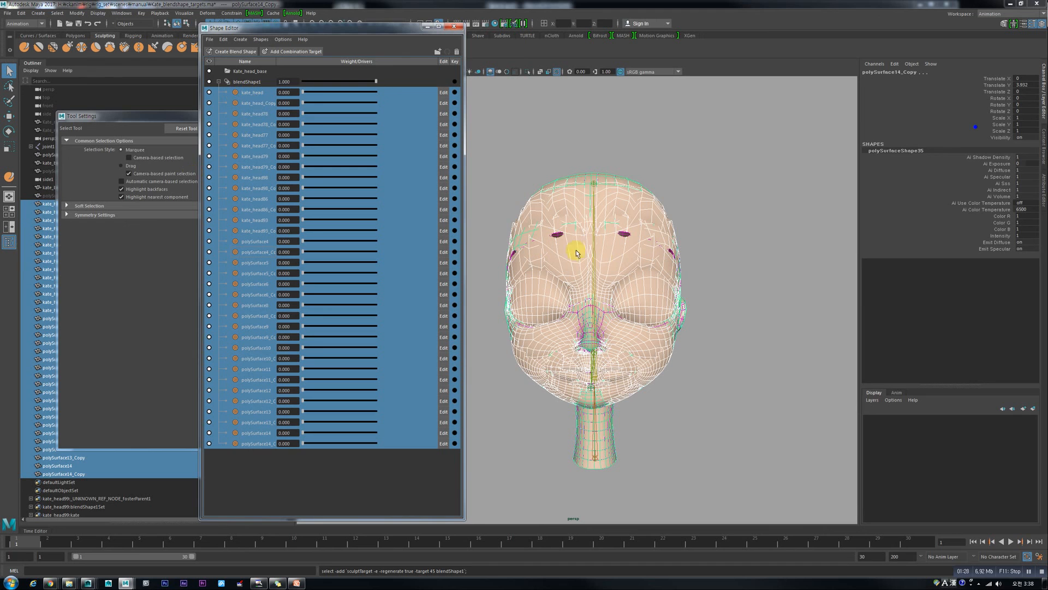
Step: Minimize the floating Tool Settings, Shape Editor and Outliner windows to reveal the docked Outliner
{"action": "left_click", "coordinate": [167, 116]}
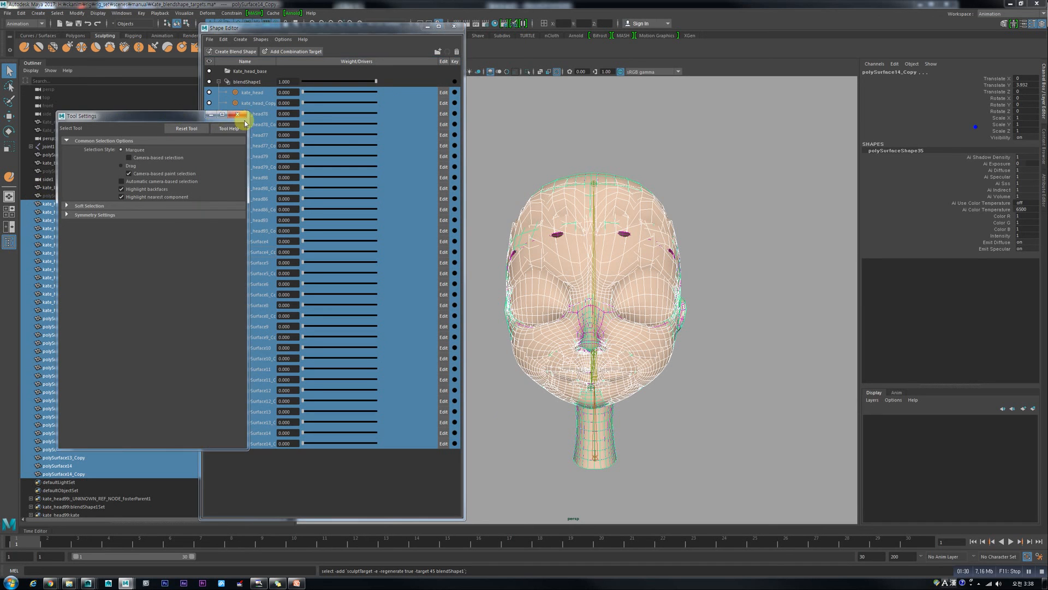
{"action": "left_click", "coordinate": [211, 113]}
{"action": "left_click", "coordinate": [428, 26]}
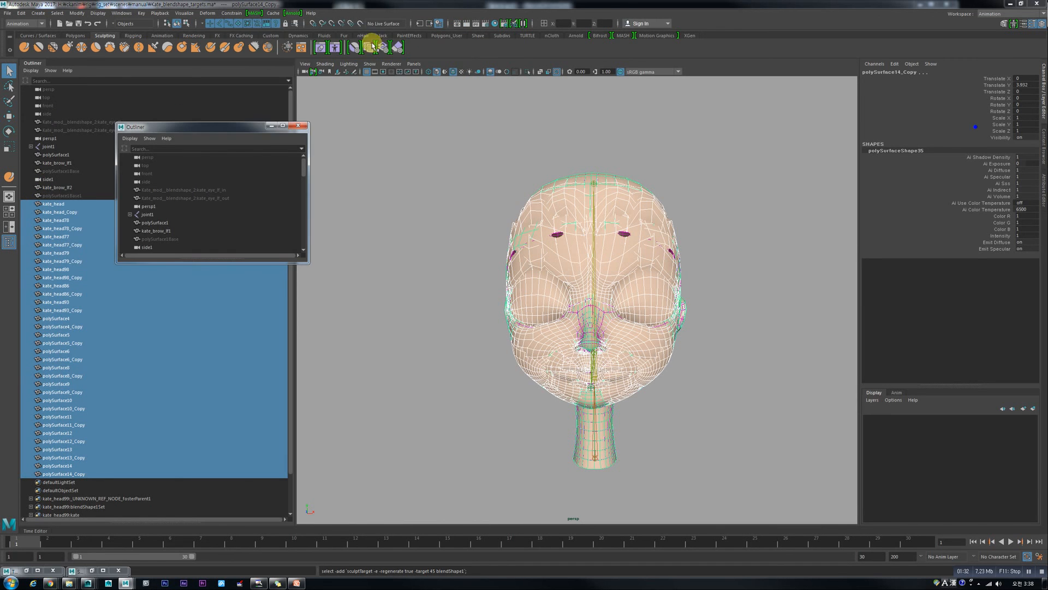
{"action": "left_click", "coordinate": [273, 125]}
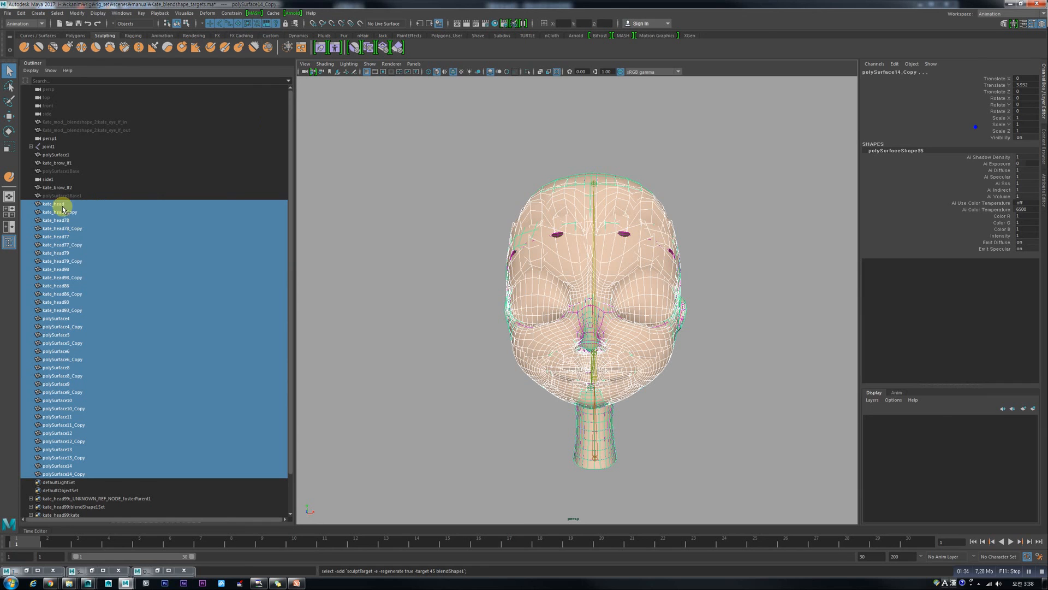
Step: Set the Export Selection file type to mayaAscii for the rebuilt target meshes and save the options
{"action": "left_click_drag", "start_coordinate": [505, 299], "coordinate": [579, 290], "text": "alt"}
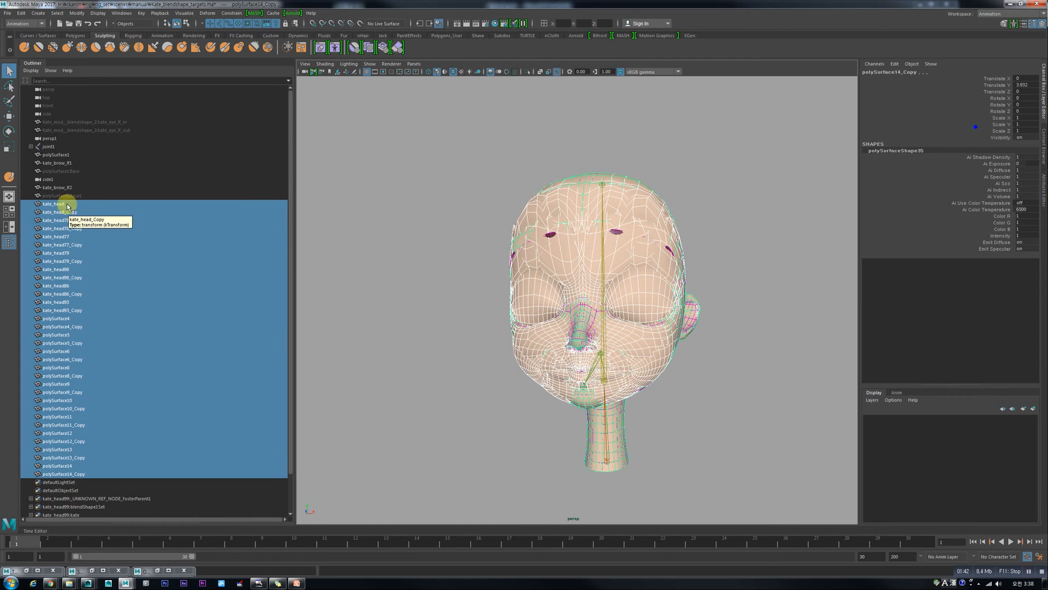
{"action": "left_click", "coordinate": [8, 14]}
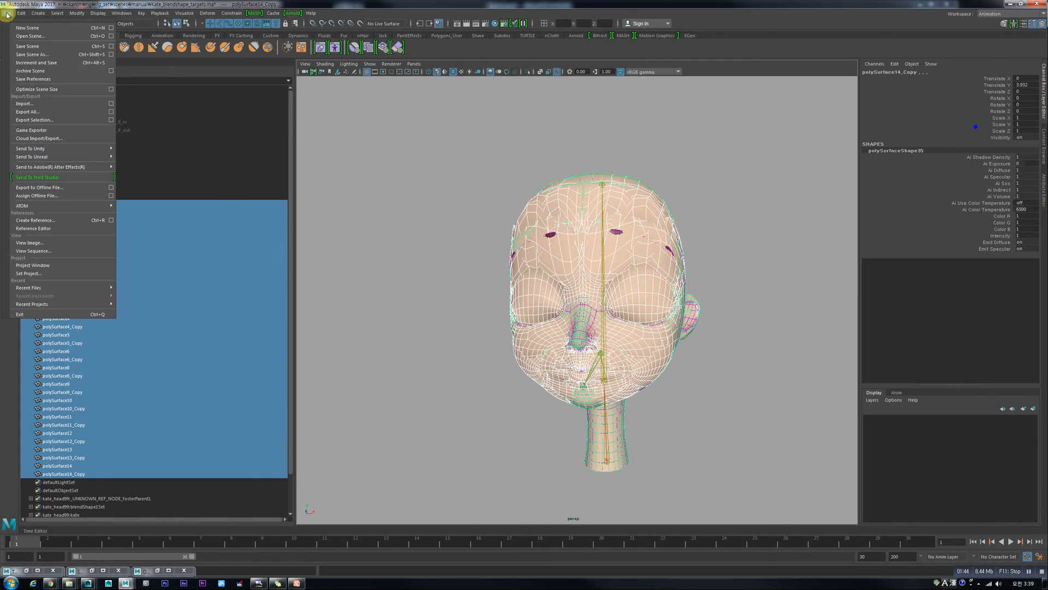
{"action": "left_click", "coordinate": [111, 120]}
{"action": "left_click", "coordinate": [742, 114]}
{"action": "left_click", "coordinate": [746, 119]}
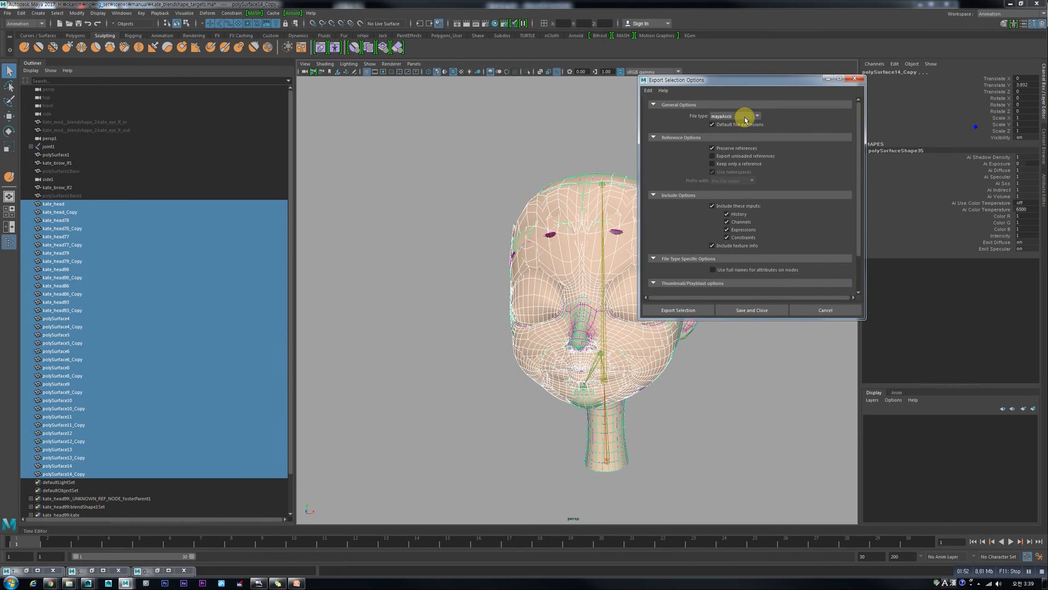
{"action": "left_click", "coordinate": [746, 117]}
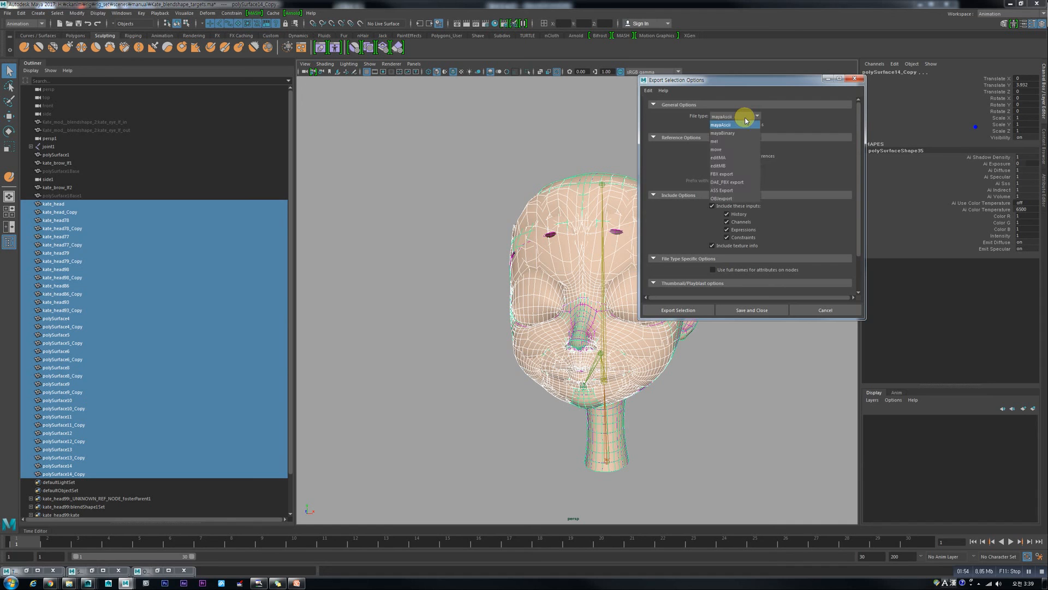
{"action": "left_click", "coordinate": [745, 120]}
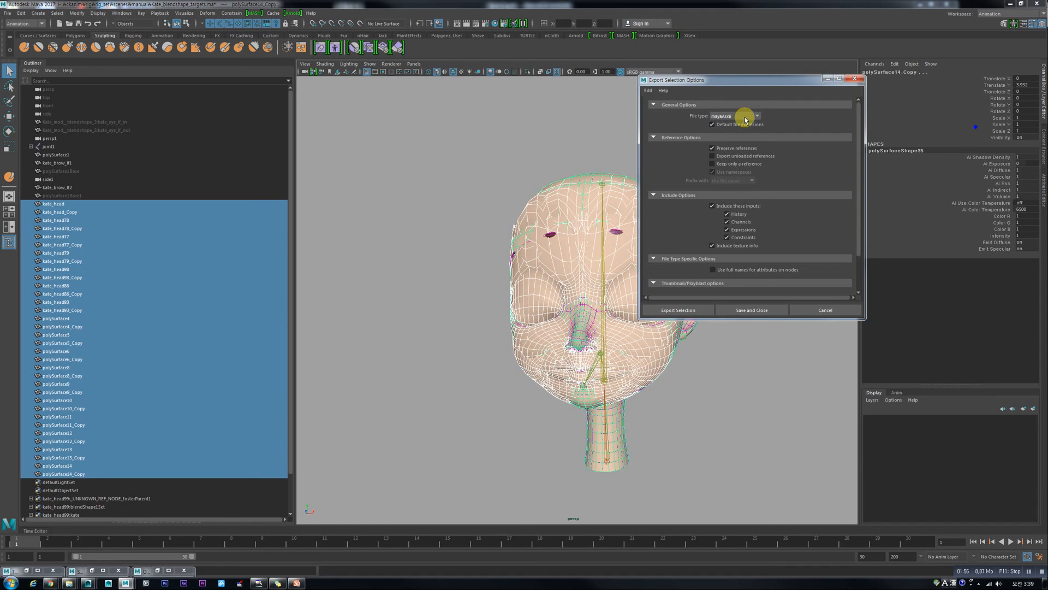
{"action": "left_click", "coordinate": [752, 310]}
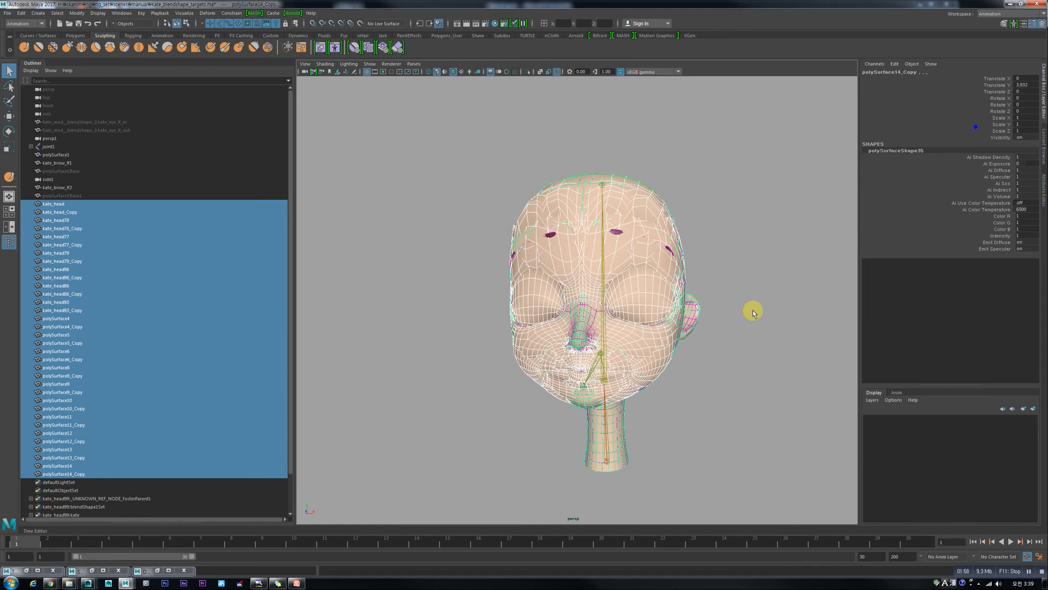
Step: Try to export the selected target meshes as a Maya ASCII file named kate in the manual scenes folder
{"action": "left_click", "coordinate": [6, 13]}
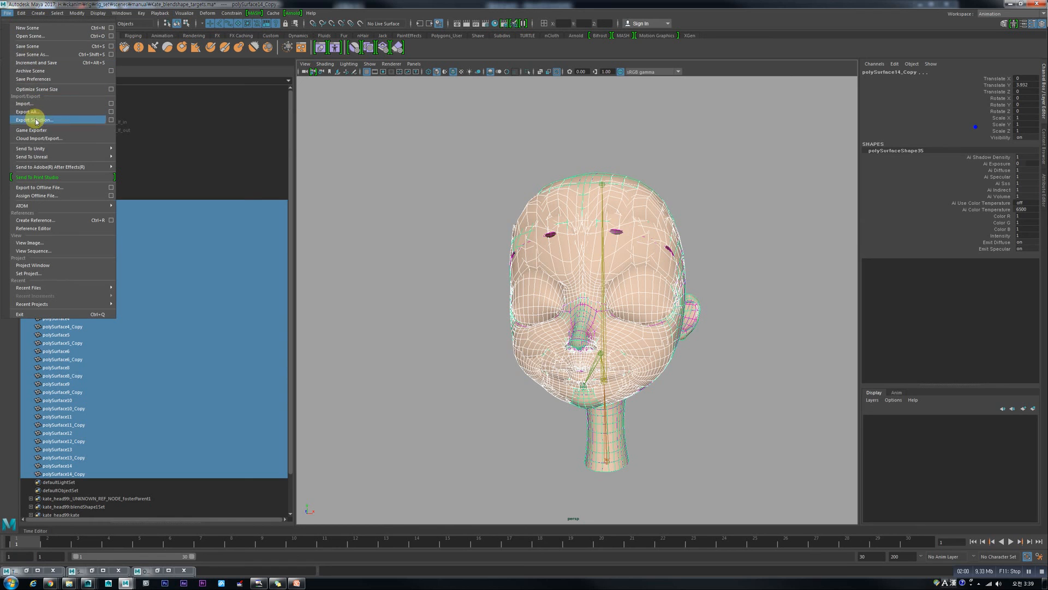
{"action": "left_click", "coordinate": [112, 121]}
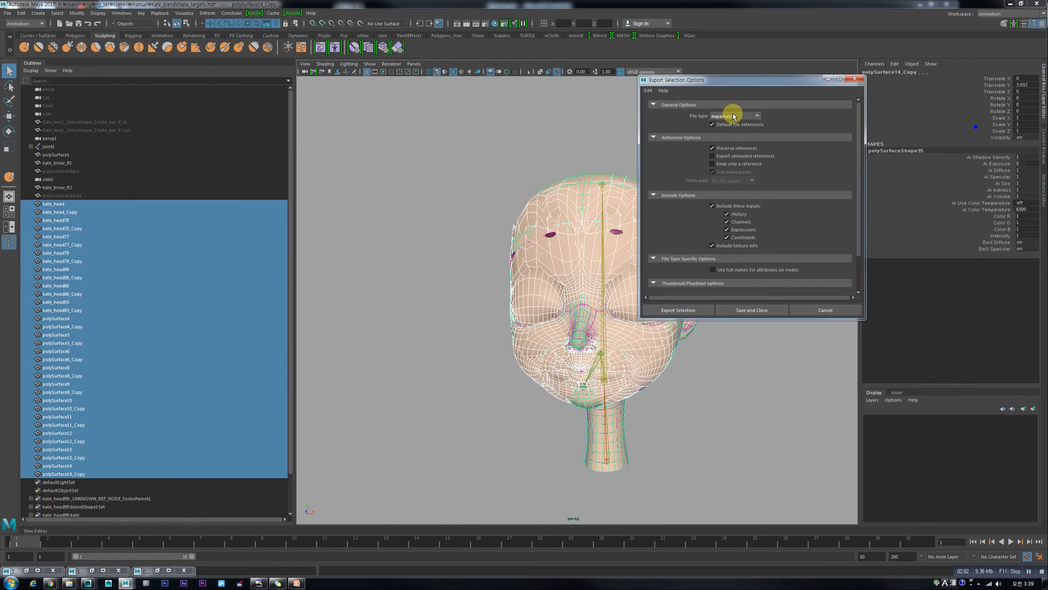
{"action": "left_click", "coordinate": [679, 311]}
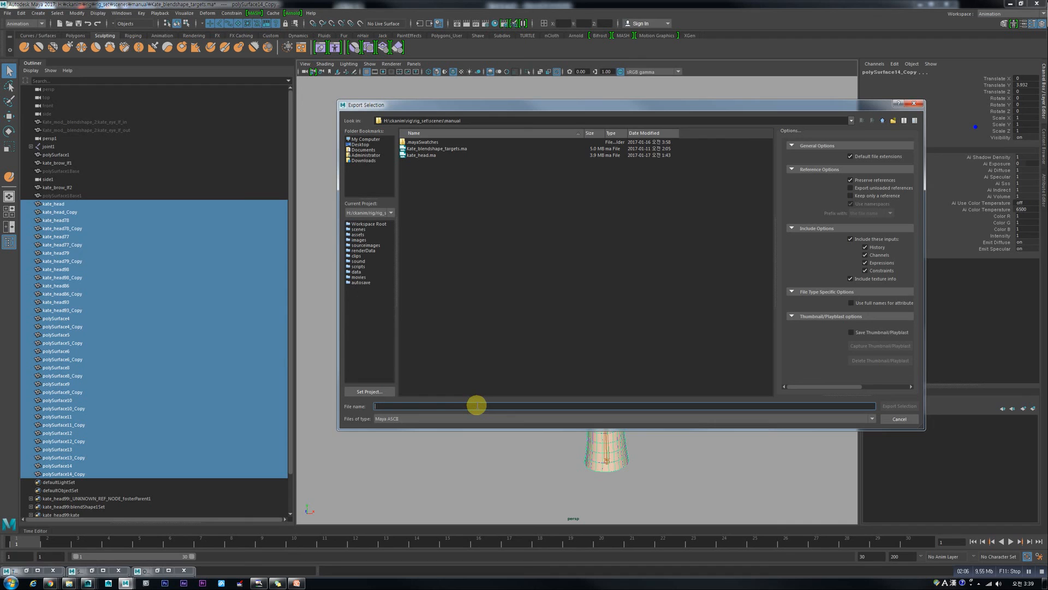
{"action": "type", "text": "kate"}
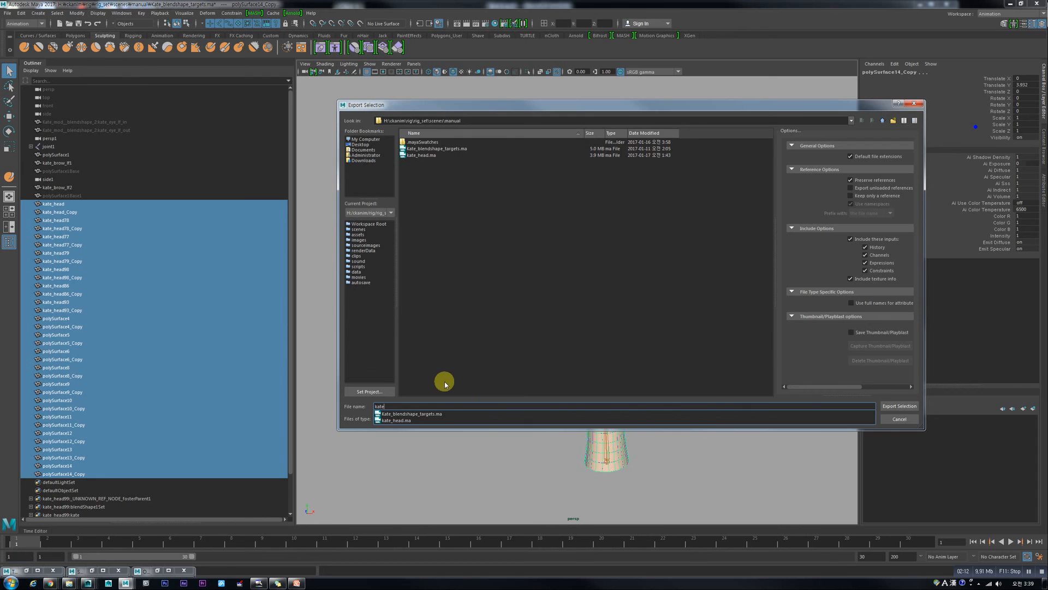
{"action": "left_click", "coordinate": [476, 340]}
{"action": "key", "text": "Return"}
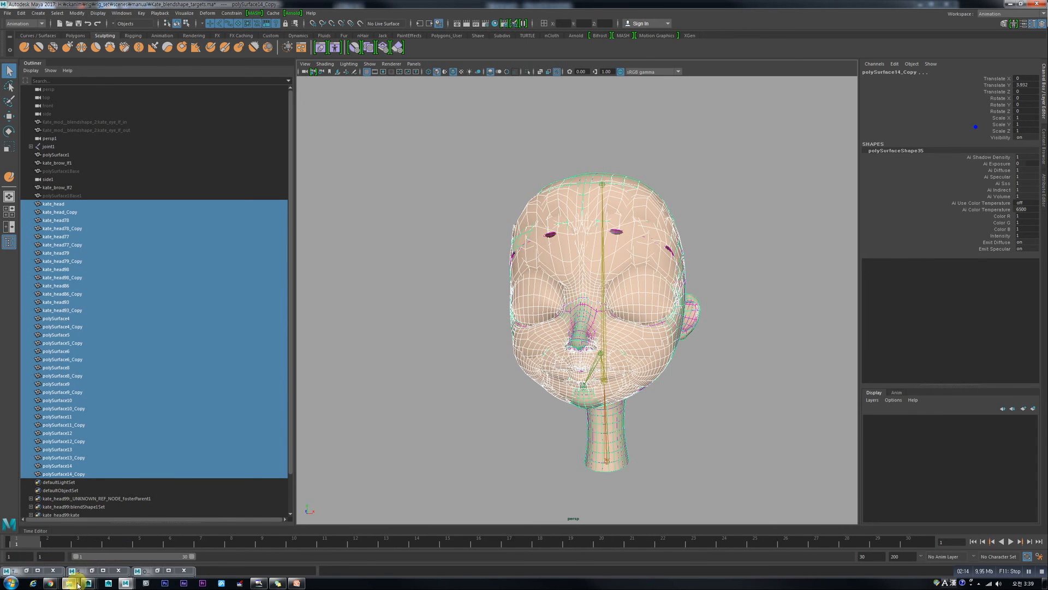
Step: Switch to the Maya 2014 scene with the Kate rig and view the files available for import, leaving without importing
{"action": "mouse_move", "coordinate": [99, 568]}
{"action": "left_click", "coordinate": [141, 541]}
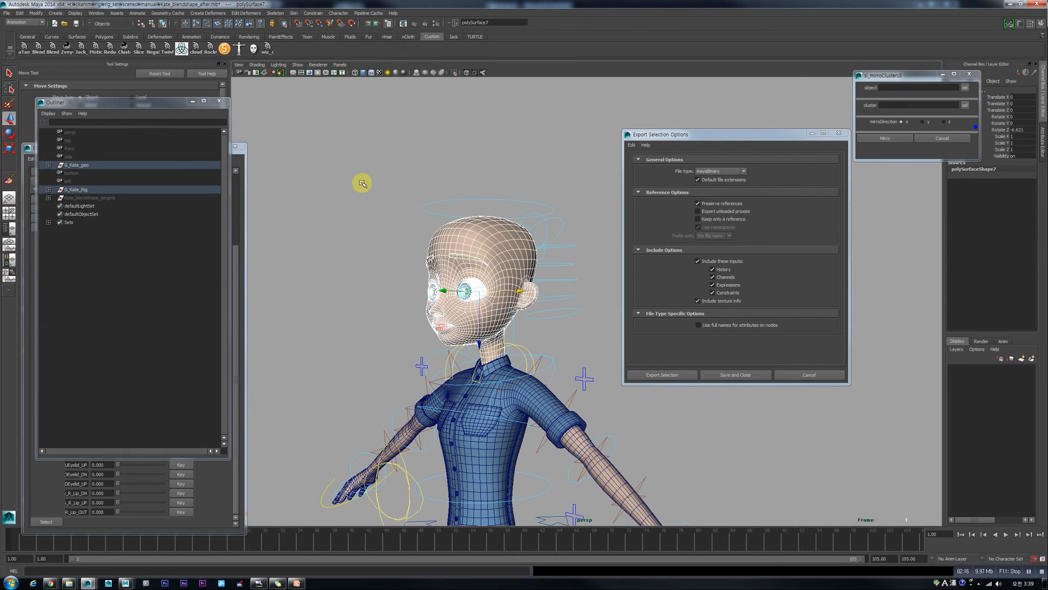
{"action": "left_click", "coordinate": [7, 14]}
{"action": "left_click", "coordinate": [23, 87]}
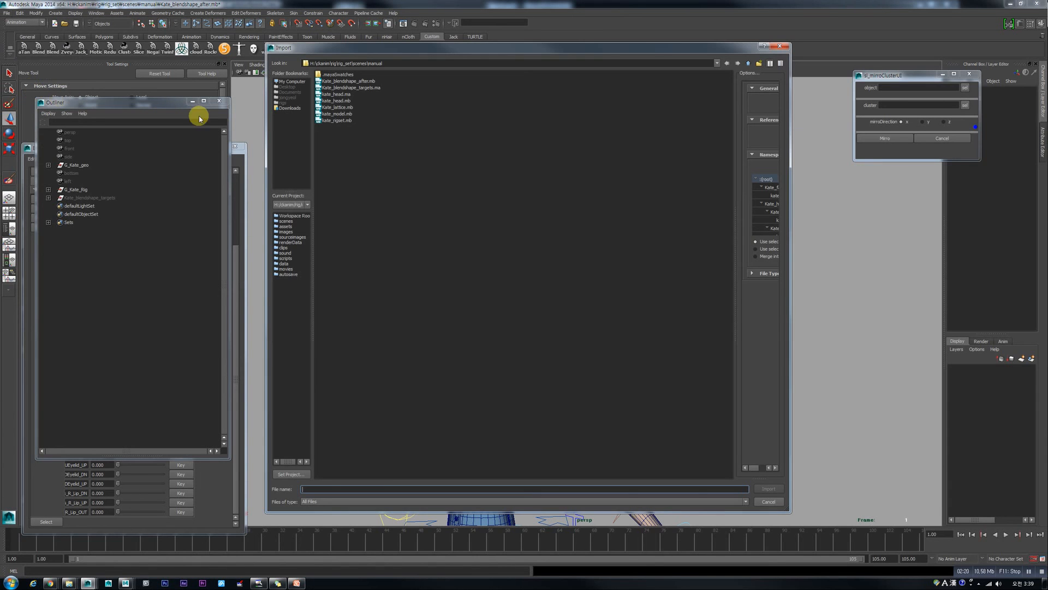
{"action": "key", "text": "Escape"}
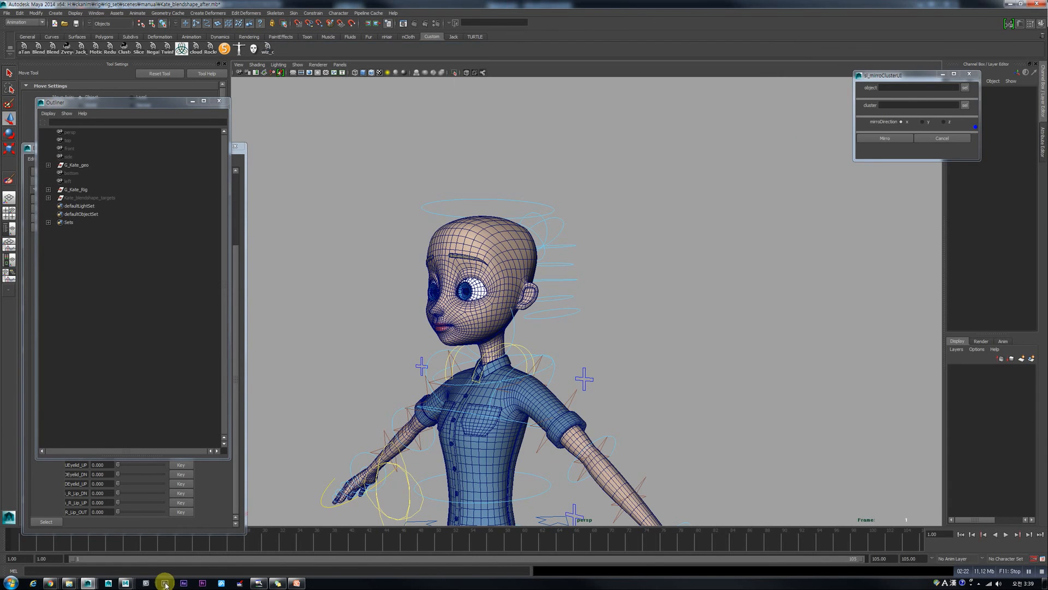
Step: Switch to the Maya 2017 targets scene and export the selected heads as a Maya ASCII file named kate_blendshapes in the manual folder
{"action": "mouse_move", "coordinate": [126, 583]}
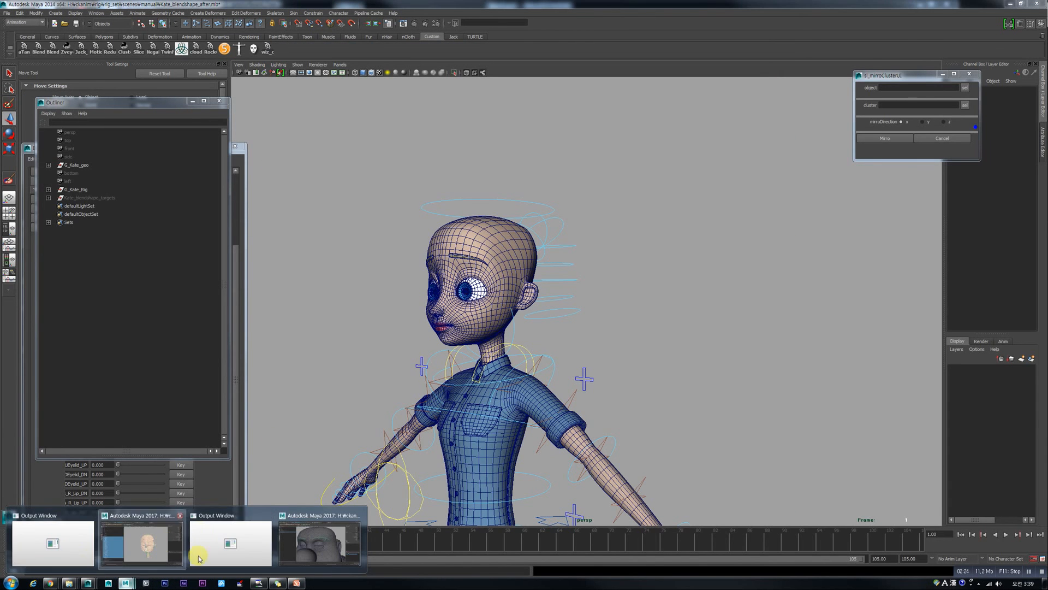
{"action": "left_click", "coordinate": [279, 553]}
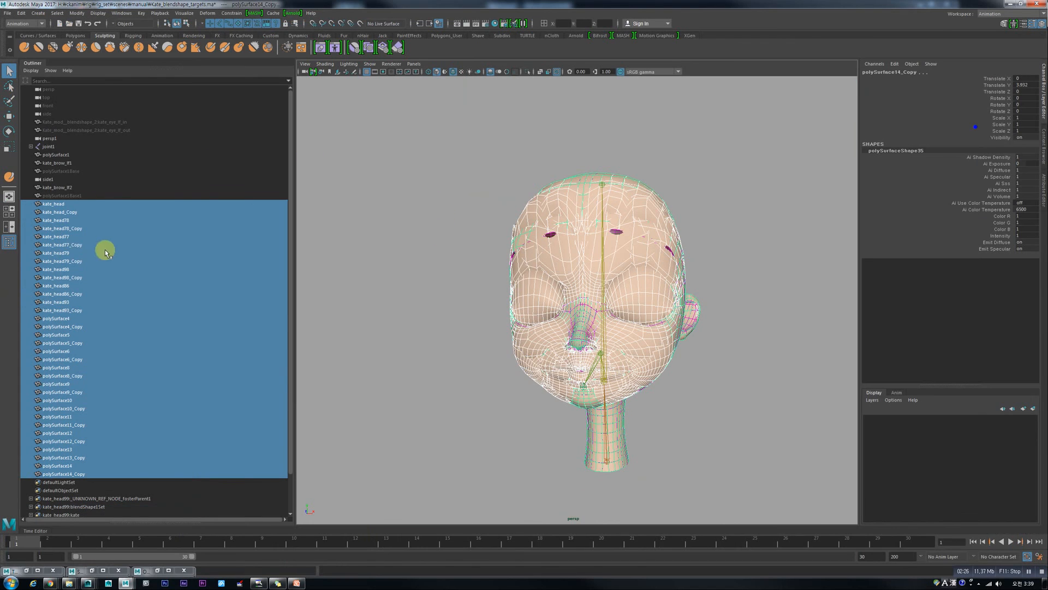
{"action": "left_click", "coordinate": [7, 13]}
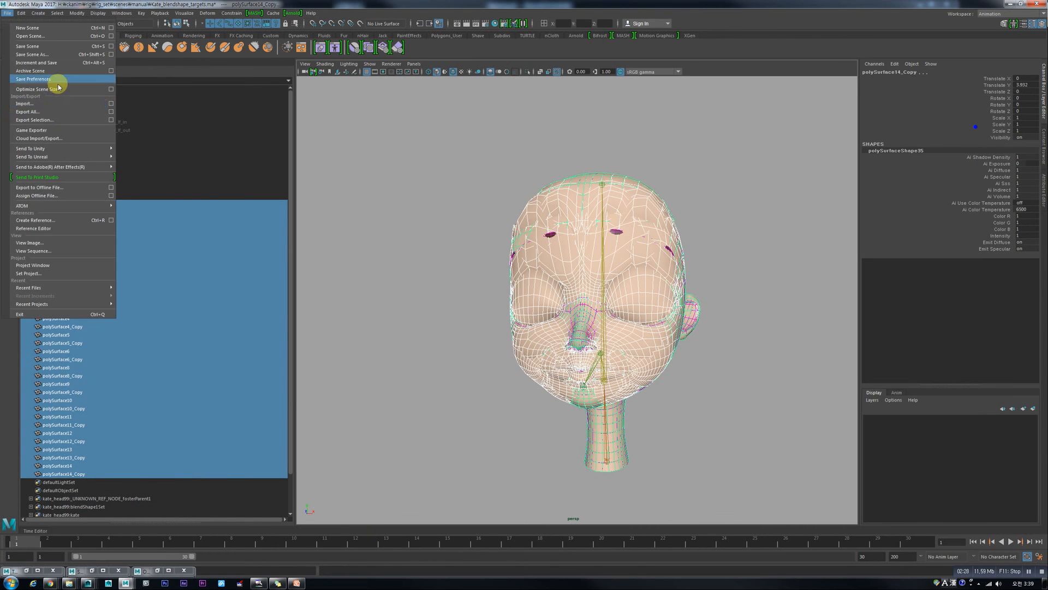
{"action": "left_click", "coordinate": [111, 119]}
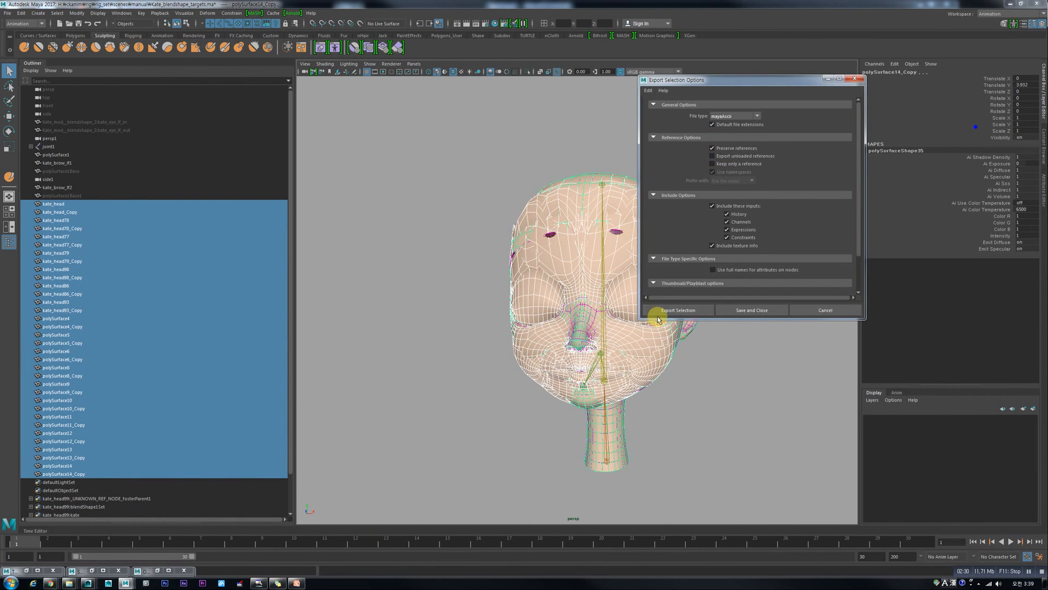
{"action": "left_click", "coordinate": [675, 311]}
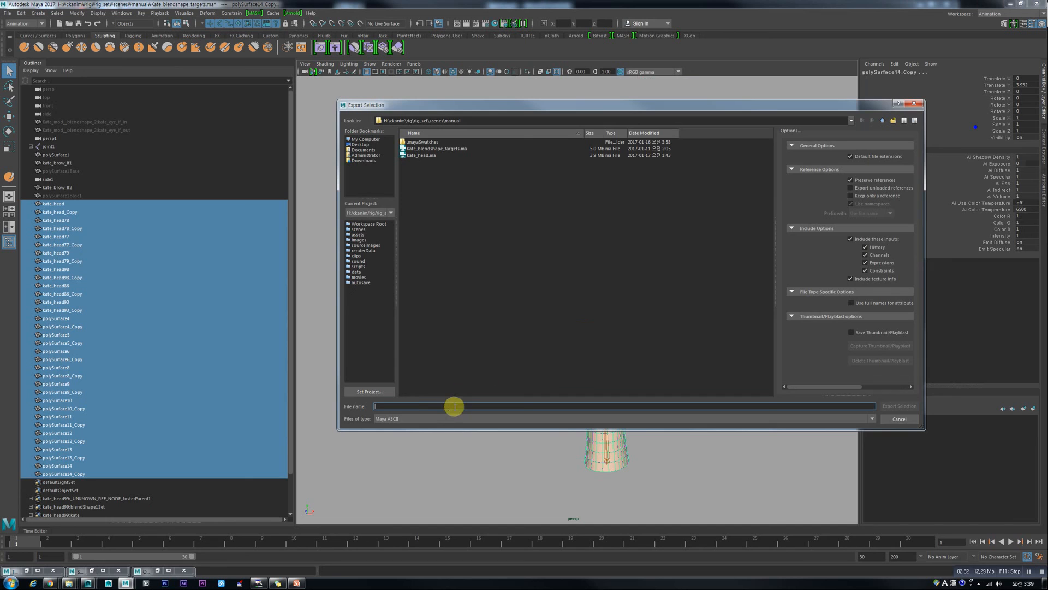
{"action": "type", "text": "kate_blend"}
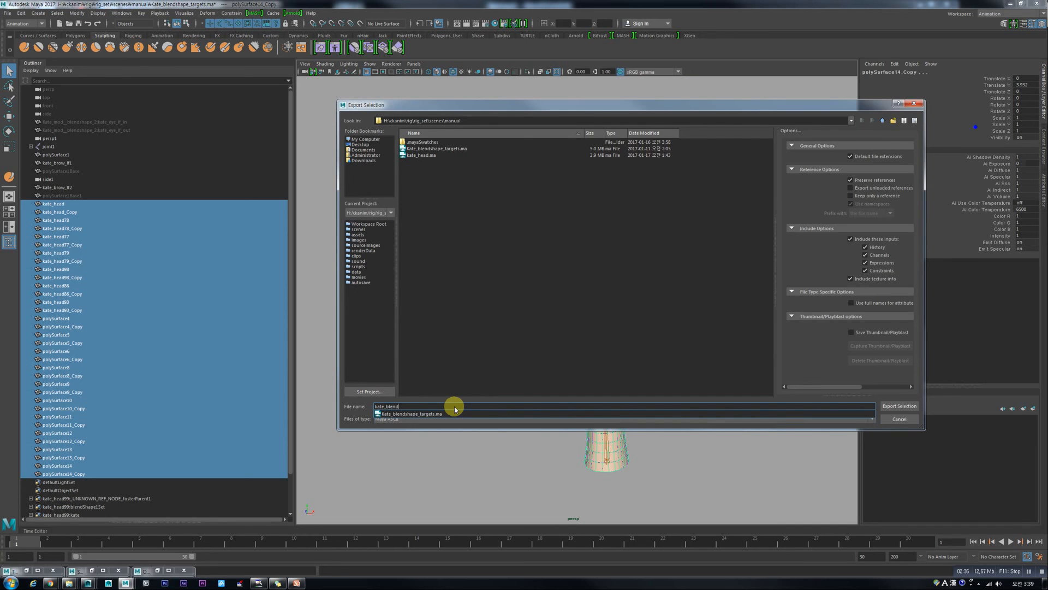
{"action": "type", "text": "shapes"}
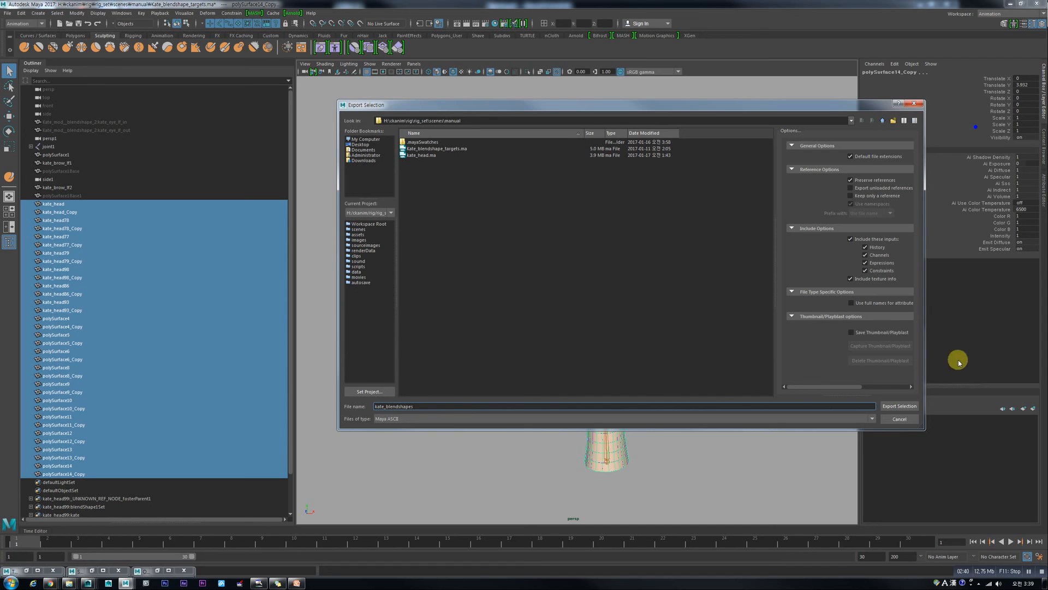
{"action": "left_click", "coordinate": [901, 406]}
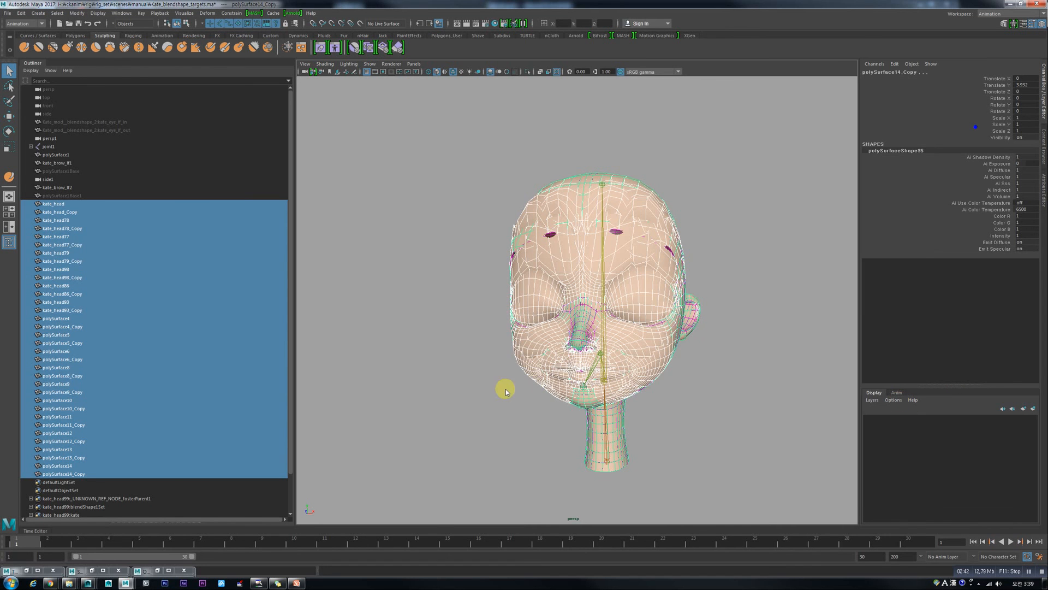
Step: Switch back to the Maya 2014 Kate rig scene and import kate_blendshapes.ma from the manual folder
{"action": "mouse_move", "coordinate": [121, 584]}
{"action": "left_click", "coordinate": [109, 546]}
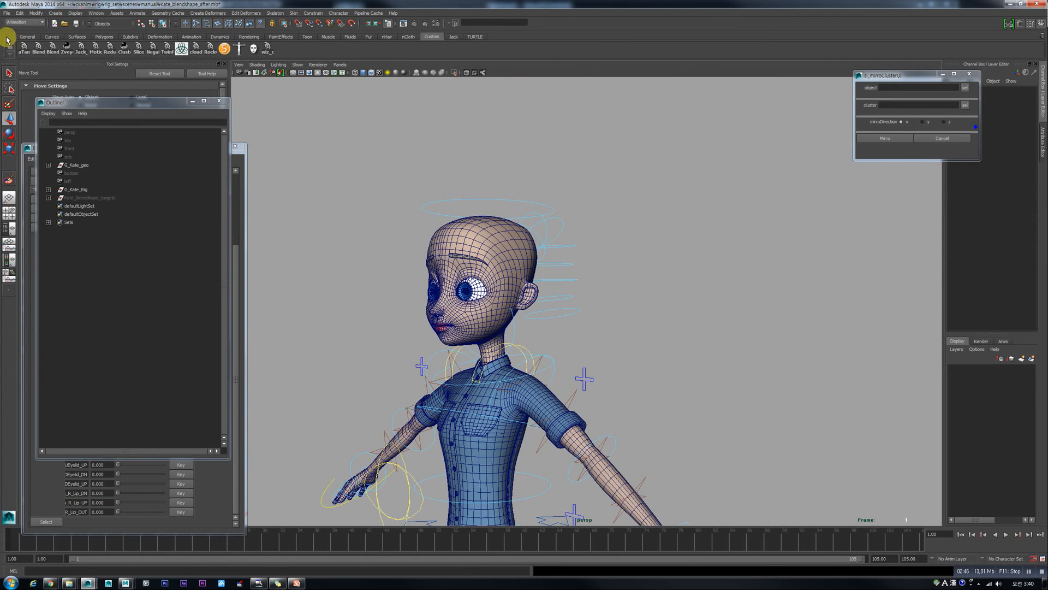
{"action": "left_click", "coordinate": [10, 17]}
{"action": "left_click", "coordinate": [24, 87]}
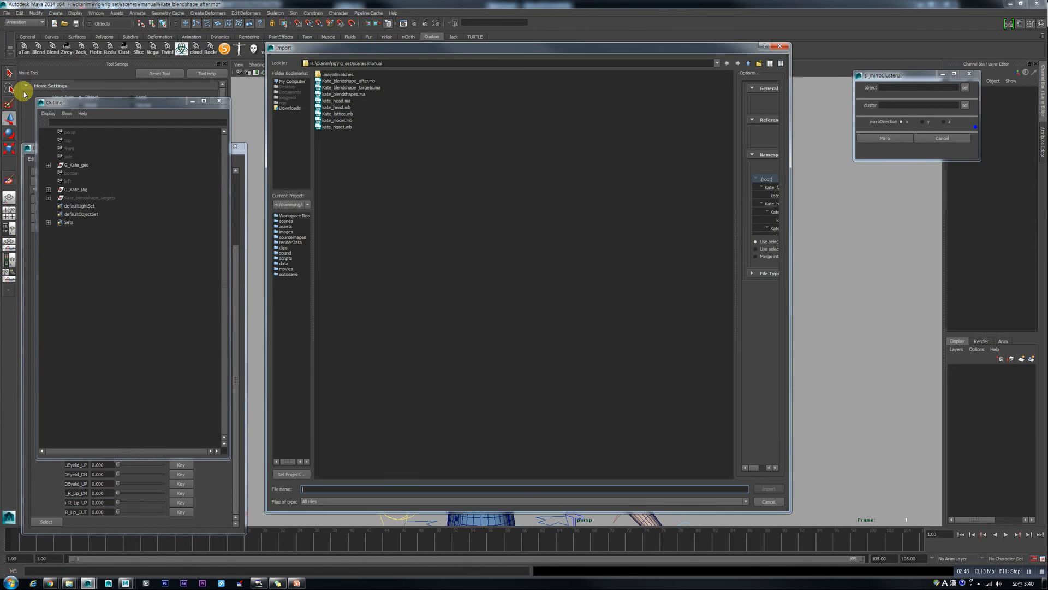
{"action": "left_click", "coordinate": [349, 94]}
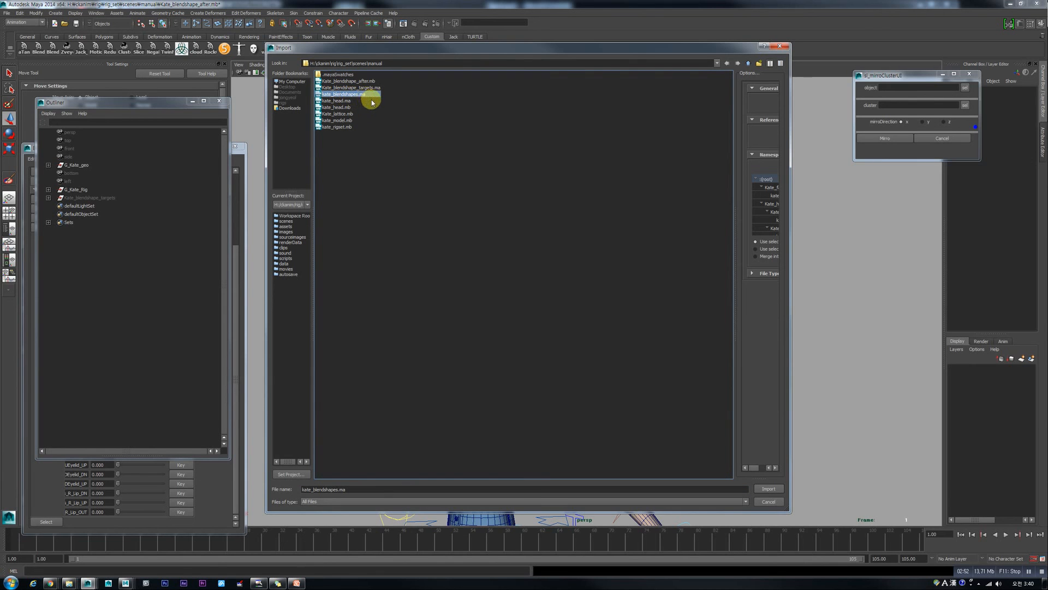
{"action": "left_click", "coordinate": [767, 490]}
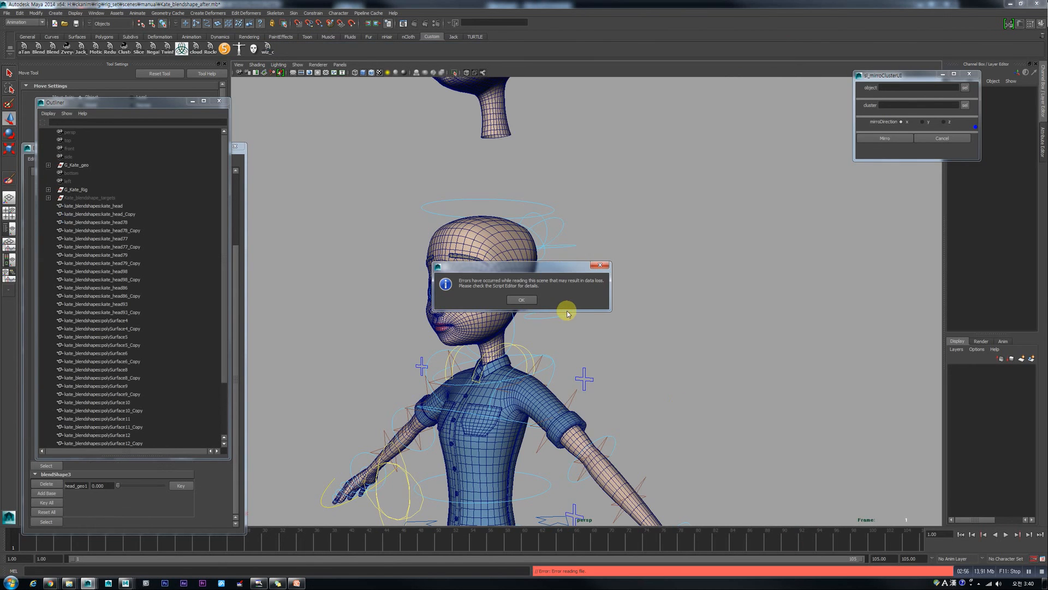
{"action": "left_click", "coordinate": [533, 304]}
Step: Select all the imported target heads above the rig and group them
{"action": "scroll", "coordinate": [534, 217], "scroll_direction": "down", "scroll_amount": 5}
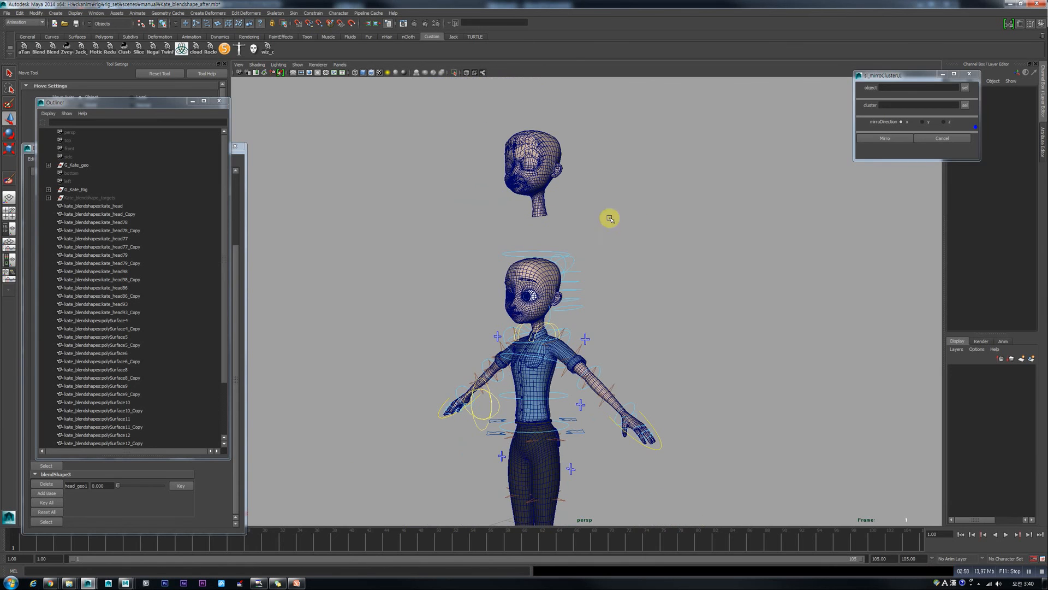
{"action": "left_click_drag", "start_coordinate": [472, 132], "coordinate": [568, 218]}
{"action": "scroll", "coordinate": [568, 219], "scroll_direction": "up", "scroll_amount": 2}
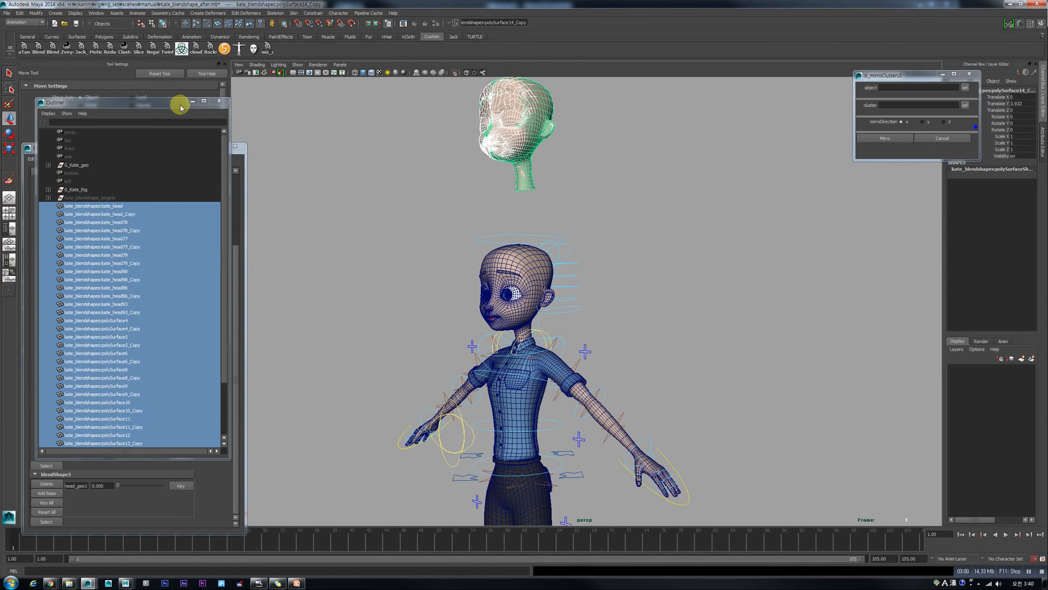
{"action": "scroll", "coordinate": [145, 267], "scroll_direction": "down", "scroll_amount": 3}
{"action": "scroll", "coordinate": [130, 275], "scroll_direction": "up", "scroll_amount": 3}
{"action": "scroll", "coordinate": [131, 277], "scroll_direction": "down", "scroll_amount": 3}
{"action": "scroll", "coordinate": [131, 278], "scroll_direction": "up", "scroll_amount": 3}
{"action": "scroll", "coordinate": [127, 257], "scroll_direction": "down", "scroll_amount": 3}
{"action": "scroll", "coordinate": [123, 230], "scroll_direction": "up", "scroll_amount": 3}
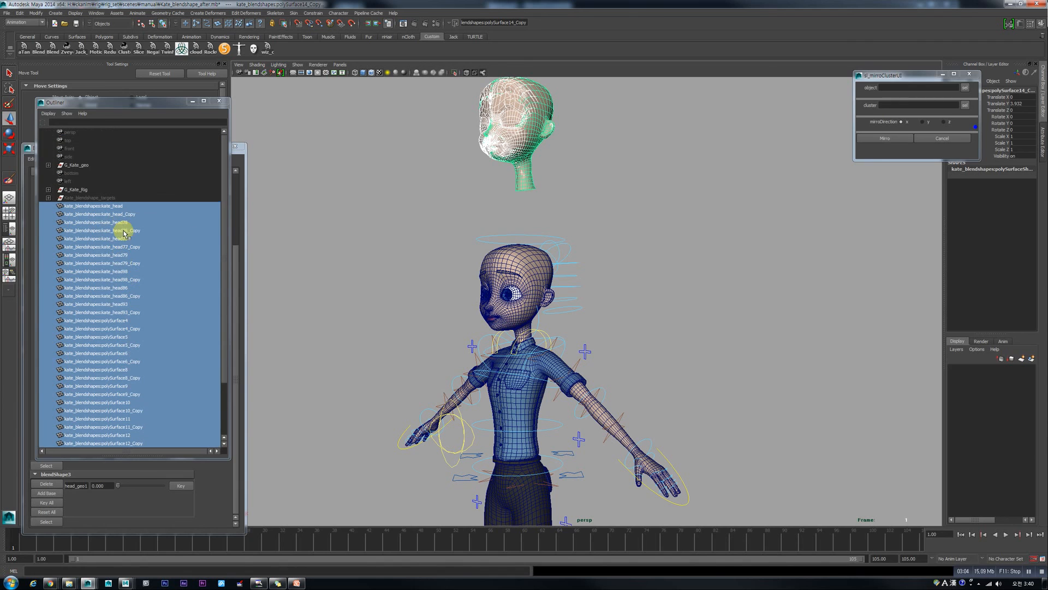
{"action": "key", "text": "ctrl+g"}
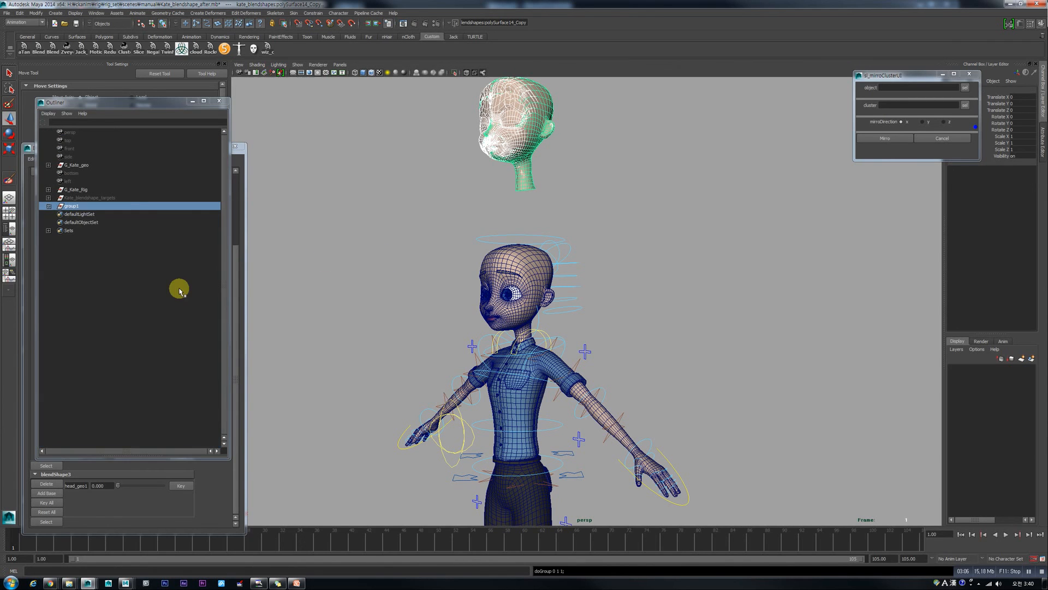
Step: Rename the new group of target heads as Kate_blendshapes
{"action": "double_click", "coordinate": [91, 207]}
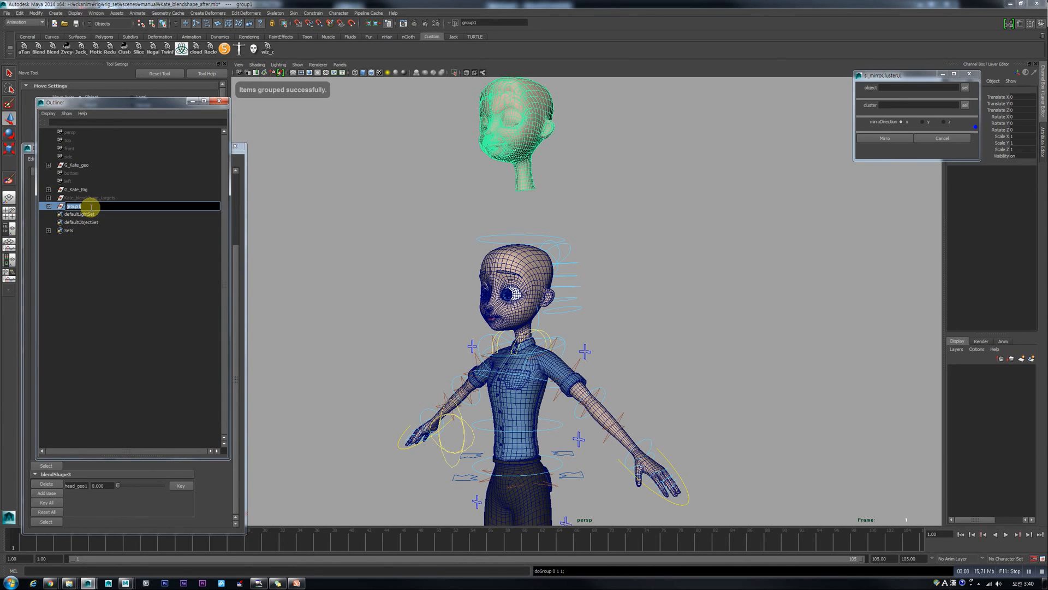
{"action": "type", "text": "Kate"}
{"action": "key", "text": "Return"}
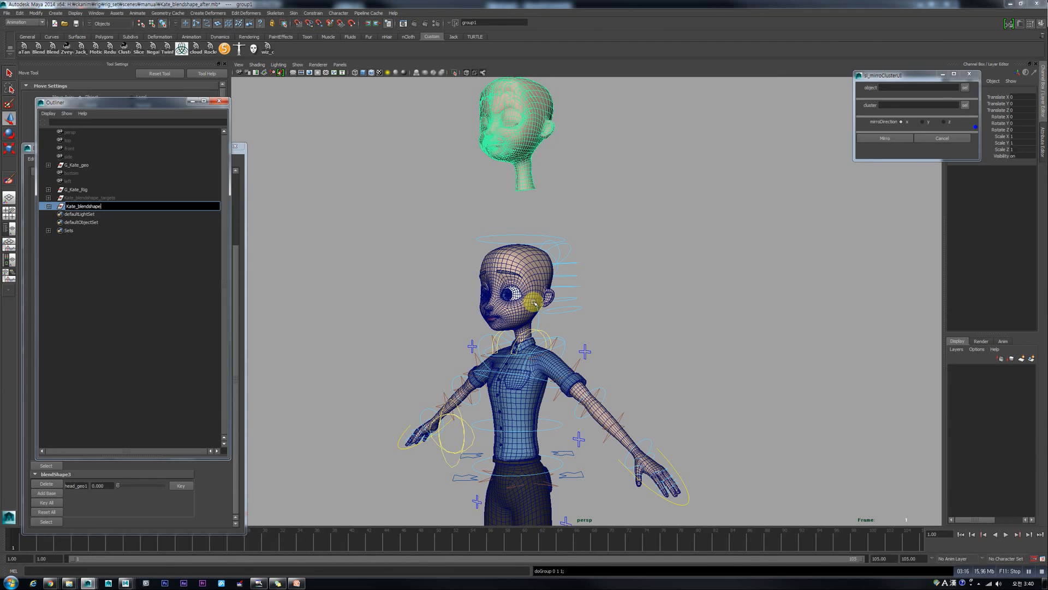
{"action": "type", "text": "s"}
{"action": "key", "text": "Return"}
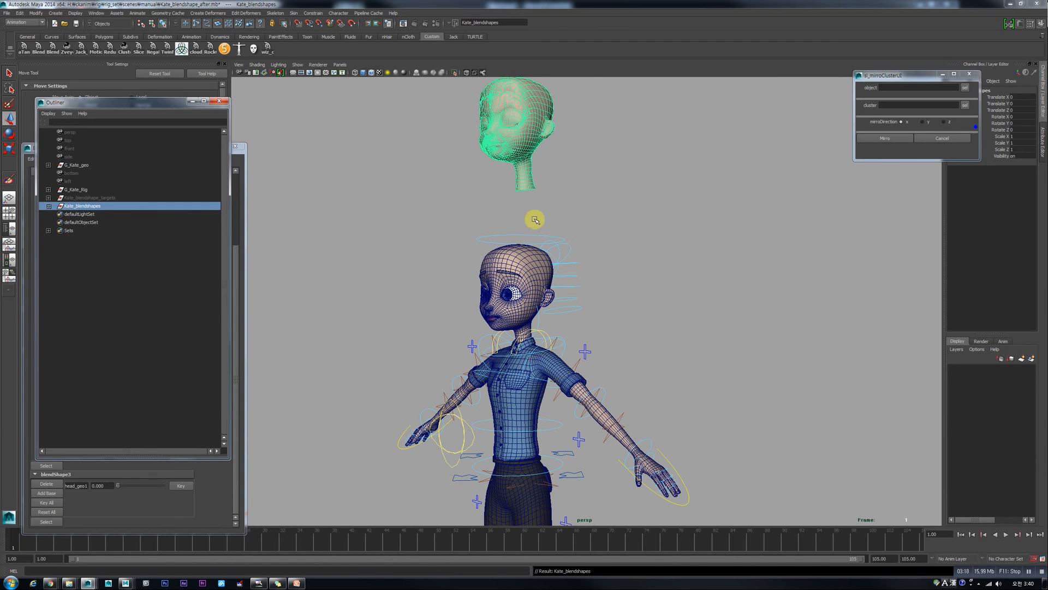
Step: Create a blend shape on Kate's rigged head with all the imported heads as targets, using local origin and topology checking
{"action": "left_click", "coordinate": [538, 185]}
{"action": "left_click_drag", "start_coordinate": [629, 176], "coordinate": [444, 117]}
{"action": "scroll", "coordinate": [510, 171], "scroll_direction": "up", "scroll_amount": 2}
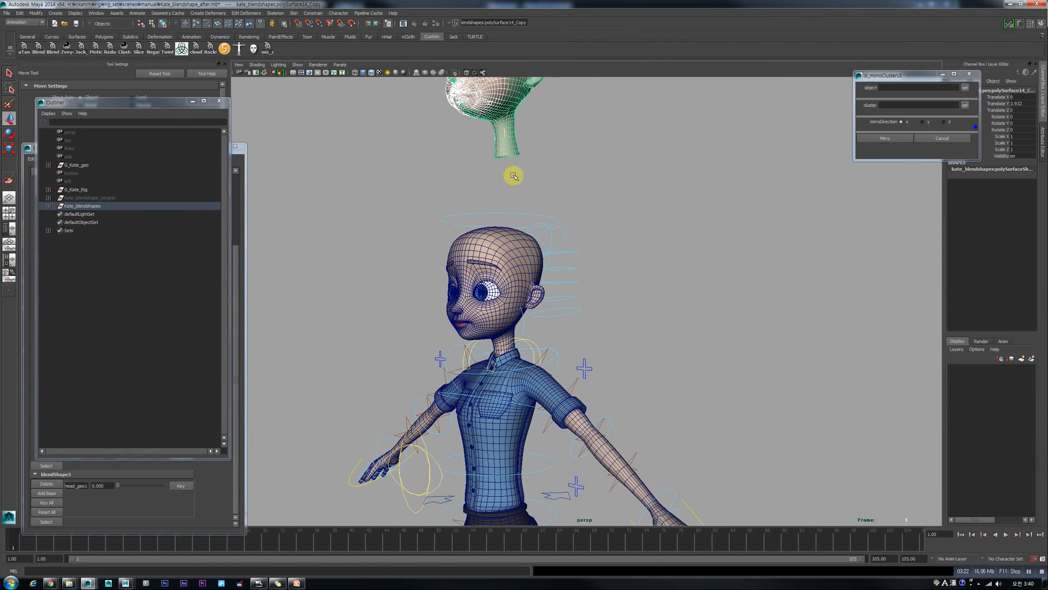
{"action": "left_click", "coordinate": [501, 240]}
{"action": "left_click", "coordinate": [195, 12]}
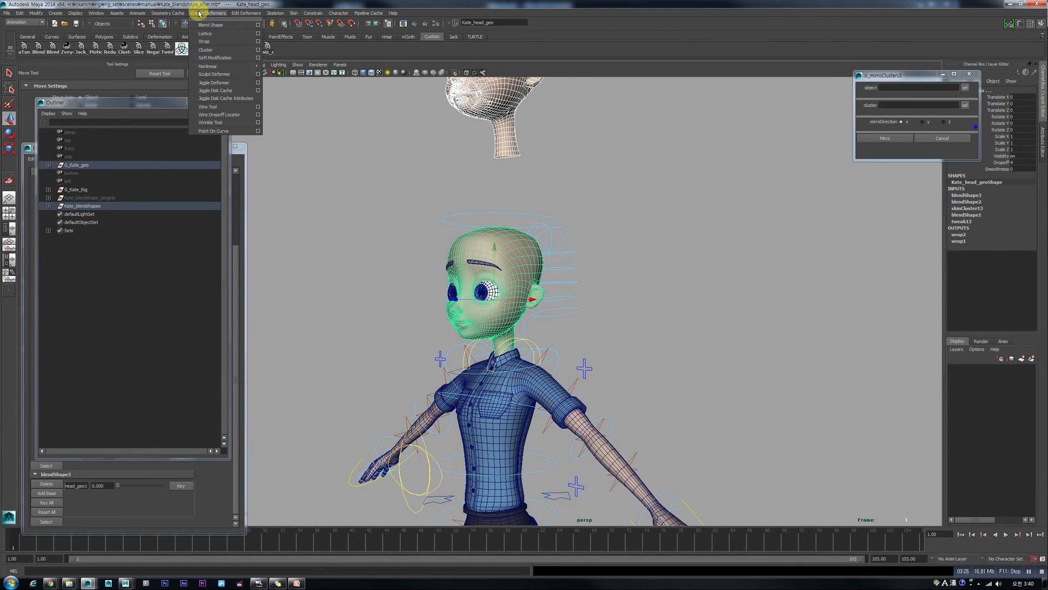
{"action": "left_click", "coordinate": [258, 24]}
{"action": "left_click", "coordinate": [738, 276]}
Step: Test the first targets of the new blendShape4 on the rigged head, raising kate_head_Copy to 1.000 and returning the weights to 0
{"action": "left_click", "coordinate": [249, 205]}
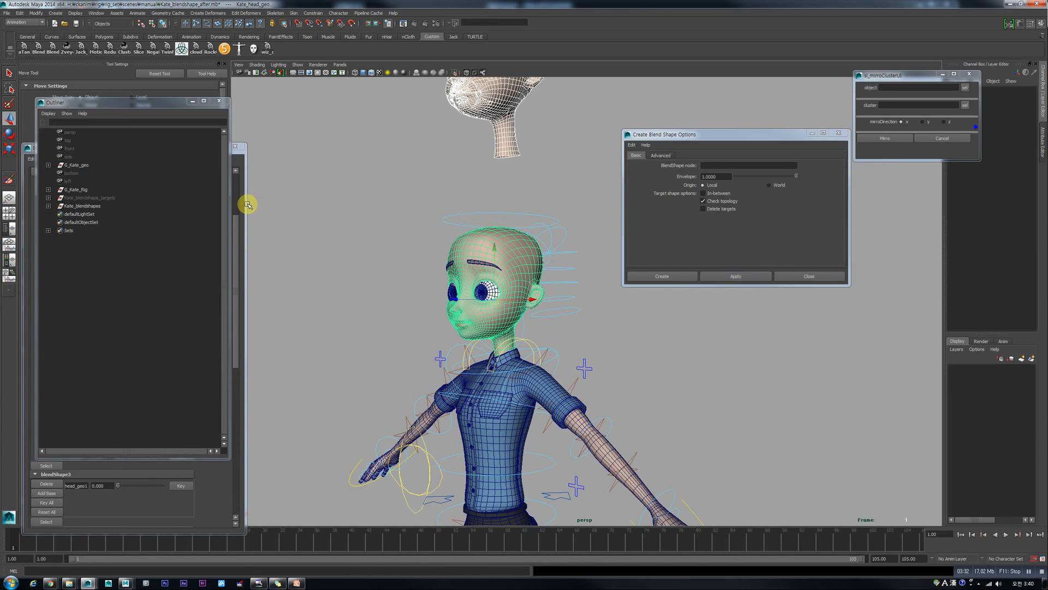
{"action": "left_click", "coordinate": [237, 243]}
{"action": "left_click_drag", "start_coordinate": [237, 243], "coordinate": [236, 397]}
{"action": "left_click_drag", "start_coordinate": [119, 210], "coordinate": [182, 219]}
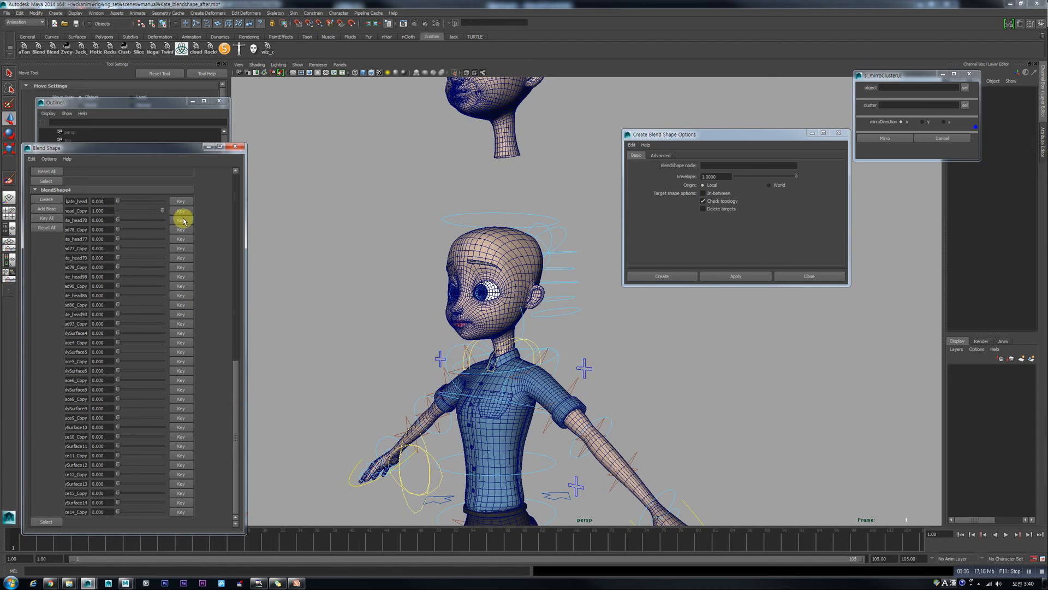
{"action": "scroll", "coordinate": [446, 316], "scroll_direction": "up", "scroll_amount": 3}
{"action": "left_click_drag", "start_coordinate": [445, 316], "coordinate": [478, 307], "text": "alt"}
{"action": "left_click_drag", "start_coordinate": [119, 220], "coordinate": [63, 221]}
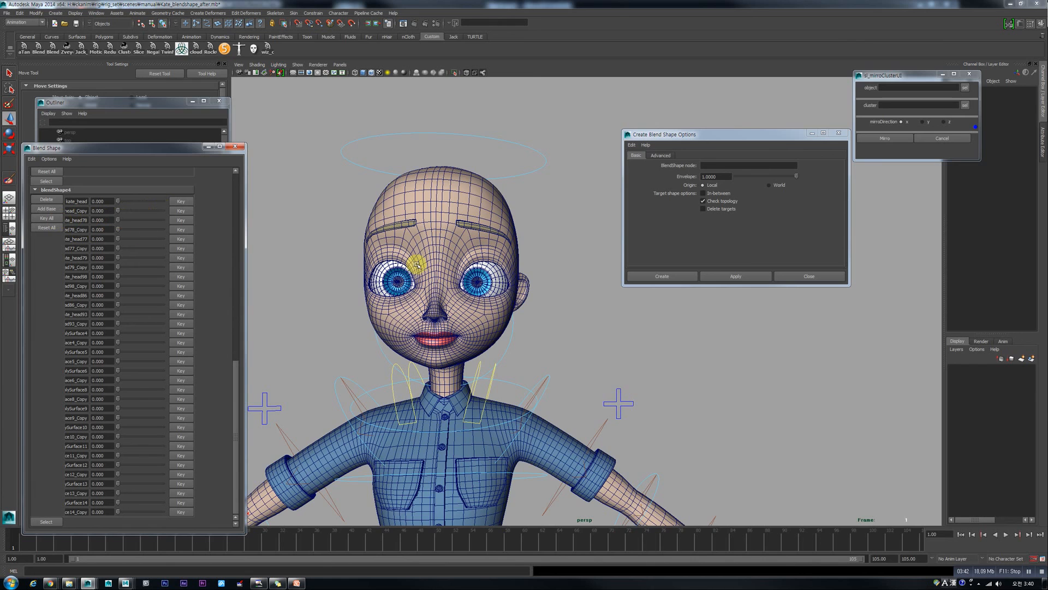
{"action": "scroll", "coordinate": [536, 300], "scroll_direction": "down", "scroll_amount": 3}
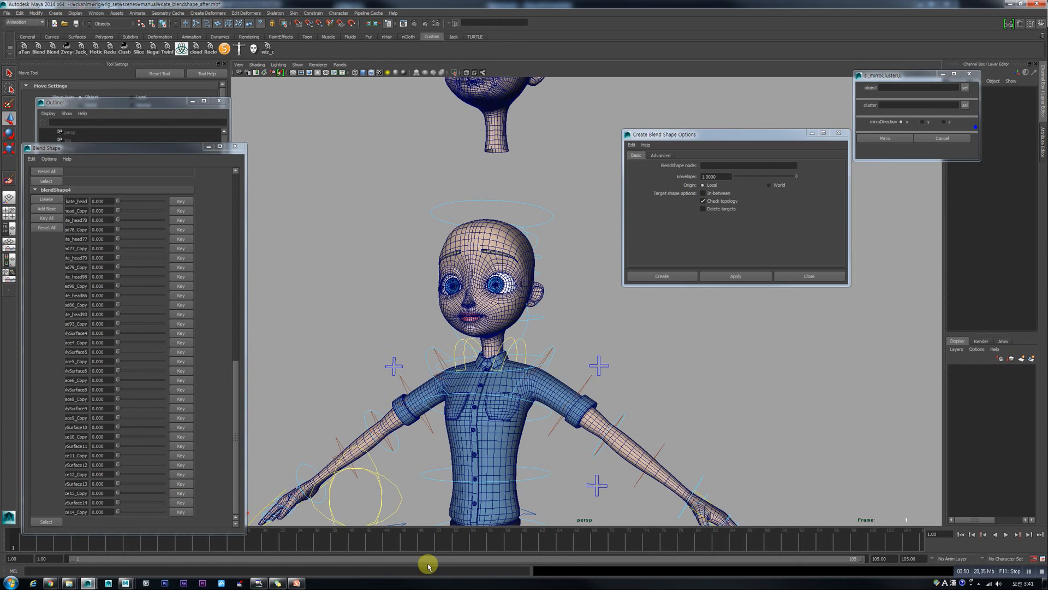
{"action": "middle_click_drag", "start_coordinate": [495, 386], "coordinate": [512, 381], "text": "alt"}
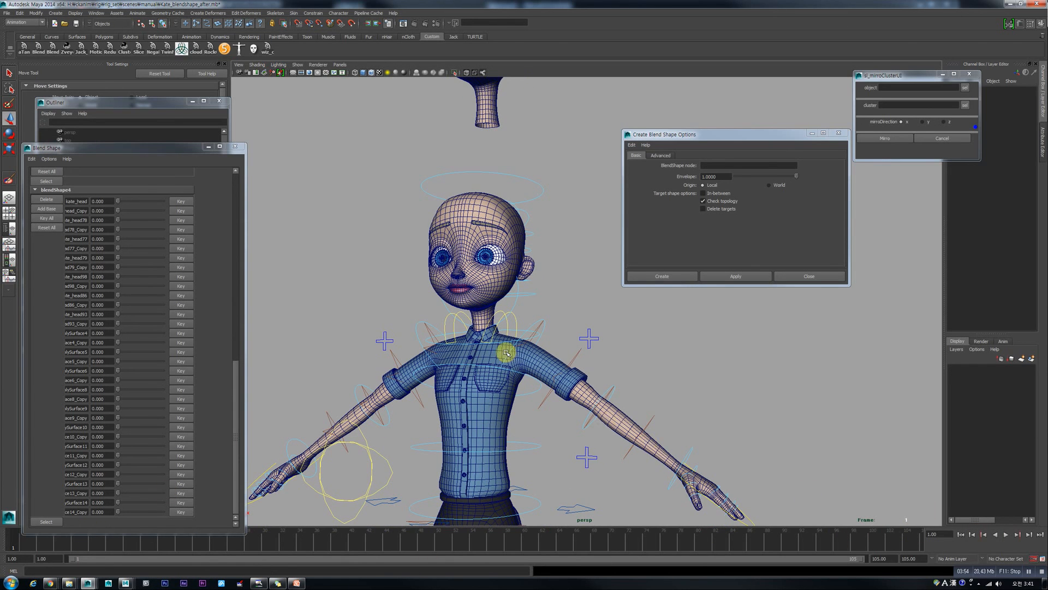
{"action": "scroll", "coordinate": [506, 352], "scroll_direction": "up", "scroll_amount": 3}
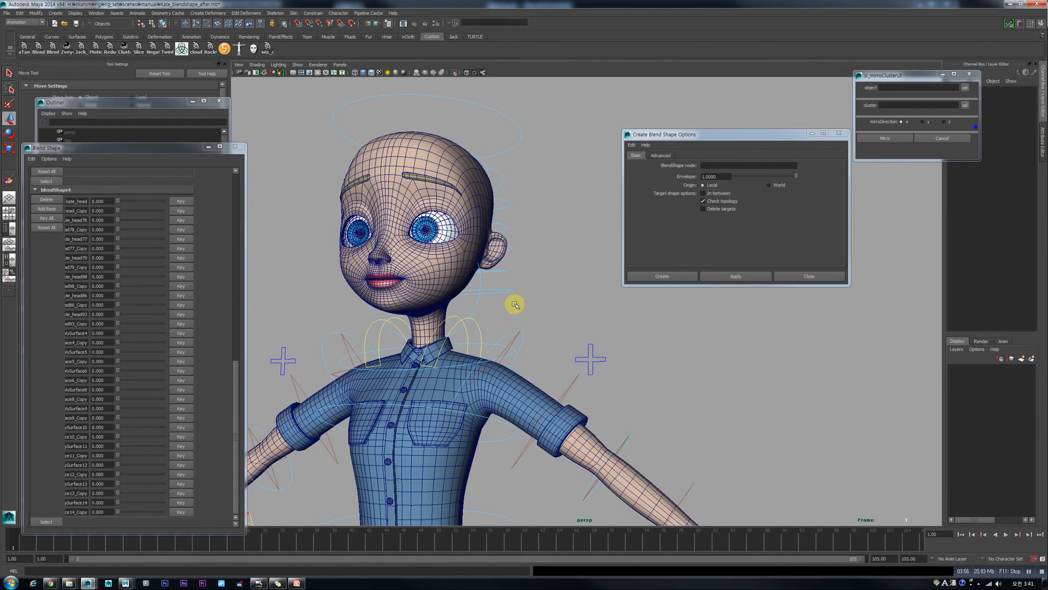
{"action": "middle_click_drag", "start_coordinate": [502, 274], "coordinate": [583, 363], "text": "alt"}
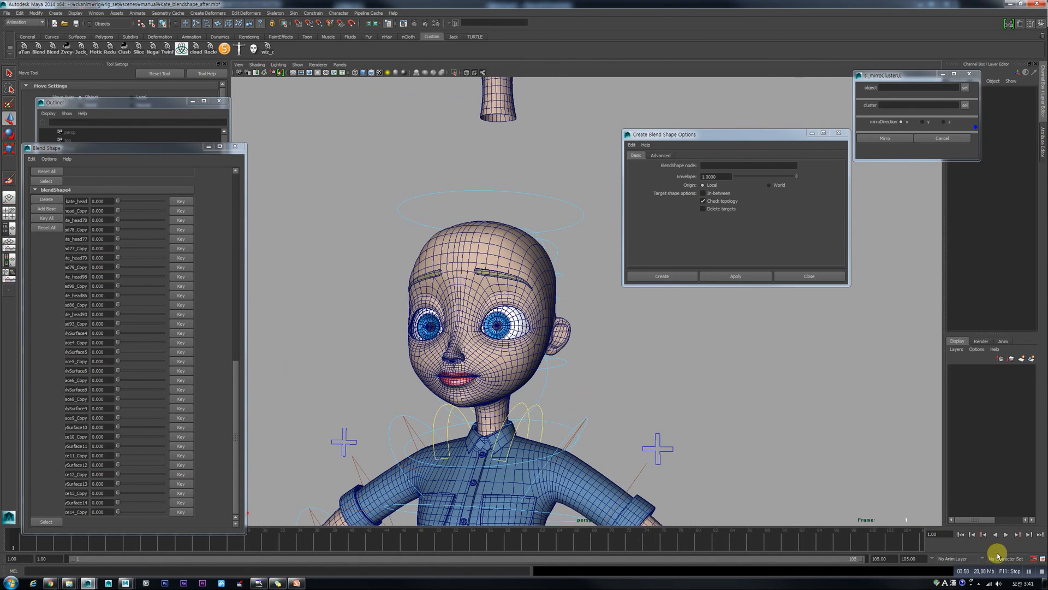